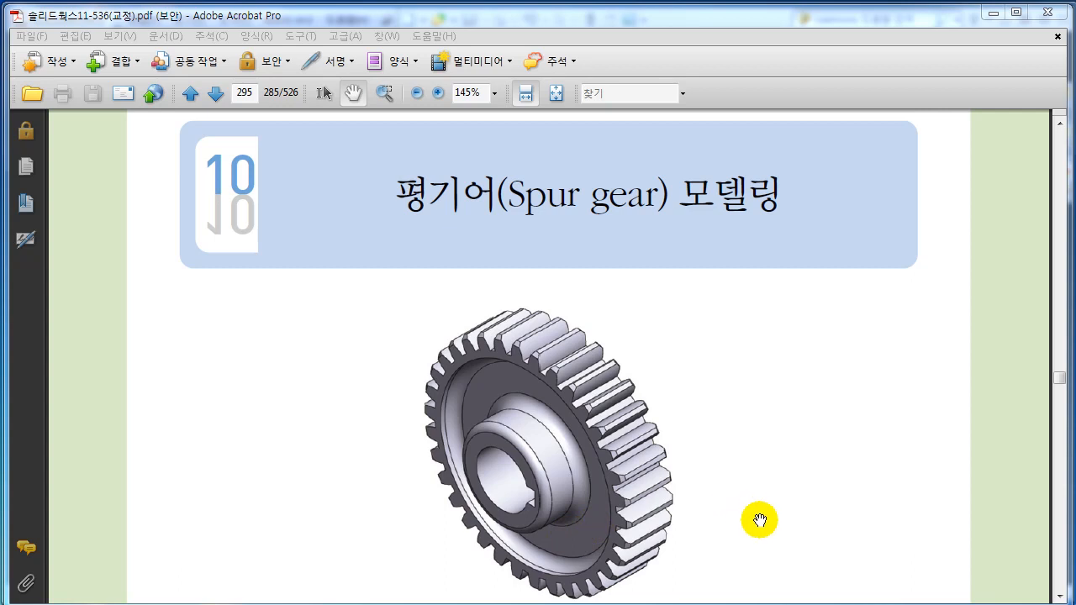
# Step: Examine the spur gear illustration, its dimensioned drawing and the gear data table on page 295
pyautogui.moveTo(759, 514); pyautogui.dragTo(754, 471)
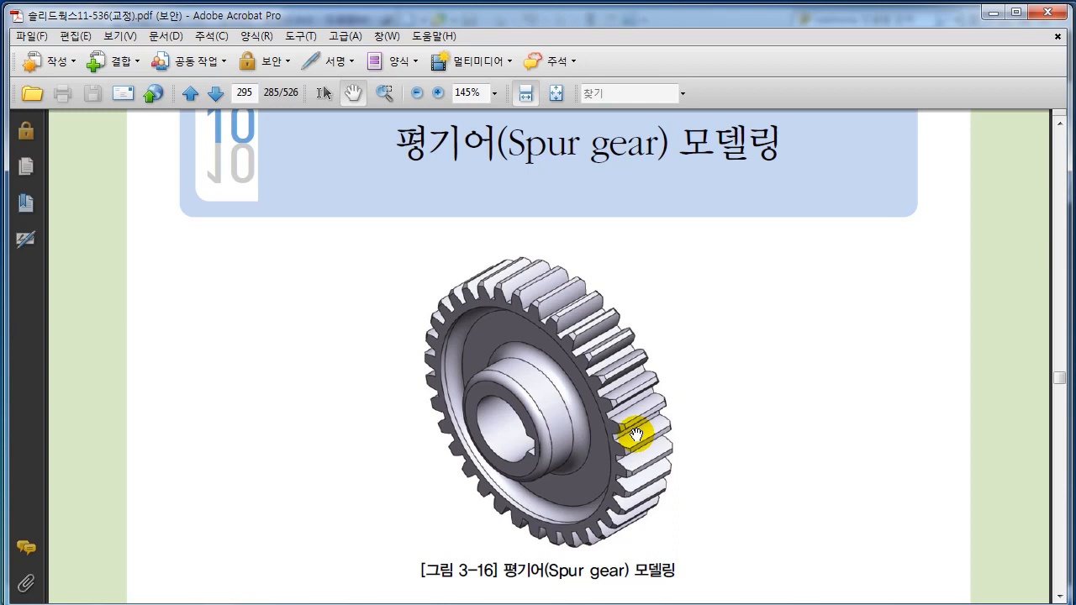
pyautogui.scroll(1, 751, 390)
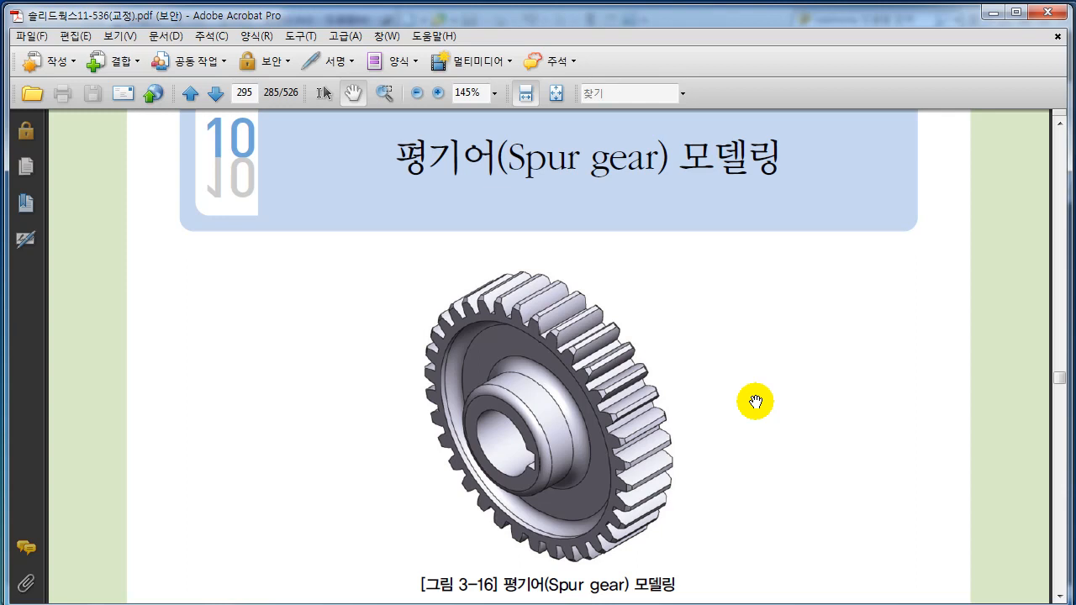
pyautogui.moveTo(727, 437)
pyautogui.mouseDown()
pyautogui.moveTo(725, 384)
pyautogui.moveTo(730, 449)
pyautogui.moveTo(720, 412)
pyautogui.moveTo(720, 432)
pyautogui.mouseUp()
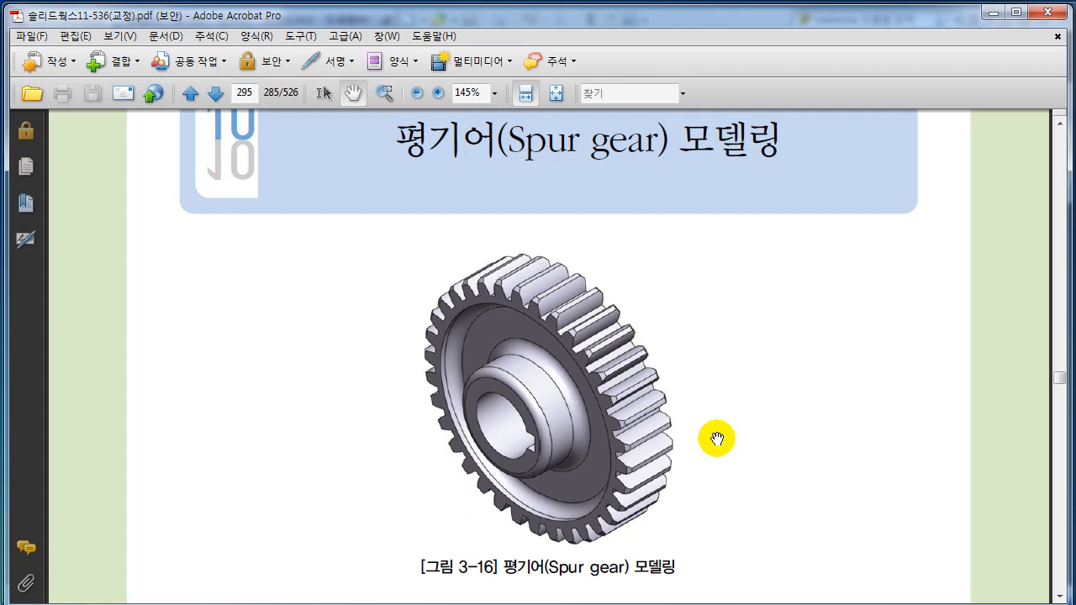
pyautogui.moveTo(713, 401); pyautogui.dragTo(719, 418)
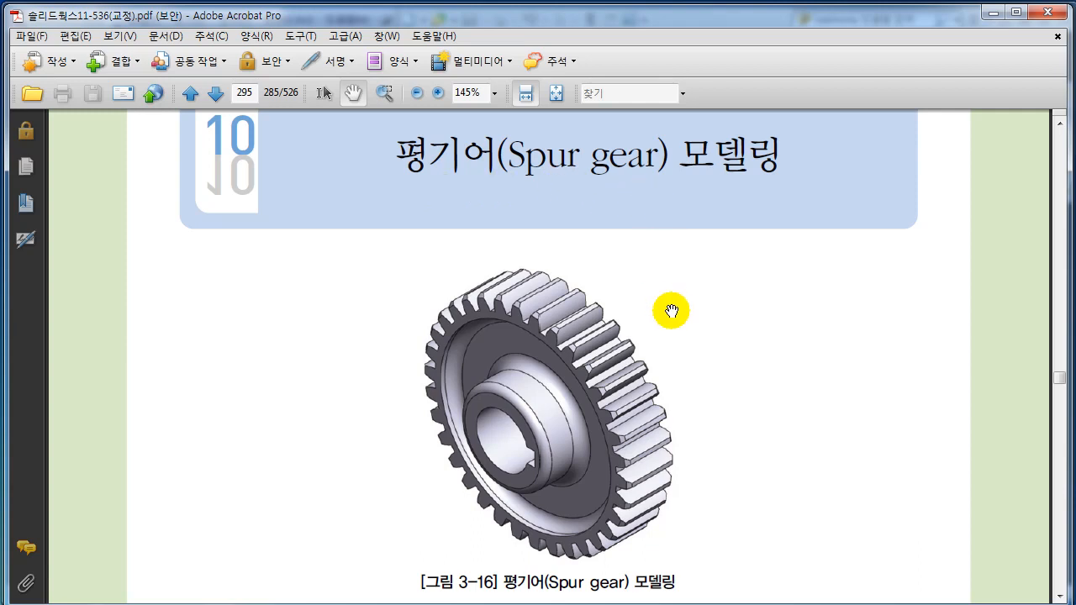
pyautogui.moveTo(695, 381); pyautogui.dragTo(699, 333)
pyautogui.moveTo(727, 458); pyautogui.dragTo(723, 252)
pyautogui.moveTo(744, 374); pyautogui.dragTo(754, 249)
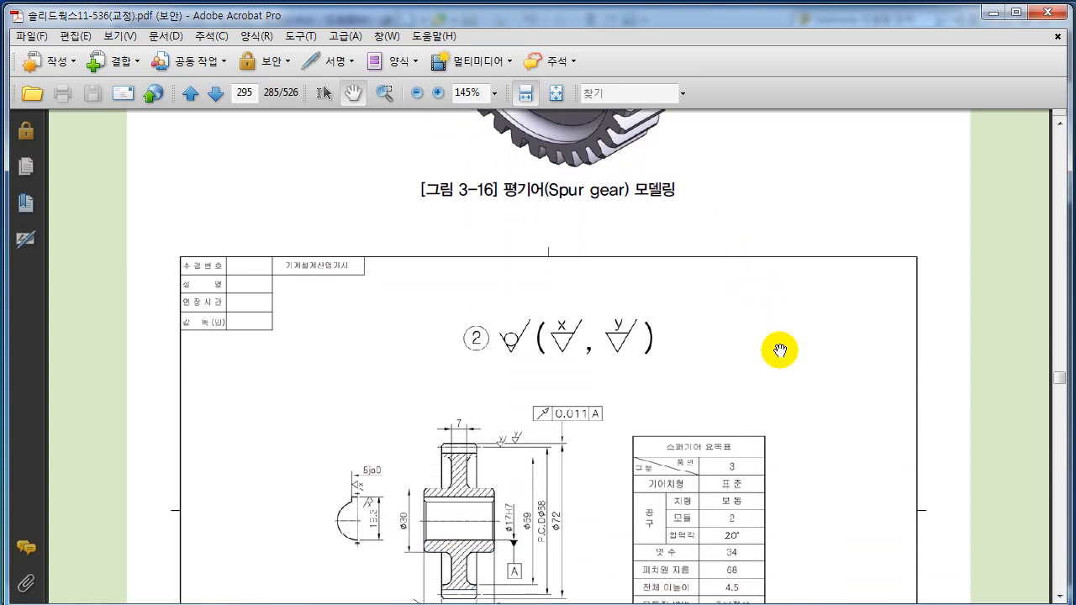
pyautogui.moveTo(797, 439); pyautogui.dragTo(790, 322)
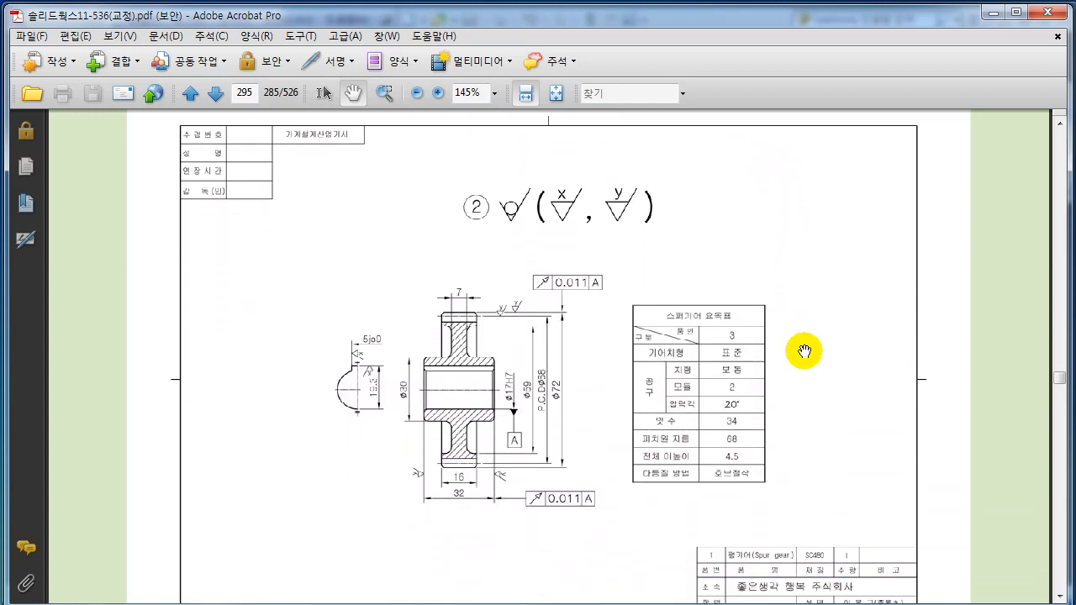
pyautogui.moveTo(812, 377); pyautogui.dragTo(813, 360)
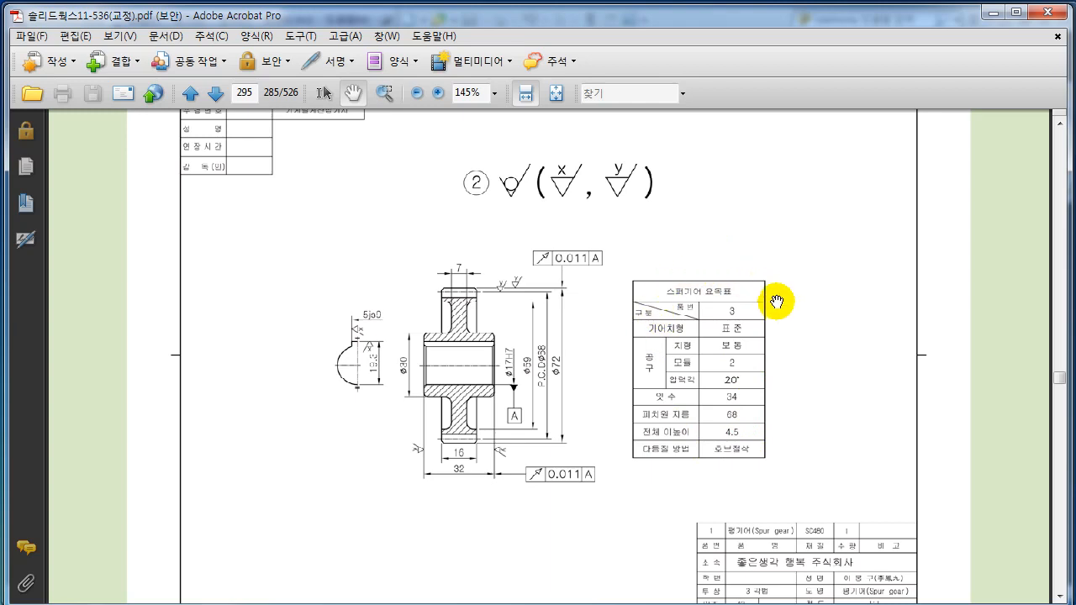
pyautogui.scroll(-1, 784, 372)
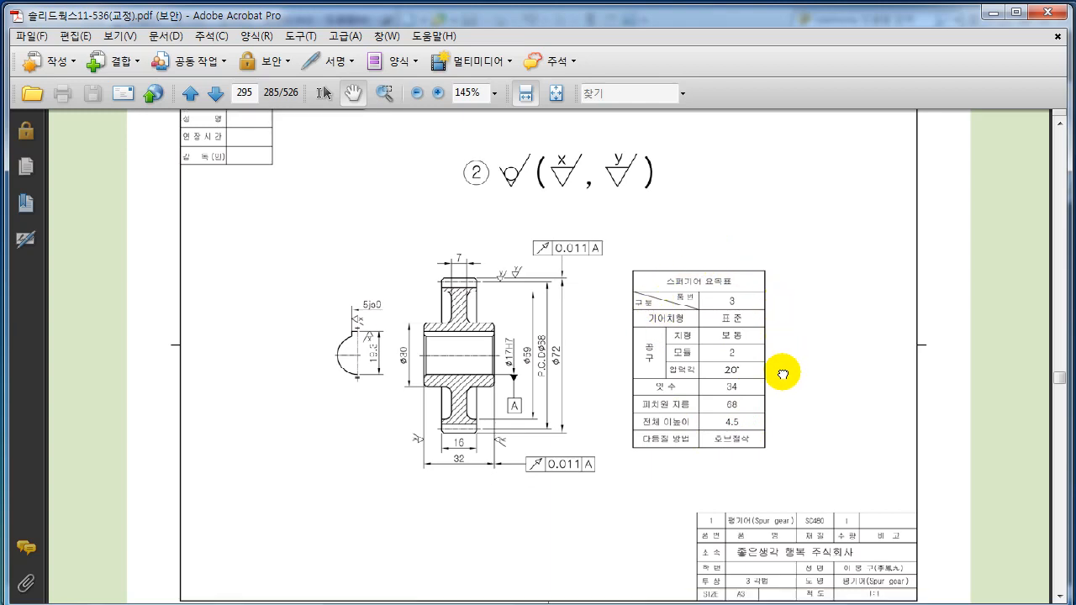
pyautogui.moveTo(784, 378); pyautogui.dragTo(783, 361)
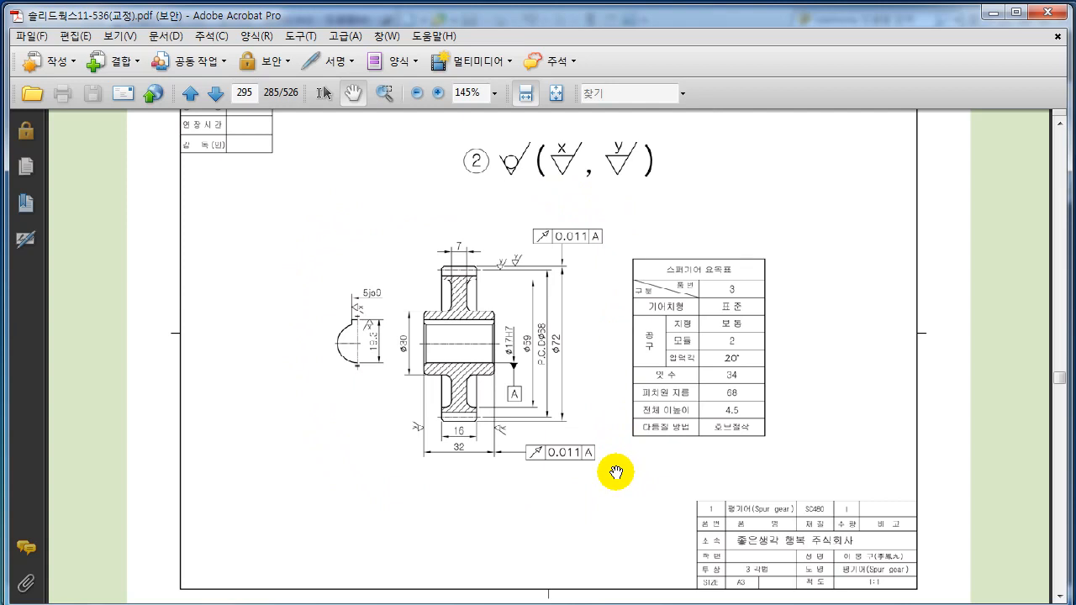
pyautogui.moveTo(613, 474); pyautogui.dragTo(672, 446)
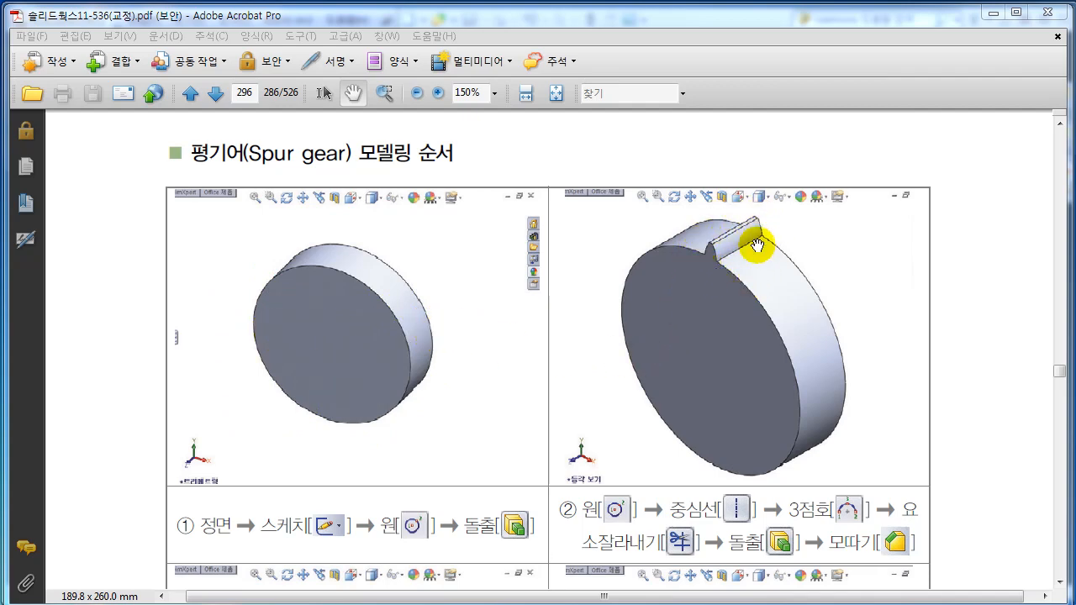
# Step: Read through the six-stage spur gear modelling sequence on page 296, from the base disc to the final fillets and chamfers
pyautogui.scroll(-6, 697, 432)
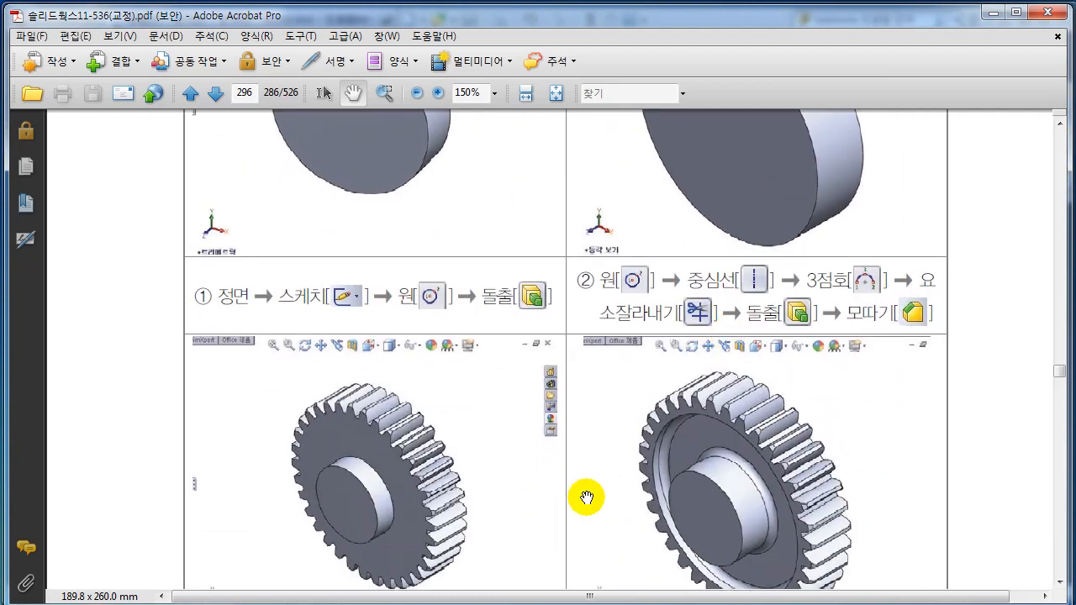
pyautogui.scroll(-2, 480, 439)
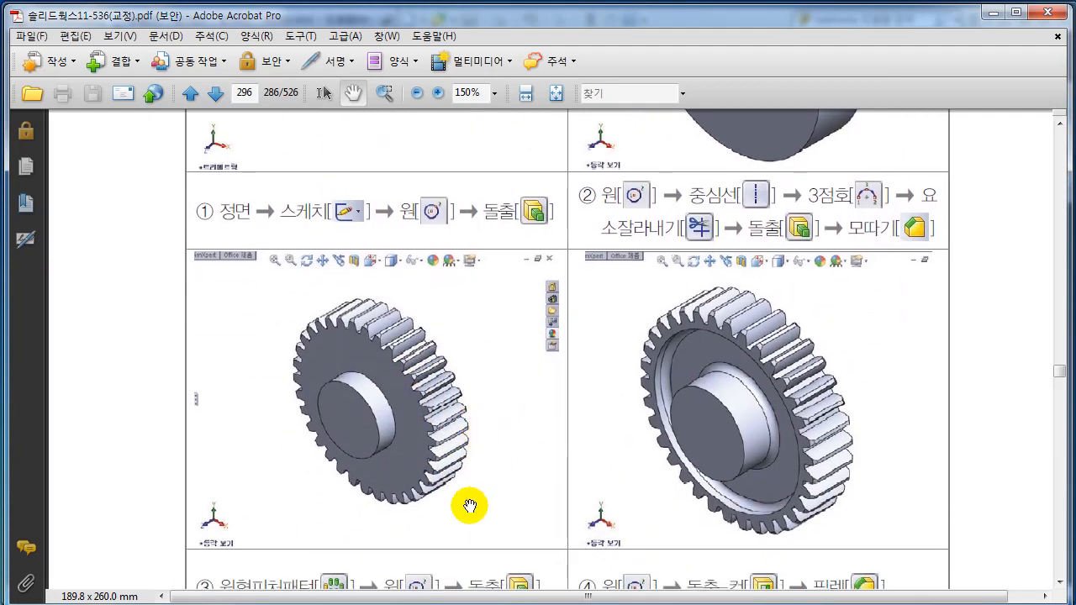
pyautogui.scroll(-1, 467, 502)
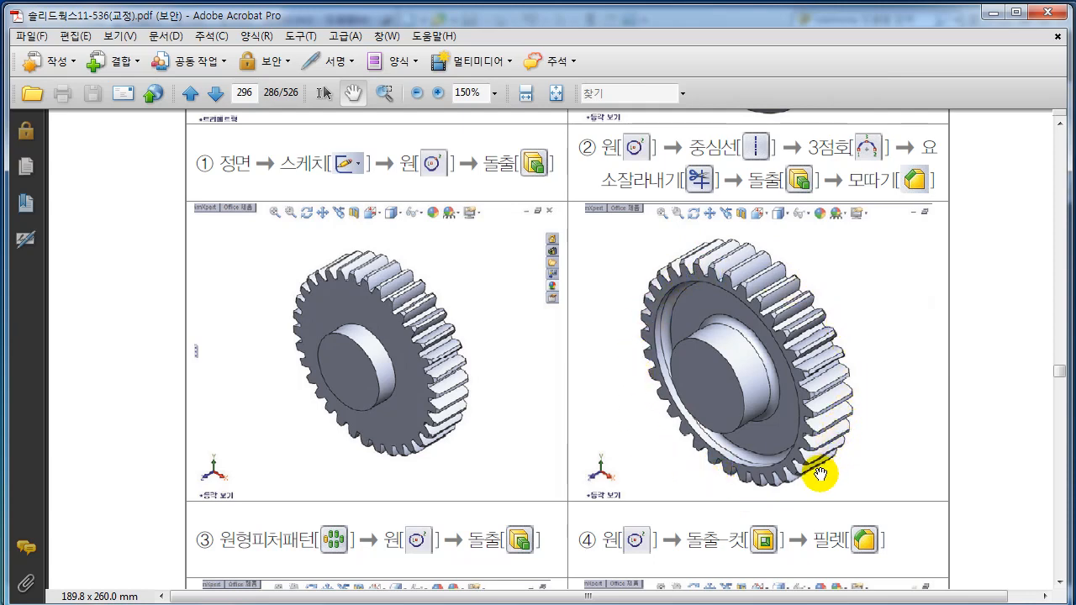
pyautogui.scroll(-8, 869, 487)
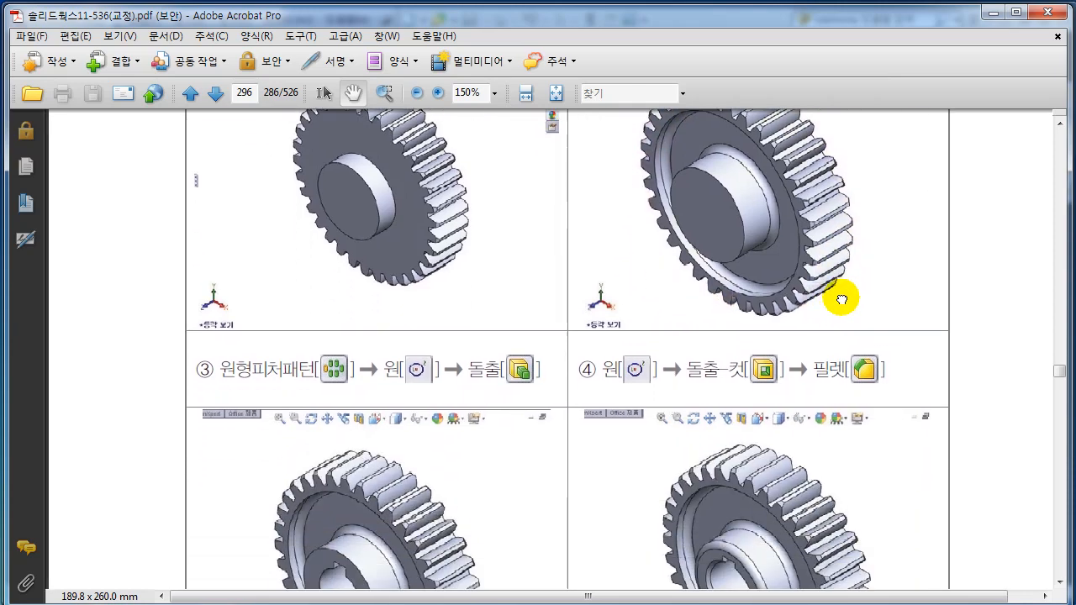
pyautogui.scroll(-1, 853, 378)
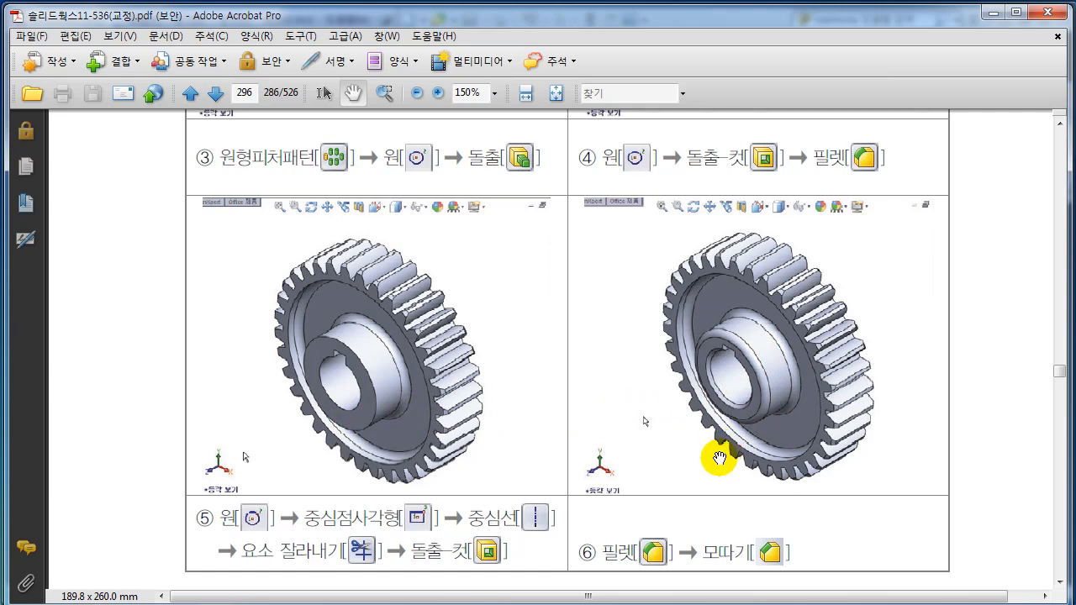
pyautogui.scroll(-3, 706, 458)
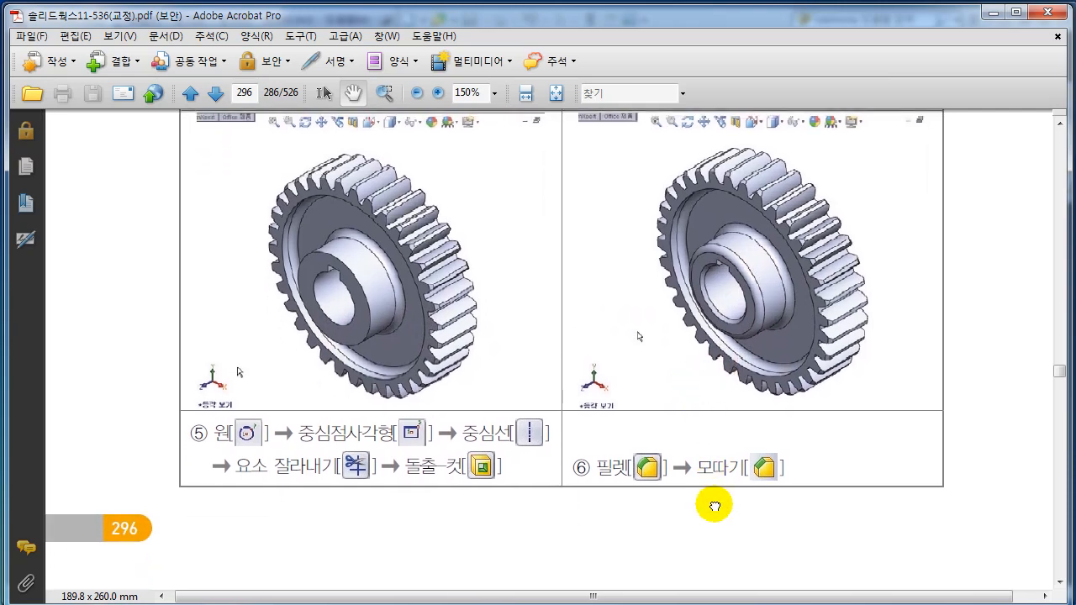
# Step: Examine the diagram naming the parts of a gear on page 297
pyautogui.scroll(-10, 714, 506)
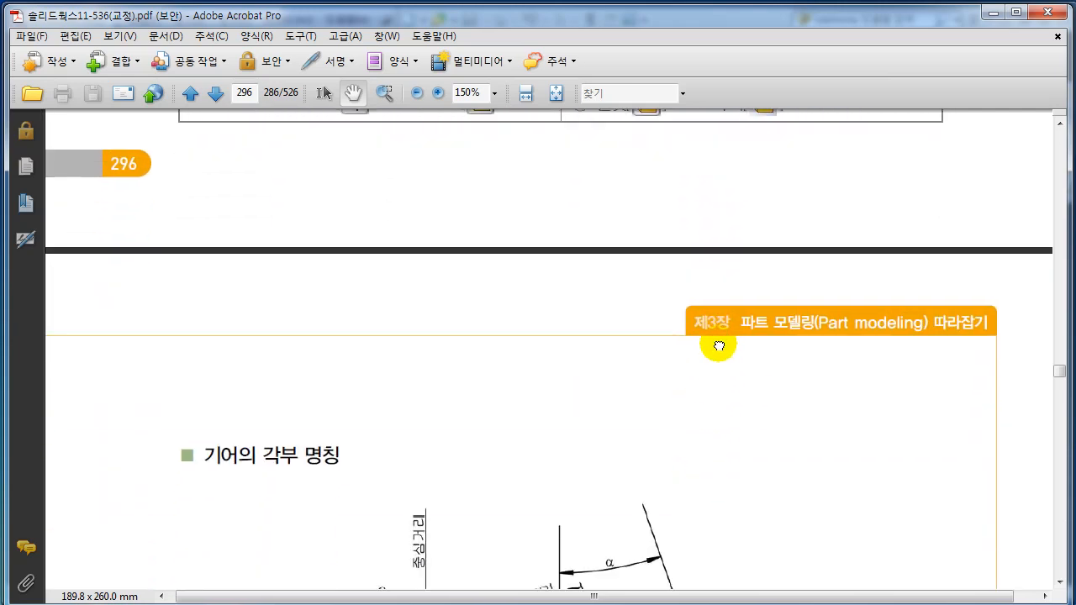
pyautogui.scroll(-5, 732, 463)
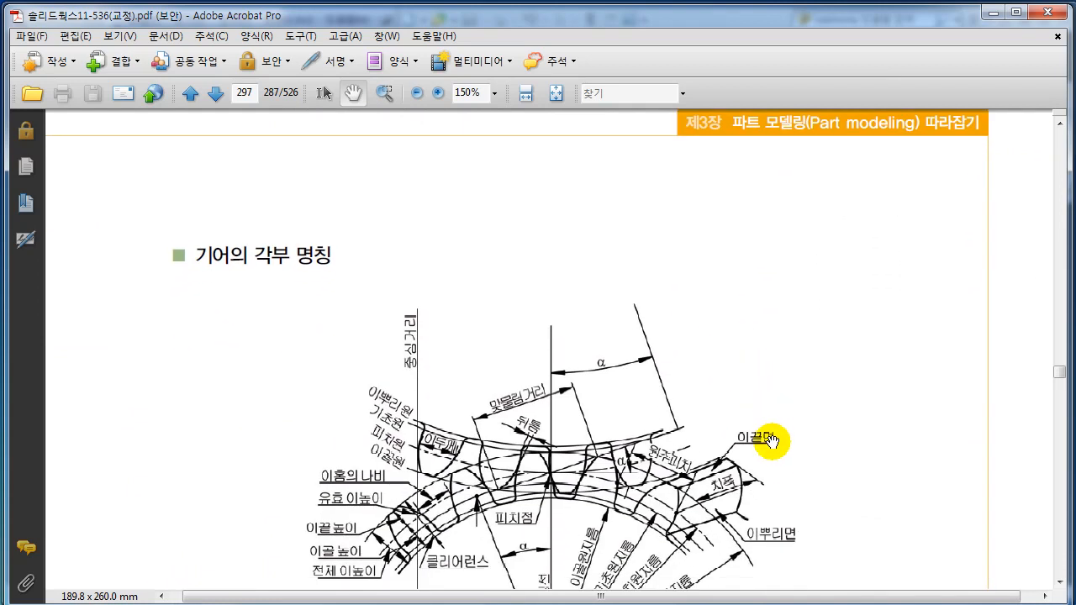
pyautogui.moveTo(771, 440); pyautogui.dragTo(785, 367)
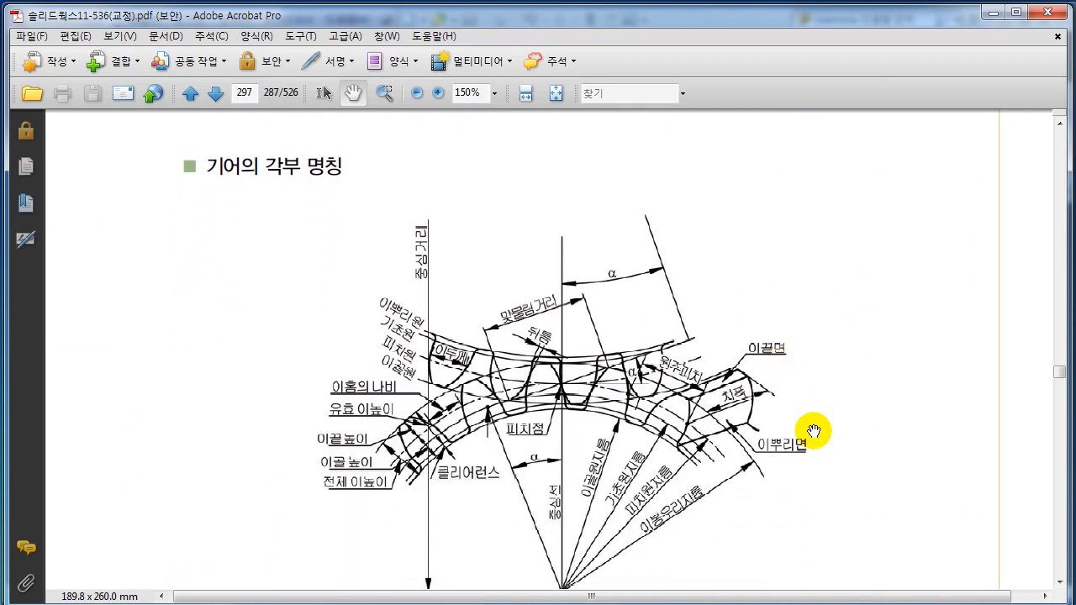
pyautogui.moveTo(814, 431); pyautogui.dragTo(812, 393)
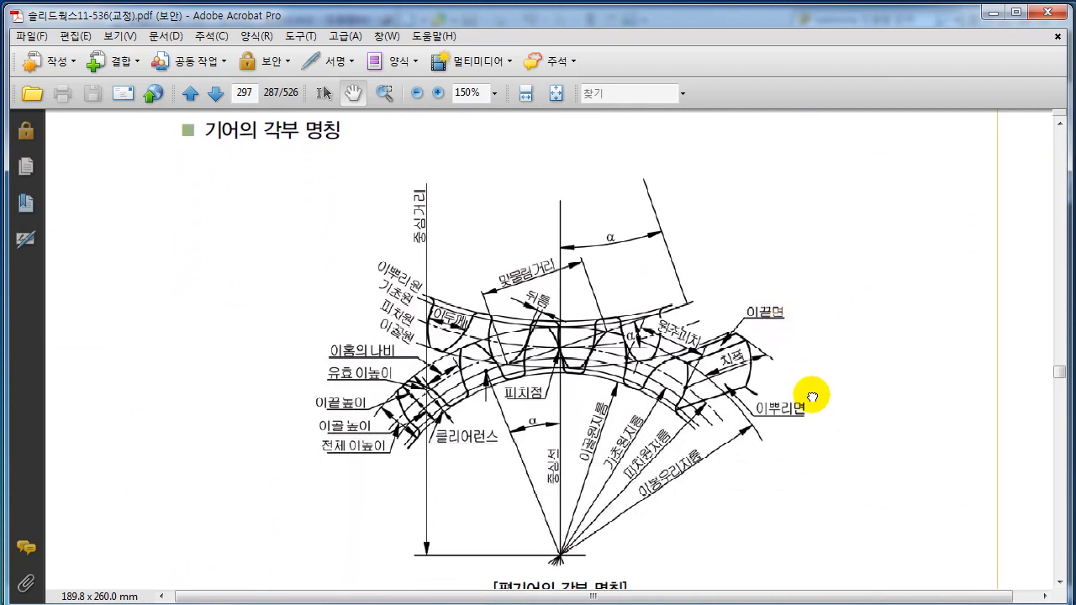
# Step: Study the tooth diagram, gear data table and spur gear calculation formulas on page 297, continuing to the first instruction on page 298
pyautogui.click(416, 94)
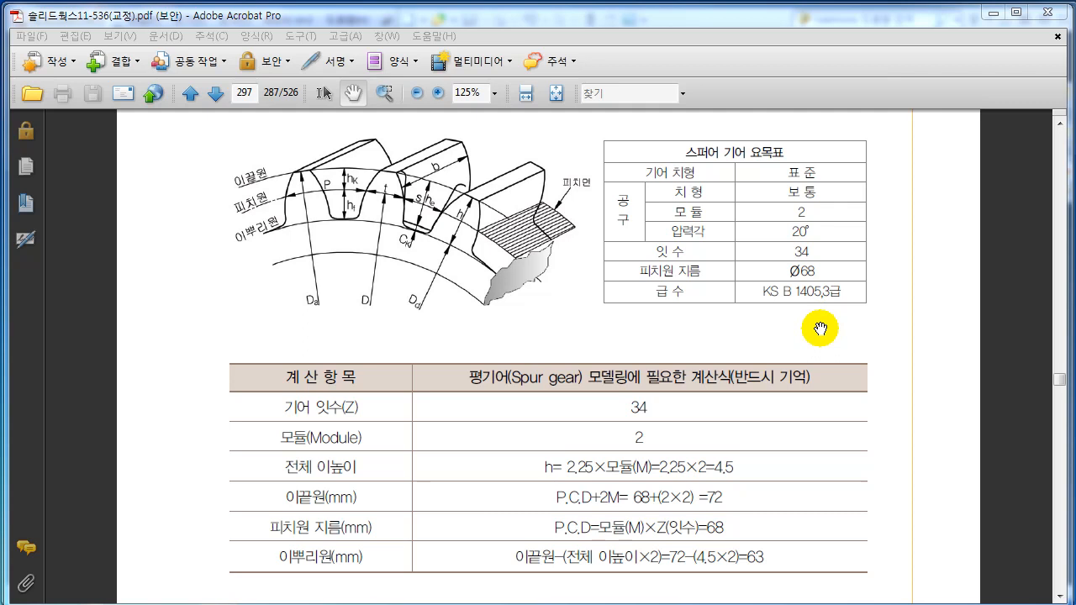
pyautogui.moveTo(822, 330)
pyautogui.mouseDown()
pyautogui.moveTo(822, 341)
pyautogui.moveTo(822, 322)
pyautogui.mouseUp()
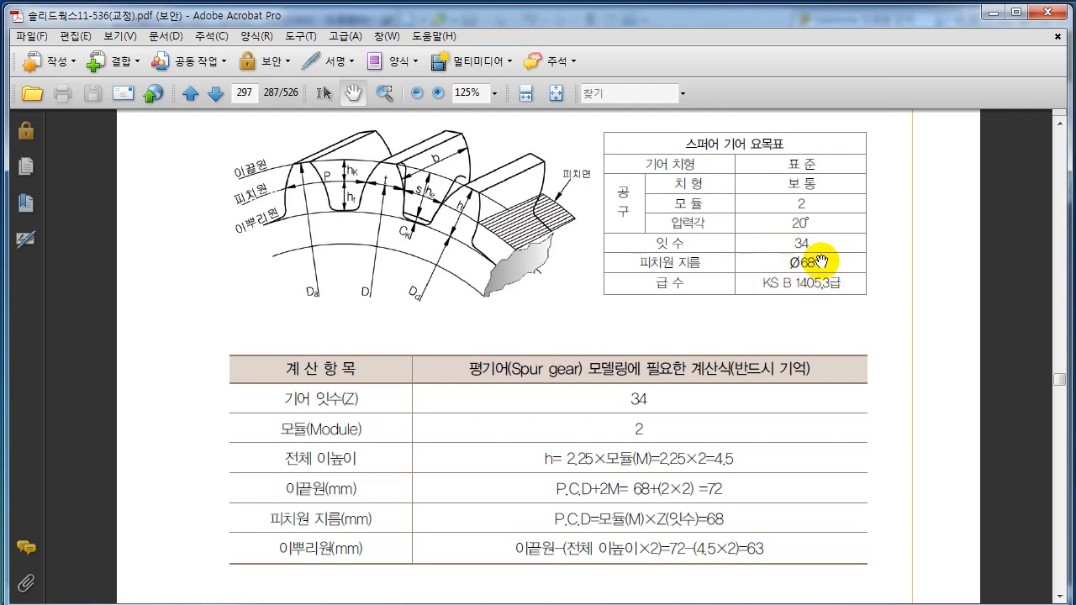
pyautogui.moveTo(605, 316); pyautogui.dragTo(618, 310)
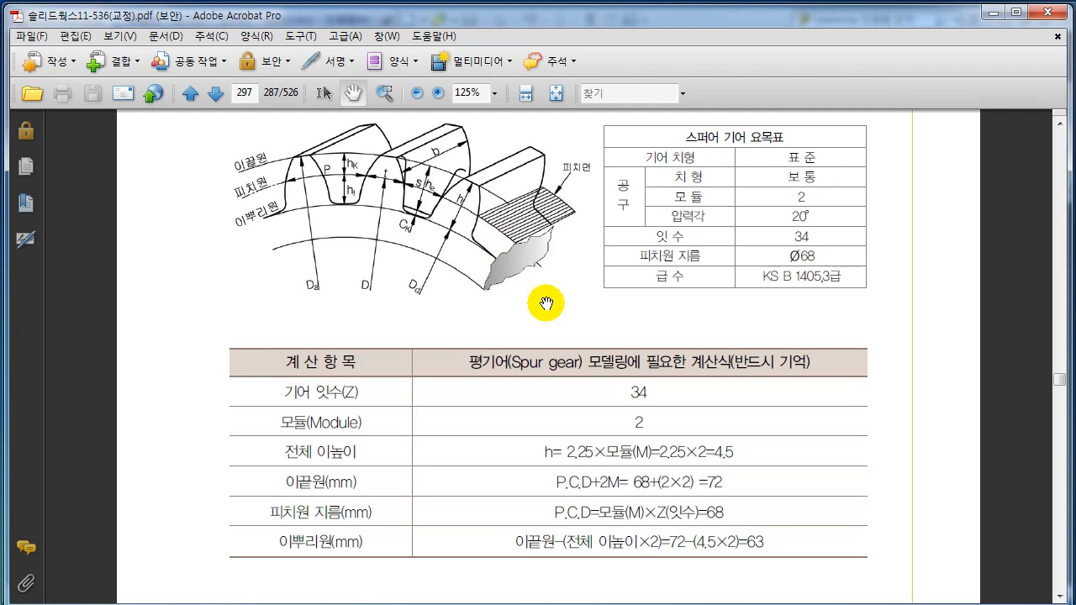
pyautogui.scroll(1, 524, 298)
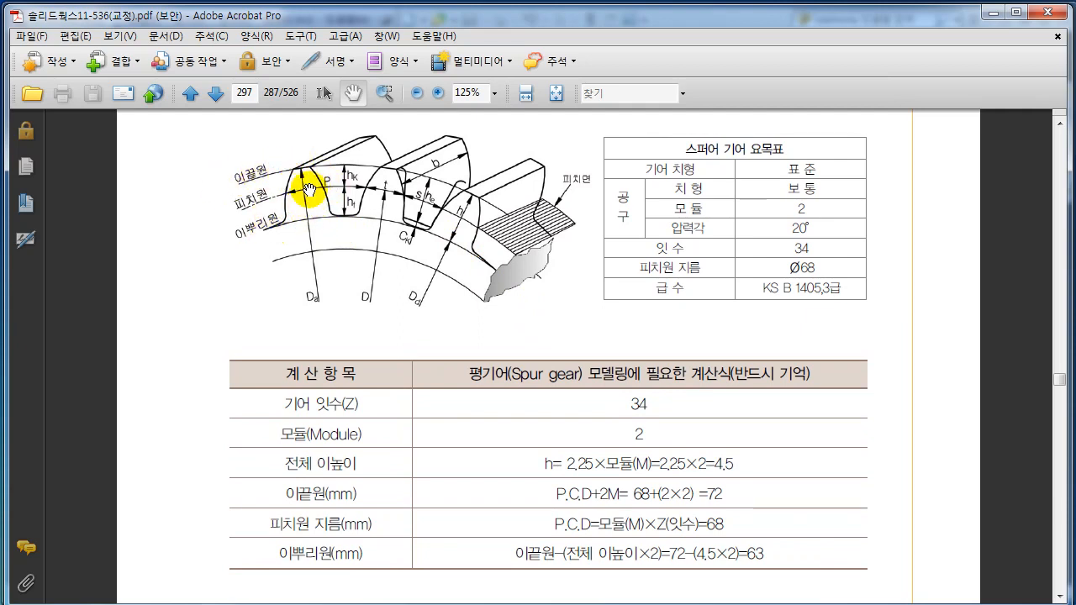
pyautogui.scroll(-1, 467, 316)
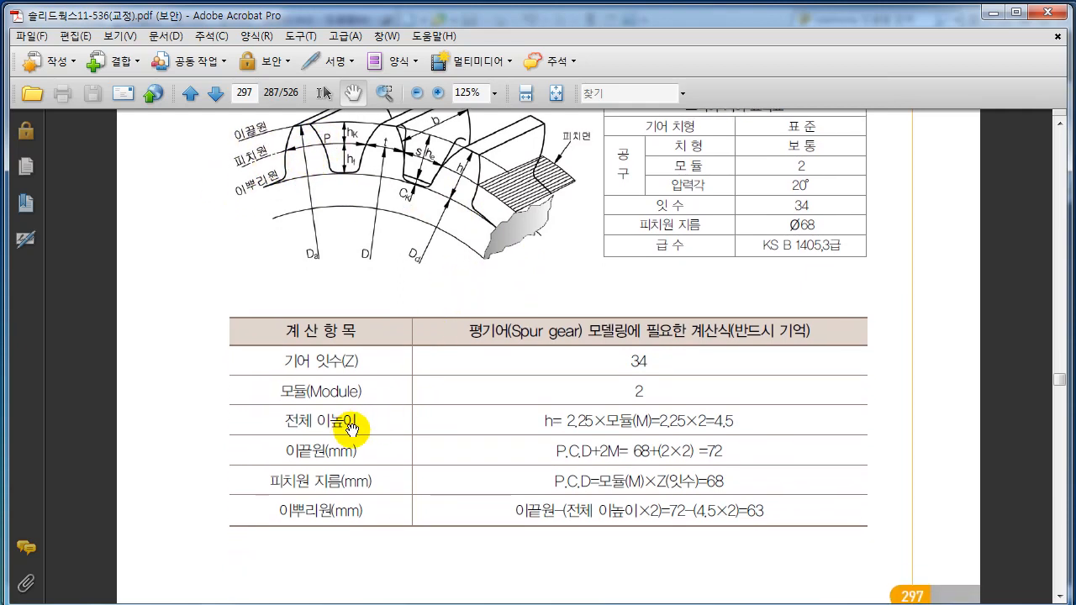
pyautogui.scroll(1, 353, 433)
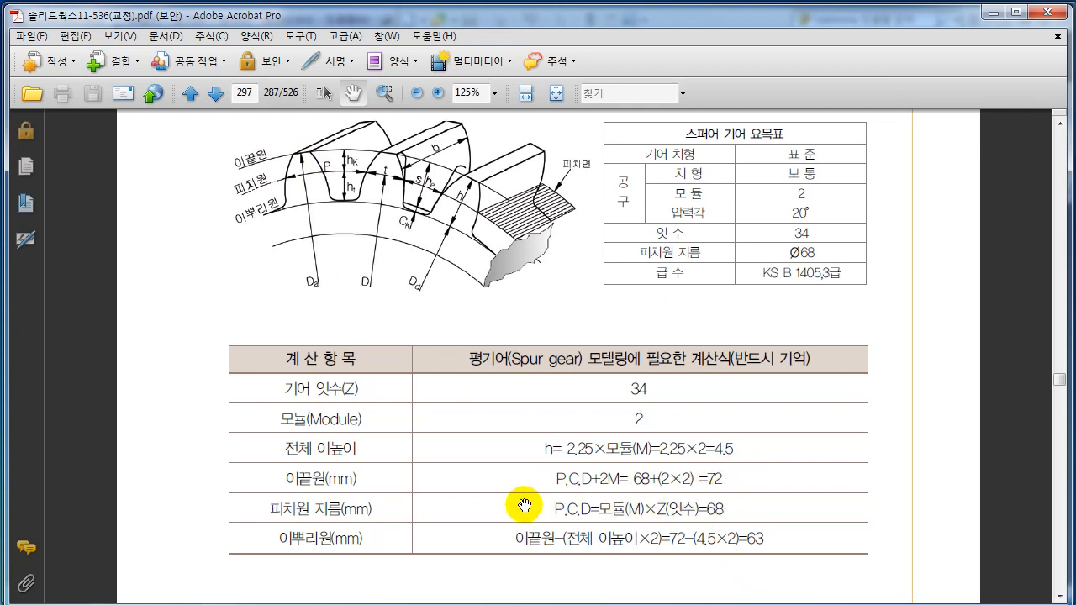
pyautogui.scroll(-2, 518, 505)
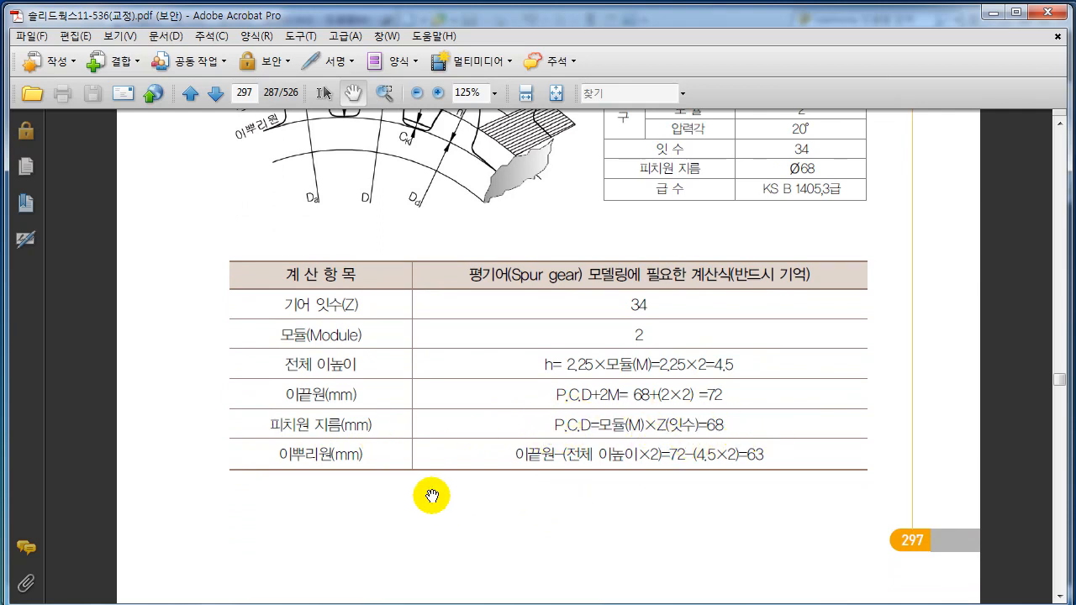
pyautogui.moveTo(561, 502); pyautogui.dragTo(557, 559)
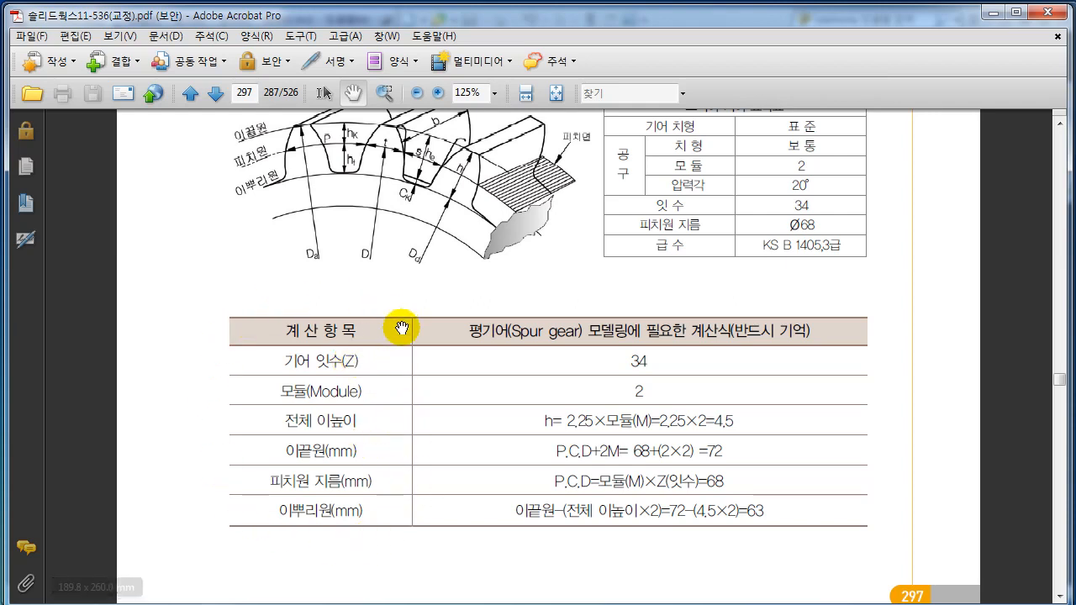
pyautogui.moveTo(487, 468); pyautogui.dragTo(483, 423)
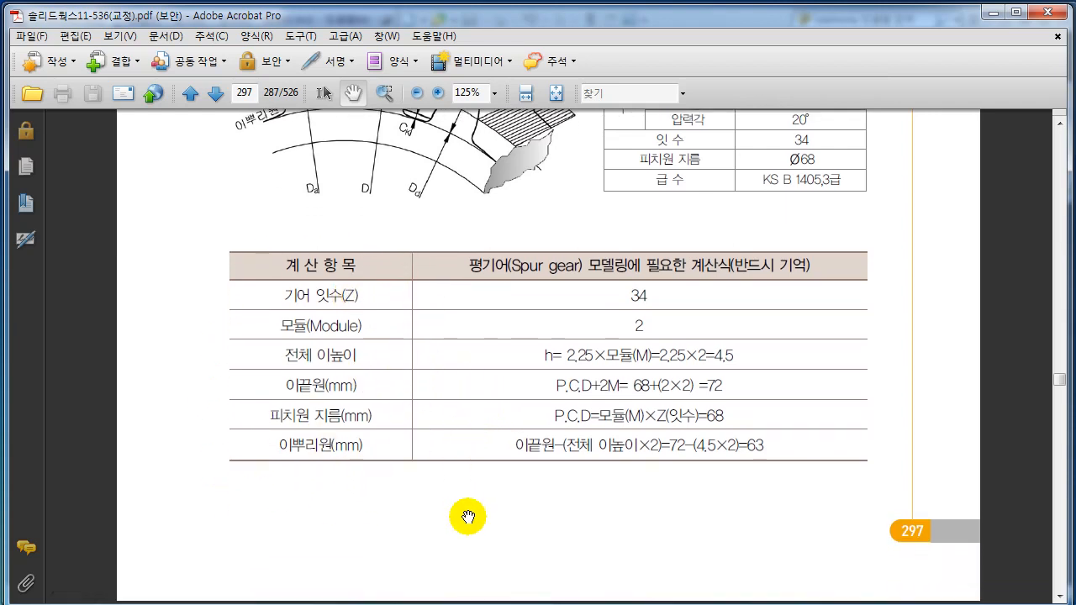
pyautogui.moveTo(470, 516); pyautogui.dragTo(471, 432)
pyautogui.moveTo(485, 497)
pyautogui.mouseDown()
pyautogui.moveTo(497, 413)
pyautogui.moveTo(480, 533)
pyautogui.mouseUp()
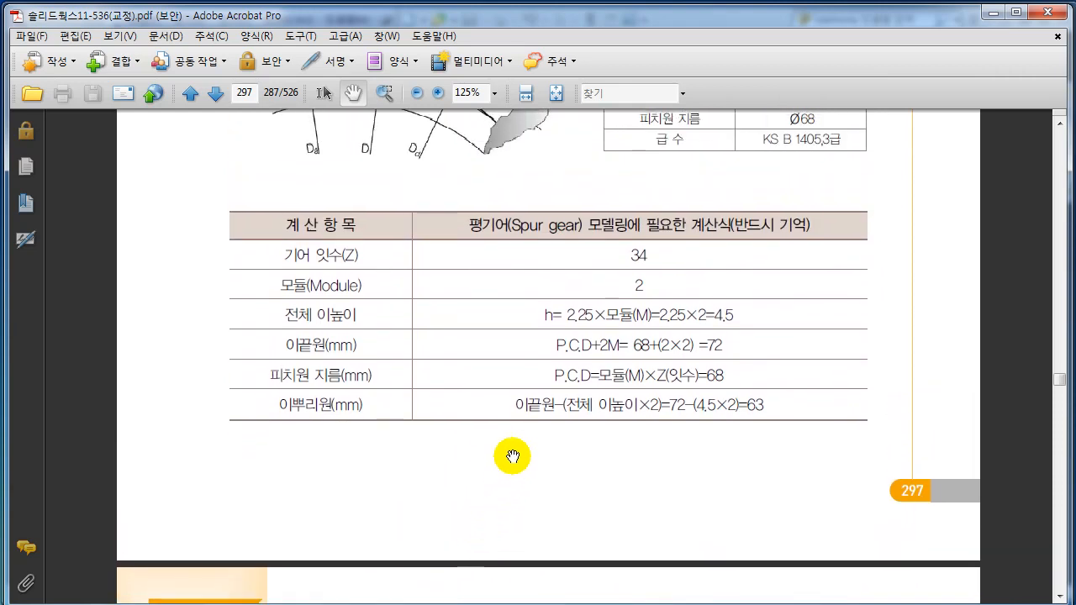
pyautogui.moveTo(507, 456); pyautogui.dragTo(515, 476)
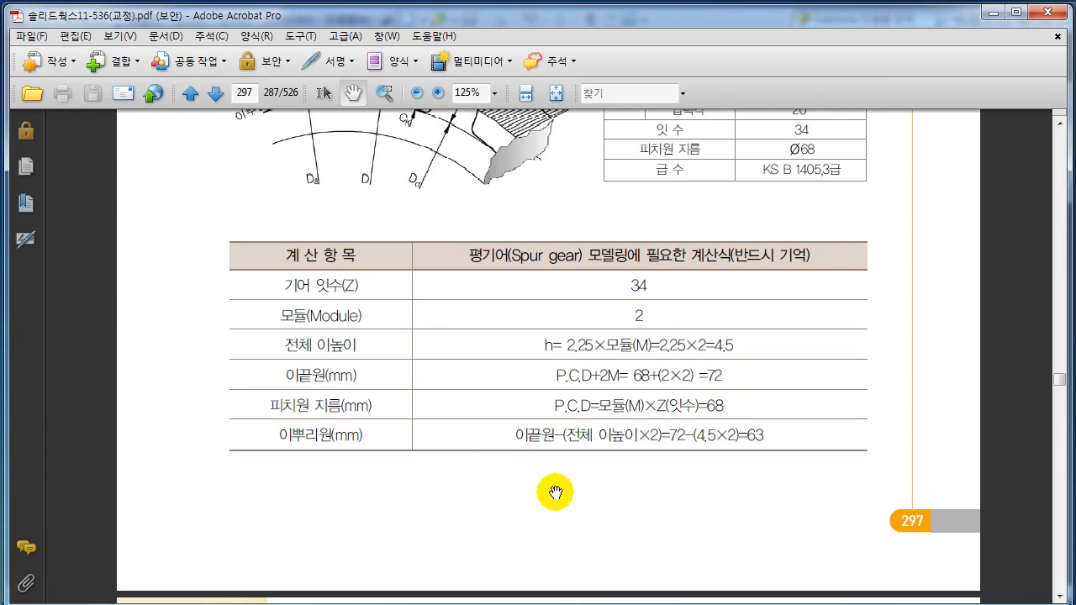
pyautogui.scroll(-3, 696, 484)
pyautogui.scroll(-6, 696, 484)
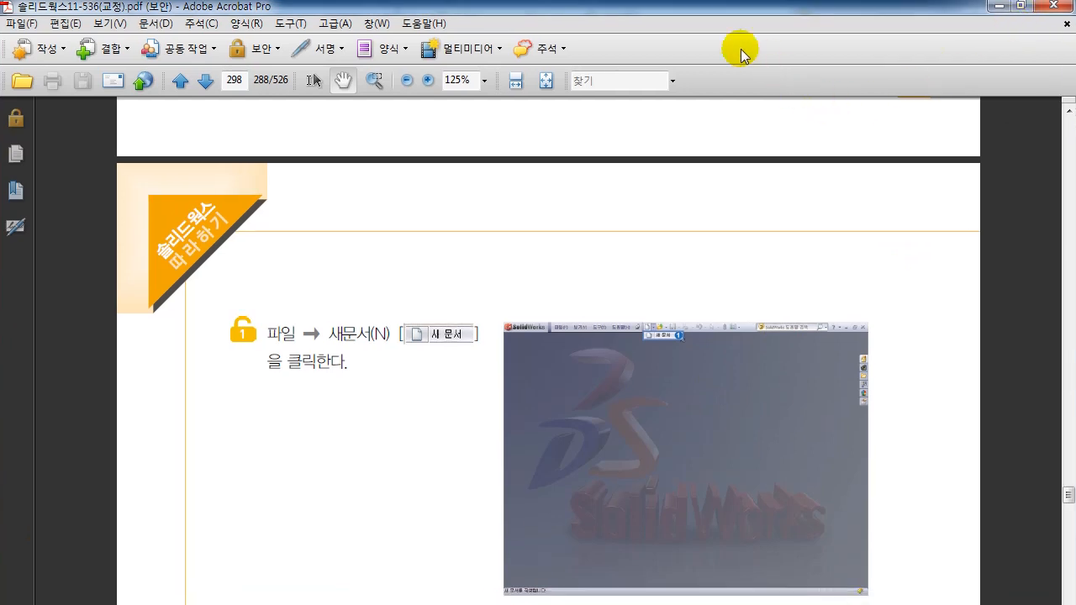
# Step: Switch to SolidWorks and sketch a circle of about 75 mm radius on the Front plane, centred on the origin
pyautogui.moveTo(743, 17); pyautogui.dragTo(708, 122)
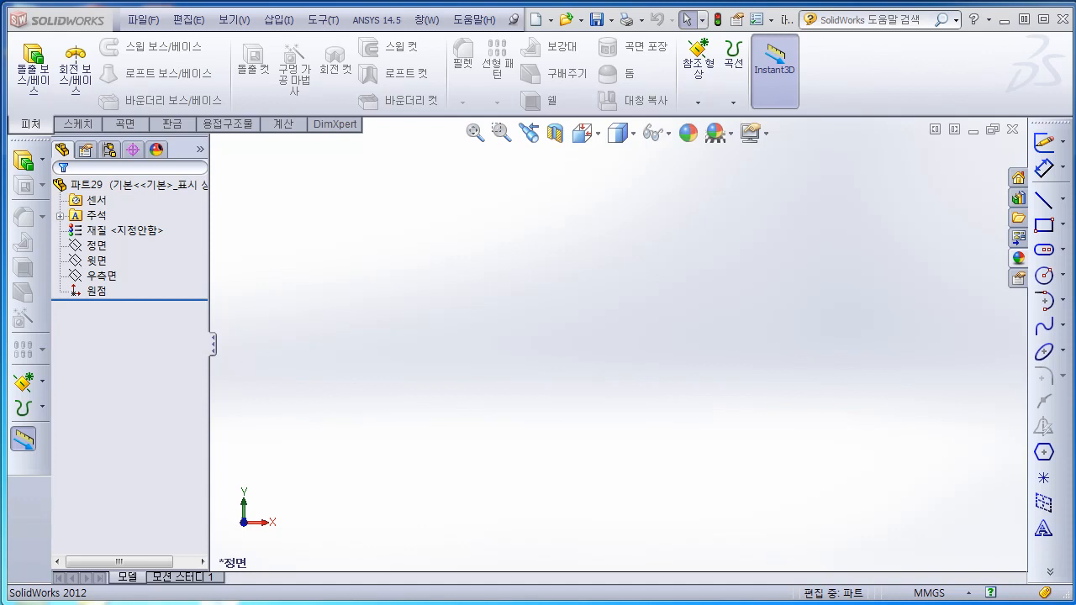
pyautogui.click(95, 244)
pyautogui.click(1045, 143)
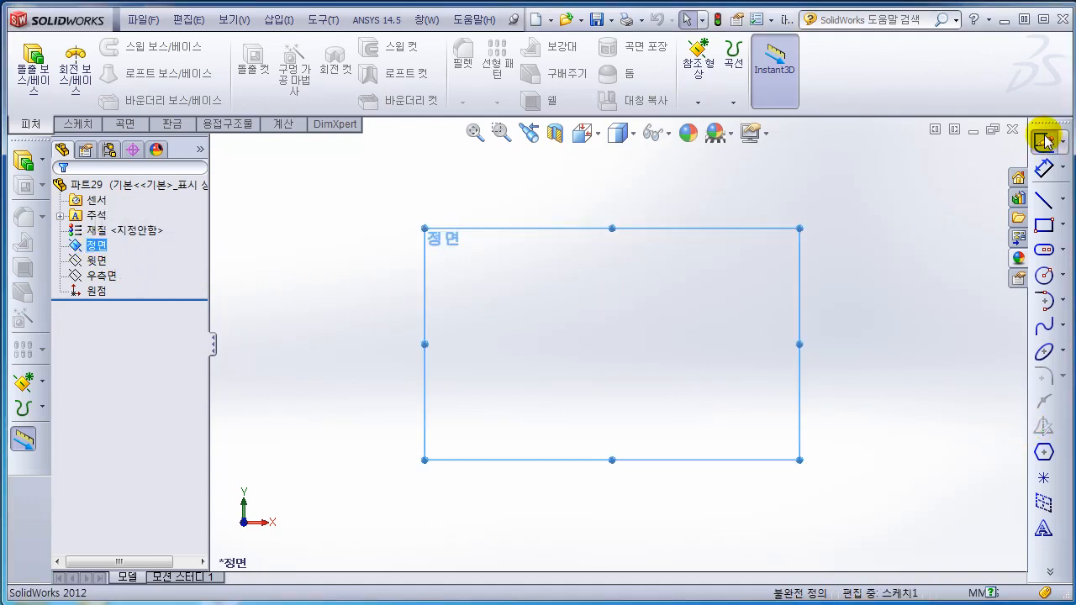
pyautogui.click(1044, 275)
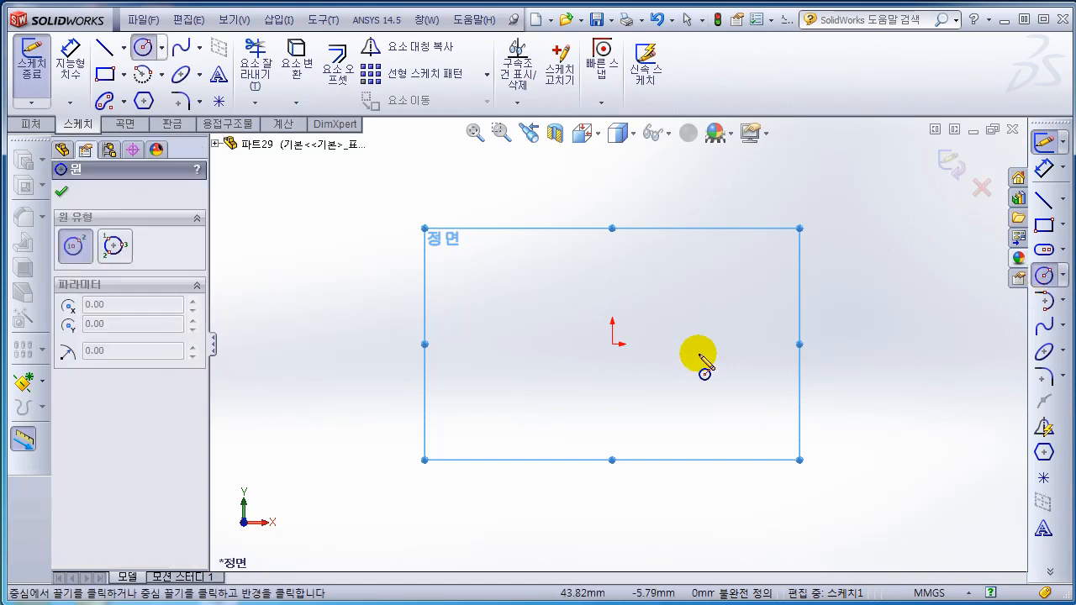
pyautogui.click(613, 344)
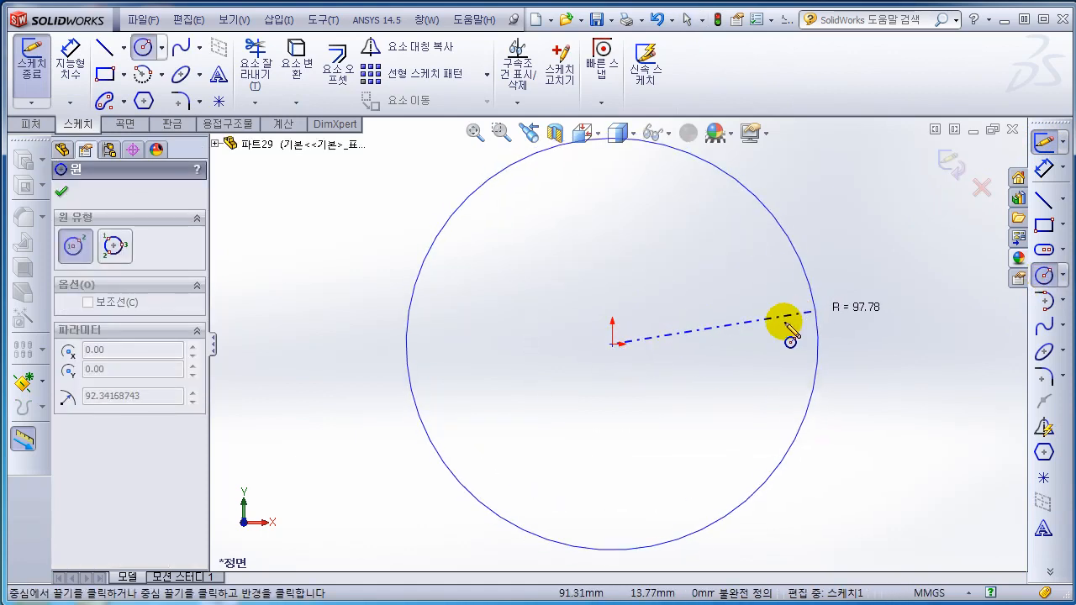
pyautogui.click(768, 326)
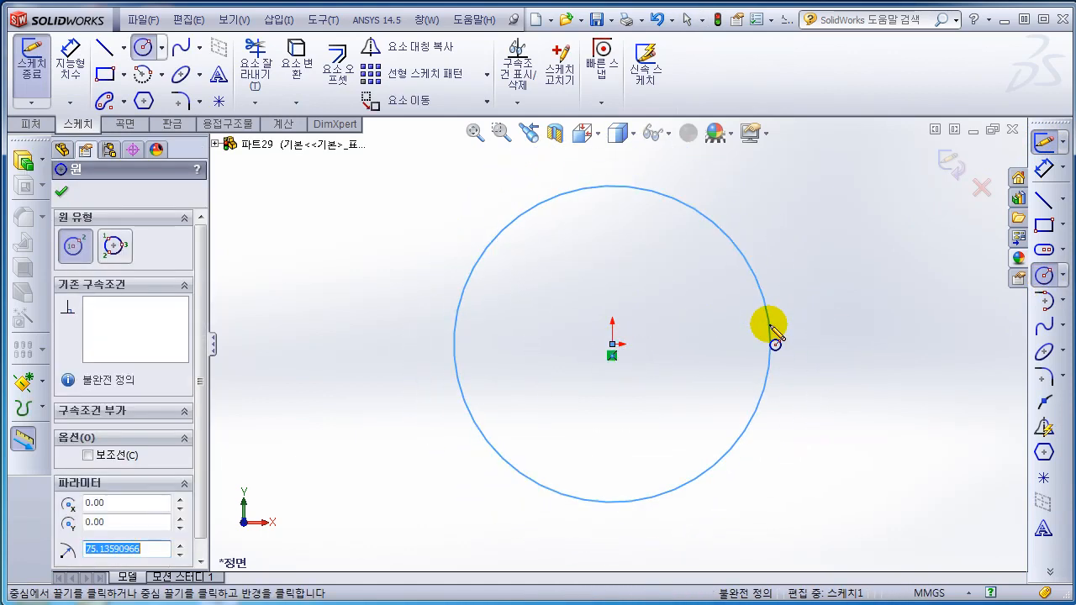
pyautogui.press('Escape')
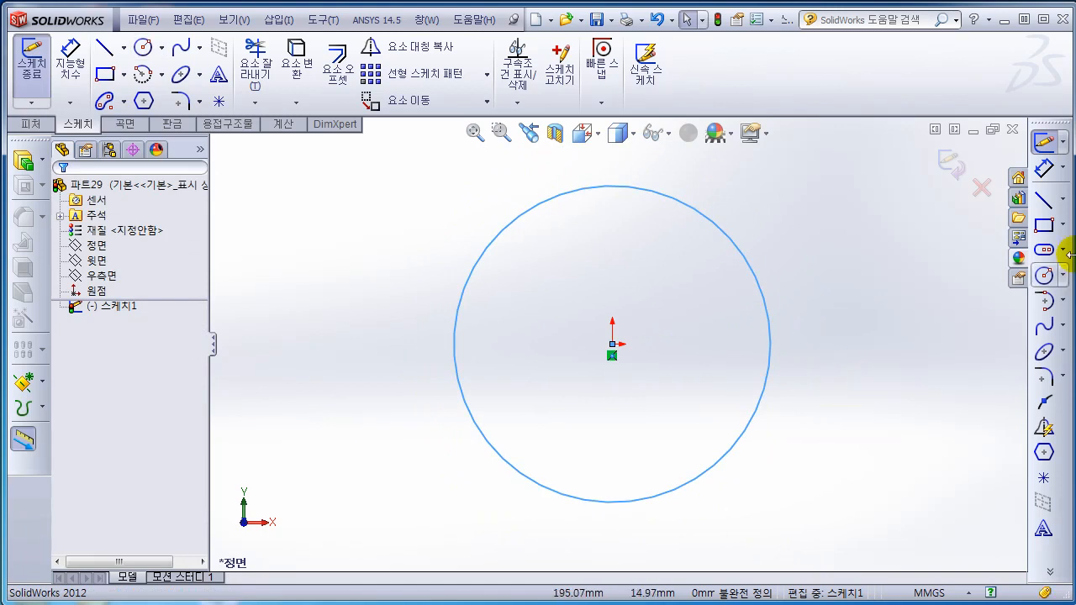
# Step: Dimension the circle's diameter as 63 mm and place the dimension close beside the circle
pyautogui.click(1043, 168)
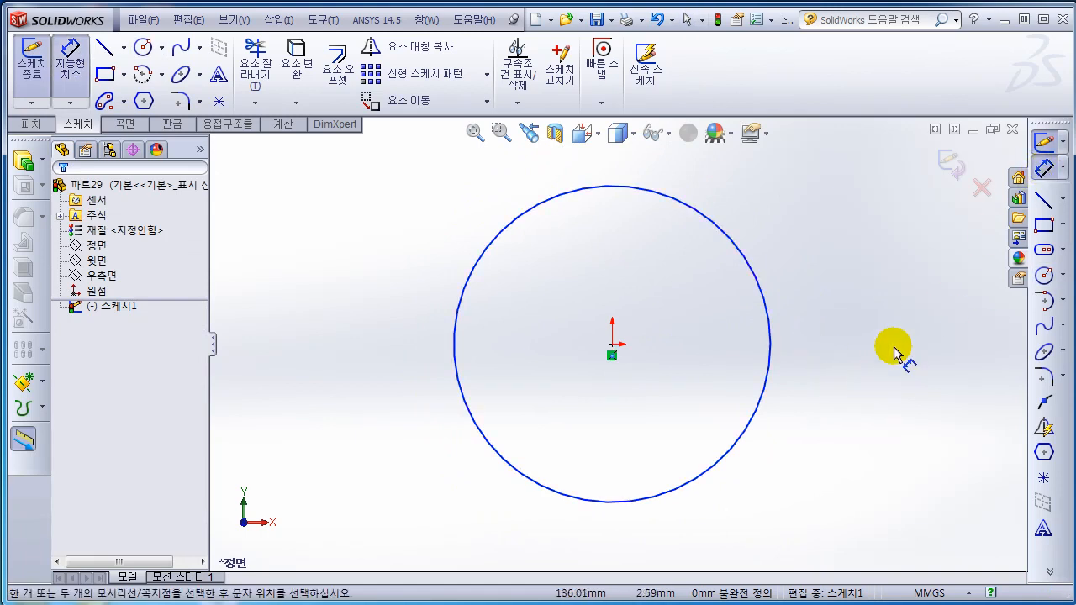
pyautogui.click(769, 372)
pyautogui.click(848, 382)
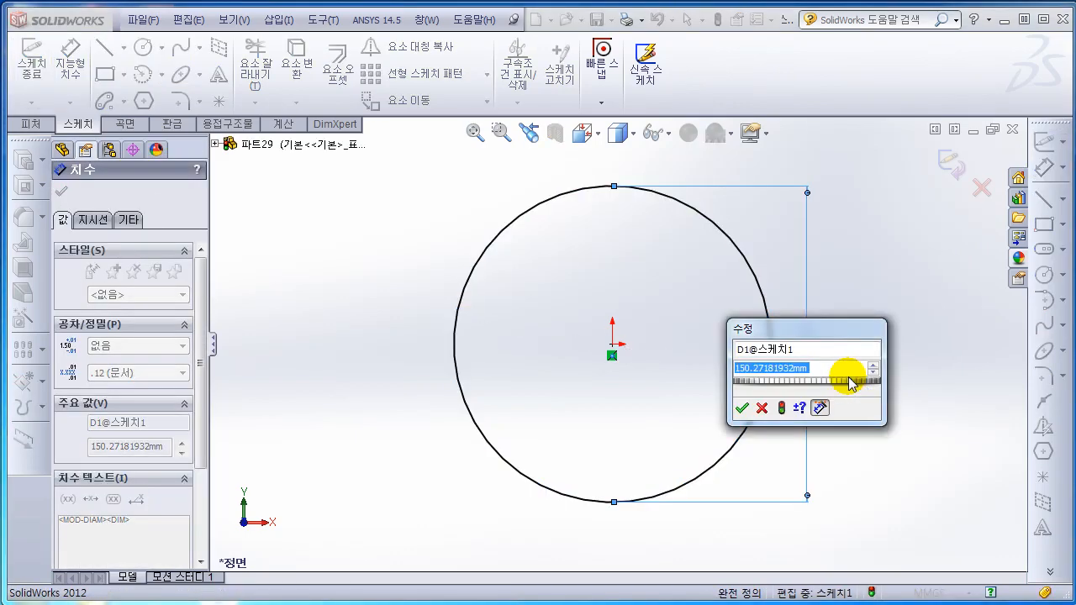
pyautogui.write('63')
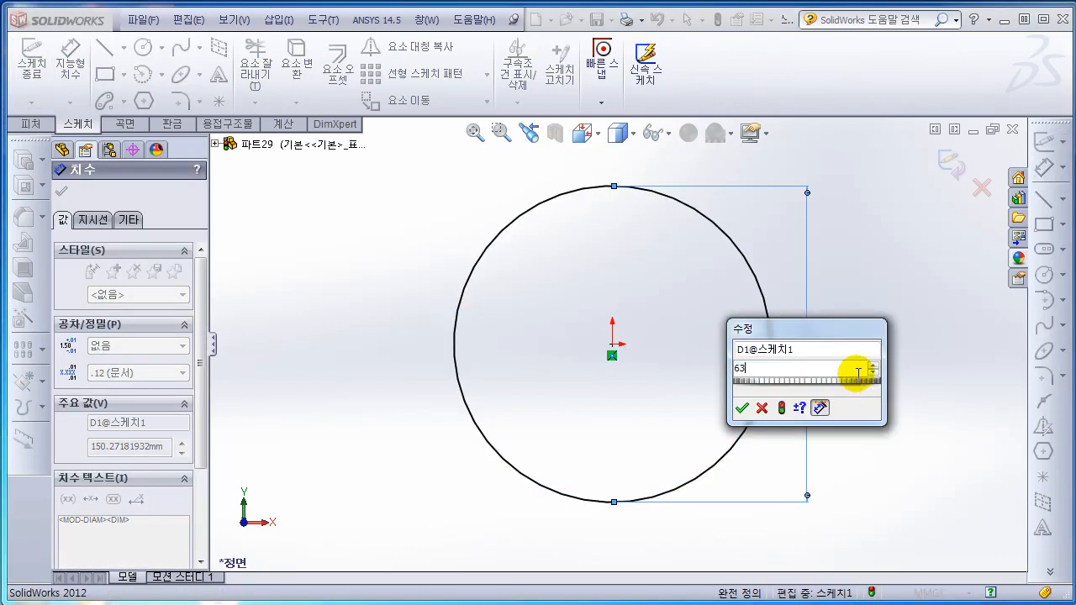
pyautogui.press('Return')
pyautogui.moveTo(807, 355); pyautogui.dragTo(697, 356)
pyautogui.click(438, 364)
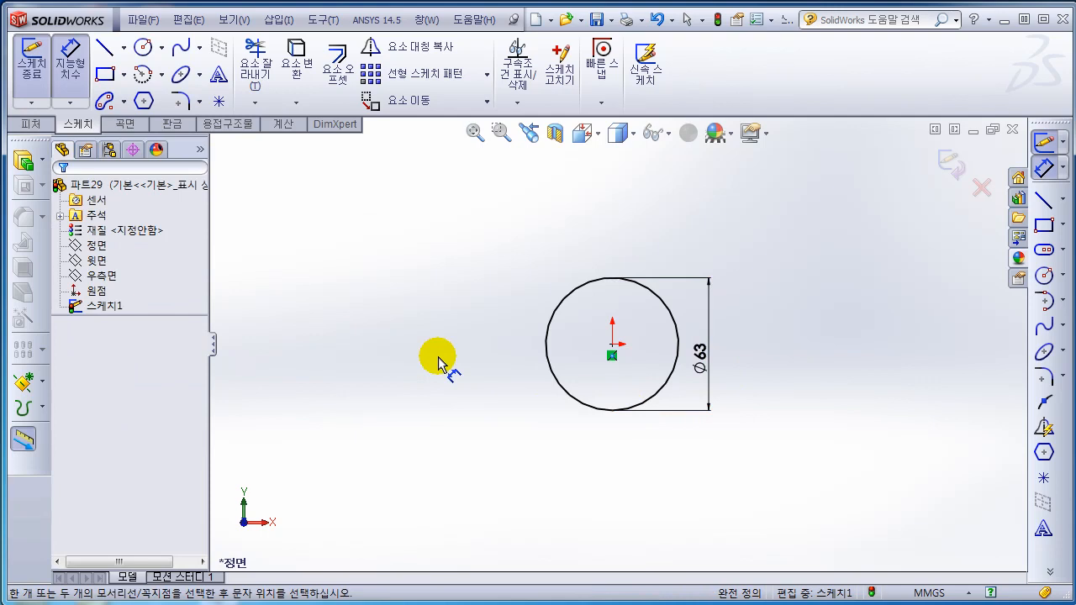
# Step: Extrude the circle as a boss with the Mid Plane end condition and a 10 mm depth
pyautogui.press('space')
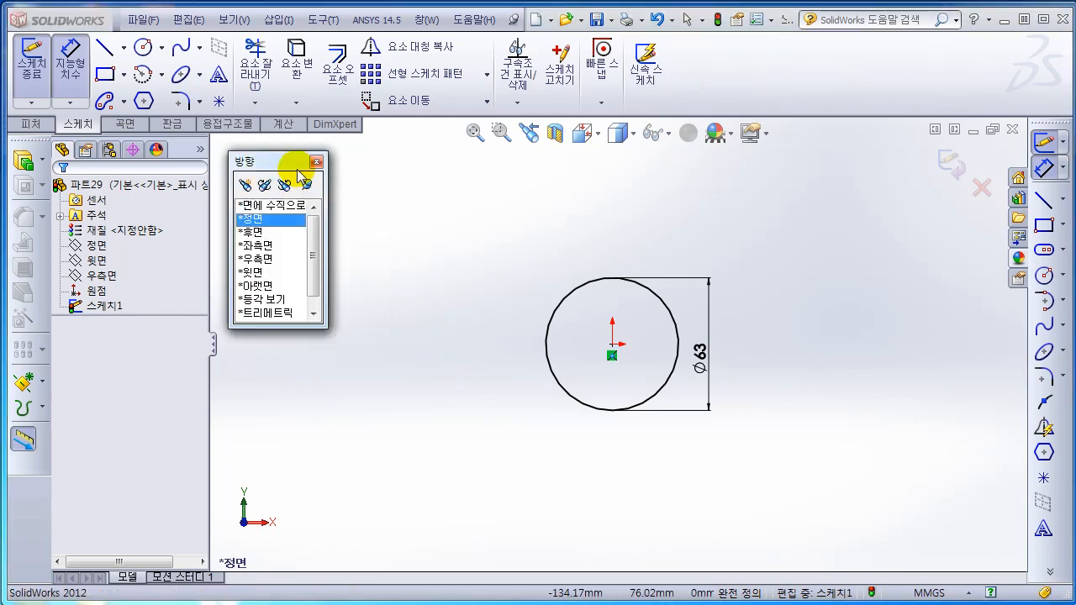
pyautogui.moveTo(292, 151)
pyautogui.mouseDown()
pyautogui.moveTo(322, 255)
pyautogui.moveTo(316, 296)
pyautogui.moveTo(312, 146)
pyautogui.mouseUp()
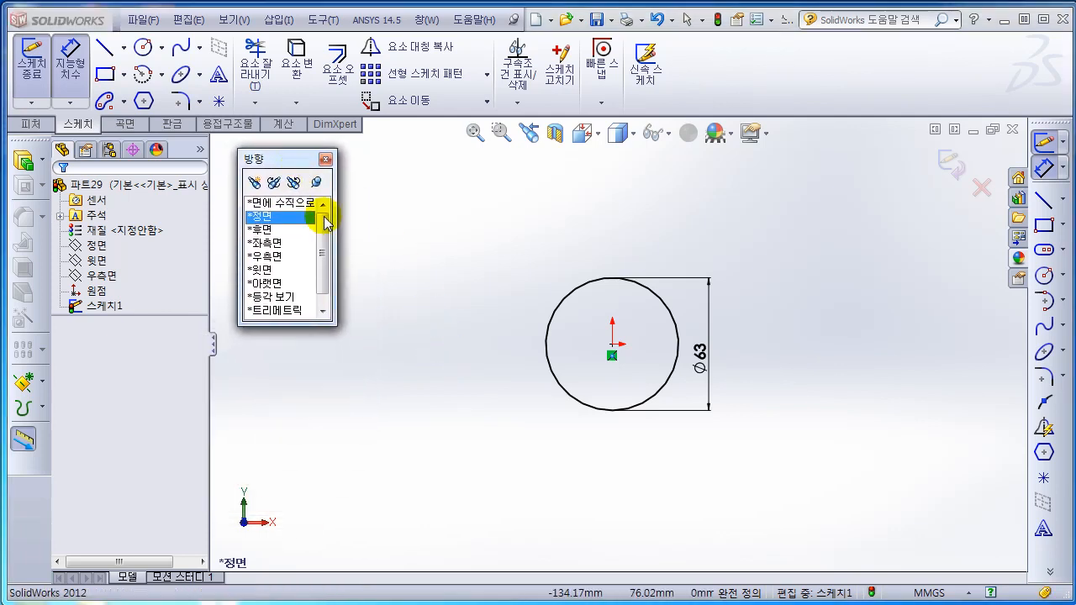
pyautogui.click(271, 299)
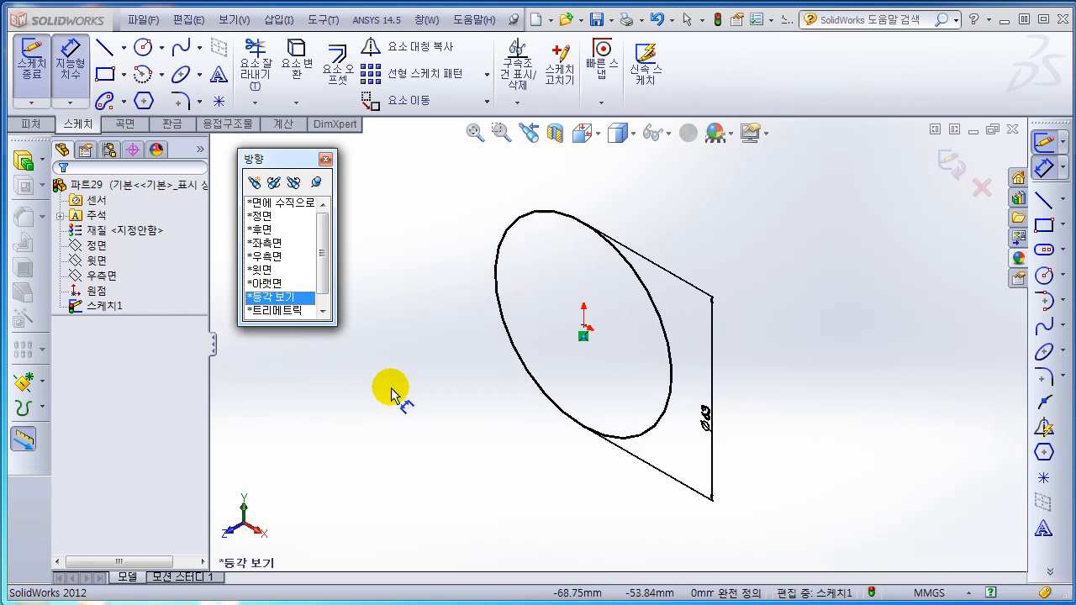
pyautogui.moveTo(306, 161); pyautogui.dragTo(961, 400)
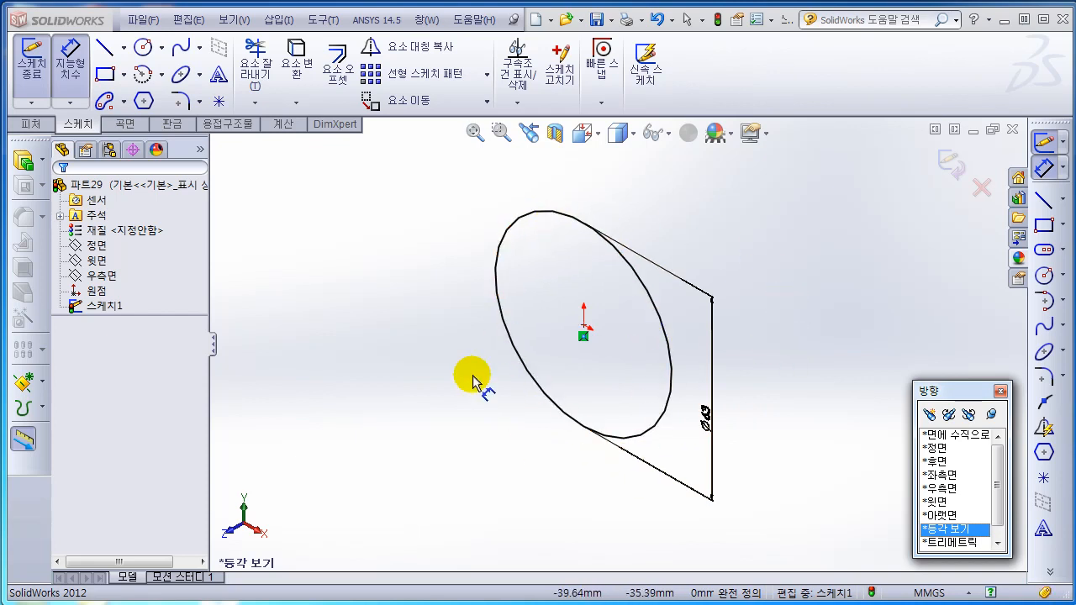
pyautogui.click(44, 161)
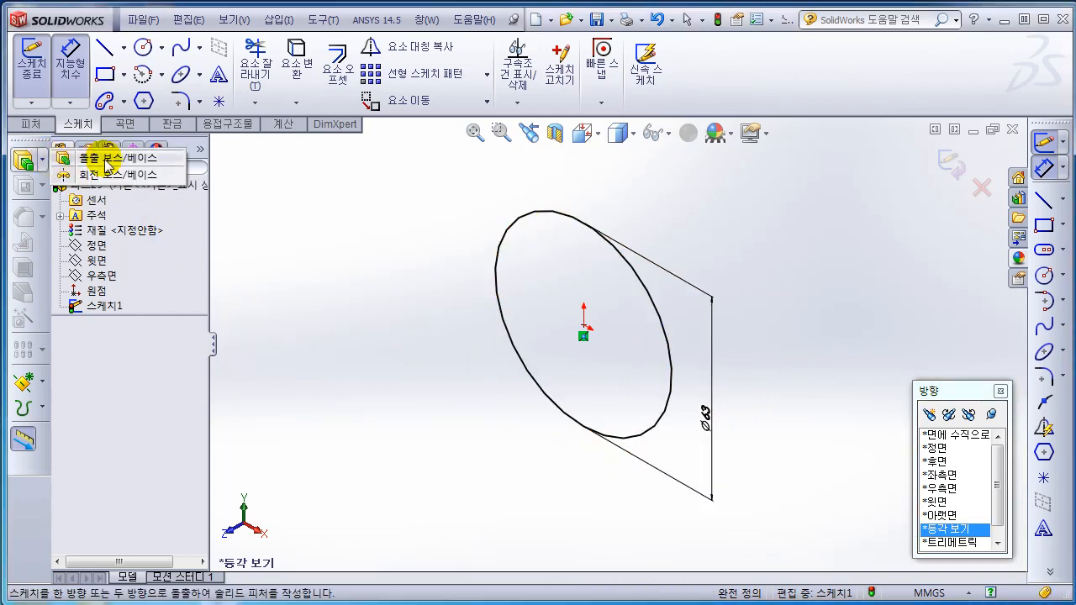
pyautogui.click(126, 154)
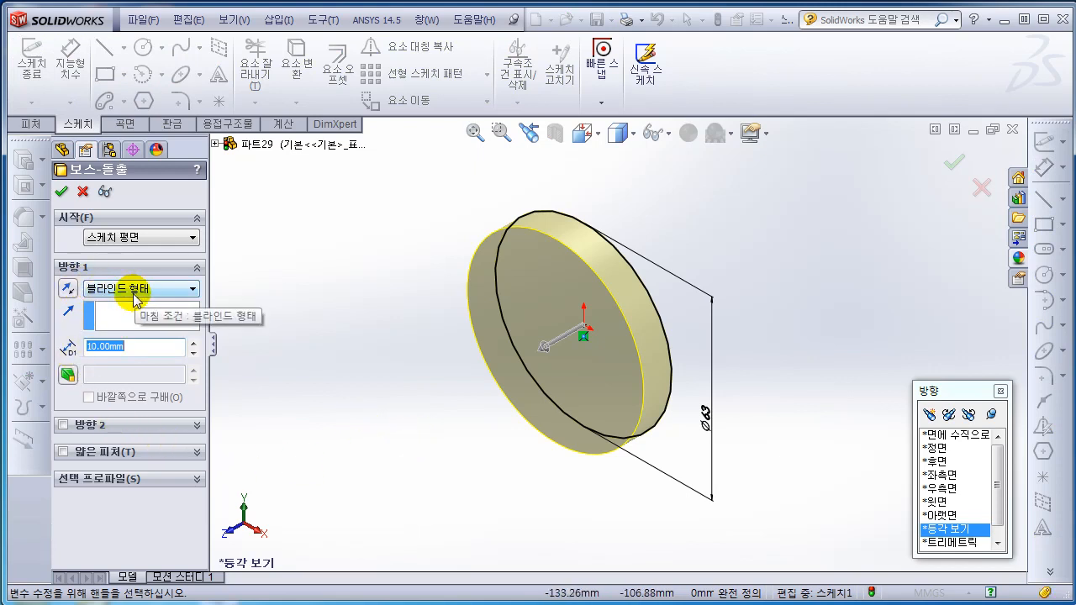
pyautogui.click(191, 288)
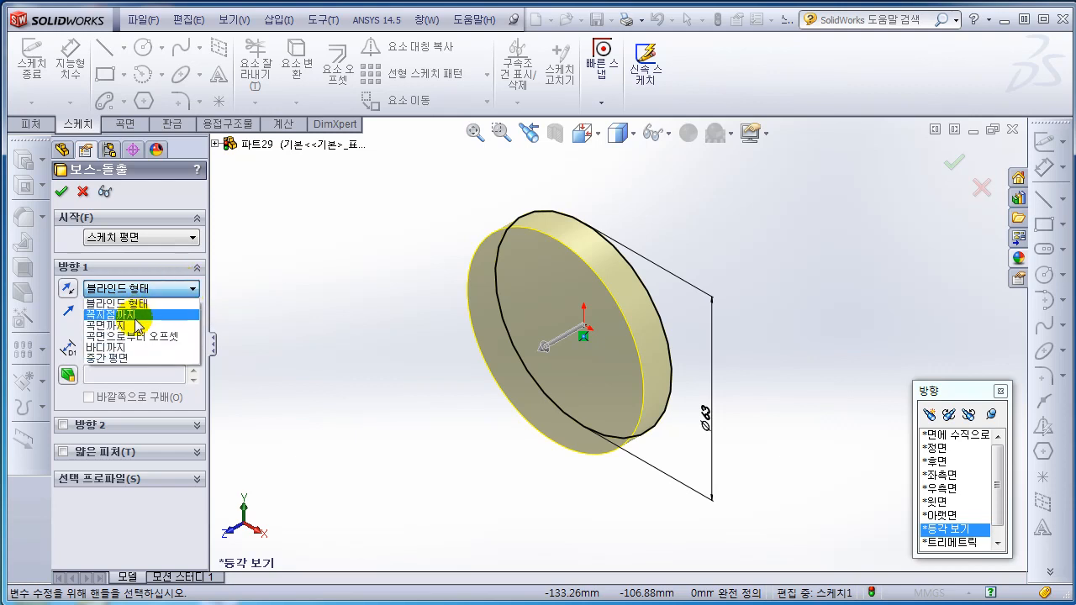
pyautogui.click(125, 360)
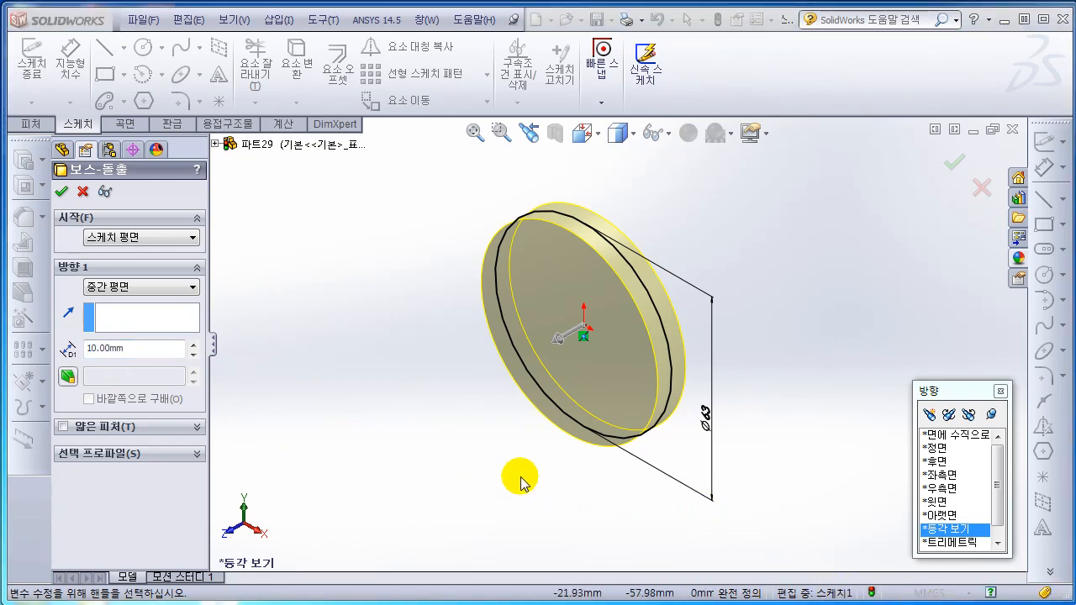
pyautogui.click(61, 191)
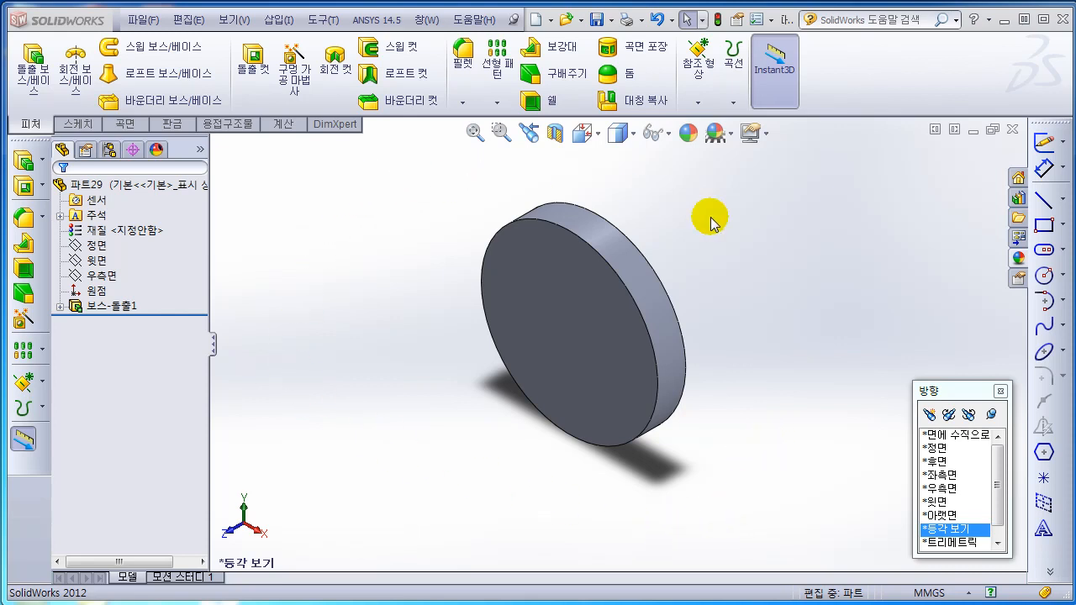
# Step: Start a sketch on the disc's front face and convert the face's outer edge into a sketch circle
pyautogui.click(557, 333)
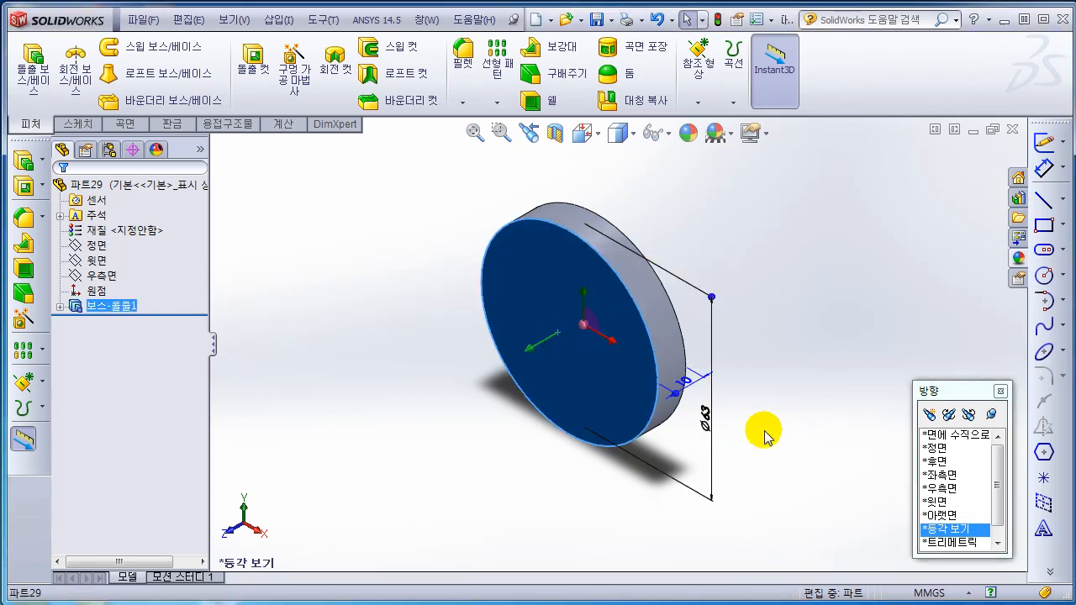
pyautogui.click(1043, 143)
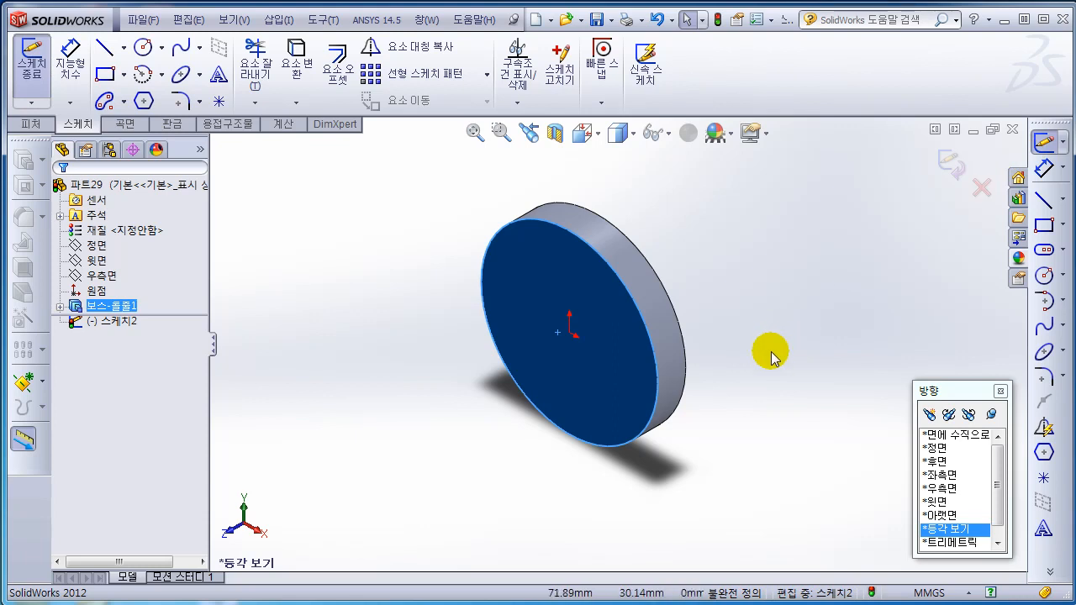
pyautogui.click(1049, 573)
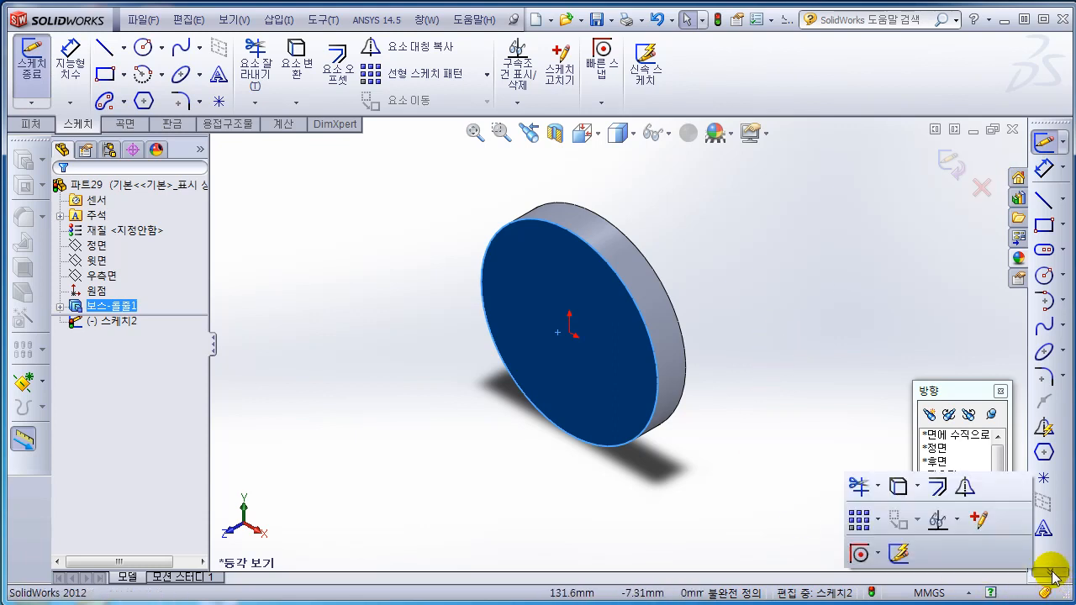
pyautogui.click(917, 486)
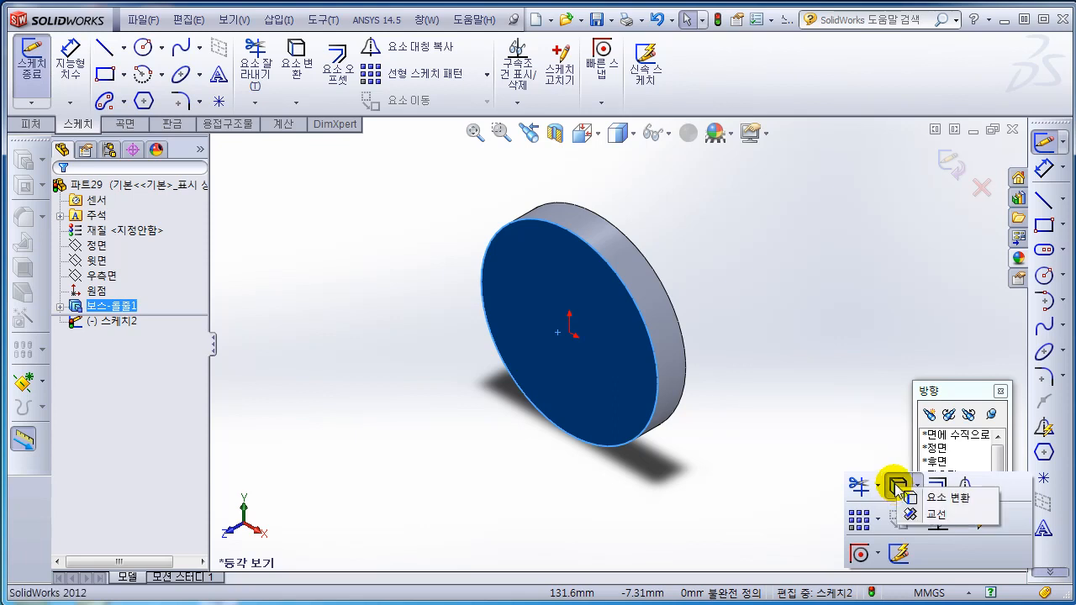
pyautogui.click(941, 499)
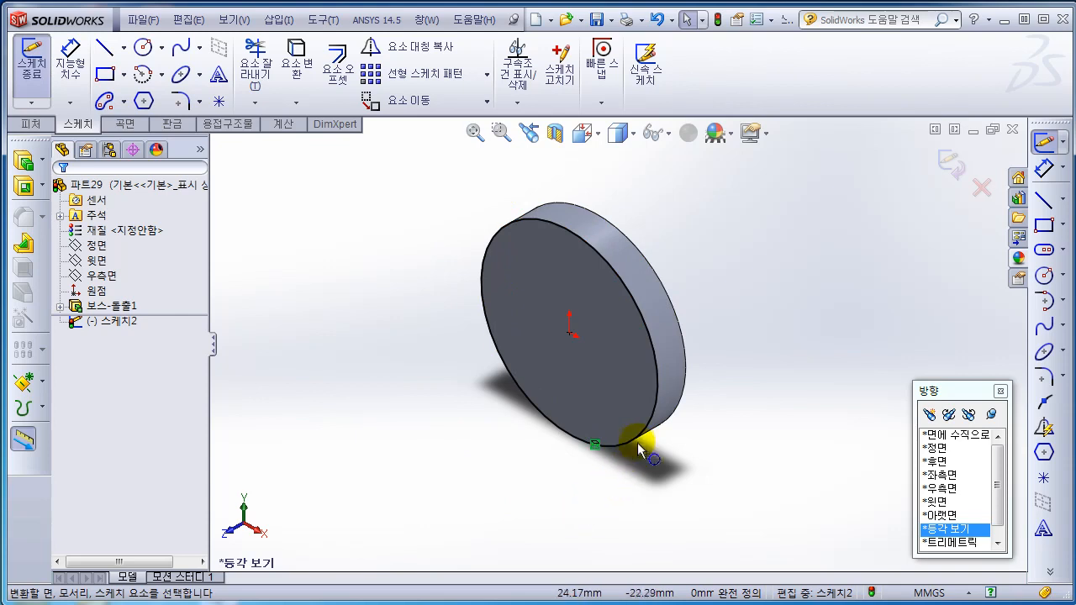
# Step: Sketch a circle of about 35 mm radius centred on the origin, just outside the disc's edge
pyautogui.scroll(-5, 574, 308)
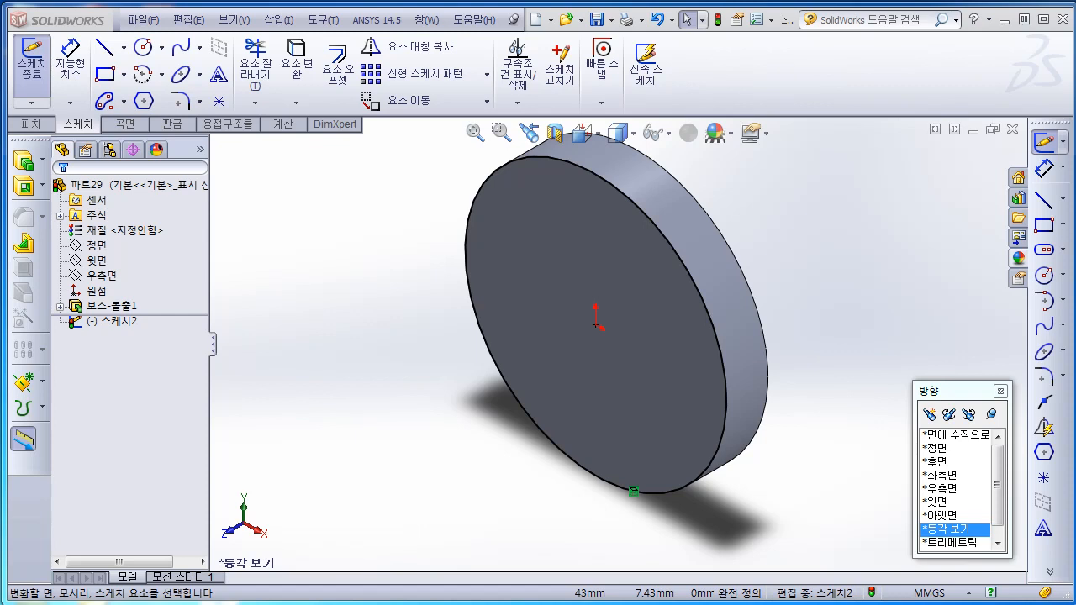
pyautogui.click(1043, 477)
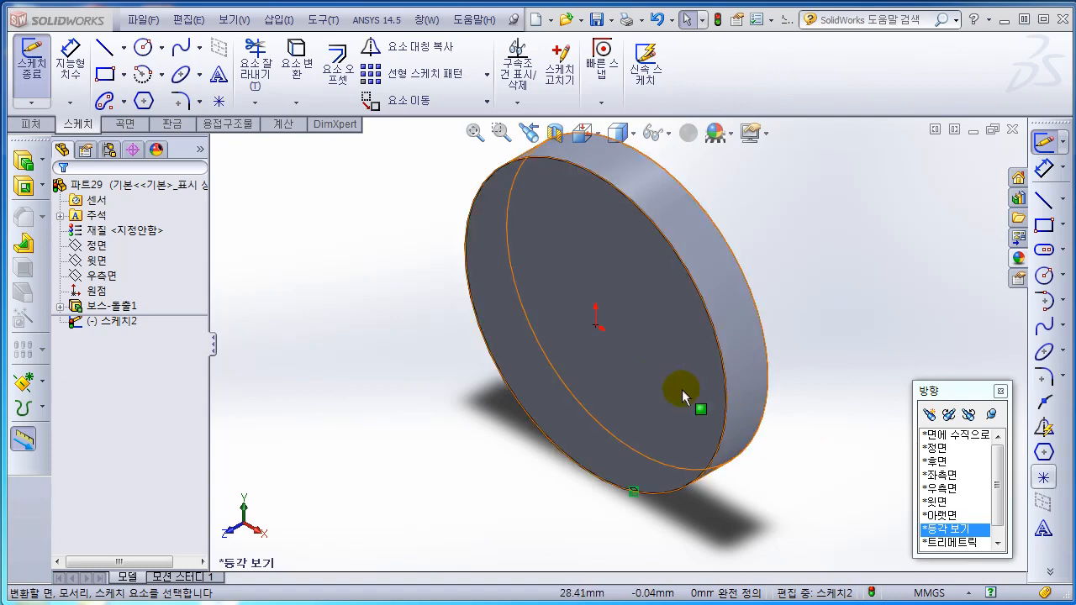
pyautogui.click(645, 373)
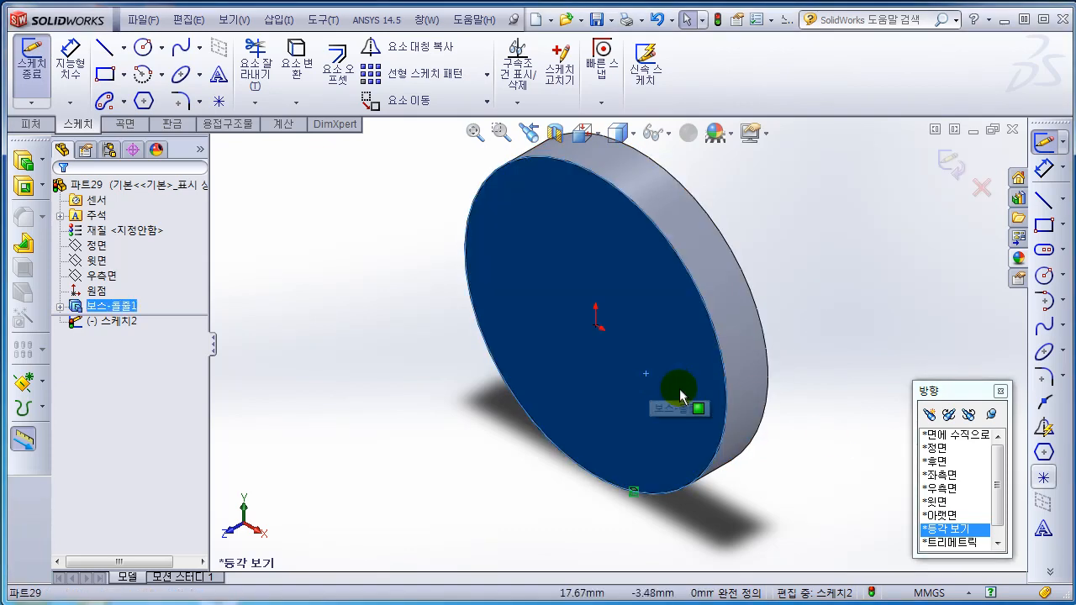
pyautogui.click(954, 436)
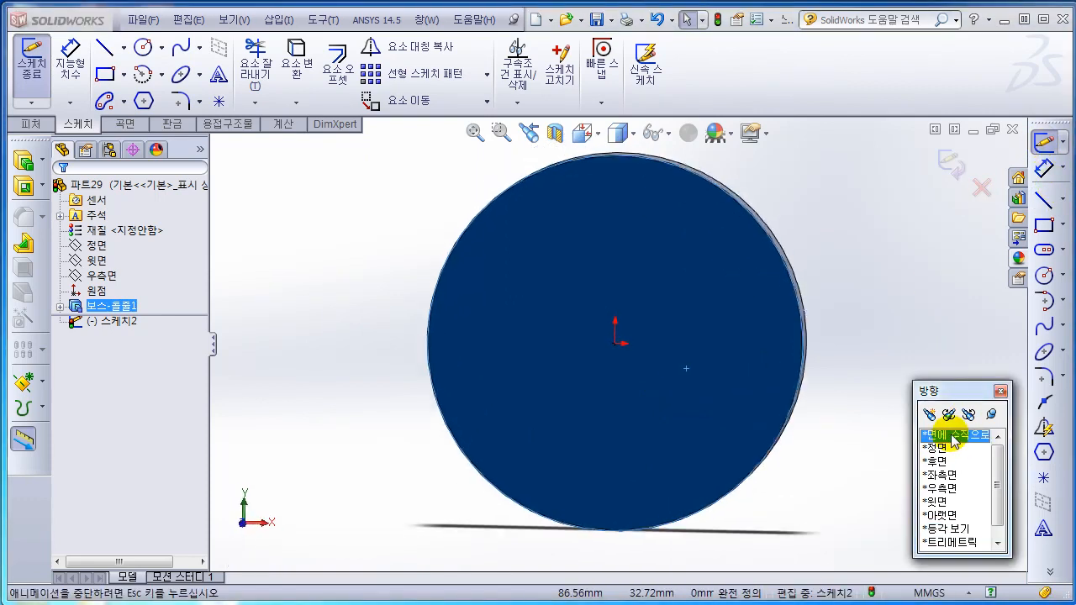
pyautogui.click(874, 336)
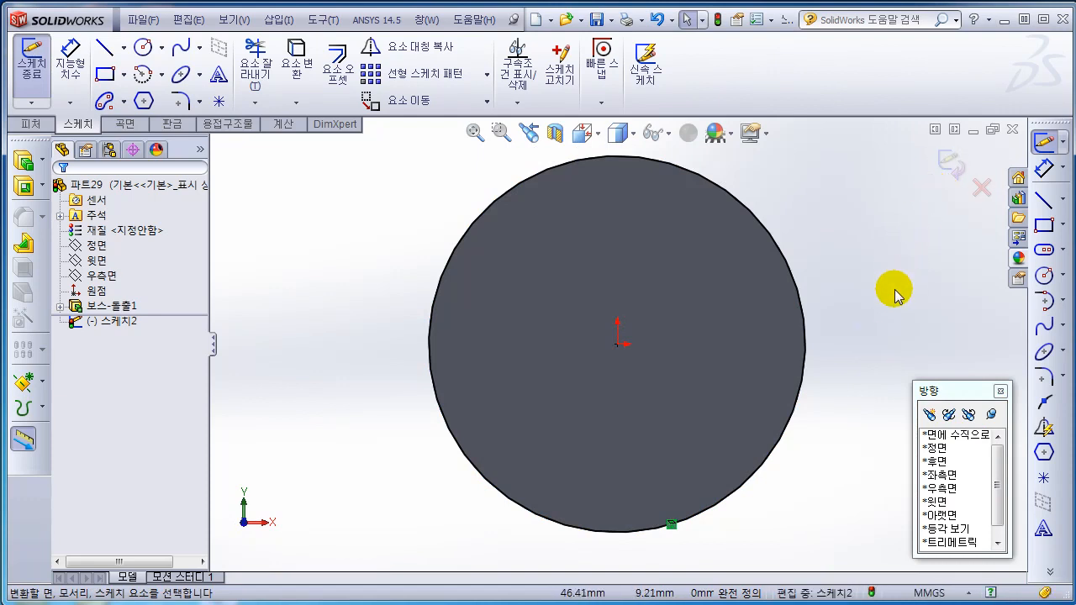
pyautogui.click(1061, 275)
pyautogui.click(1026, 273)
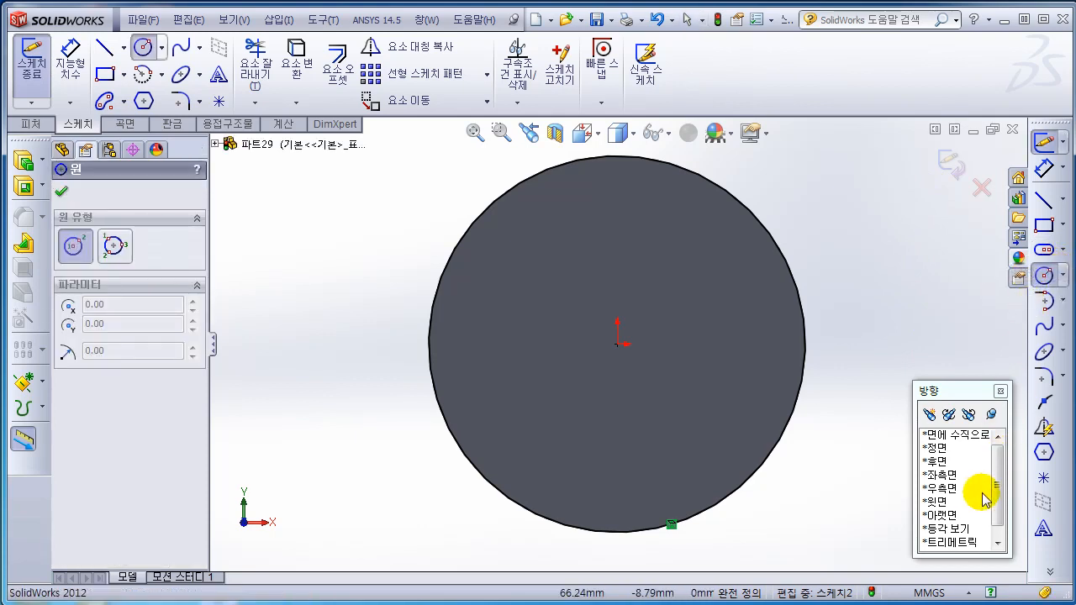
pyautogui.click(623, 345)
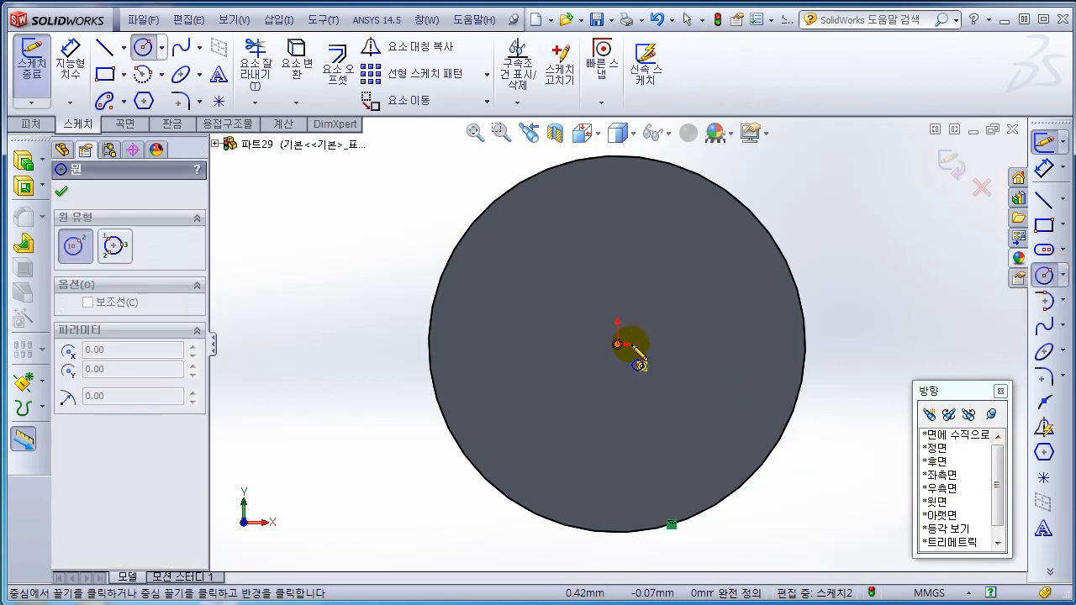
pyautogui.click(813, 267)
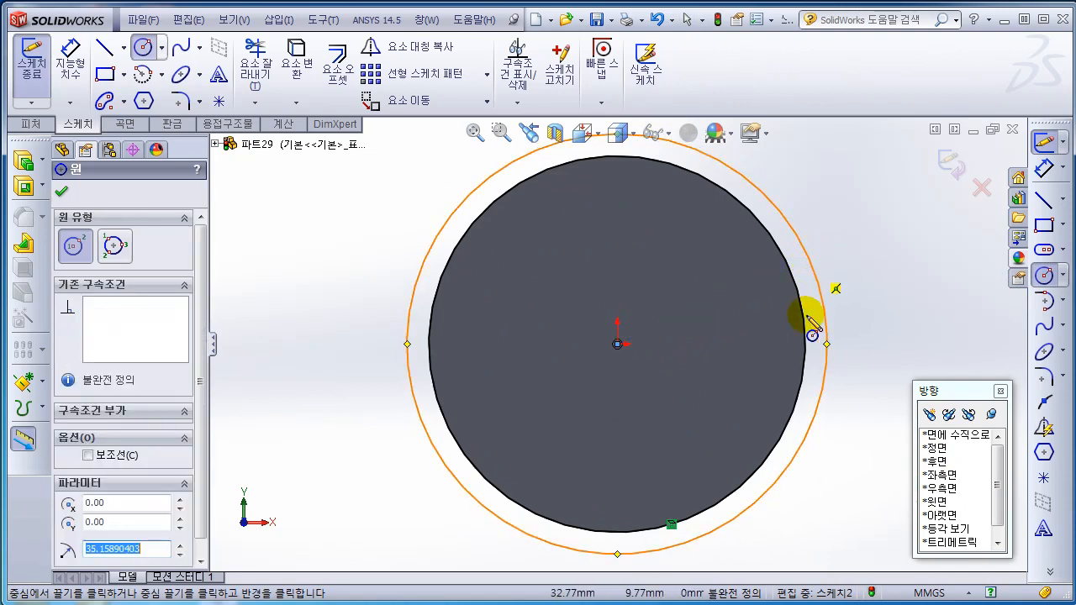
# Step: Sketch a third, outermost concentric circle of about 42 mm radius centred on the origin
pyautogui.click(618, 344)
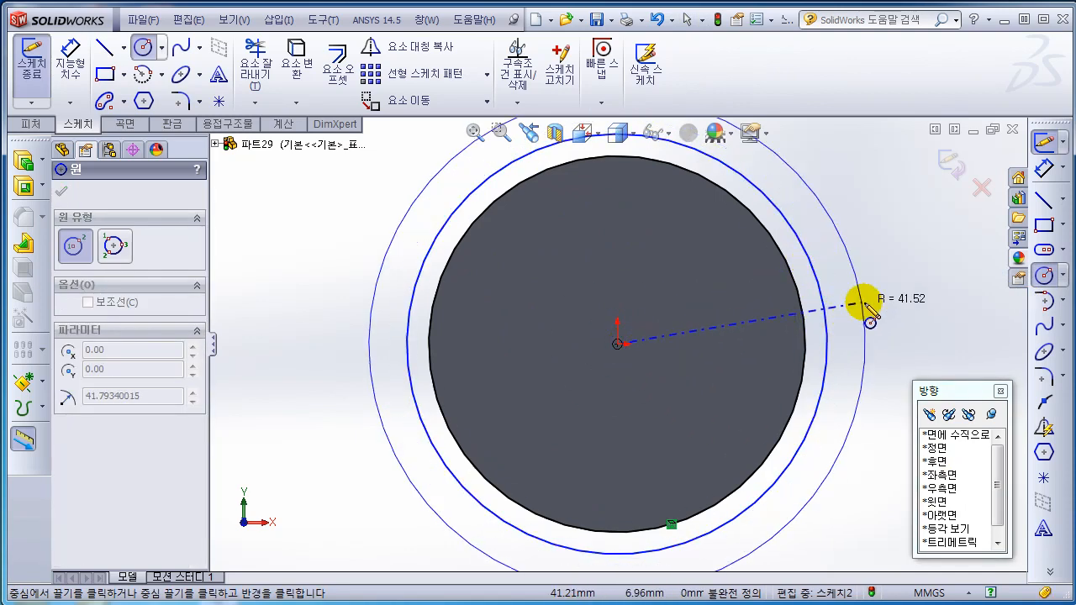
pyautogui.click(869, 311)
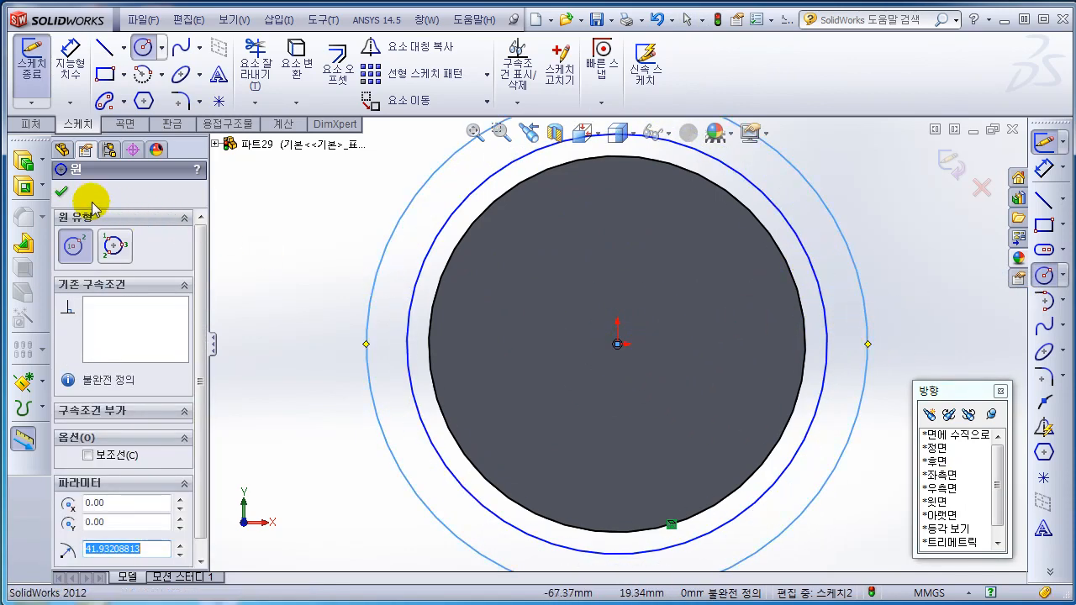
pyautogui.click(62, 192)
pyautogui.click(922, 335)
pyautogui.scroll(3, 918, 342)
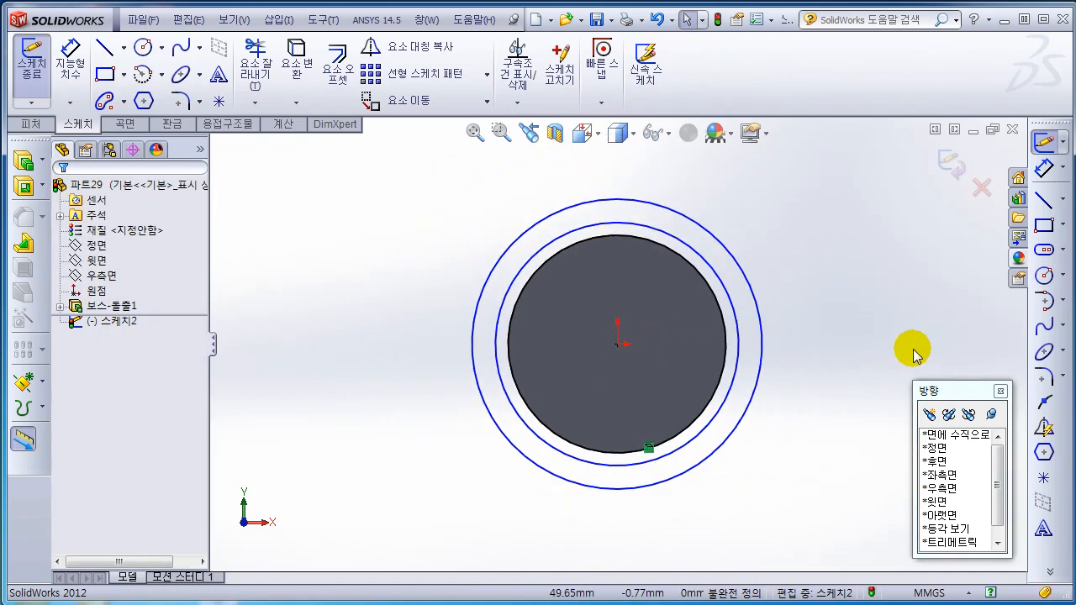
# Step: Convert the middle concentric circle, just outside the disc's edge, into construction geometry
pyautogui.scroll(-1, 596, 330)
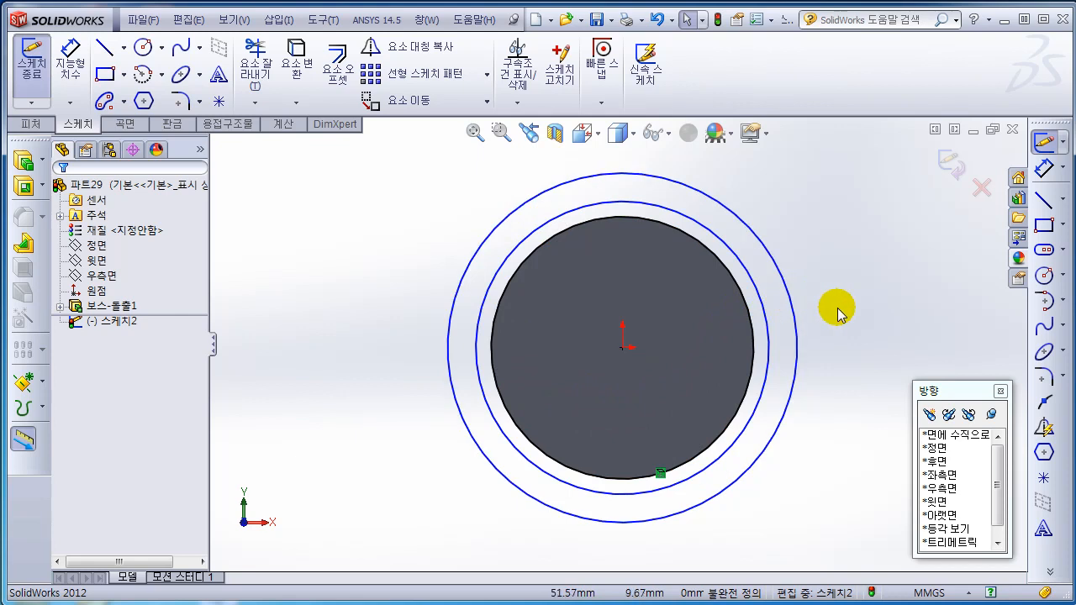
pyautogui.click(747, 275)
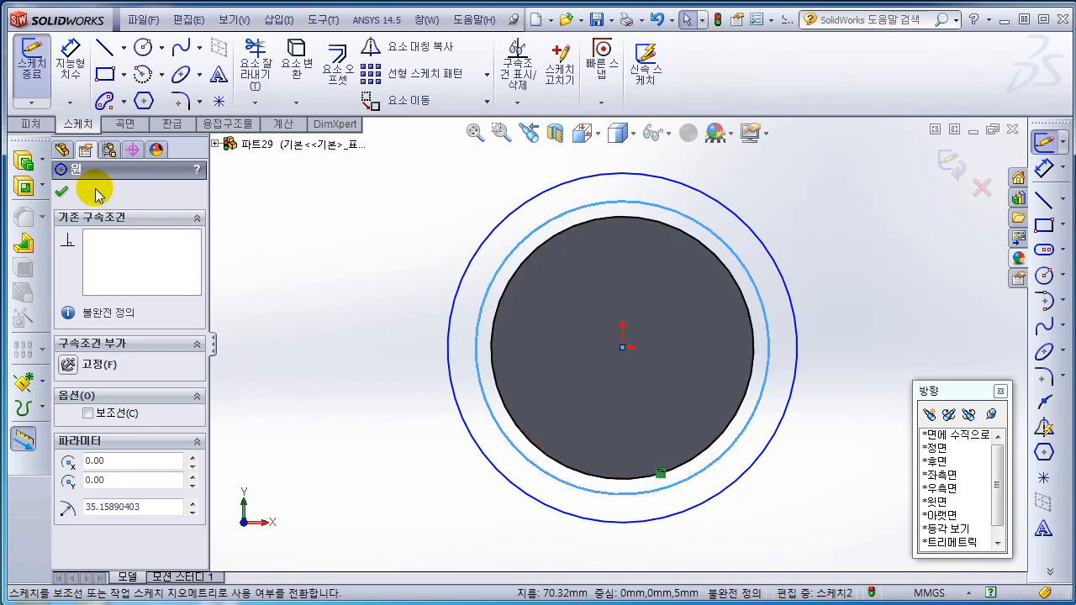
pyautogui.click(88, 414)
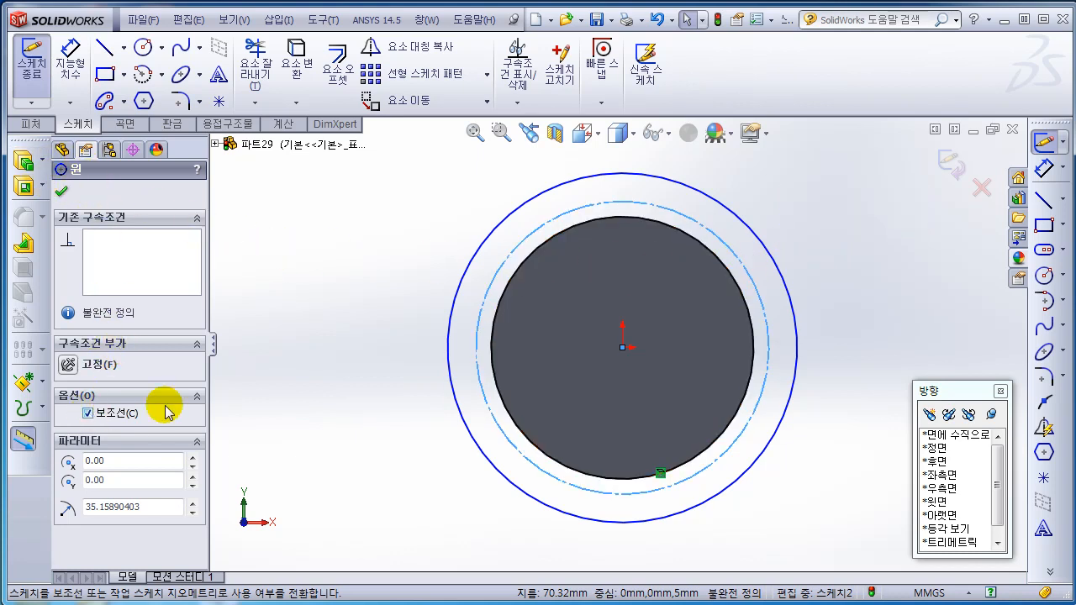
pyautogui.click(313, 344)
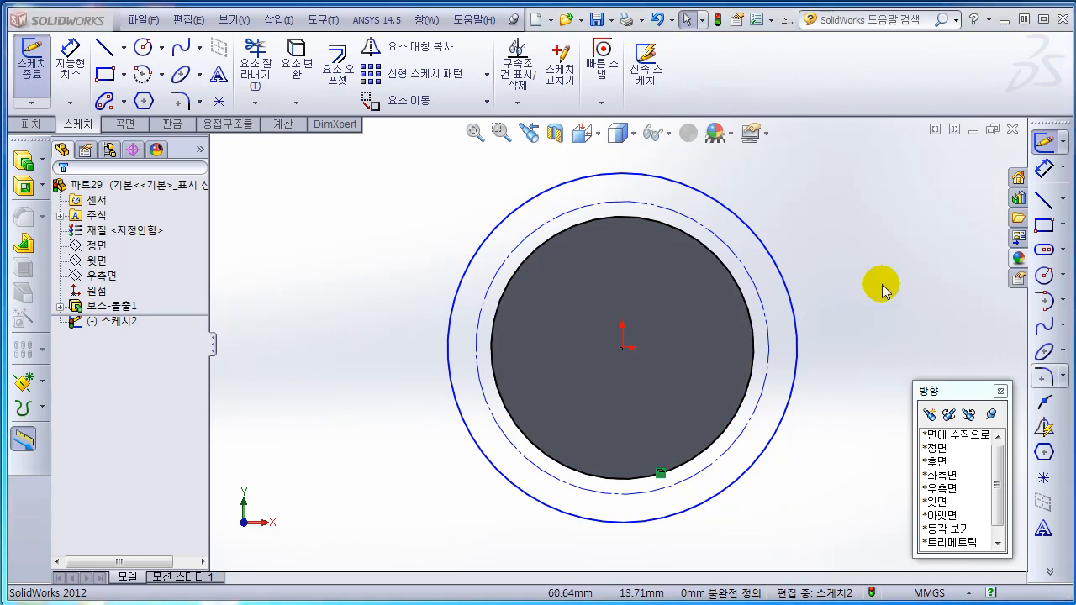
# Step: Dimension the diameter of the middle construction circle and set it to 68 mm
pyautogui.click(1043, 166)
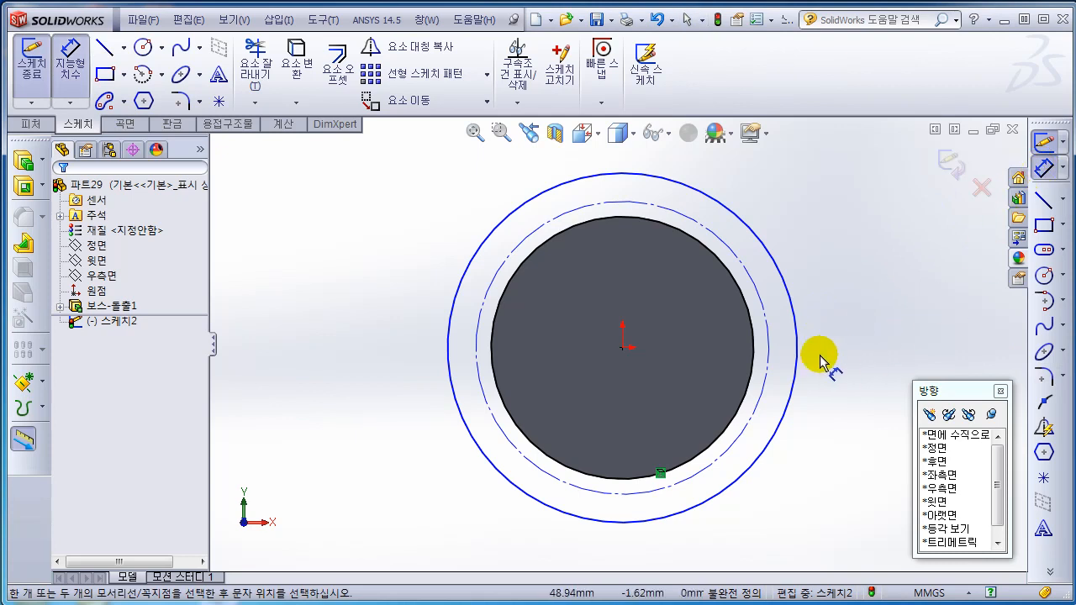
pyautogui.click(770, 353)
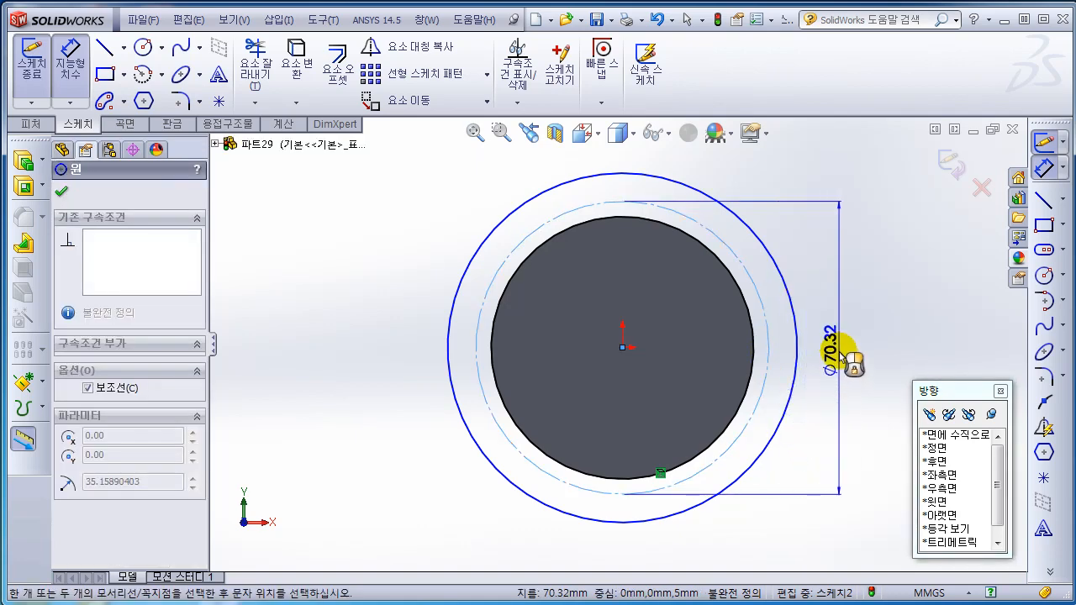
pyautogui.click(916, 319)
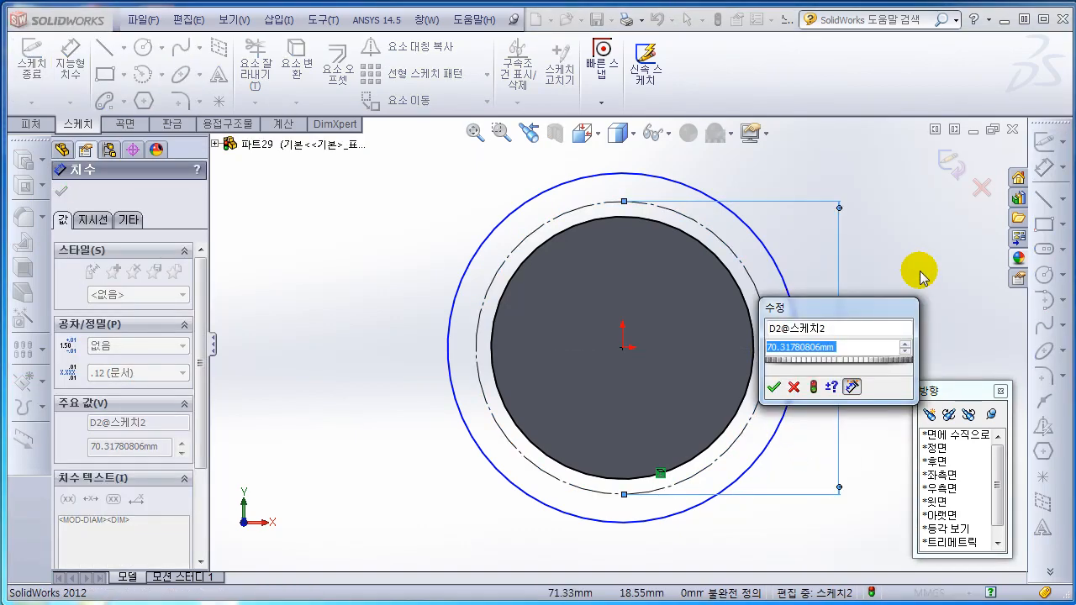
pyautogui.write('68')
pyautogui.press('Return')
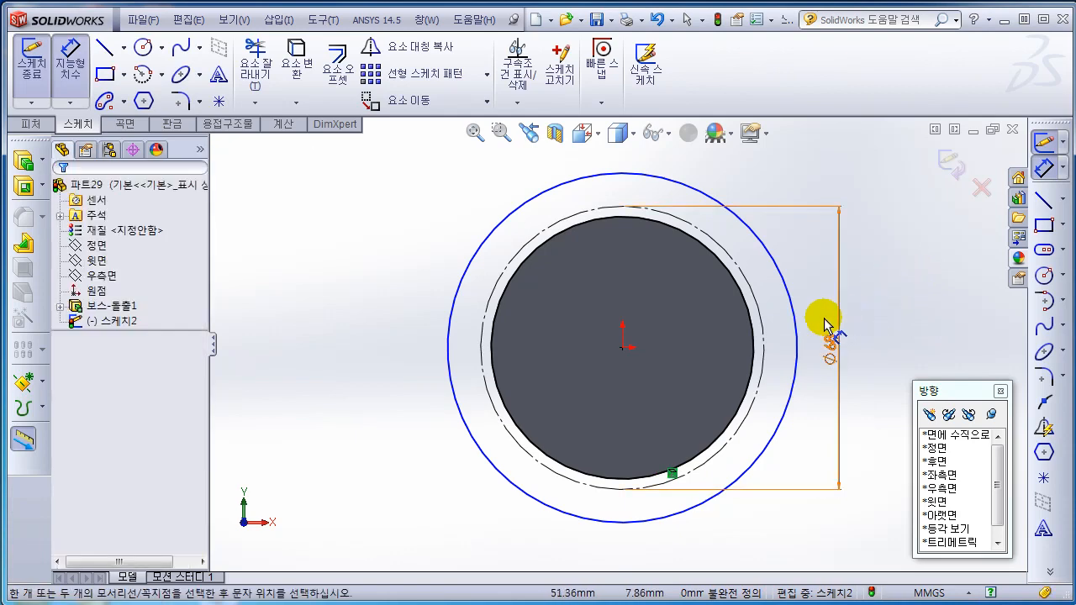
# Step: Dimension the diameter of the outermost circle and set it to 72 mm
pyautogui.click(480, 249)
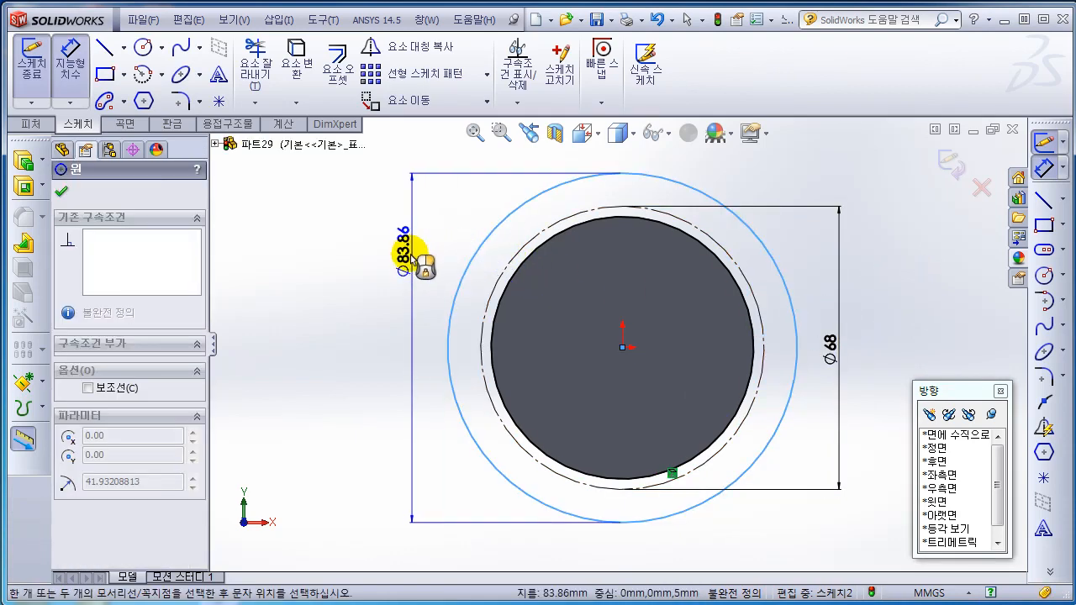
pyautogui.click(404, 245)
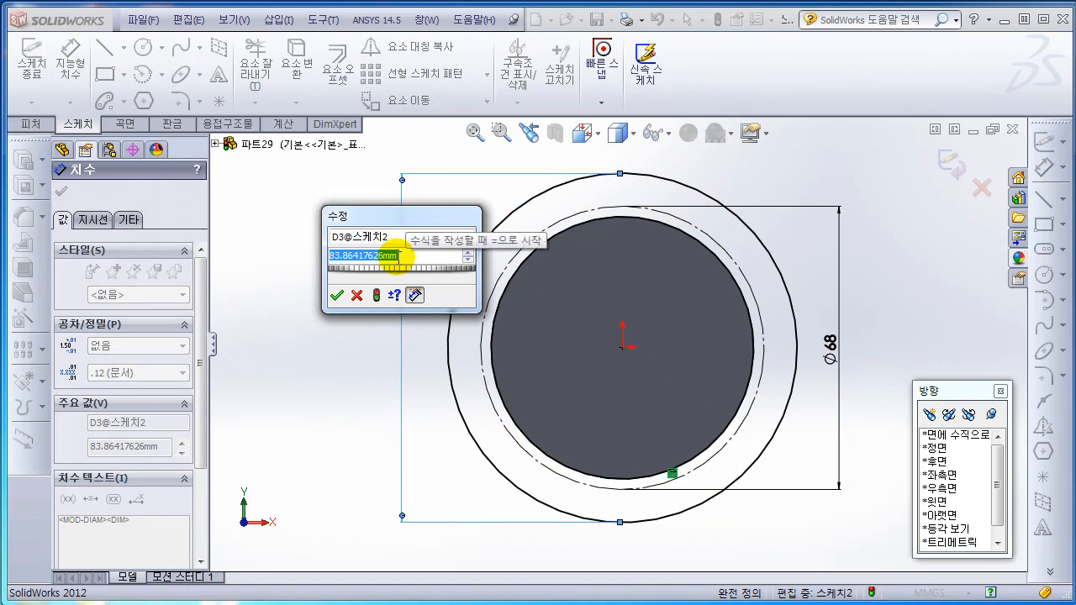
pyautogui.write('84')
pyautogui.press('Return')
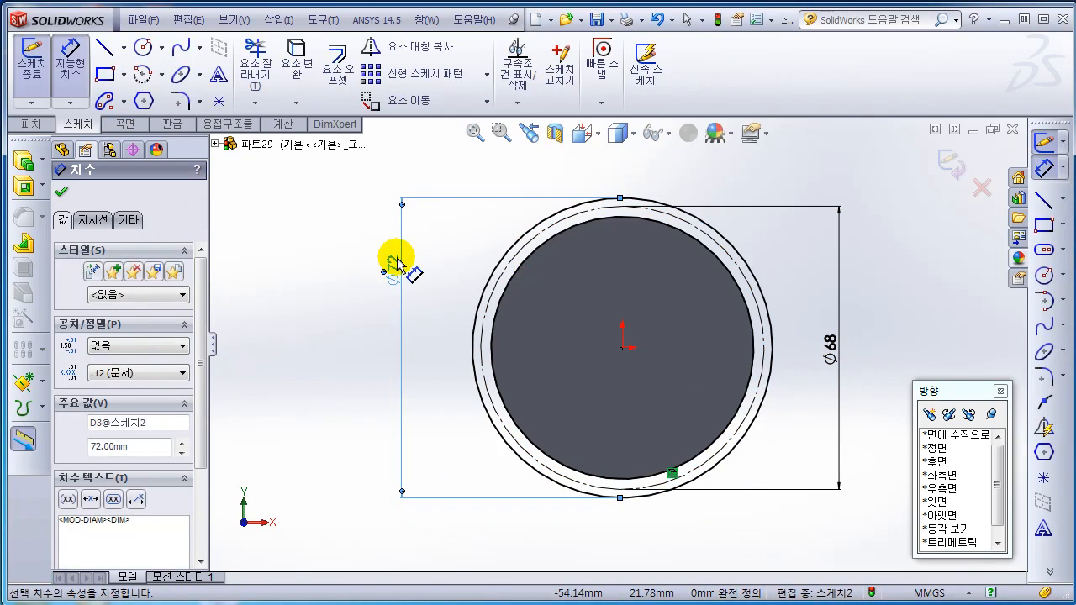
pyautogui.click(328, 328)
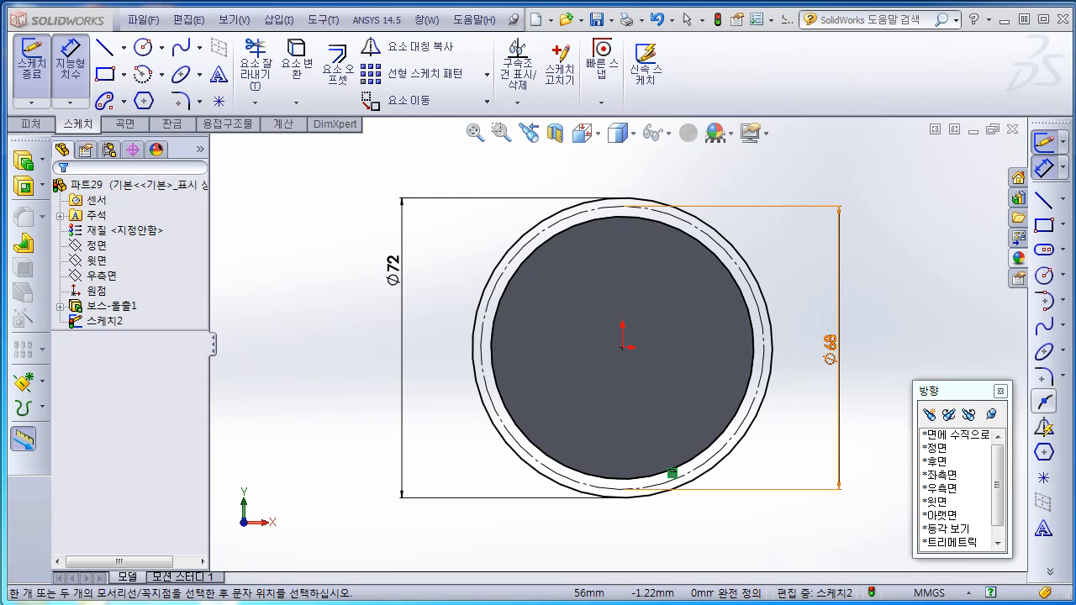
# Step: Sketch a vertical centerline from the origin up to the top of the outermost circle
pyautogui.click(1065, 204)
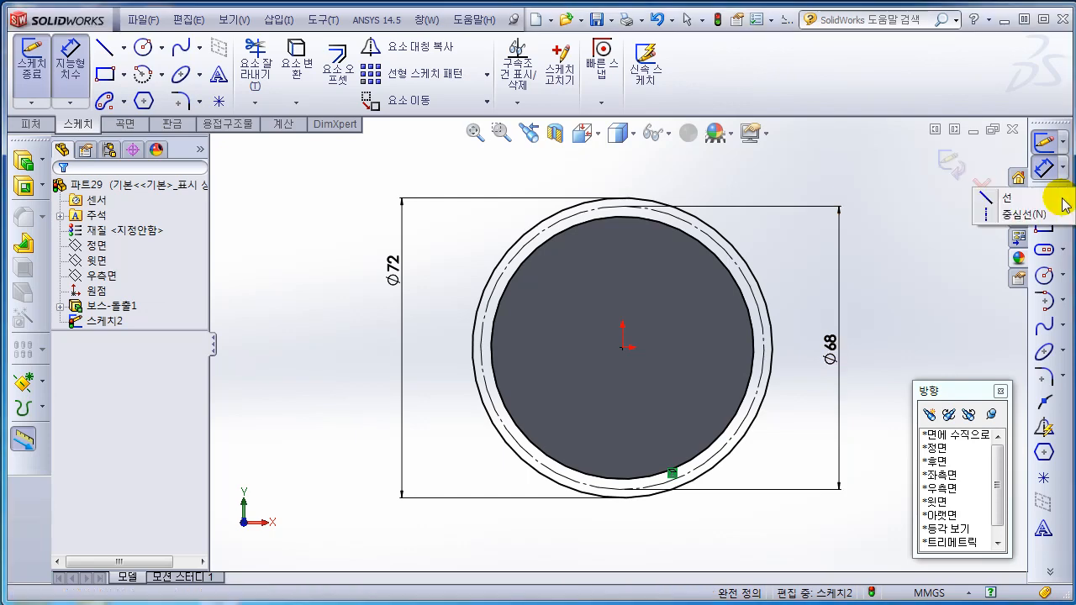
pyautogui.click(1017, 215)
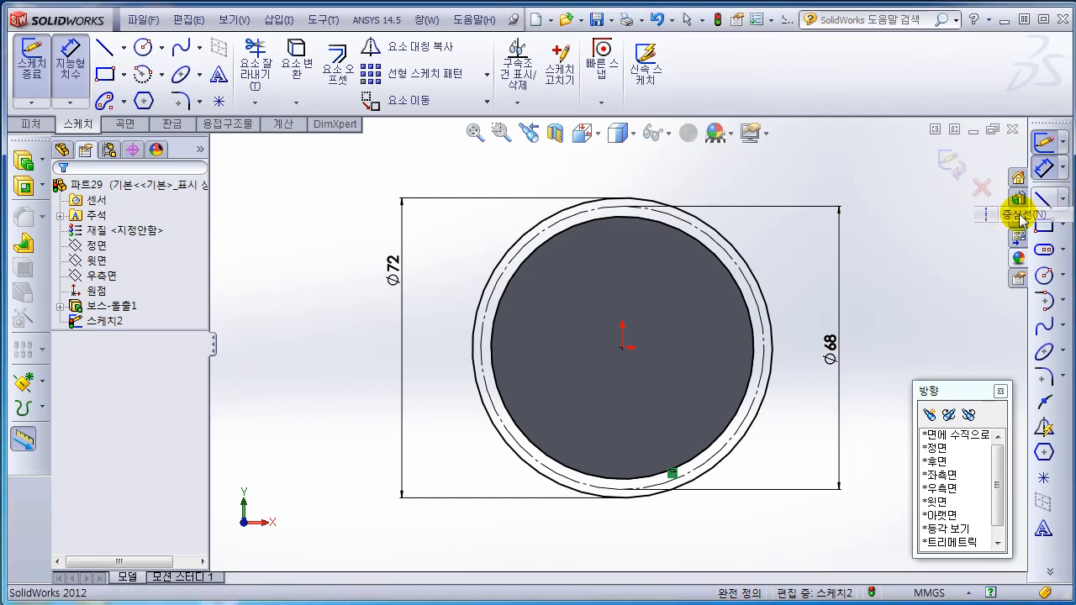
pyautogui.click(621, 346)
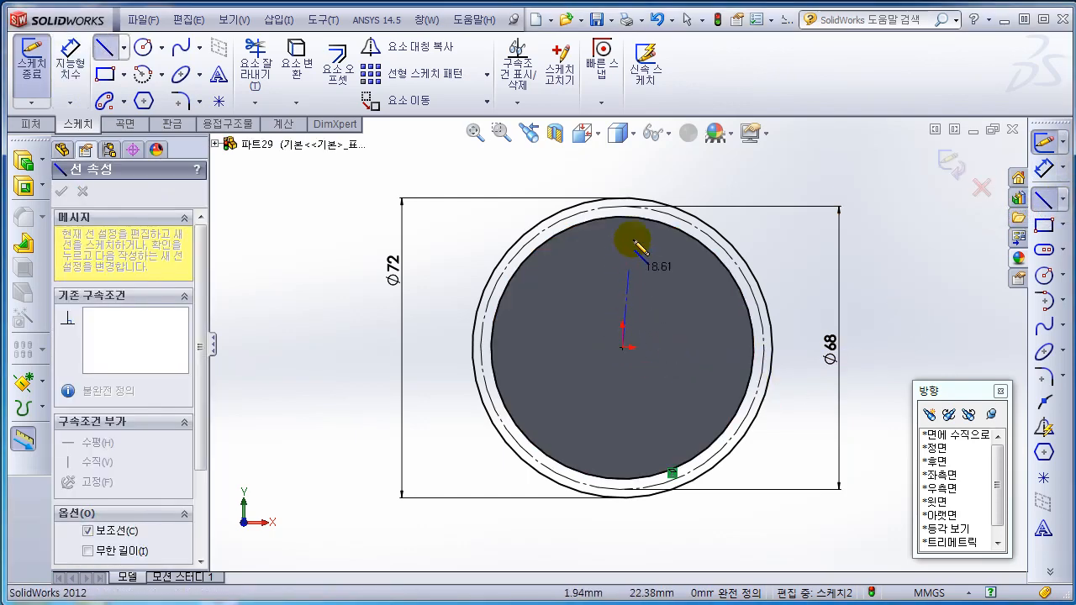
pyautogui.click(622, 198)
pyautogui.press('Escape')
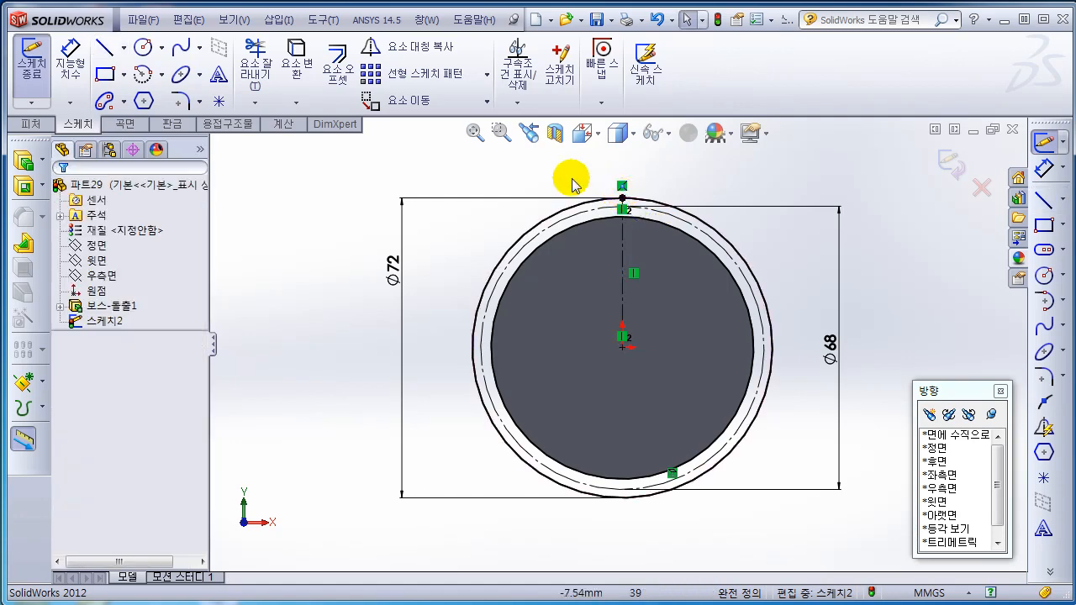
# Step: Close the orientation window and place points on the outer, middle and inner circles, about 2.2, 4.4 and 5.6 mm left of the centerline
pyautogui.scroll(5, 617, 253)
pyautogui.scroll(-4, 626, 295)
pyautogui.scroll(-5, 622, 277)
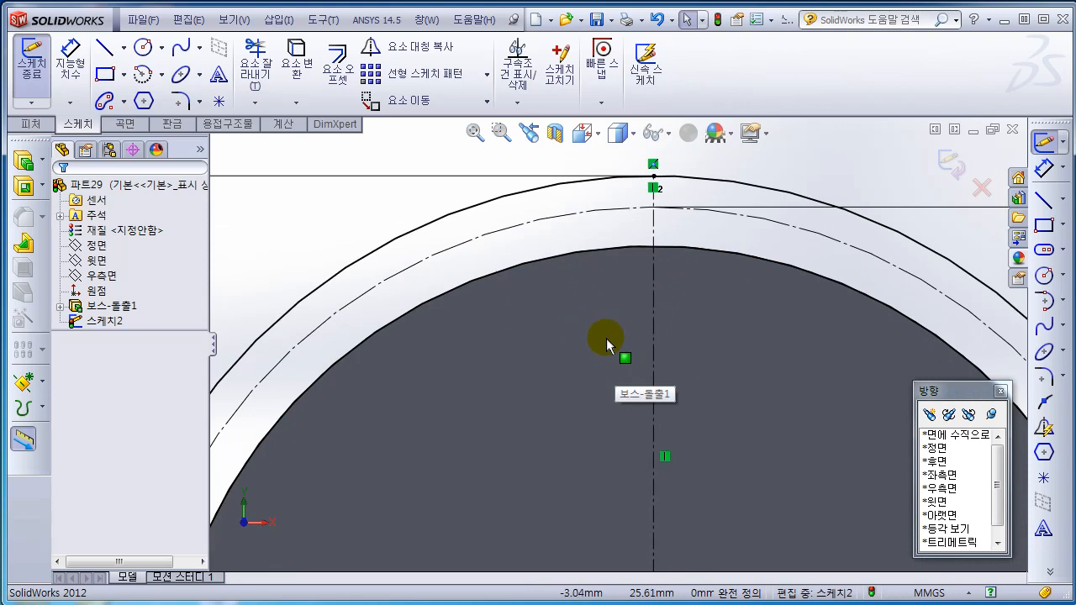
pyautogui.scroll(2, 606, 338)
pyautogui.scroll(-3, 576, 190)
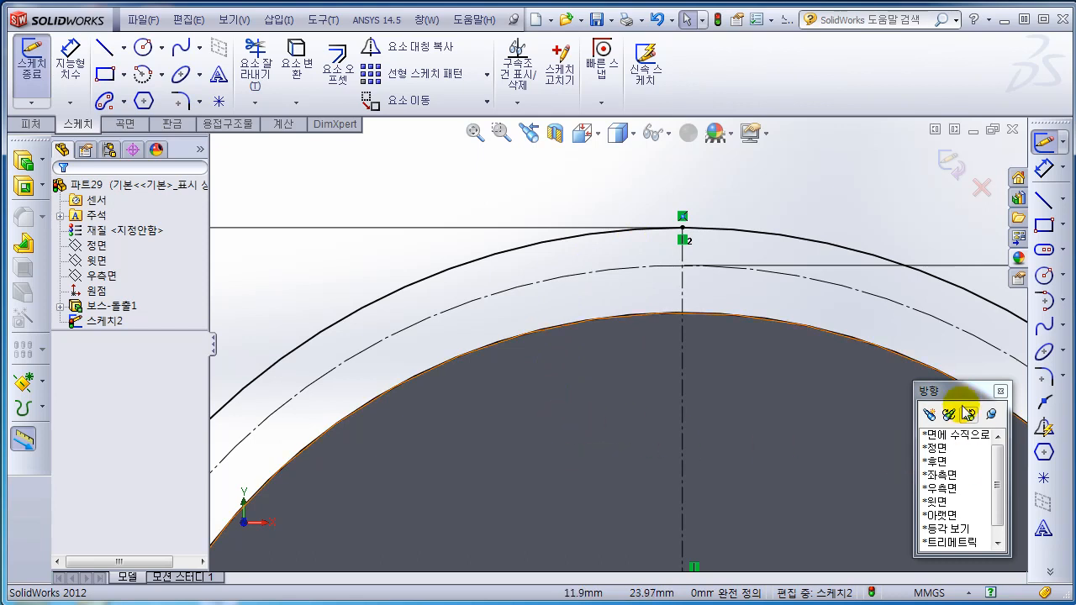
pyautogui.click(1000, 394)
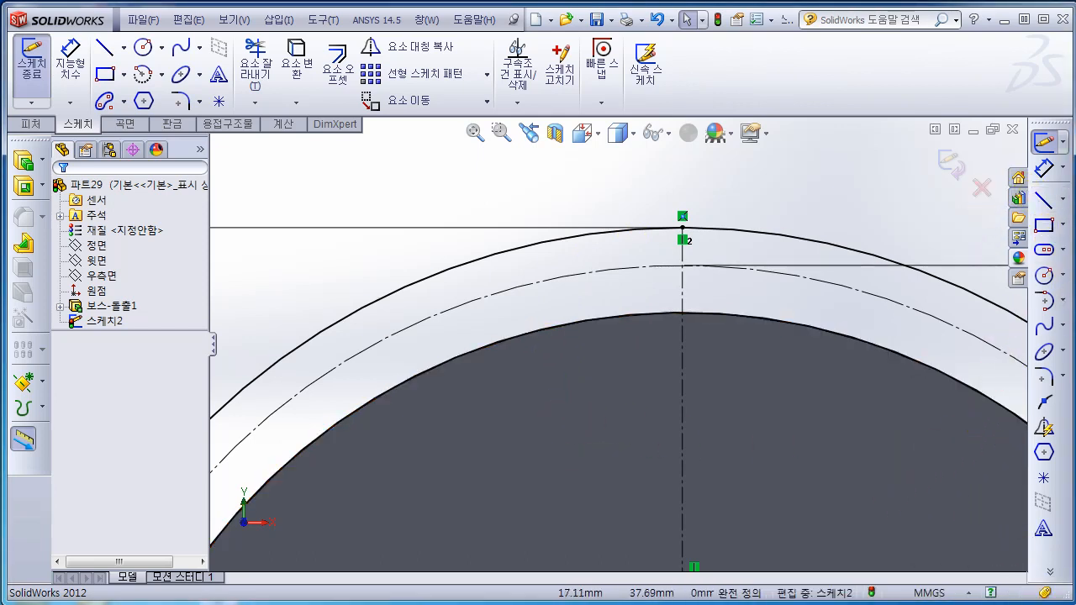
pyautogui.click(1042, 479)
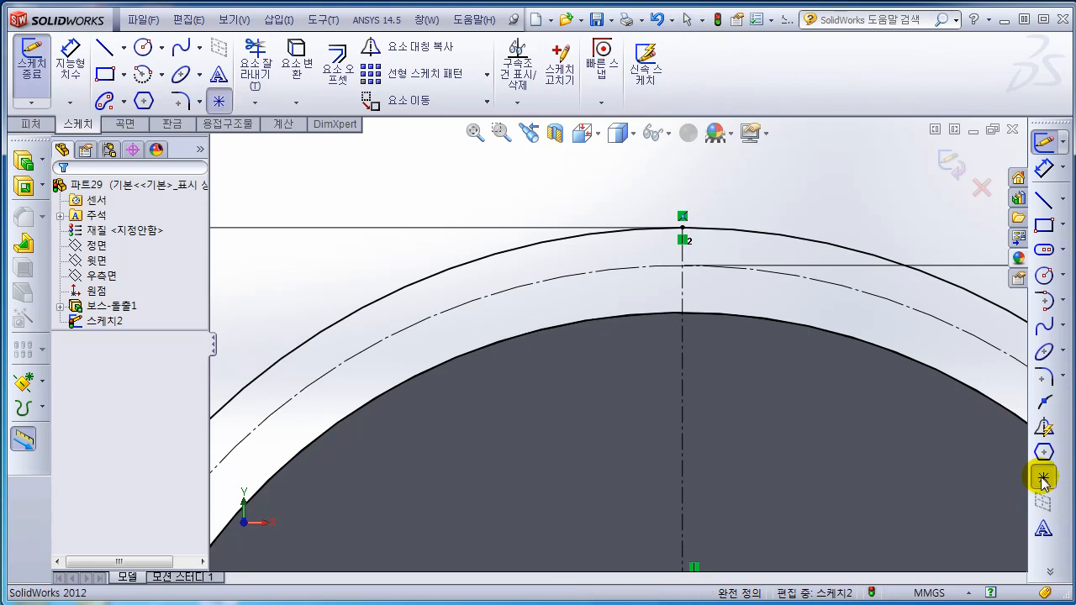
pyautogui.click(640, 228)
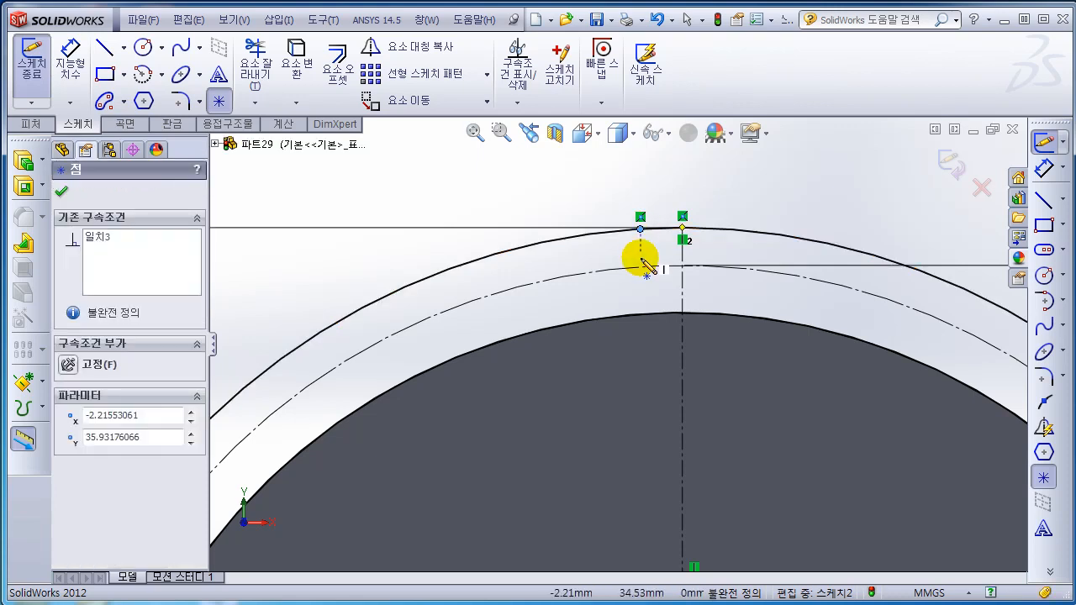
pyautogui.click(598, 271)
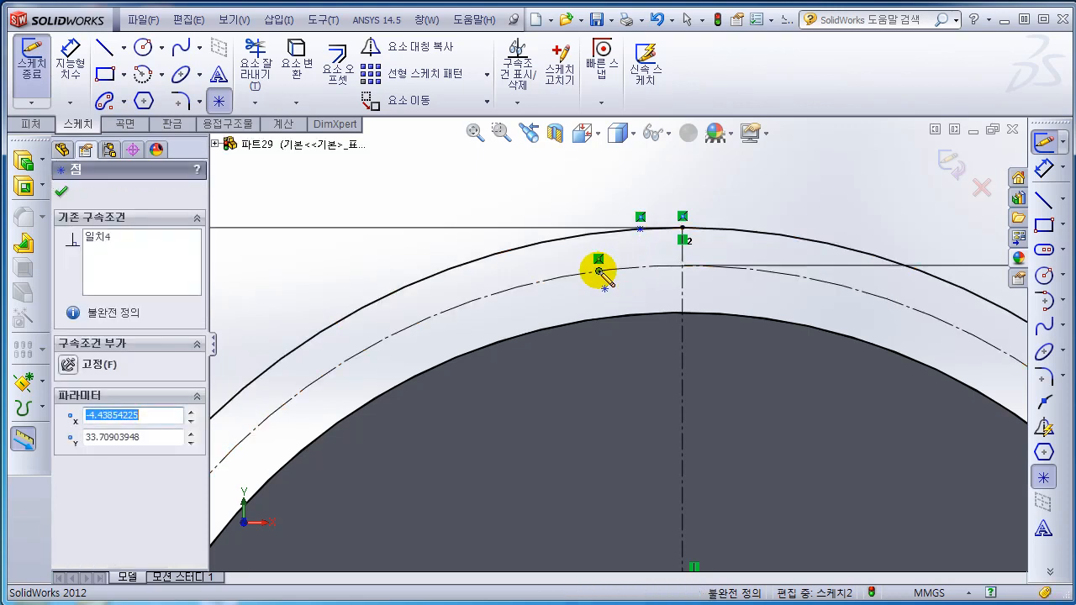
pyautogui.click(576, 321)
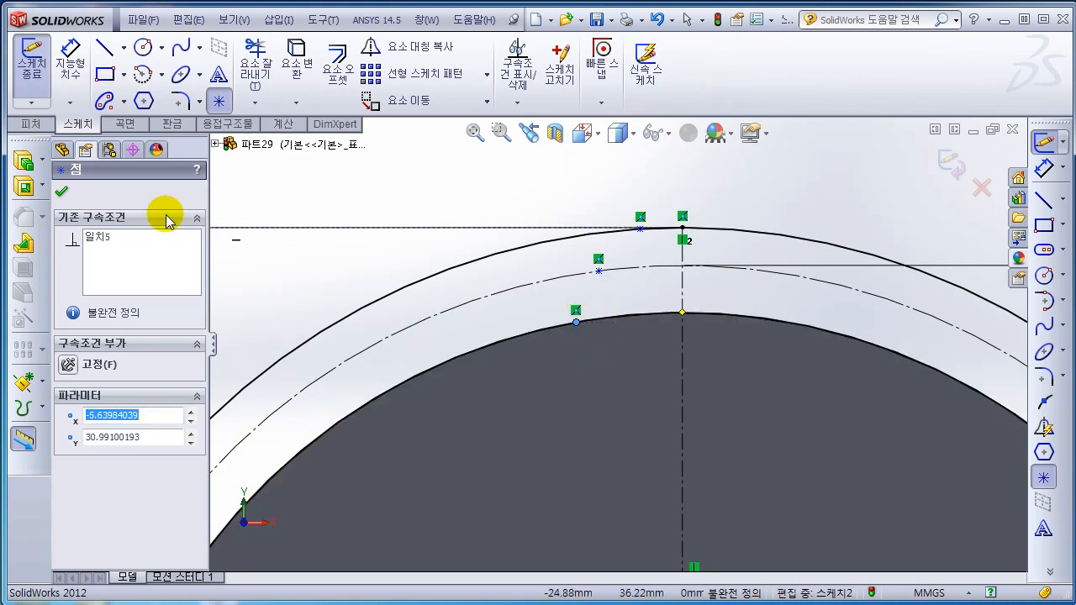
# Step: Undo the stray point placed outside the outermost circle and finish placing points
pyautogui.click(60, 192)
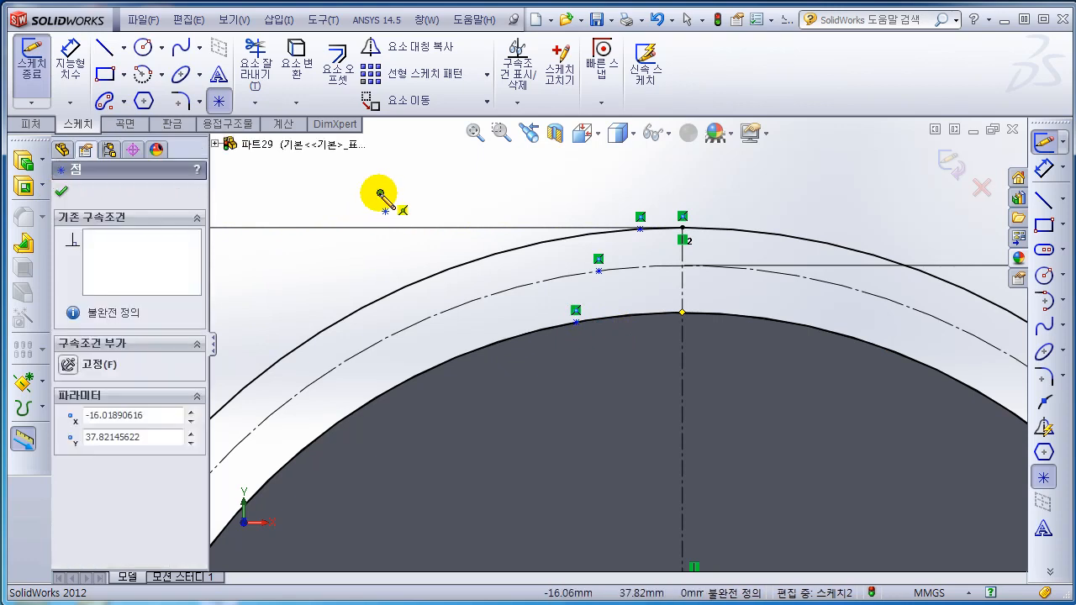
pyautogui.click(63, 192)
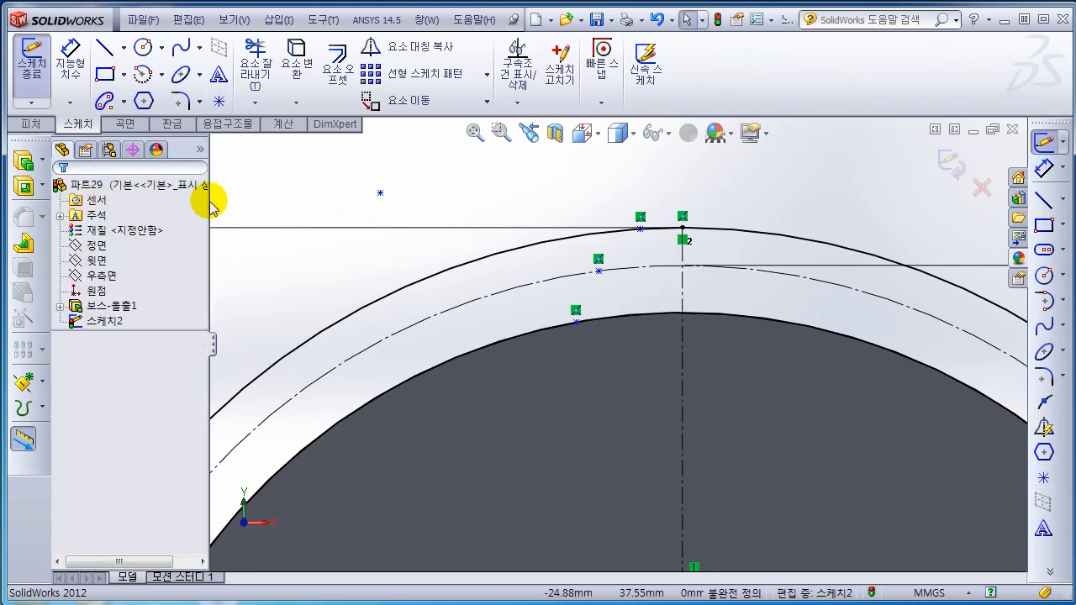
pyautogui.click(658, 19)
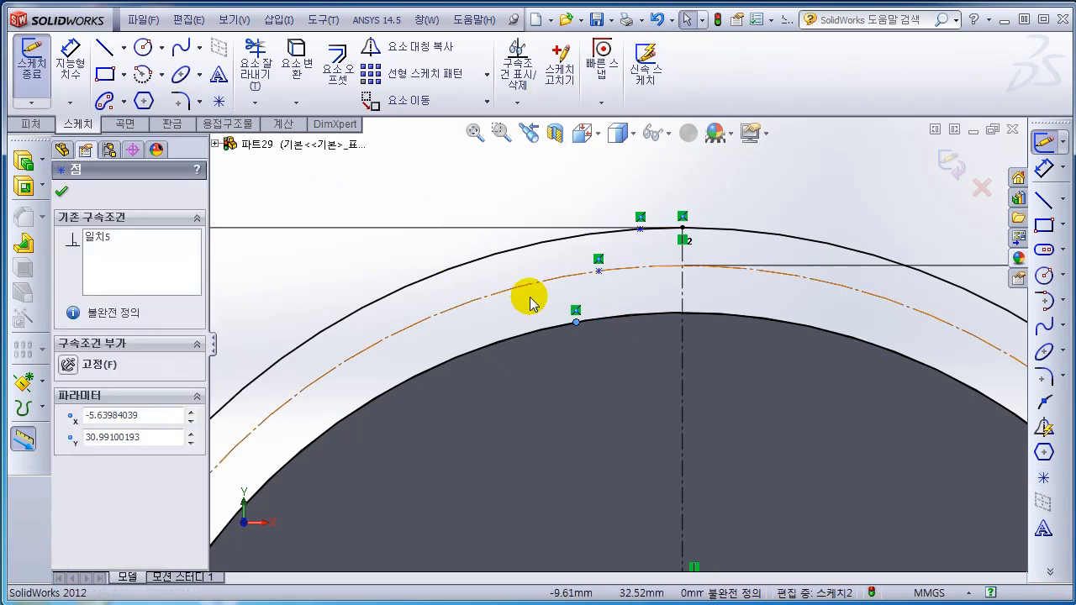
pyautogui.click(61, 192)
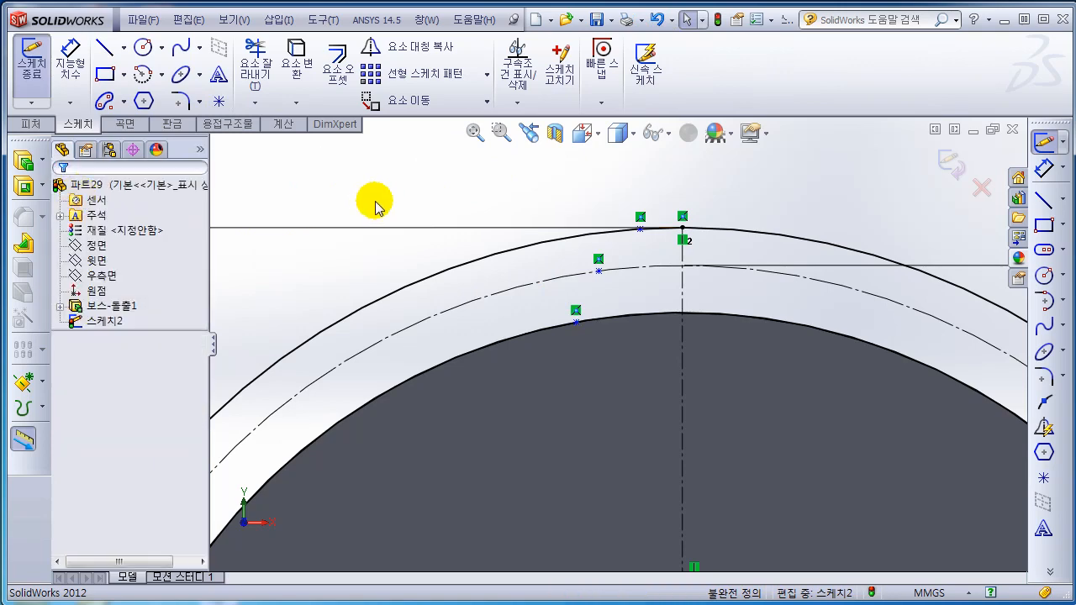
# Step: Switch to the PDF manual in Adobe Acrobat and read step 13's formulas for tooth width and the module-based point spacings
pyautogui.scroll(3, 672, 252)
pyautogui.scroll(-5, 632, 319)
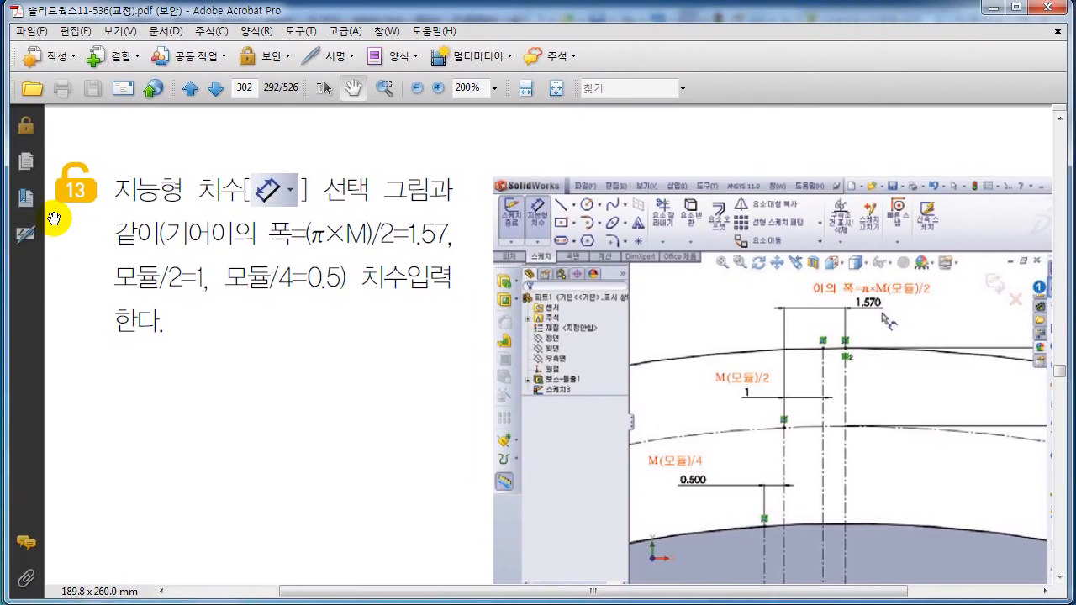
pyautogui.moveTo(184, 211); pyautogui.dragTo(149, 192)
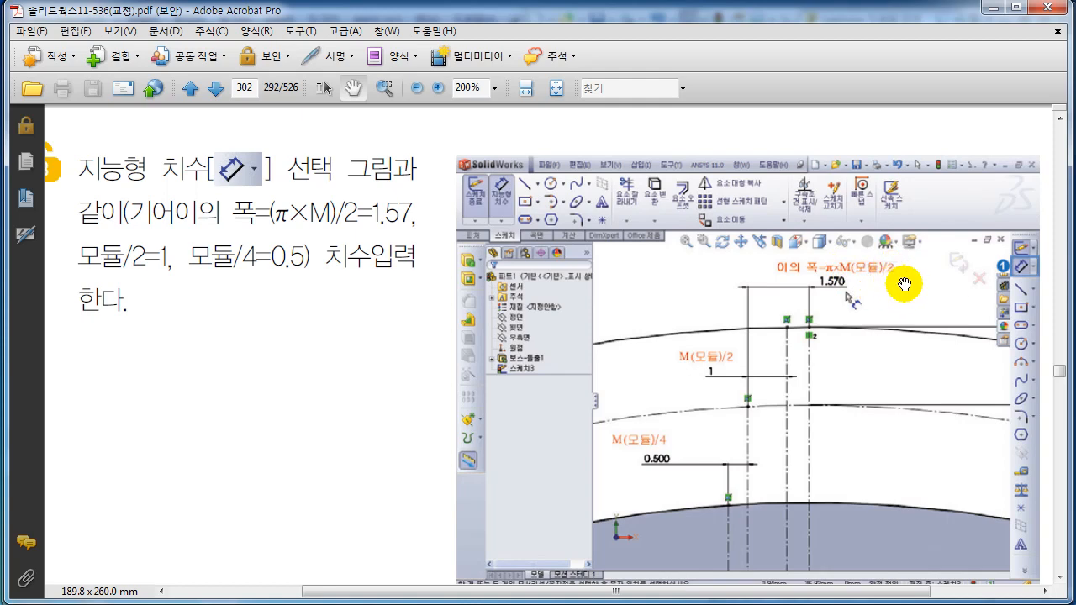
pyautogui.moveTo(328, 240); pyautogui.dragTo(324, 224)
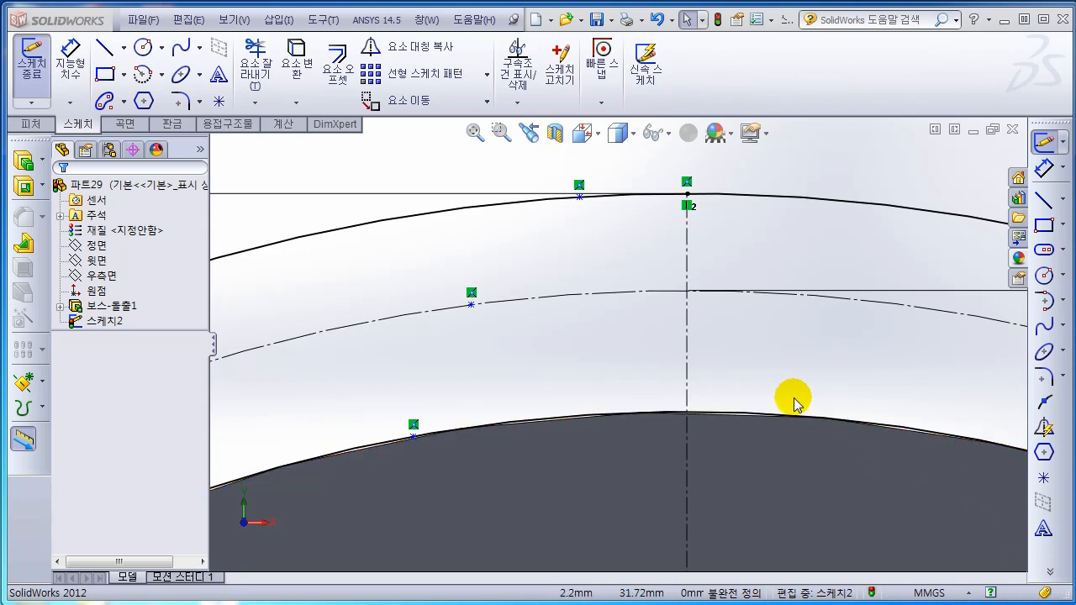
# Step: Dimension the middle circle's point 1.57 mm horizontally from the vertical centerline and close the dimension properties
pyautogui.click(1047, 168)
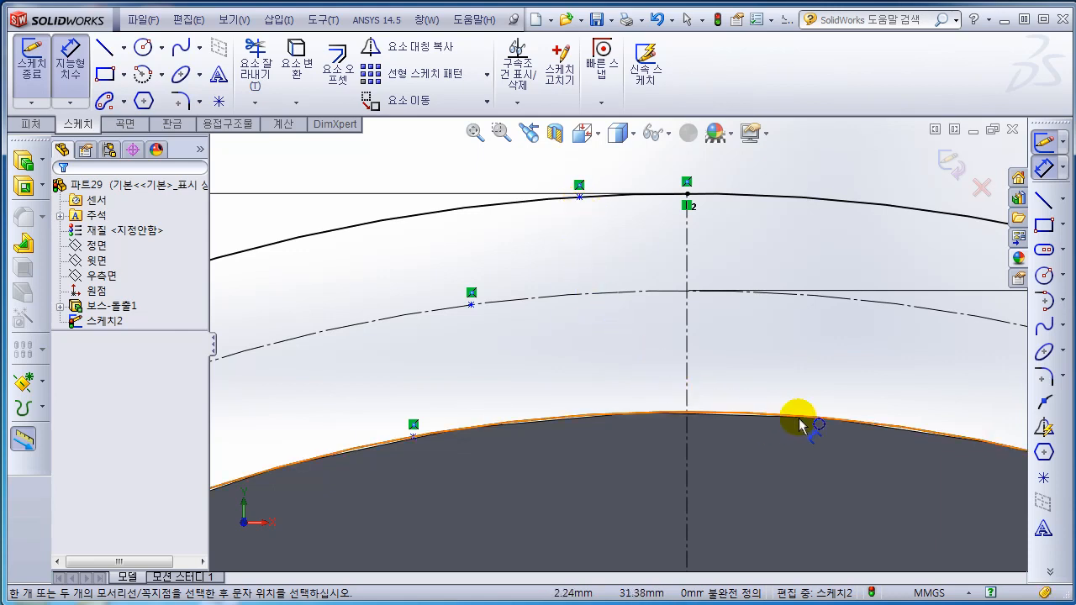
pyautogui.click(688, 267)
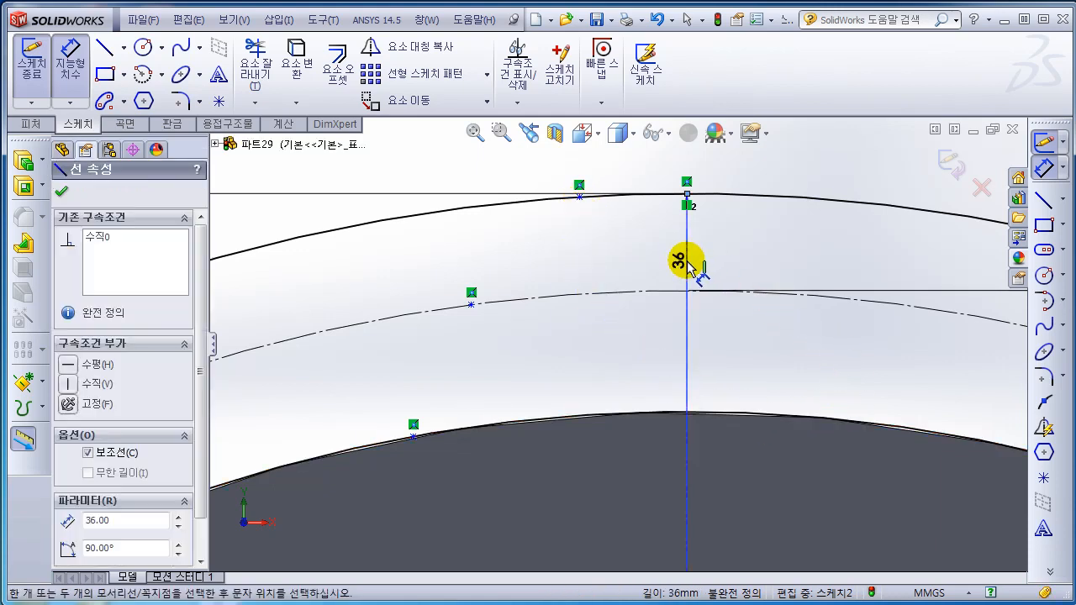
pyautogui.click(470, 295)
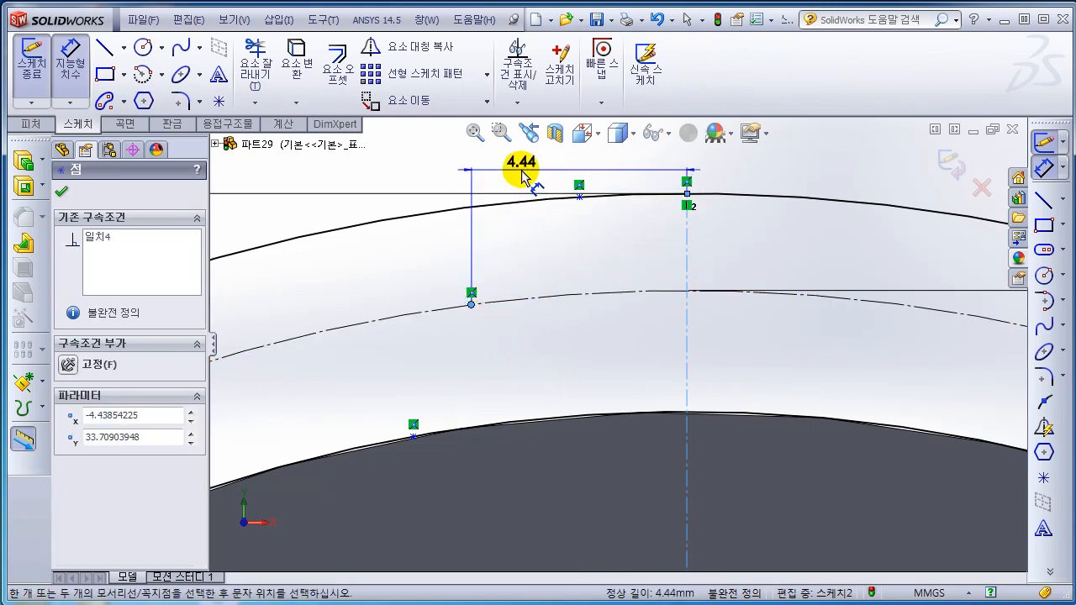
pyautogui.click(519, 170)
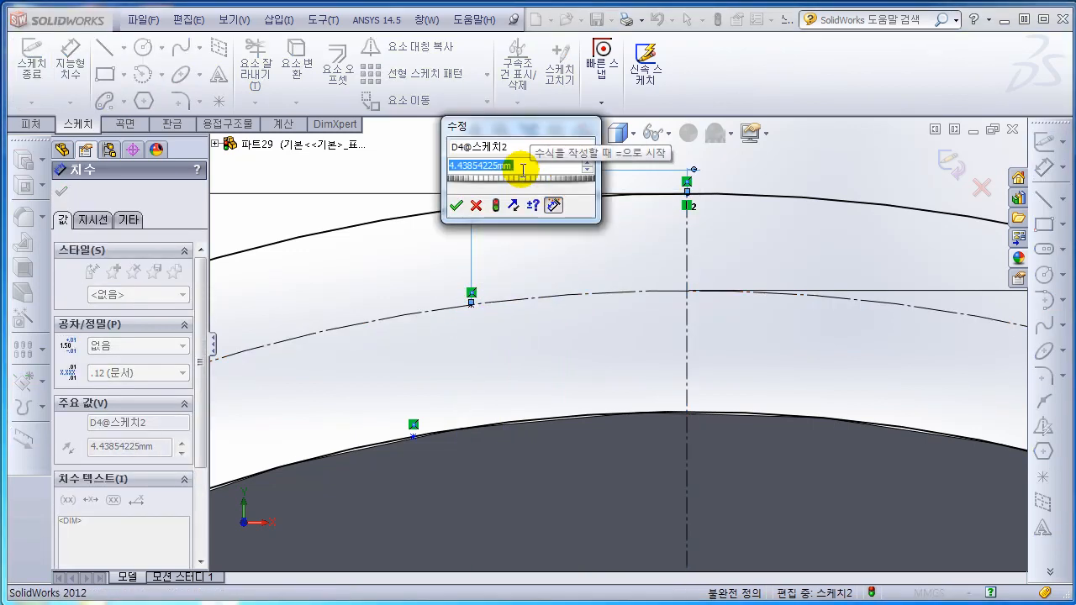
pyautogui.write('1.')
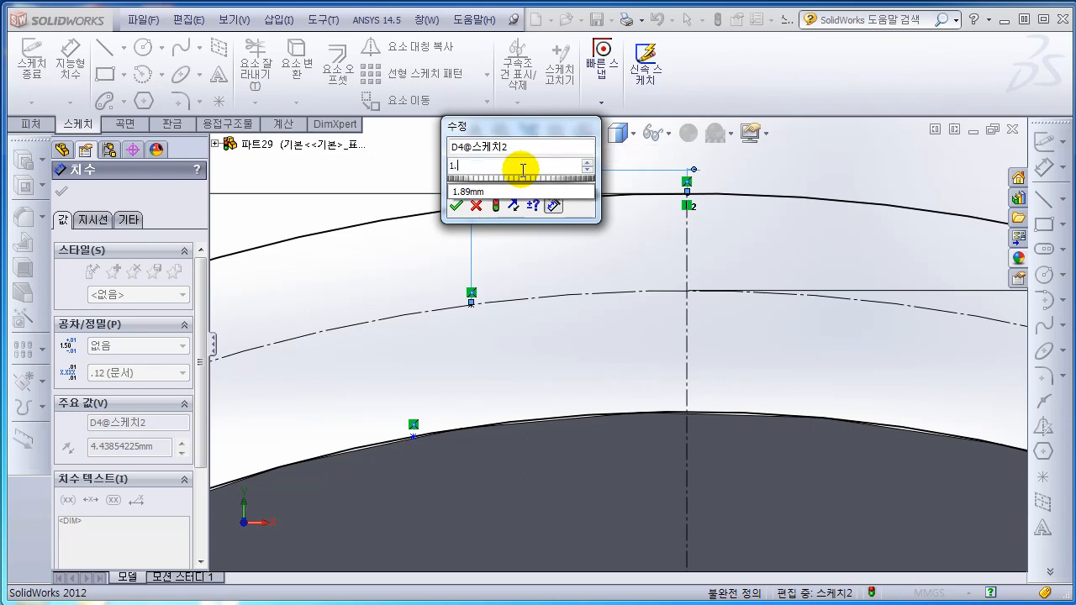
pyautogui.write('57')
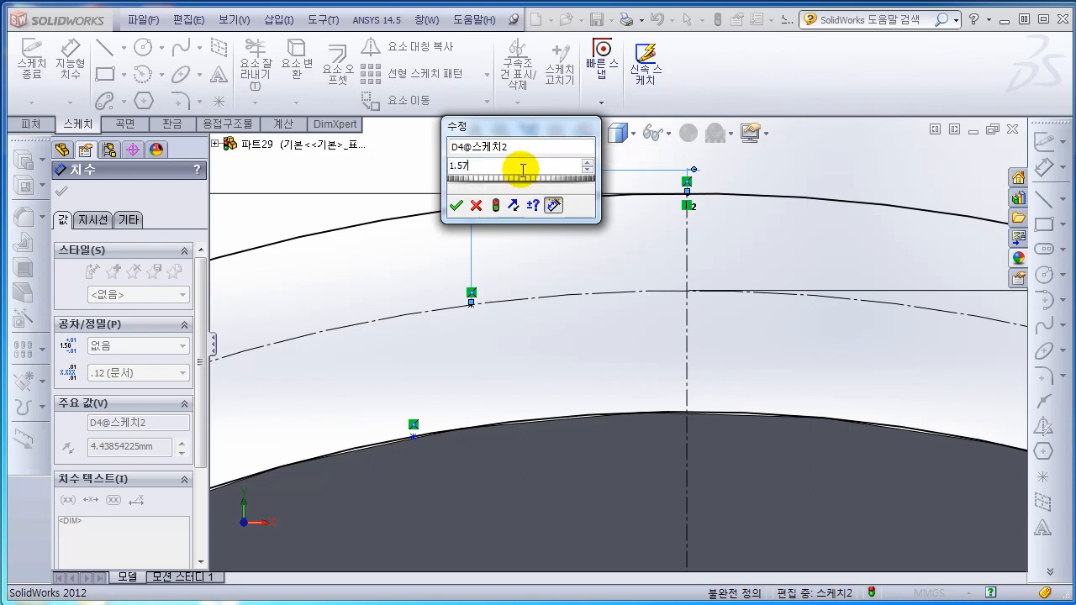
pyautogui.press('Return')
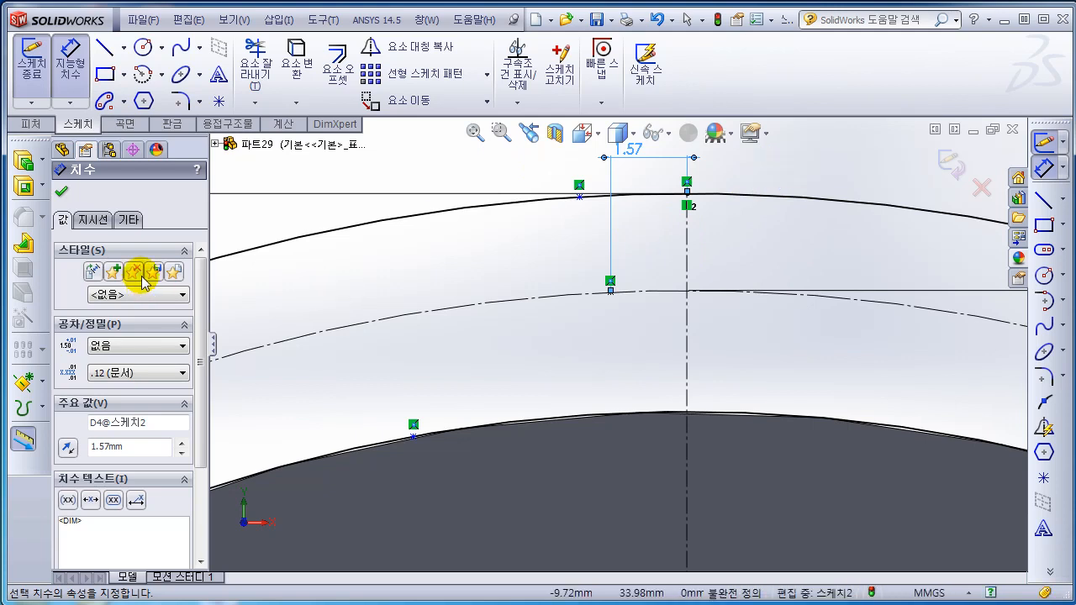
pyautogui.click(61, 192)
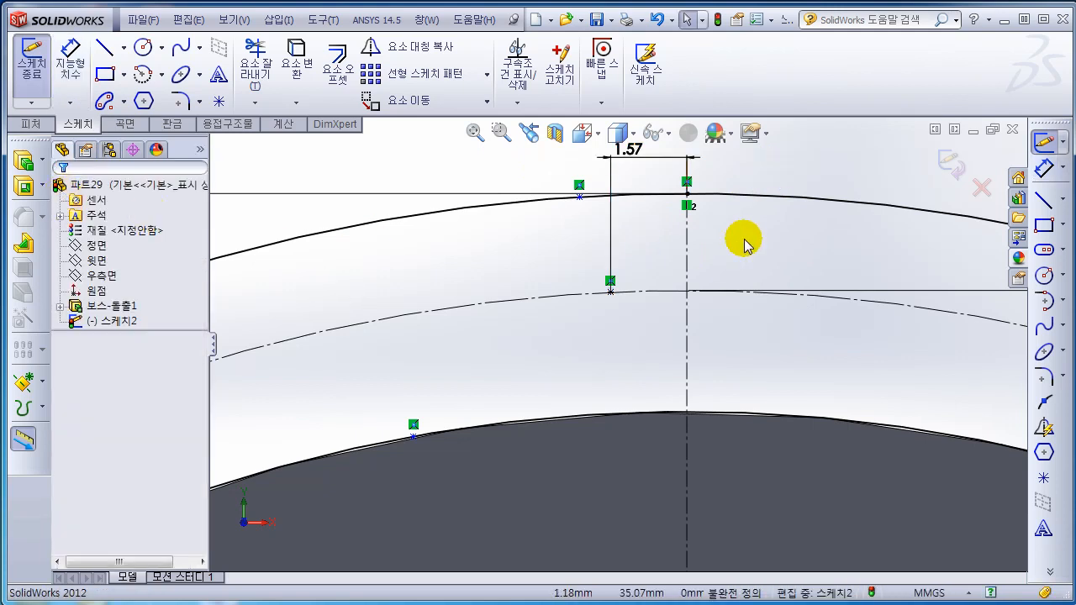
# Step: Move the outer circle's point along its circle to about 1 mm left of the centerline, between the centerline and the middle circle's point
pyautogui.click(1043, 168)
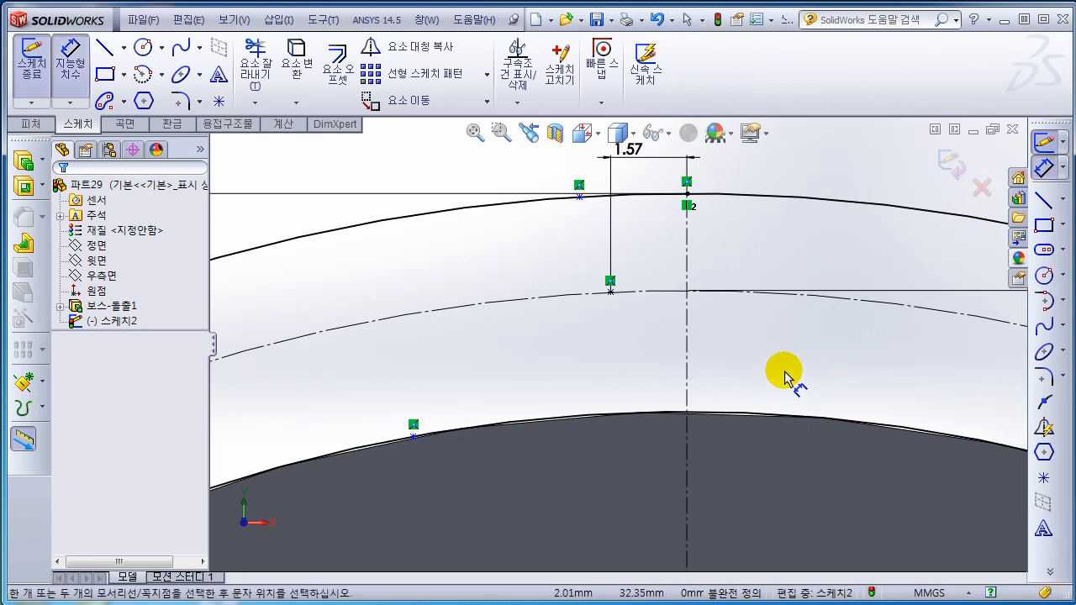
pyautogui.press('Escape')
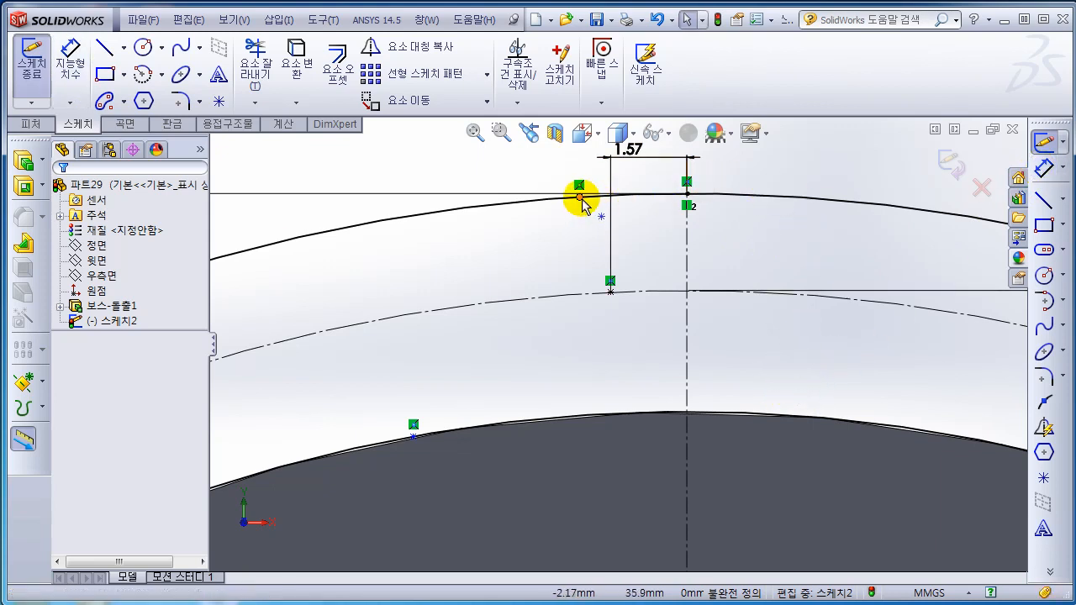
pyautogui.scroll(-5, 583, 198)
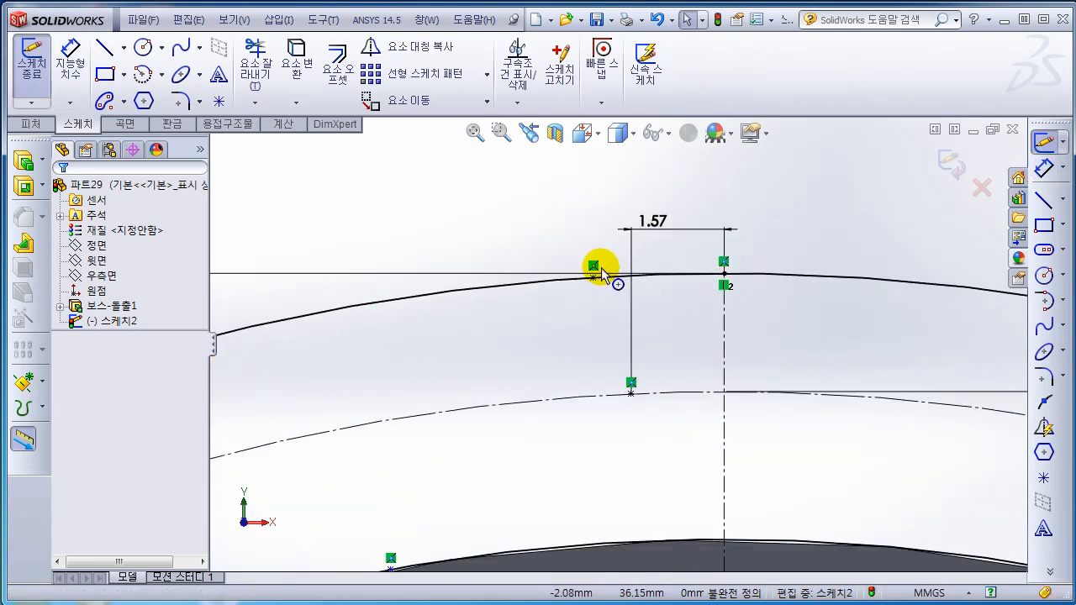
pyautogui.scroll(2, 619, 308)
pyautogui.scroll(-3, 630, 379)
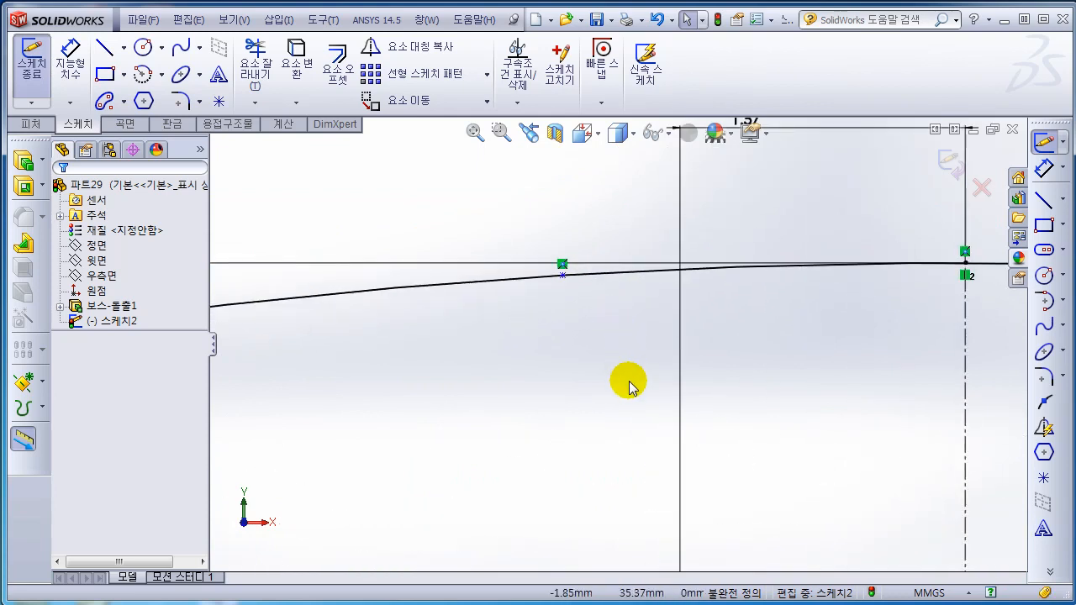
pyautogui.scroll(3, 632, 377)
pyautogui.moveTo(582, 298)
pyautogui.mouseDown()
pyautogui.moveTo(736, 309)
pyautogui.moveTo(723, 304)
pyautogui.mouseUp()
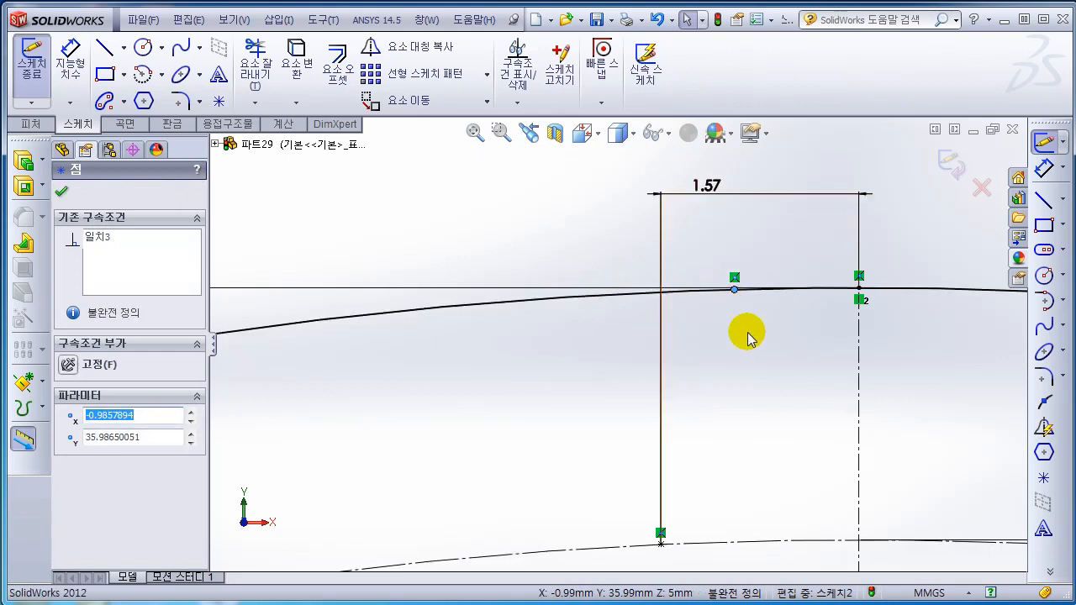
# Step: Dimension the horizontal distance between the middle circle's point and the outer circle's point as 1 mm
pyautogui.click(1043, 168)
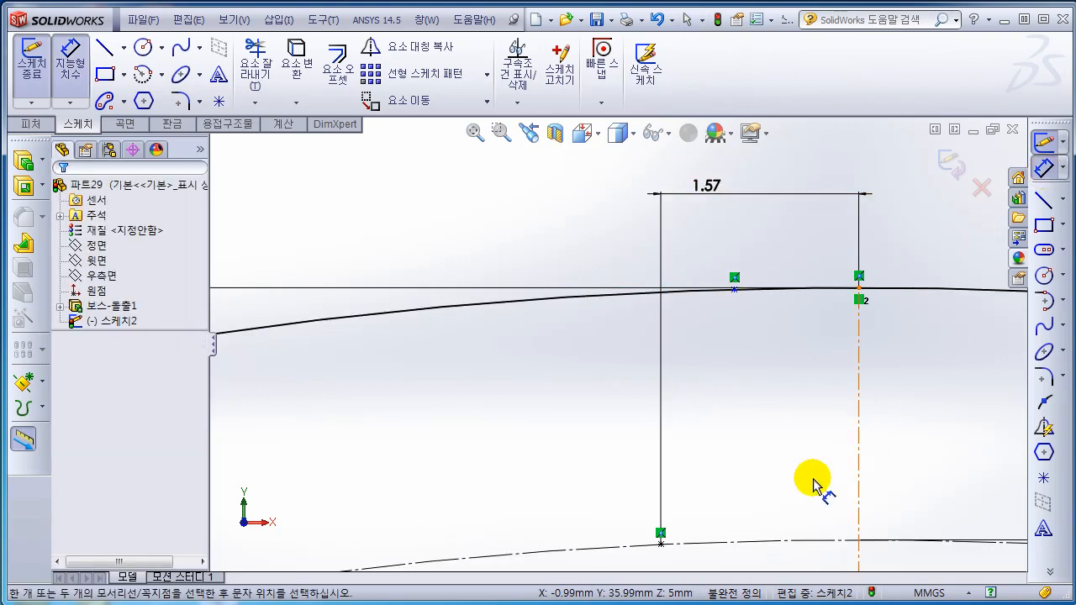
pyautogui.click(662, 544)
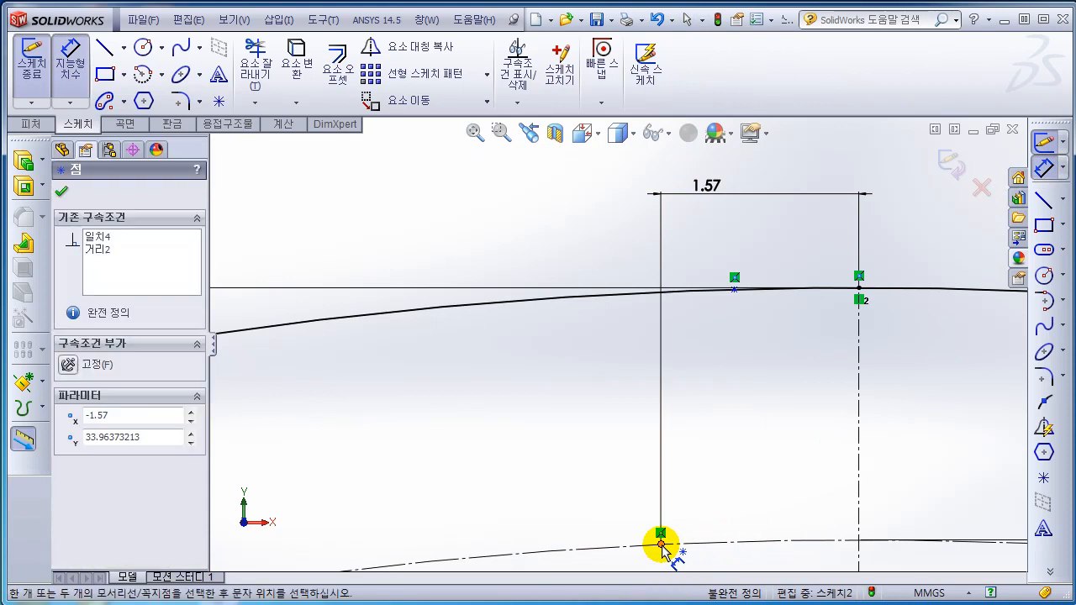
pyautogui.click(733, 289)
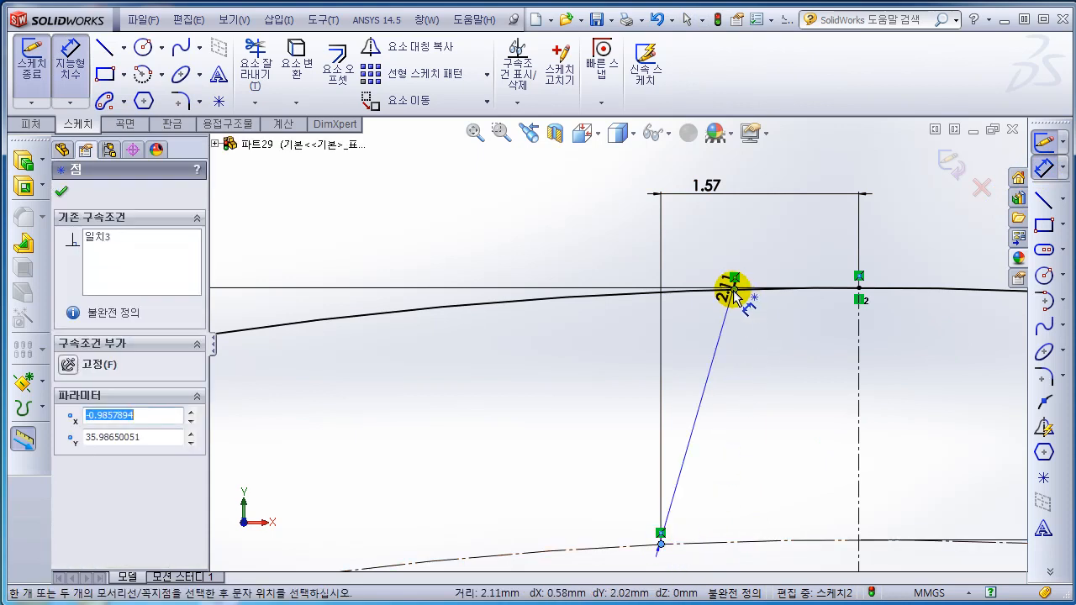
pyautogui.click(700, 252)
pyautogui.write('1')
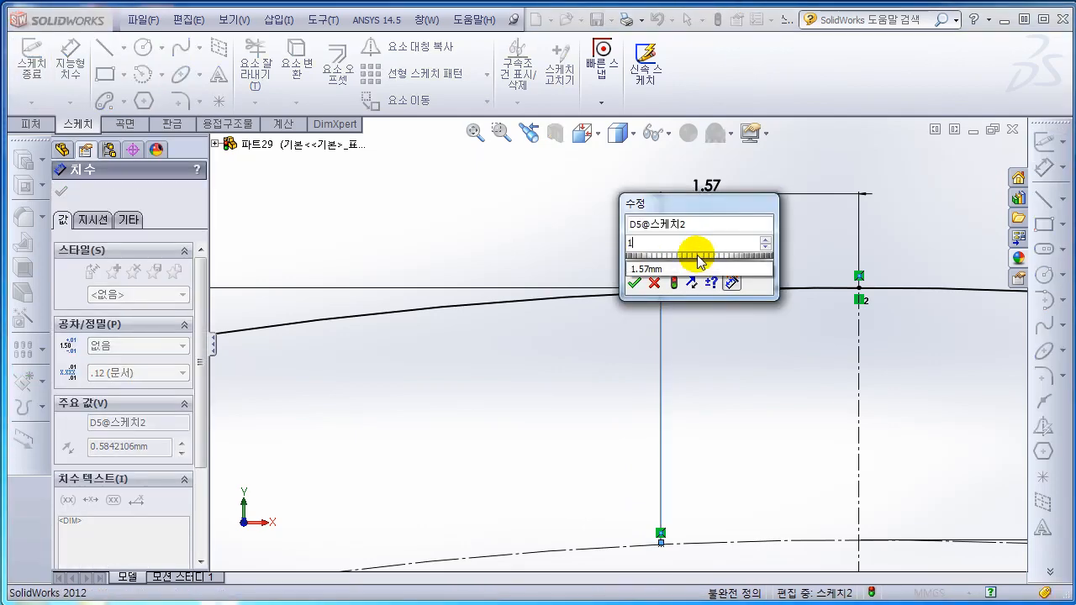
pyautogui.press('Return')
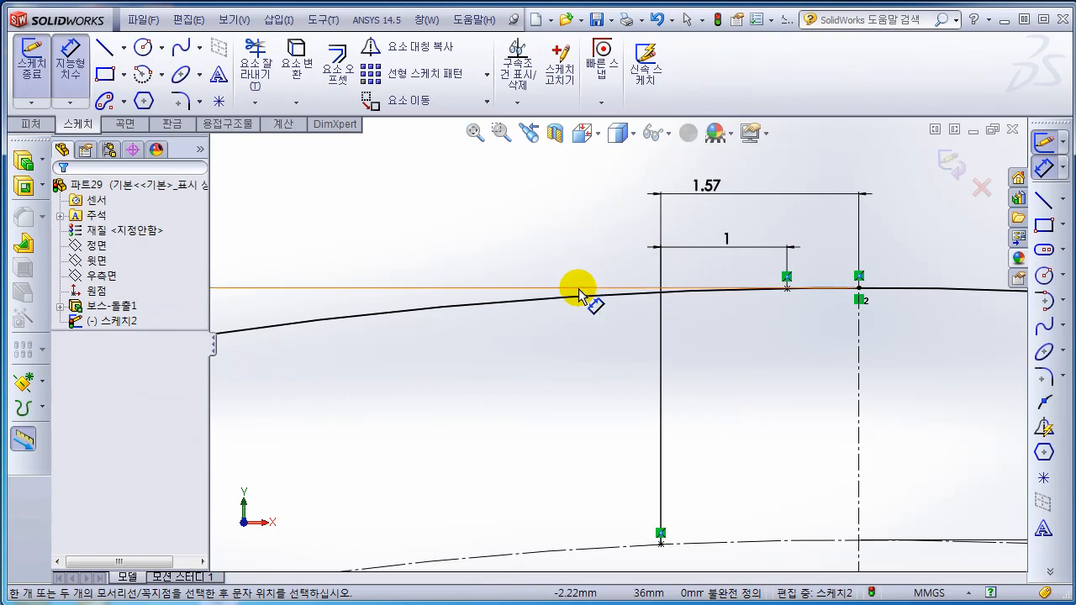
# Step: Dimension the inner circle's point 0.5 mm horizontally from the middle circle's point
pyautogui.scroll(3, 666, 385)
pyautogui.scroll(3, 668, 389)
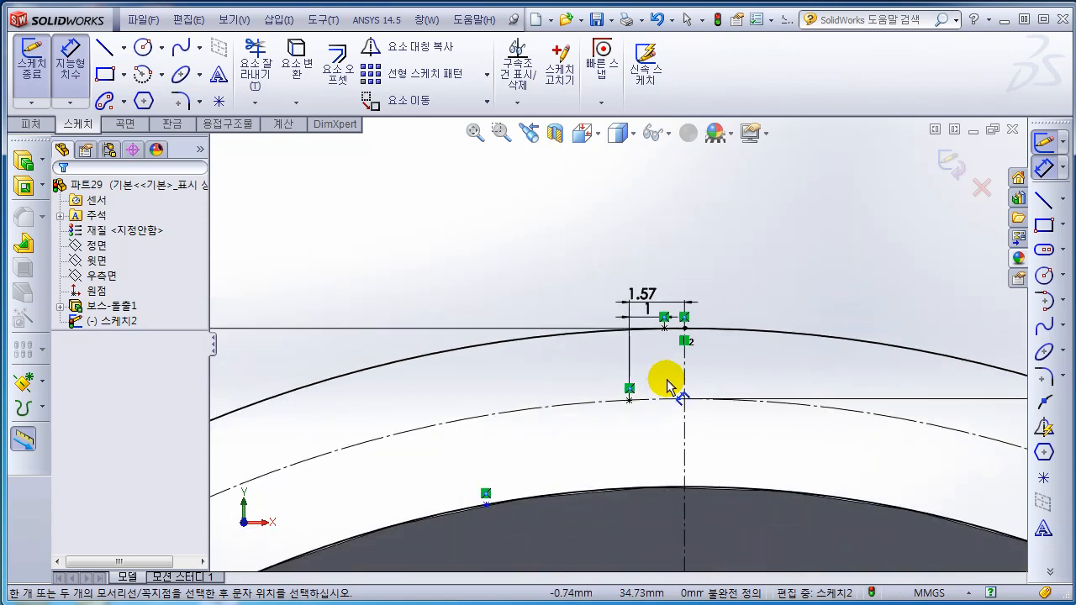
pyautogui.scroll(-3, 585, 516)
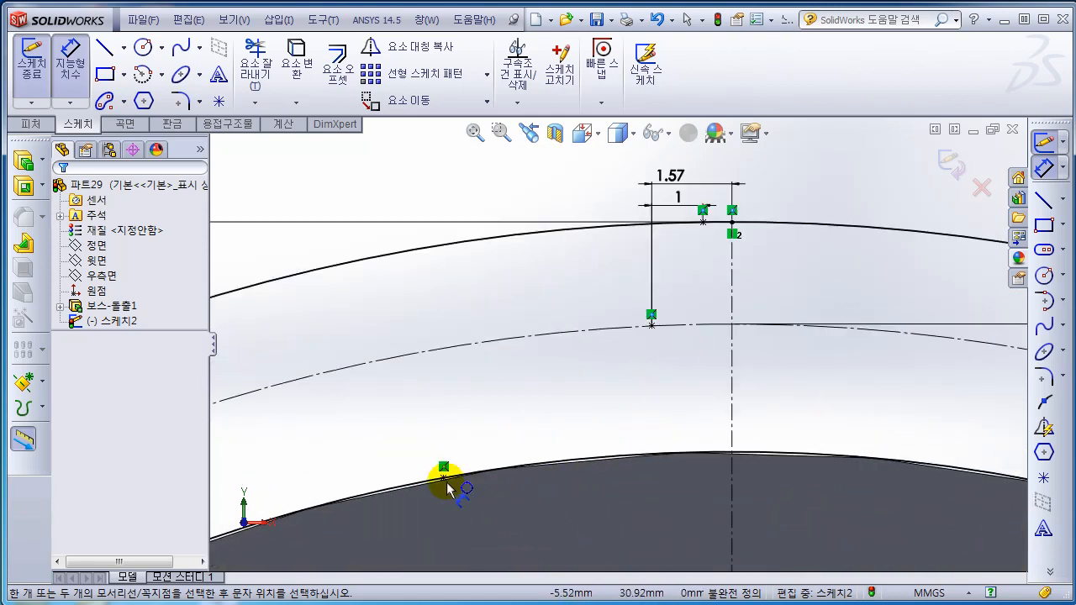
pyautogui.click(443, 479)
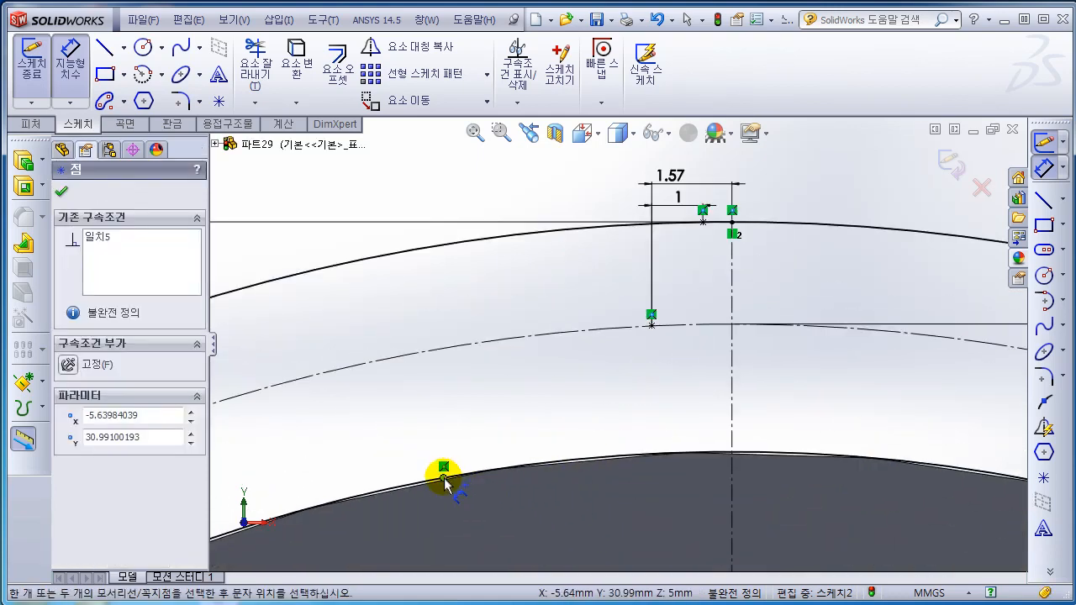
pyautogui.click(651, 326)
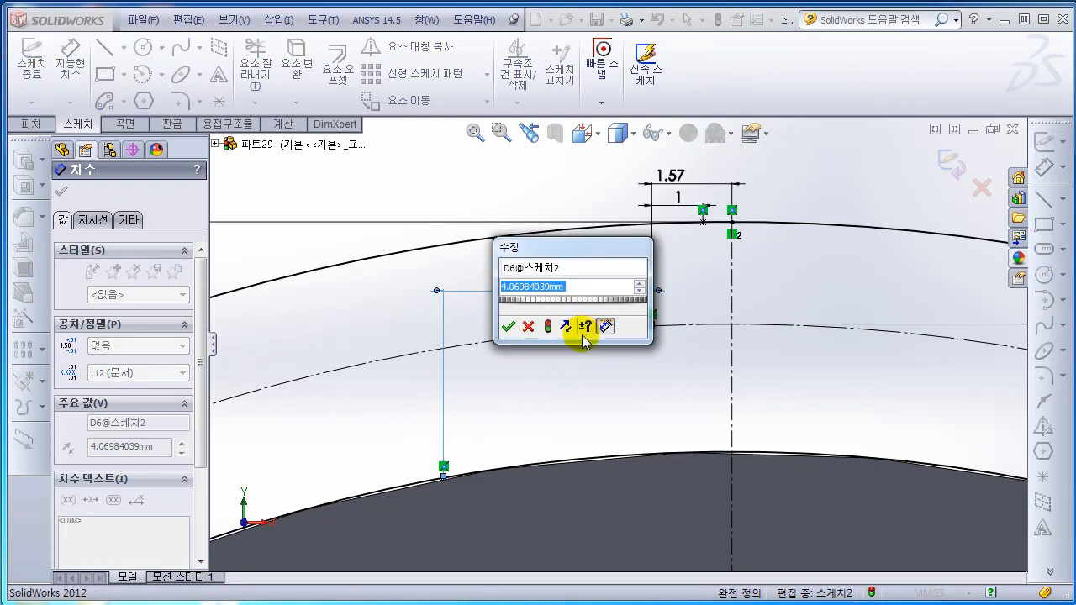
pyautogui.write('0.5')
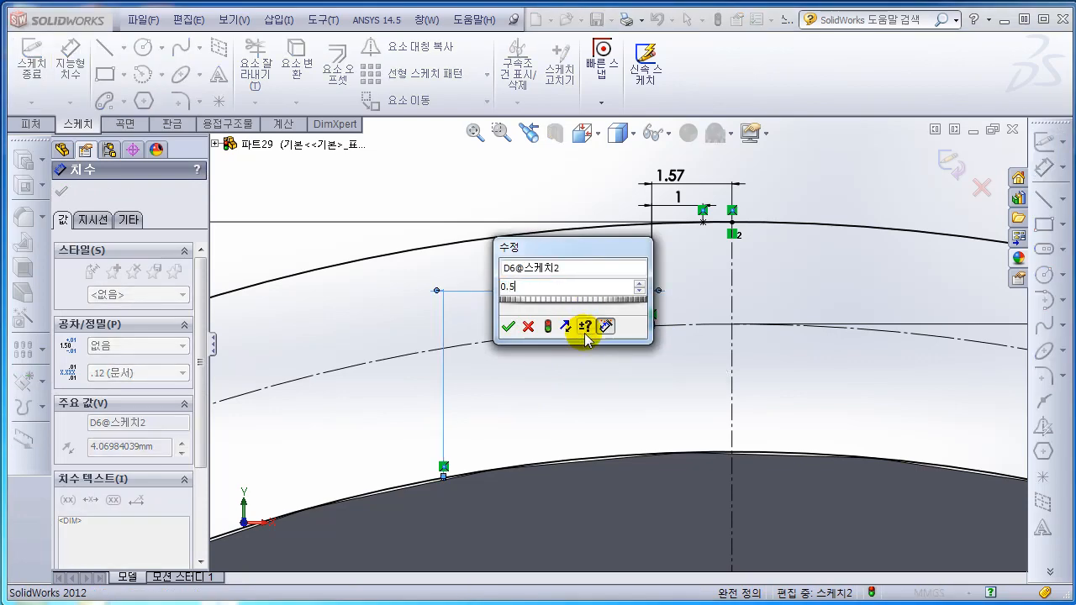
pyautogui.press('Return')
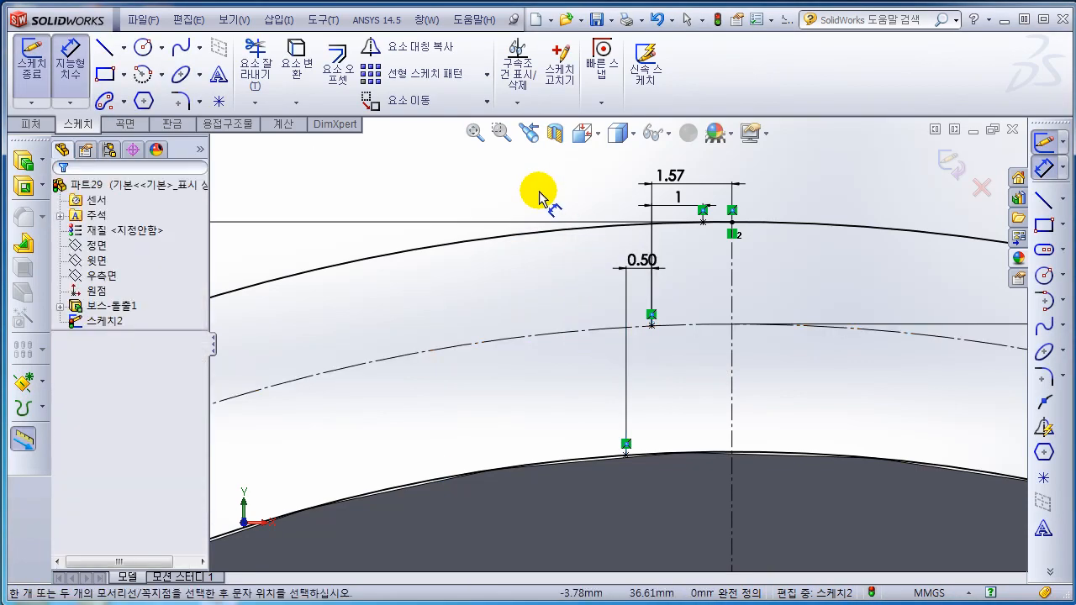
# Step: Draw a three-point arc of about 4.4 mm radius from the inner circle's point to the outer circle's point, bulging away from the centerline
pyautogui.scroll(-3, 731, 336)
pyautogui.scroll(1, 689, 367)
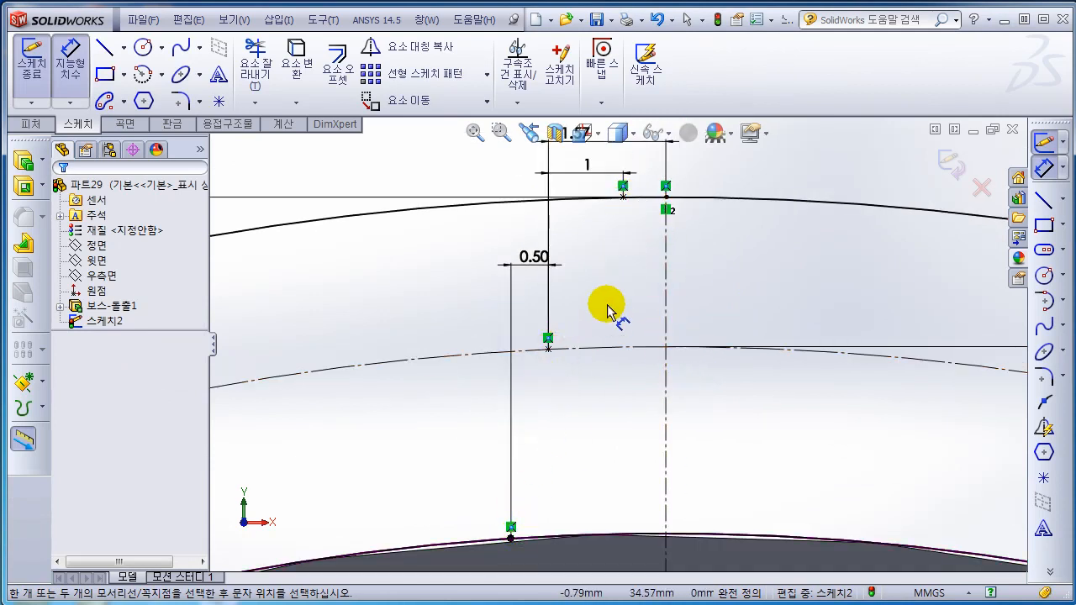
pyautogui.scroll(1, 608, 360)
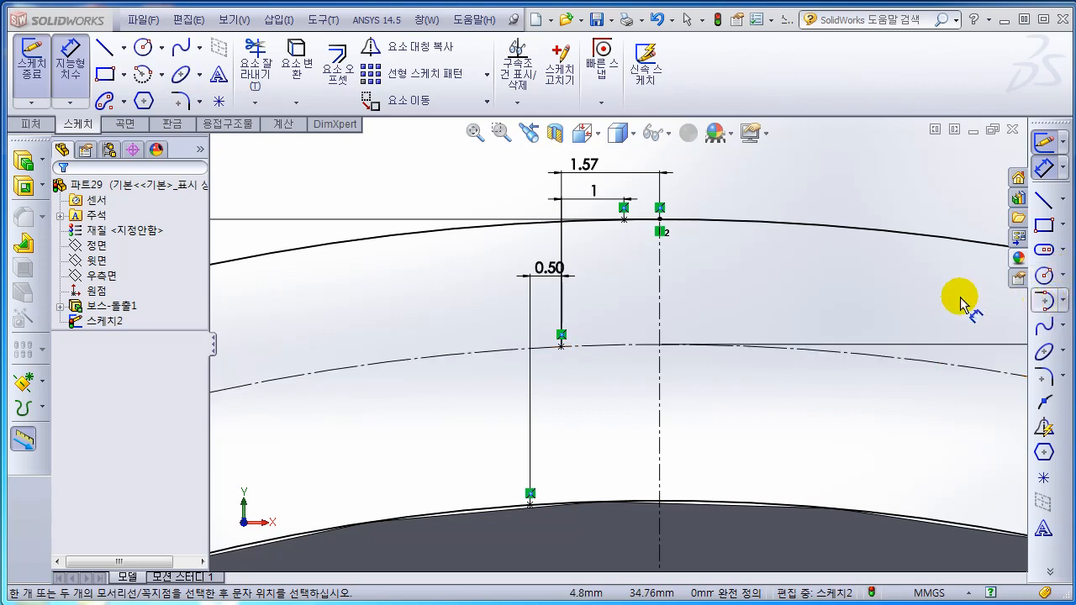
pyautogui.click(1063, 300)
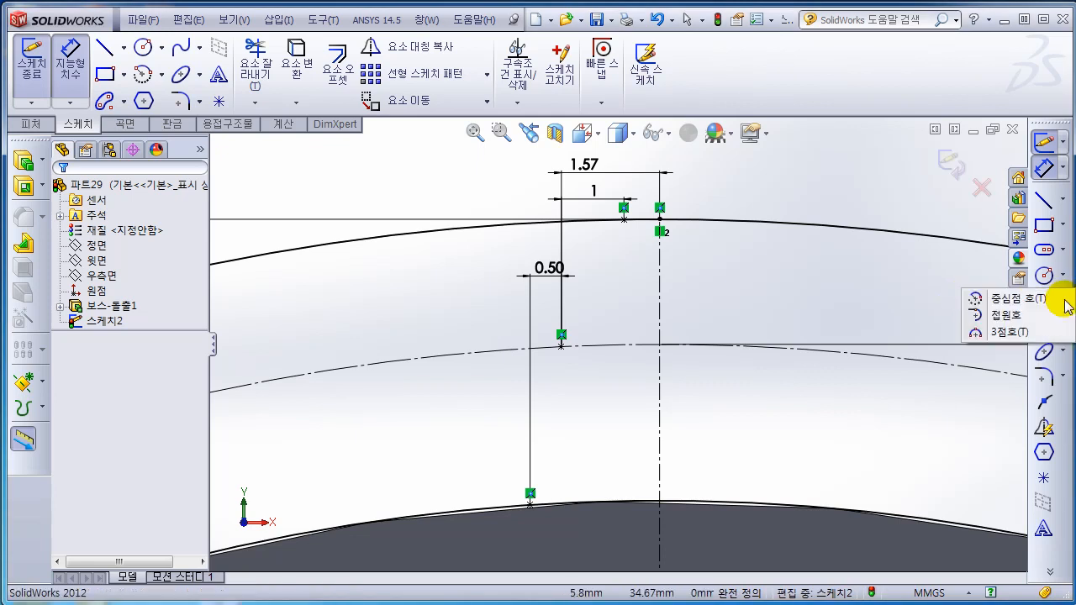
pyautogui.click(1008, 333)
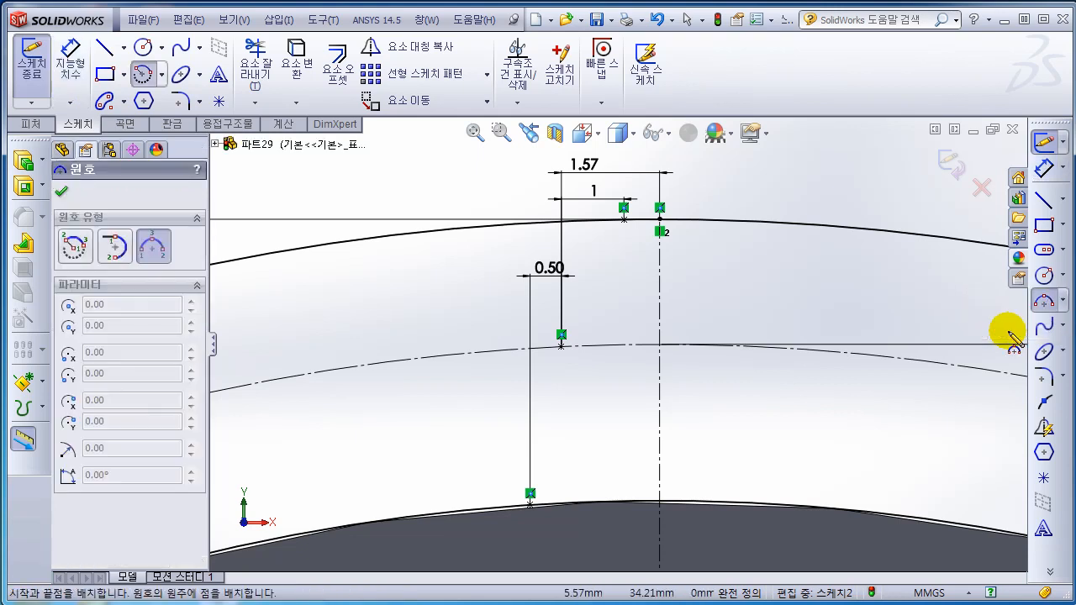
pyautogui.click(151, 241)
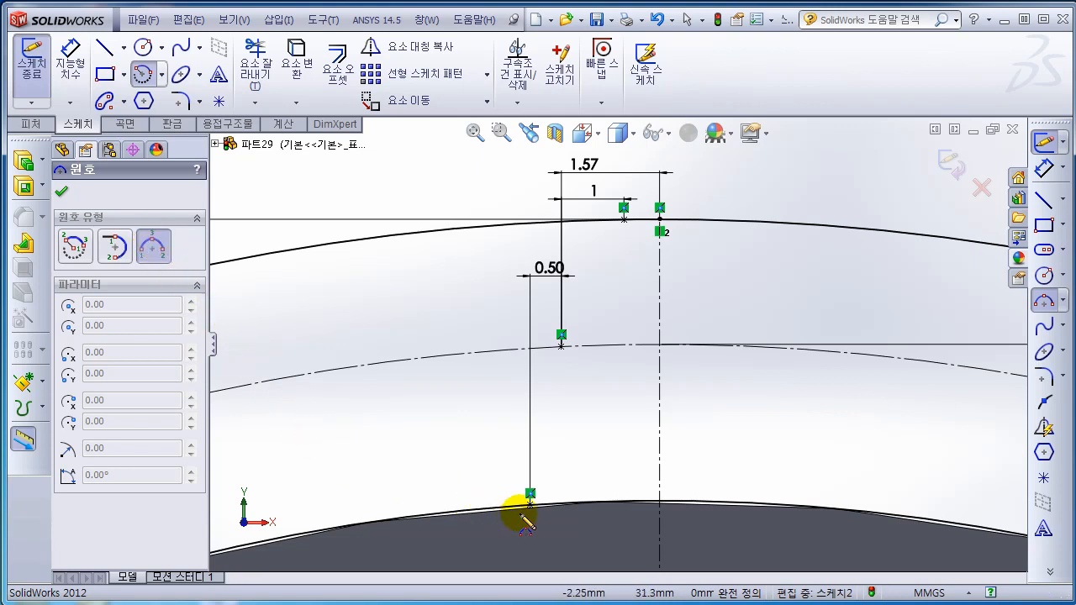
pyautogui.click(529, 493)
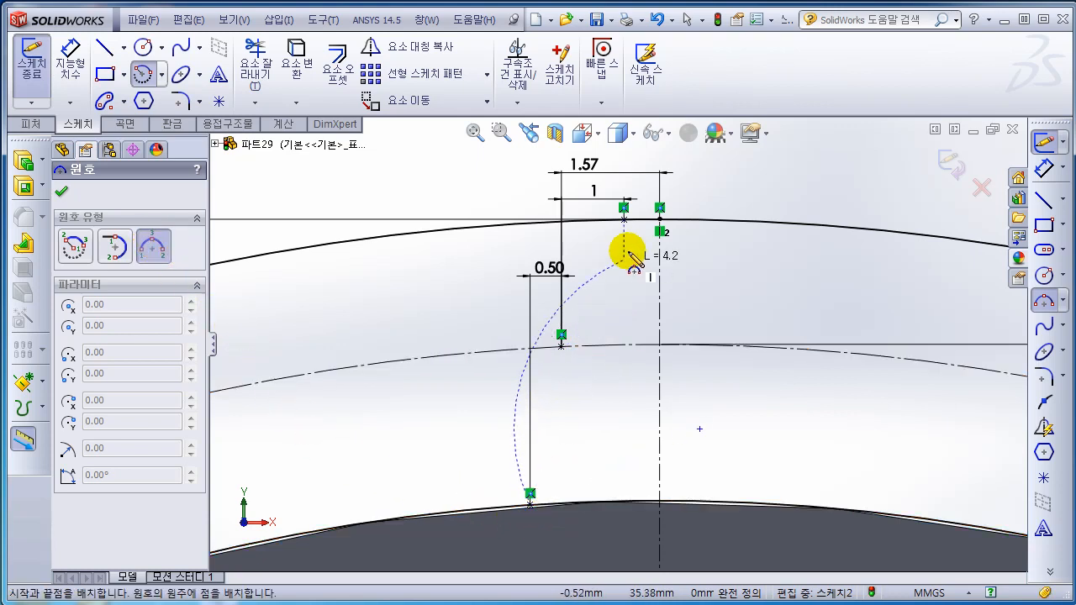
pyautogui.click(624, 220)
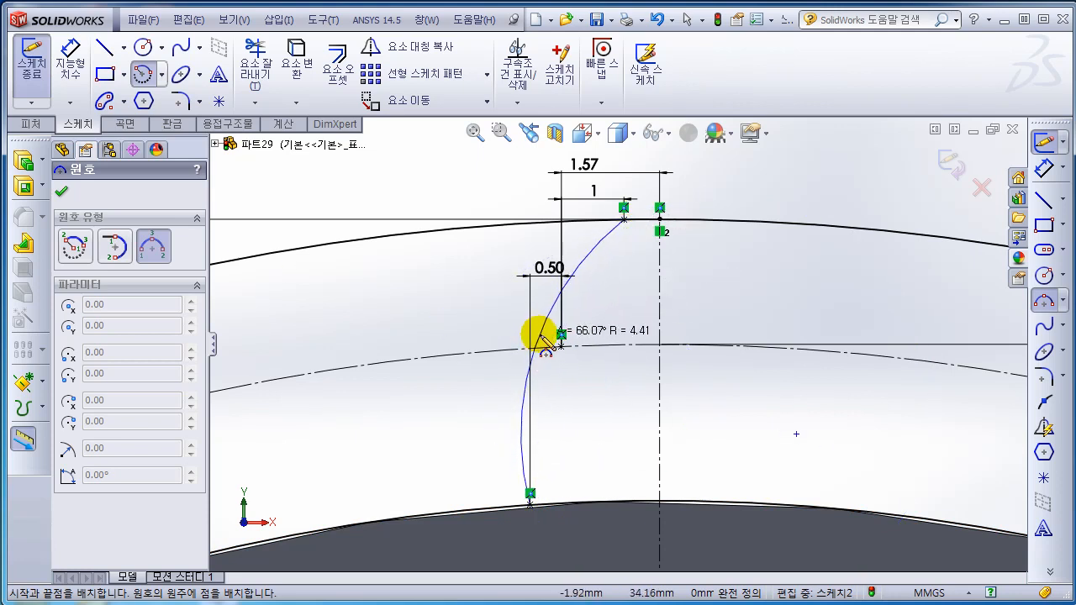
pyautogui.click(535, 346)
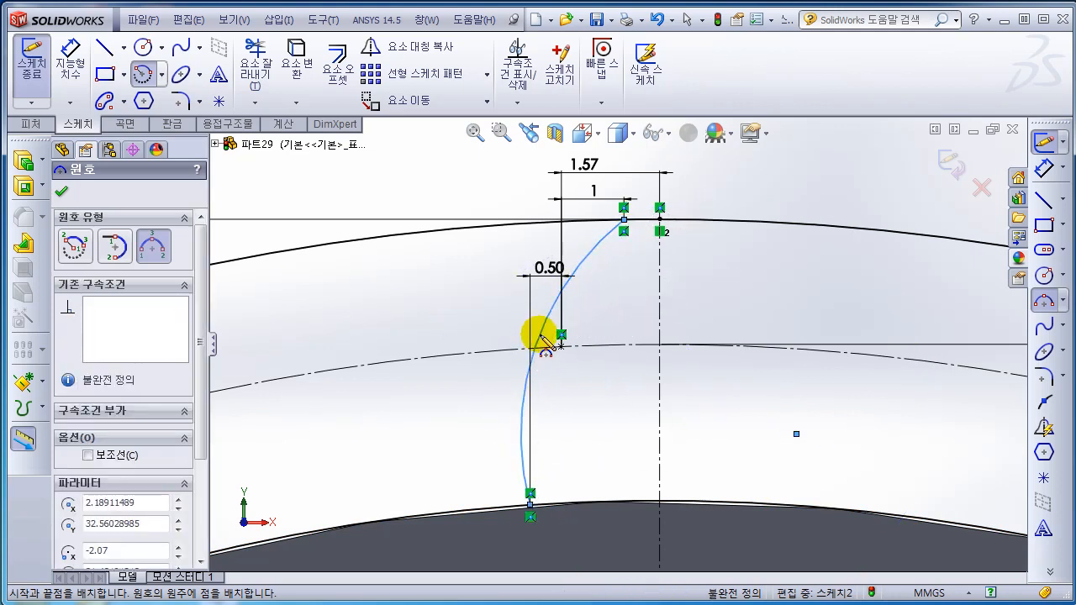
pyautogui.click(62, 192)
pyautogui.click(327, 190)
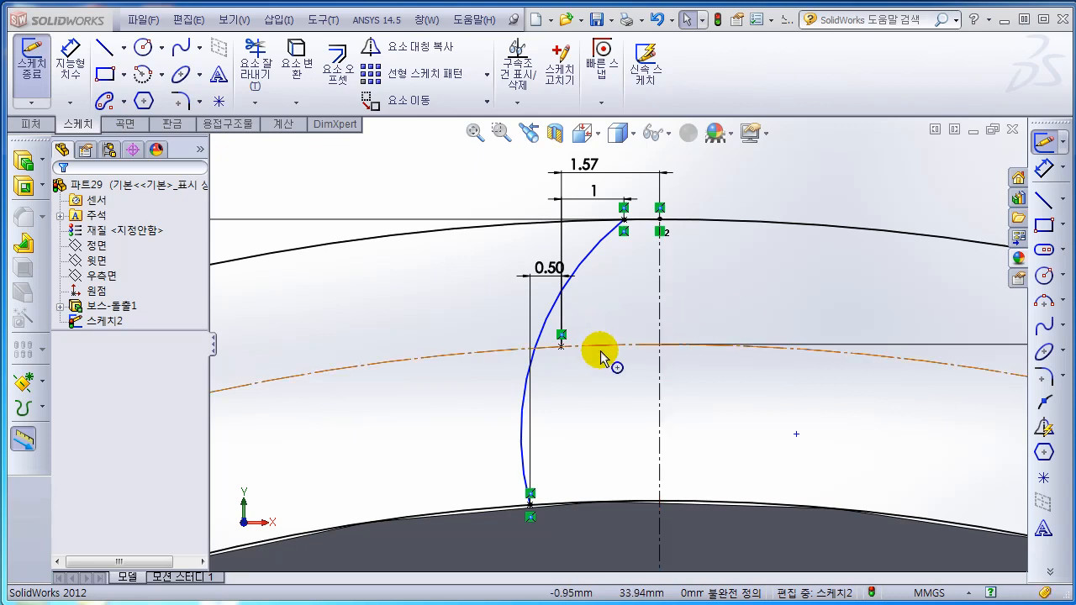
# Step: Make the middle circle's point coincident with the tooth flank arc
pyautogui.scroll(1, 608, 344)
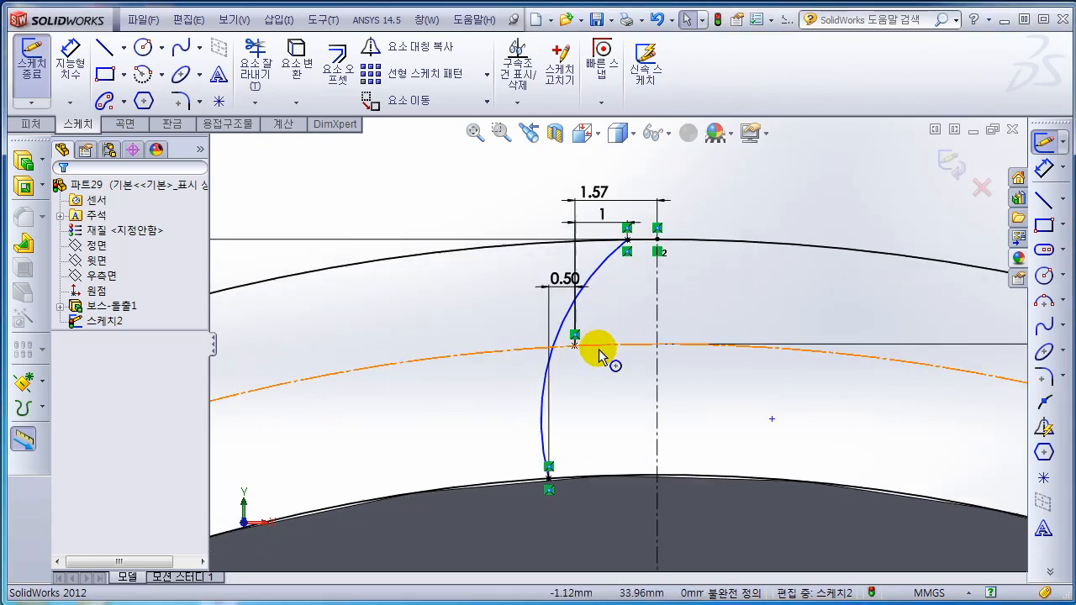
pyautogui.scroll(-3, 596, 370)
pyautogui.scroll(-1, 593, 376)
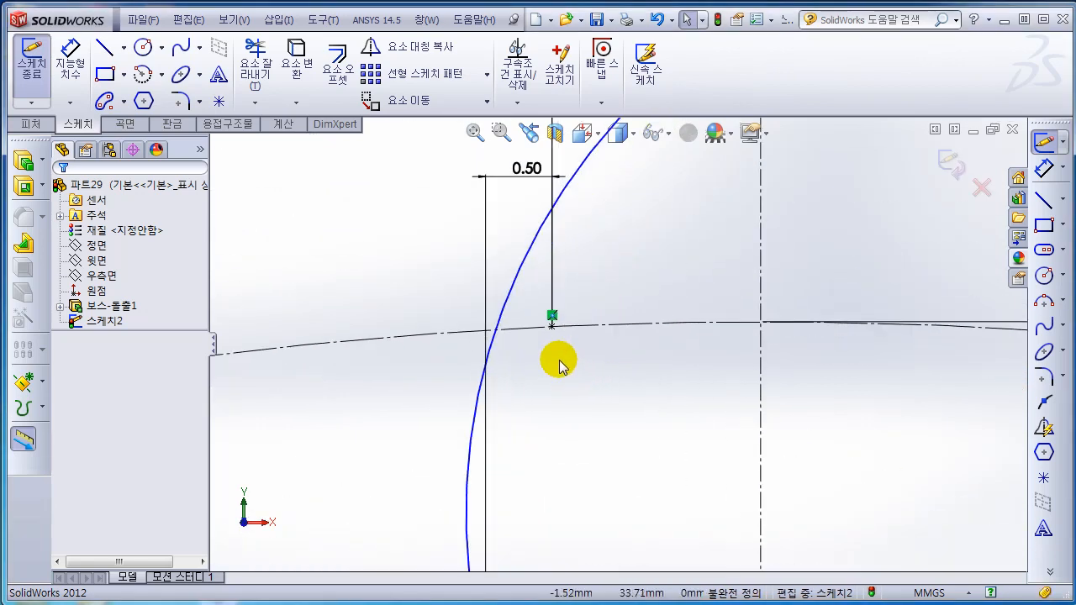
pyautogui.click(551, 325)
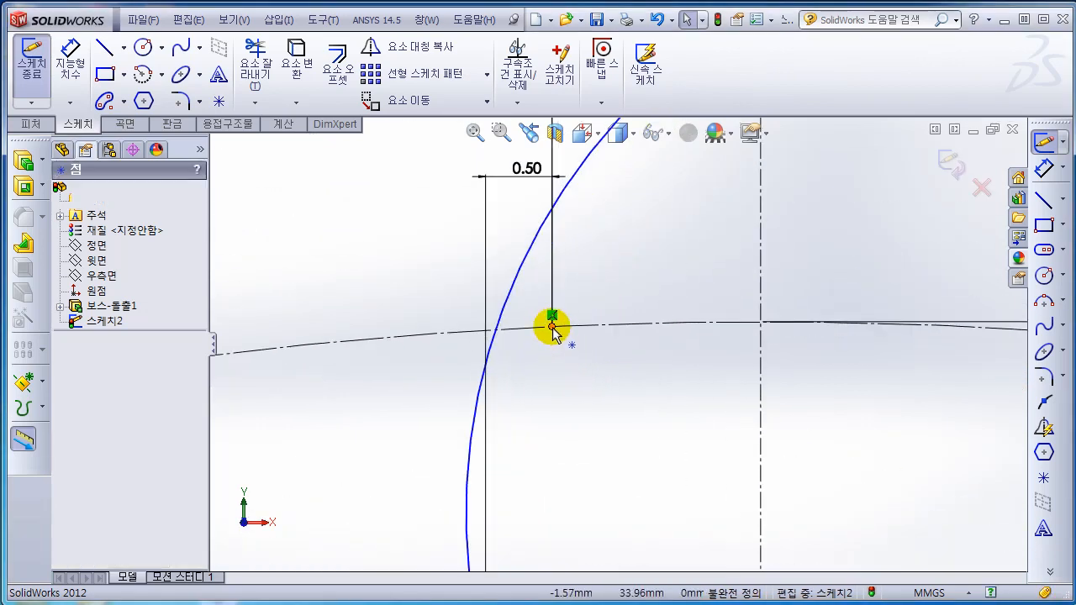
pyautogui.keyDown('ctrl'); pyautogui.click(502, 313); pyautogui.keyUp('ctrl')
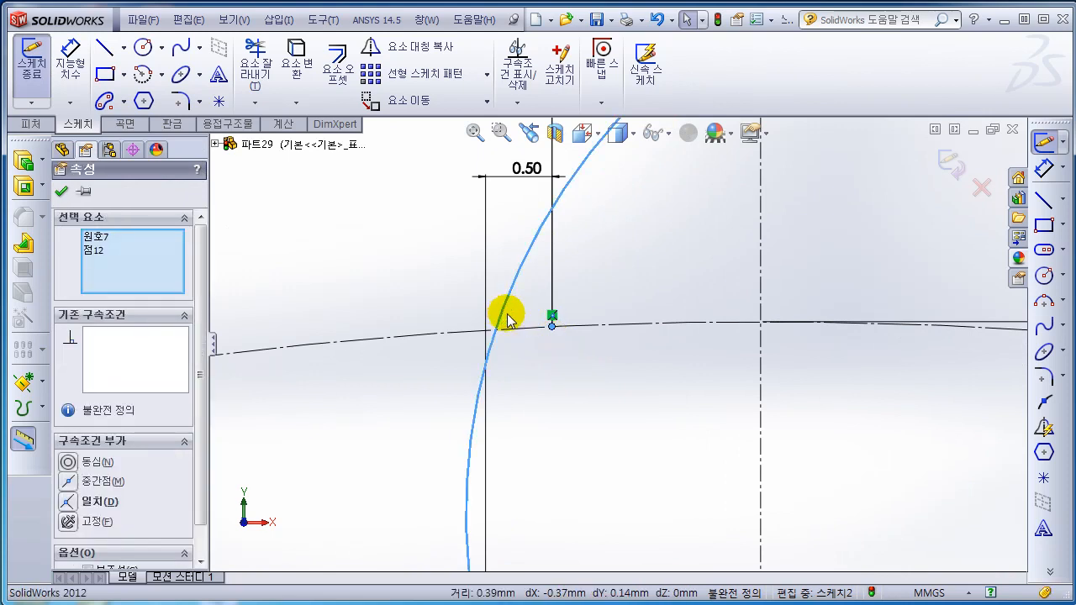
pyautogui.click(69, 501)
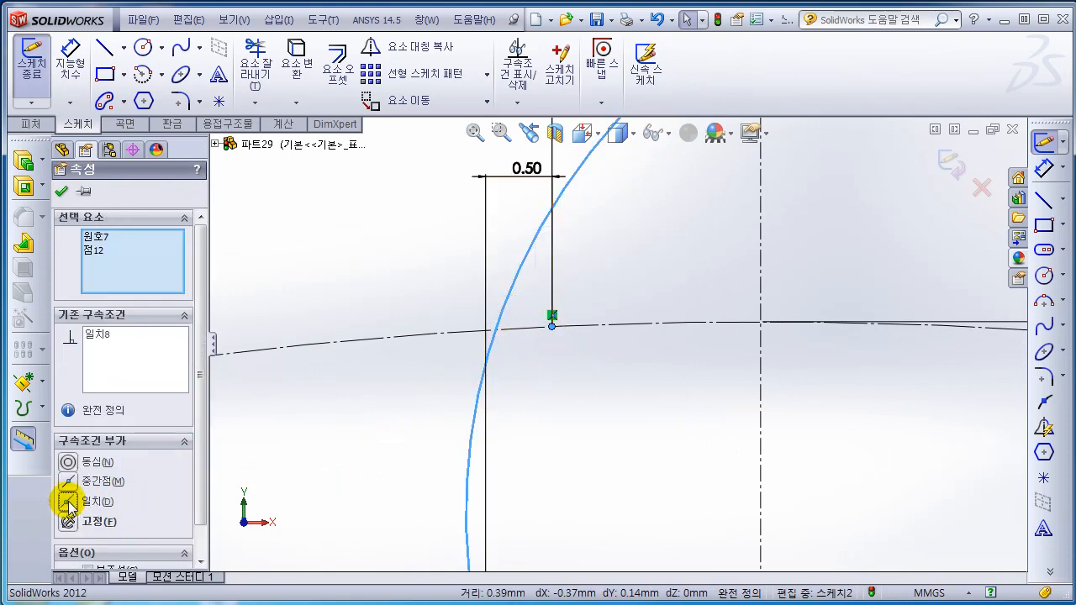
pyautogui.click(61, 191)
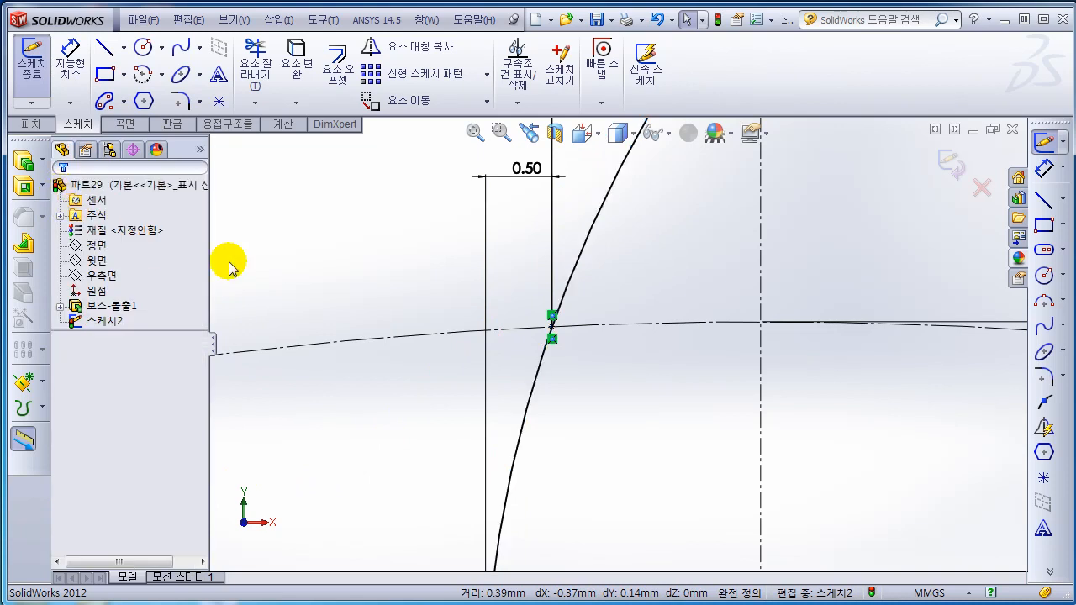
# Step: Mirror a copy of the tooth flank arc about the vertical centerline
pyautogui.scroll(3, 374, 331)
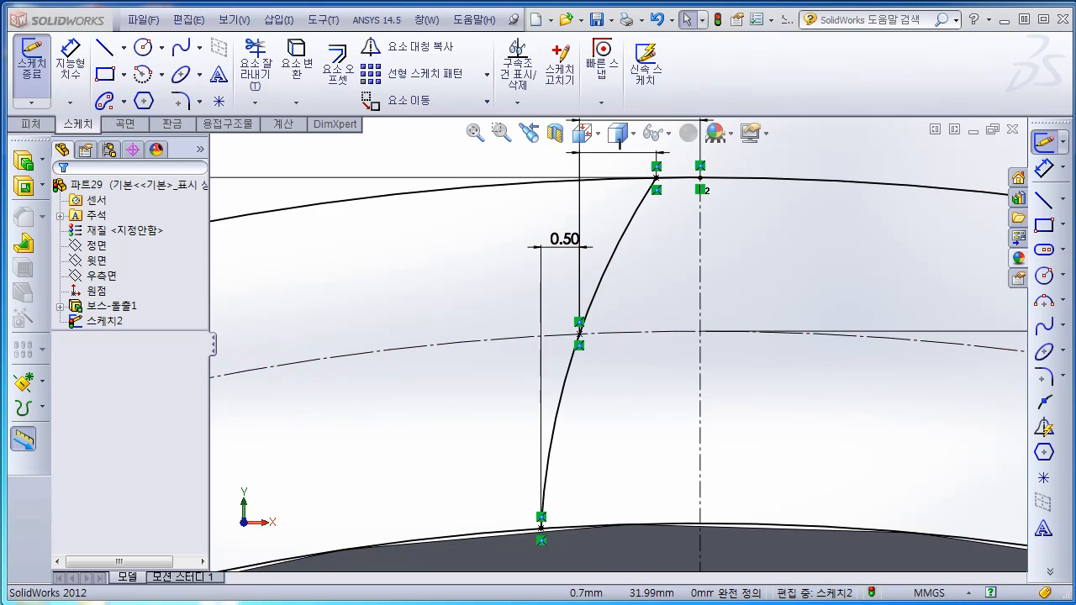
pyautogui.click(656, 424)
pyautogui.scroll(2, 656, 424)
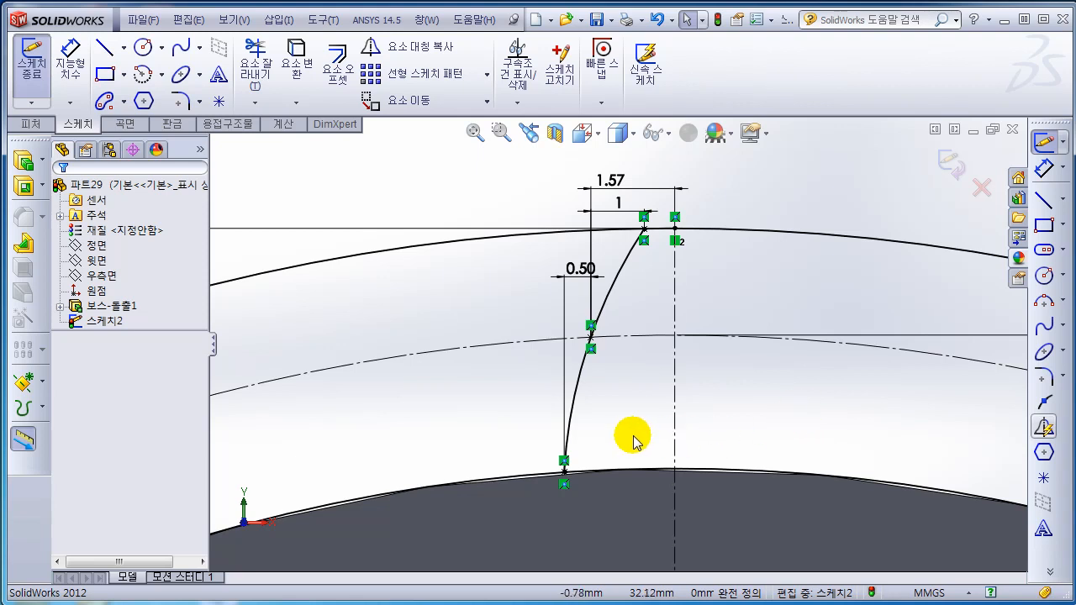
pyautogui.click(376, 52)
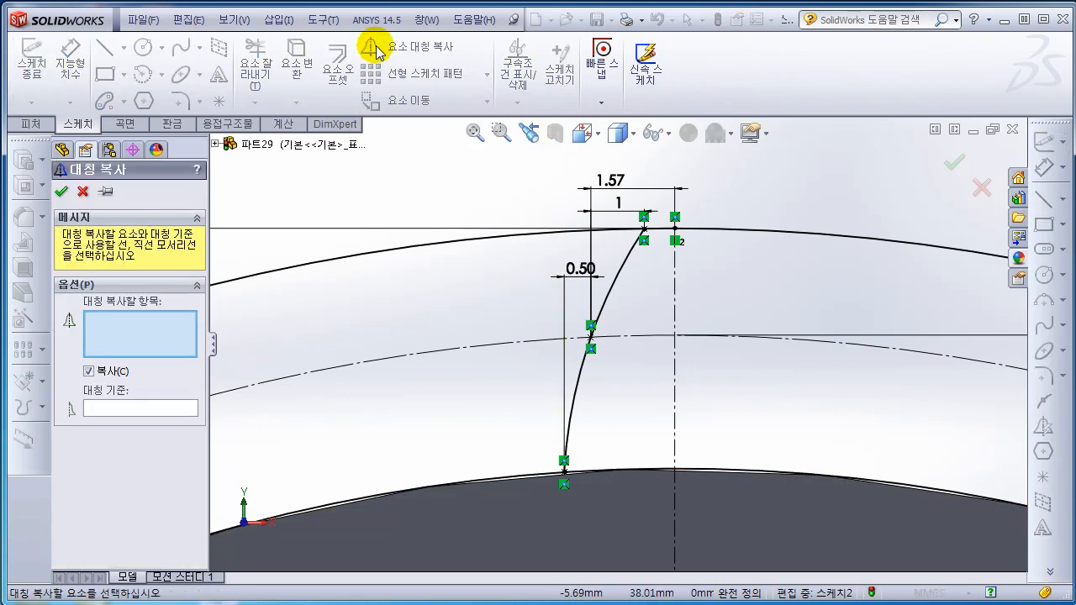
pyautogui.click(110, 408)
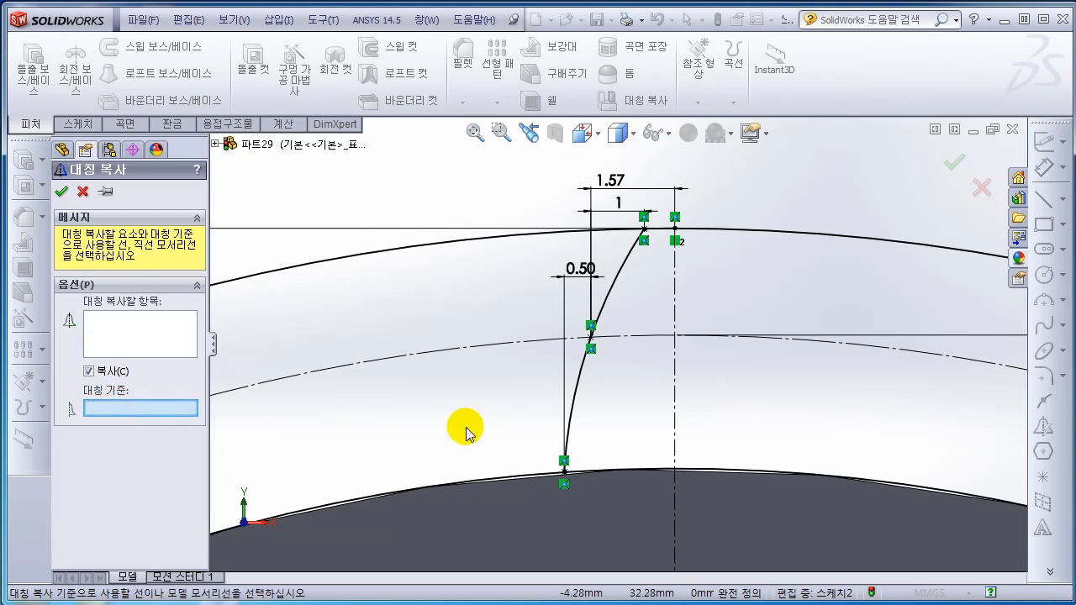
pyautogui.click(675, 367)
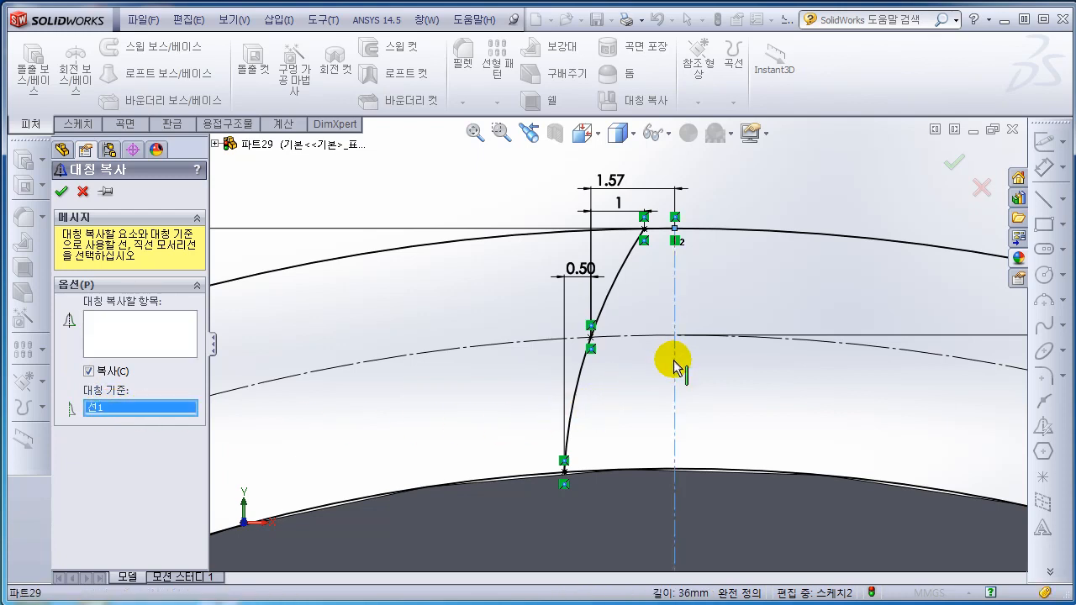
pyautogui.click(140, 340)
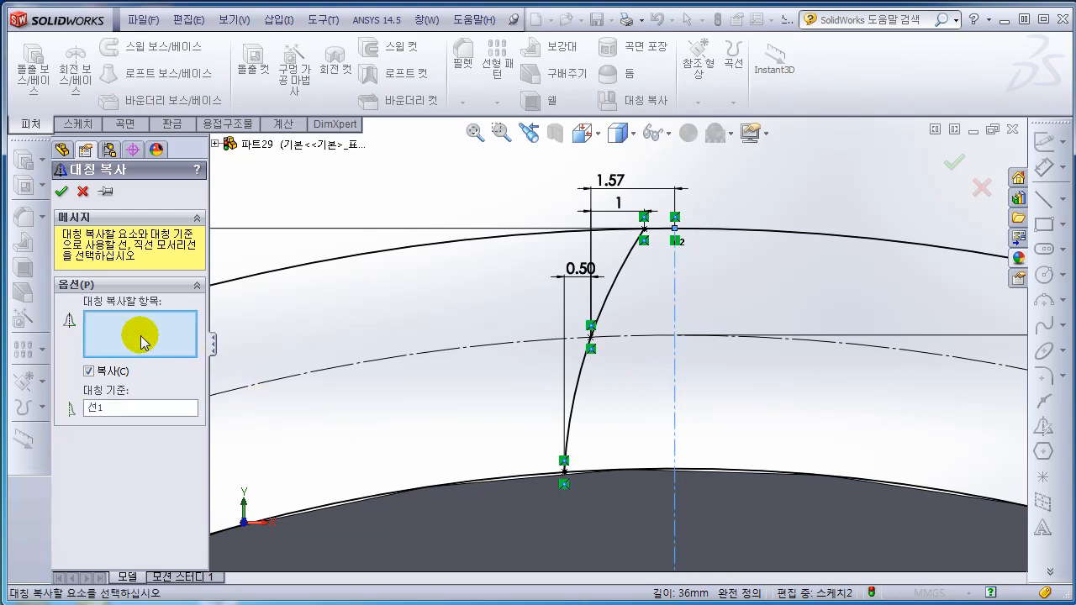
pyautogui.click(578, 389)
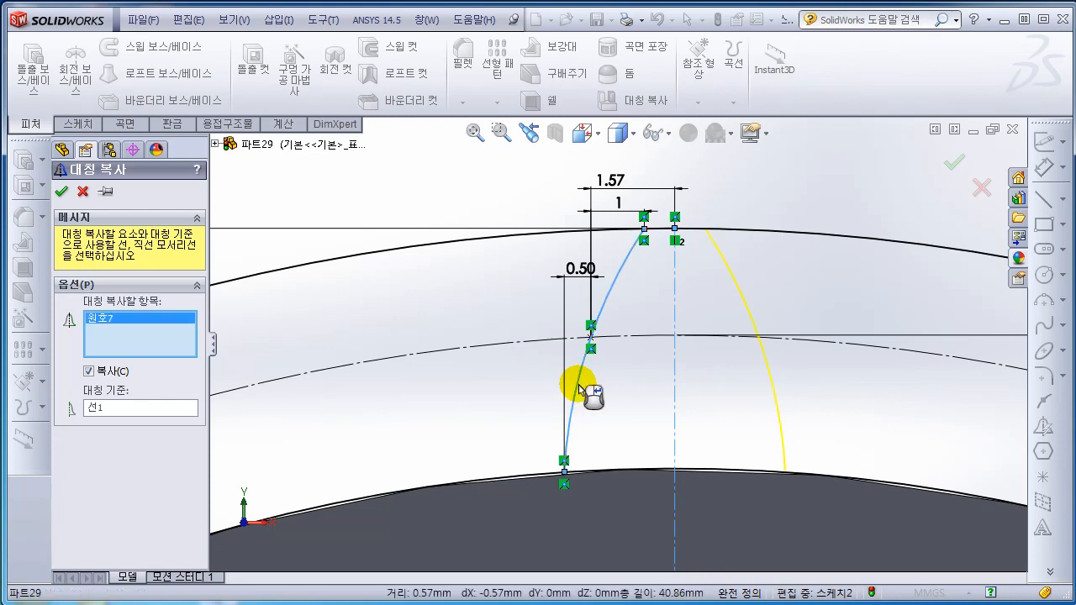
pyautogui.click(61, 192)
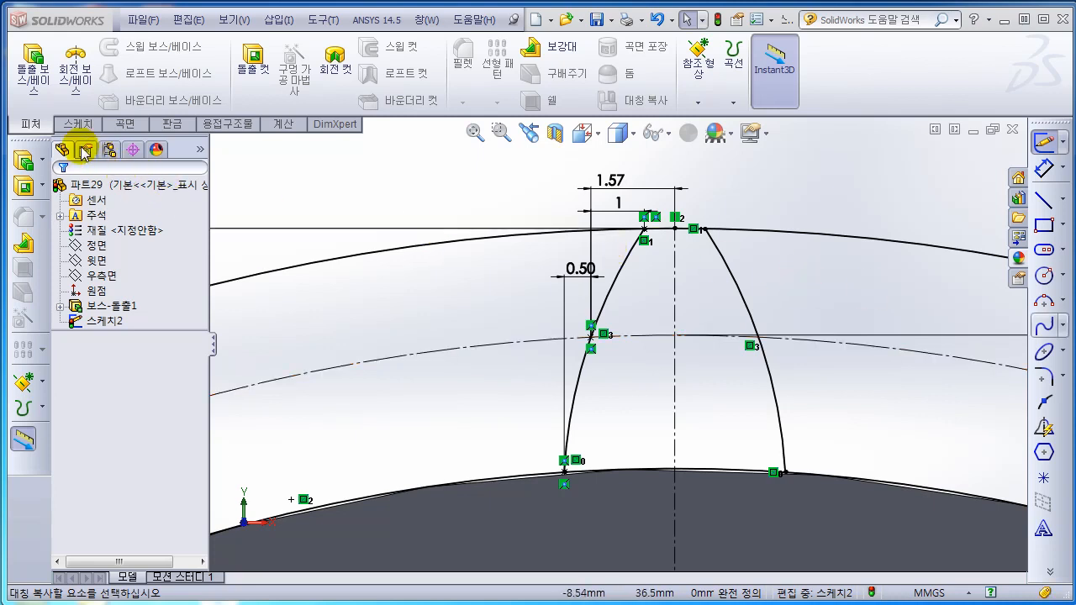
# Step: Trim away the outer and inner circle portions outside the two flanks, leaving a closed tooth profile
pyautogui.click(78, 124)
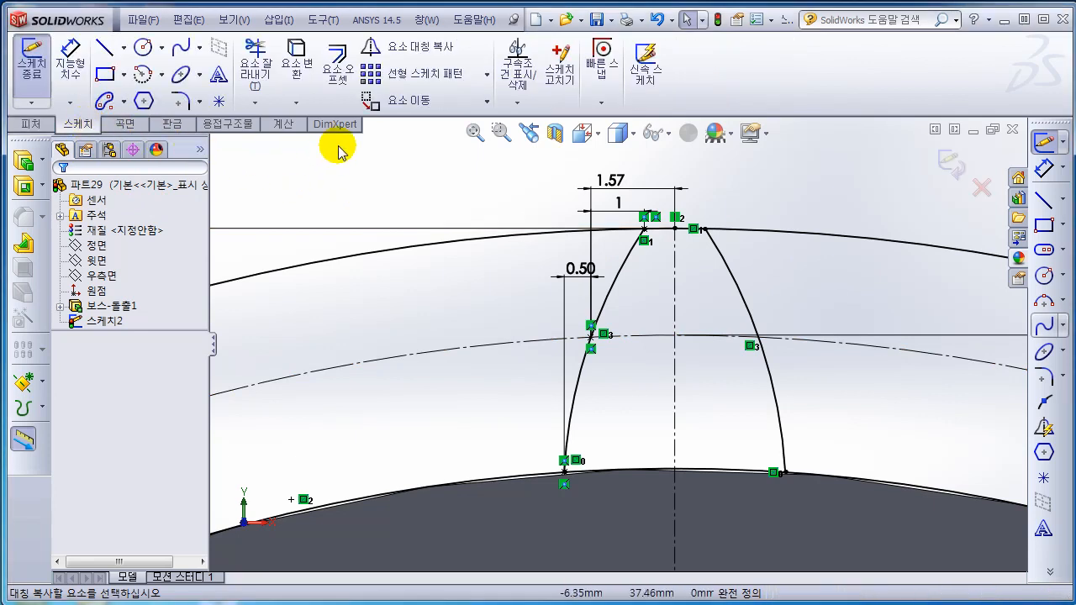
pyautogui.click(269, 101)
pyautogui.click(294, 116)
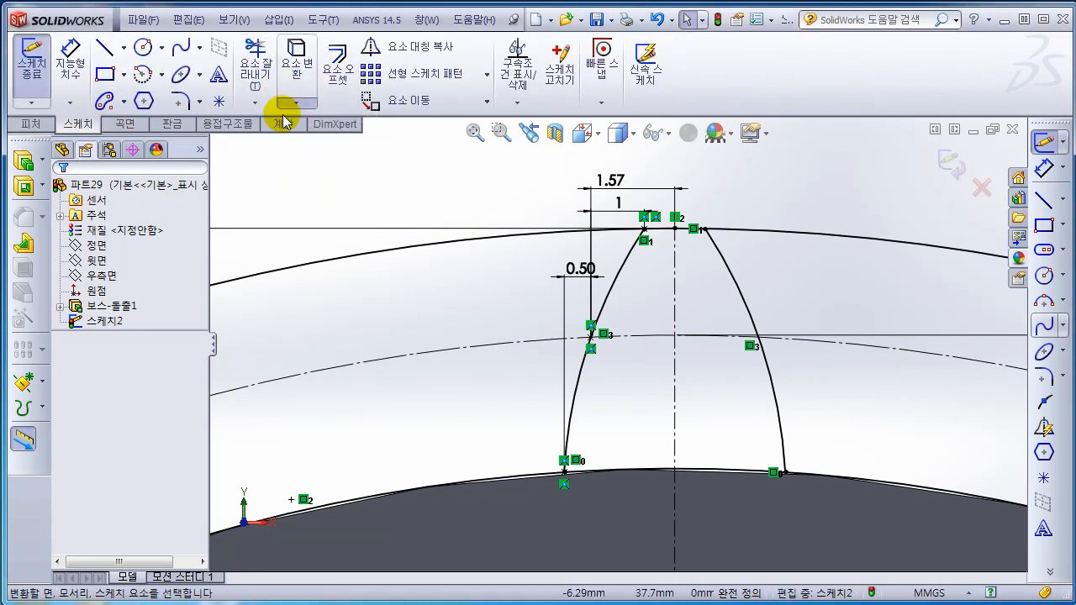
pyautogui.click(80, 194)
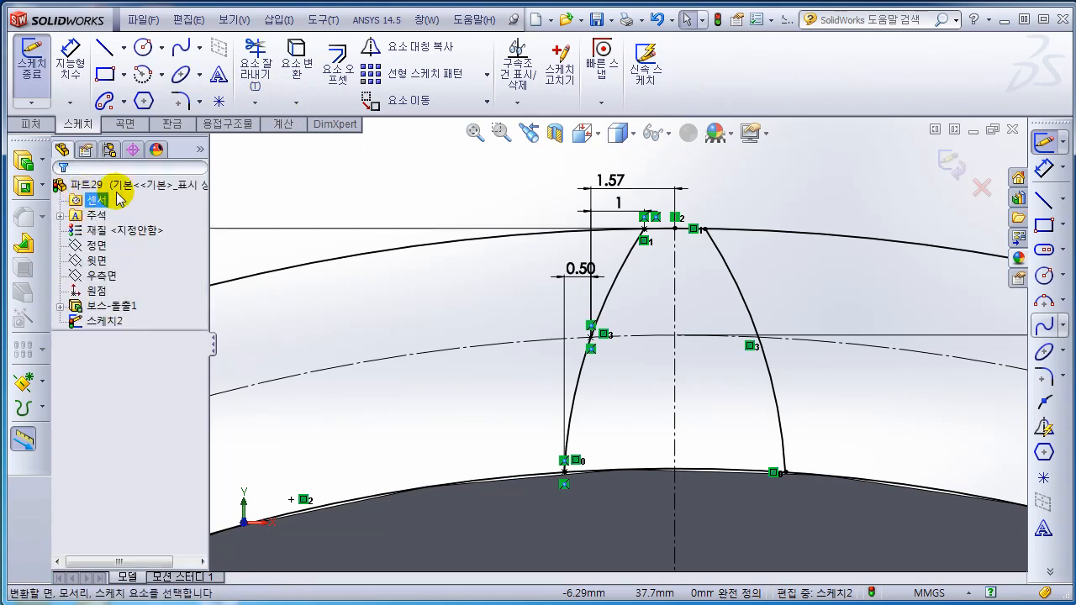
pyautogui.click(269, 104)
pyautogui.click(252, 112)
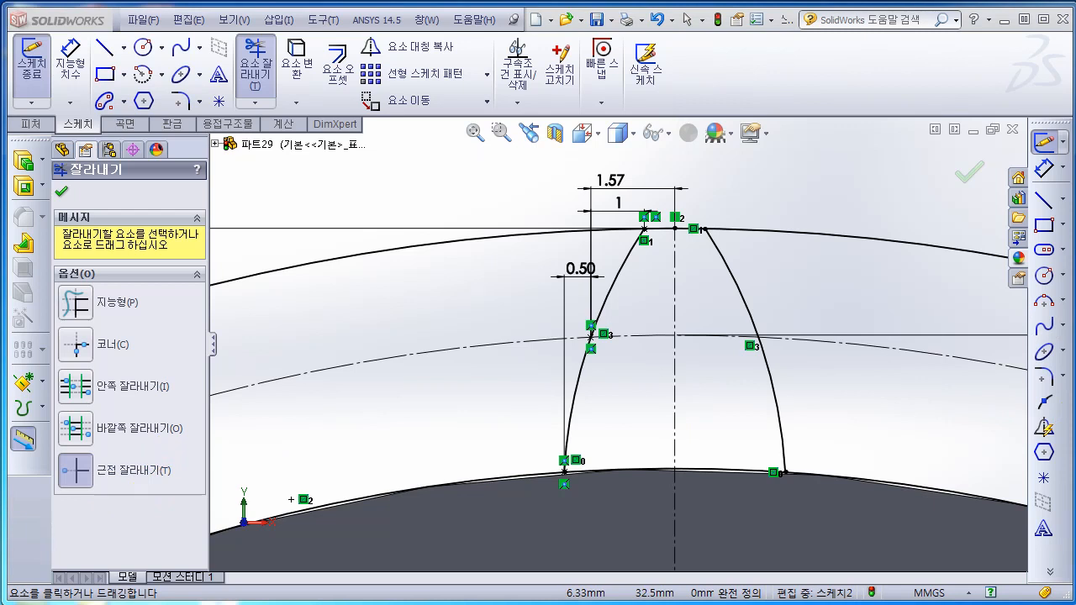
pyautogui.click(811, 240)
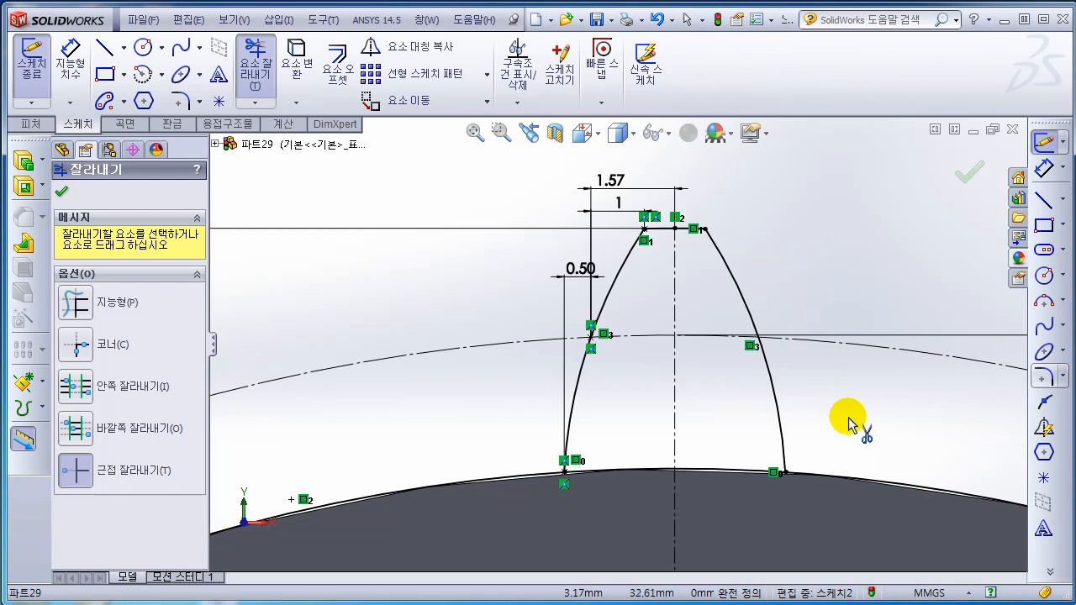
pyautogui.click(881, 484)
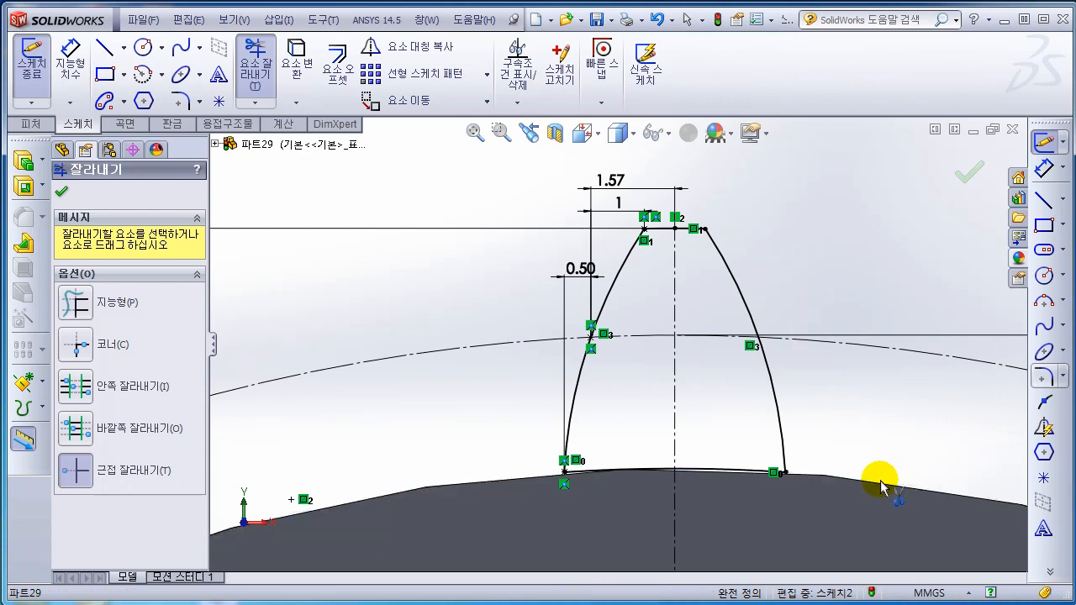
pyautogui.scroll(3, 888, 451)
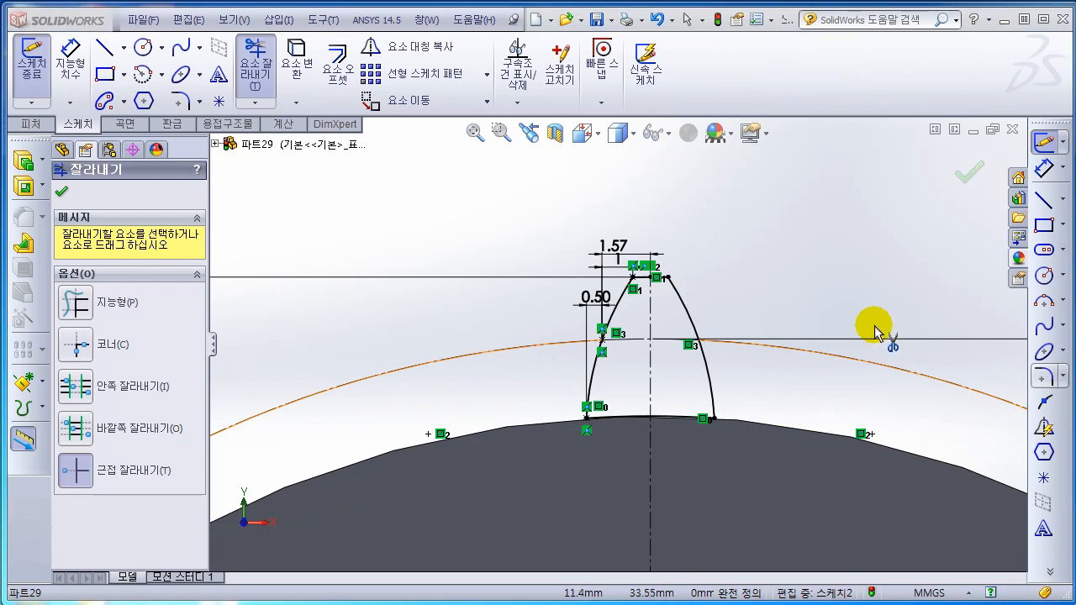
pyautogui.scroll(4, 768, 305)
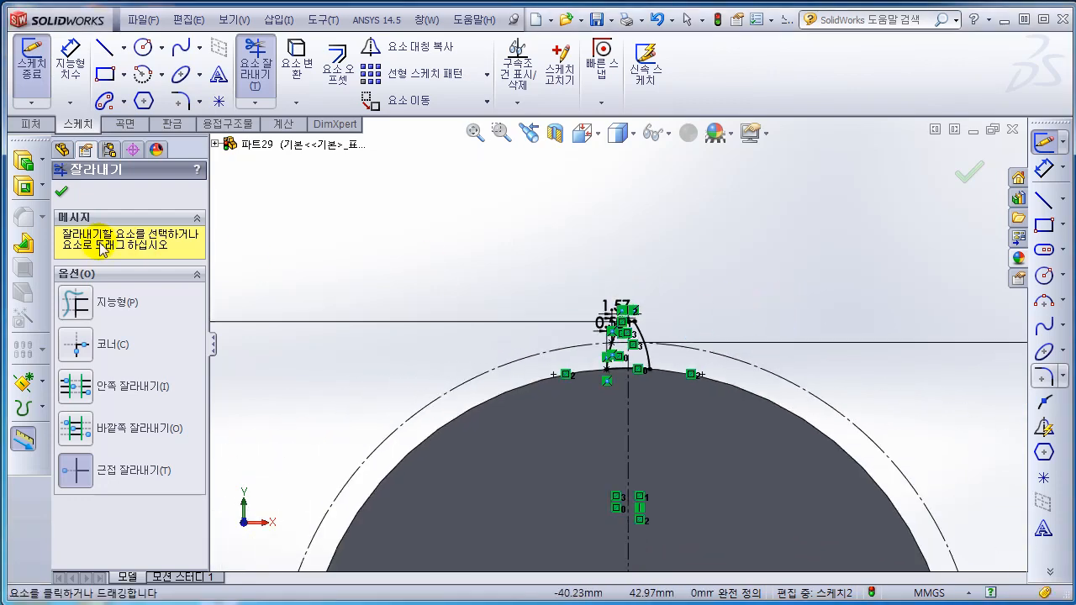
pyautogui.click(60, 192)
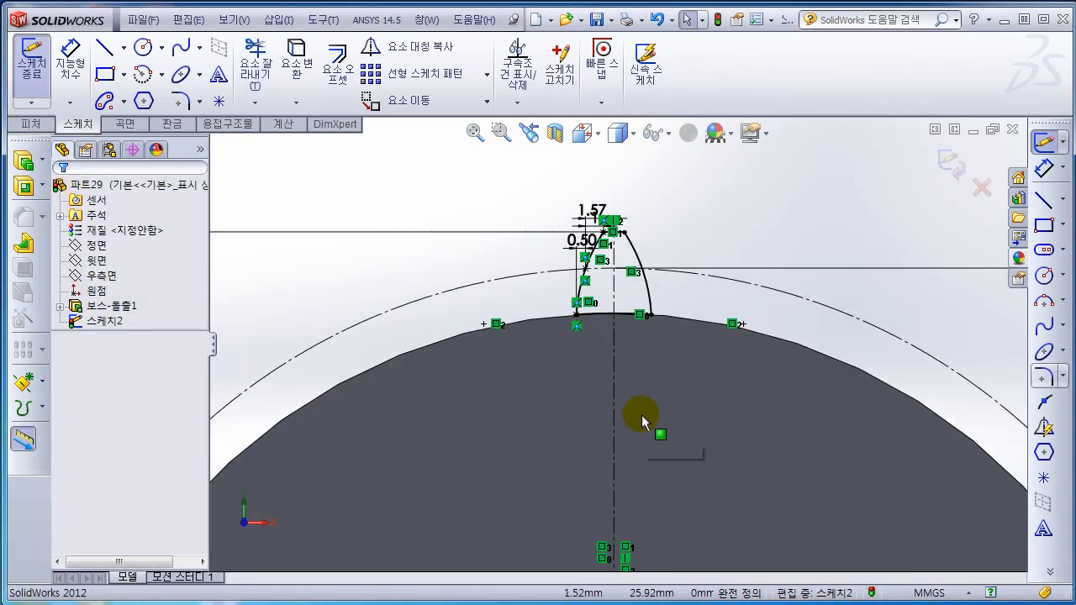
# Step: Examine the closed tooth profile against the gear body at an angle and in isometric view
pyautogui.moveTo(557, 345)
pyautogui.mouseDown(button='middle')
pyautogui.moveTo(585, 401)
pyautogui.moveTo(620, 281)
pyautogui.mouseUp(button='middle')
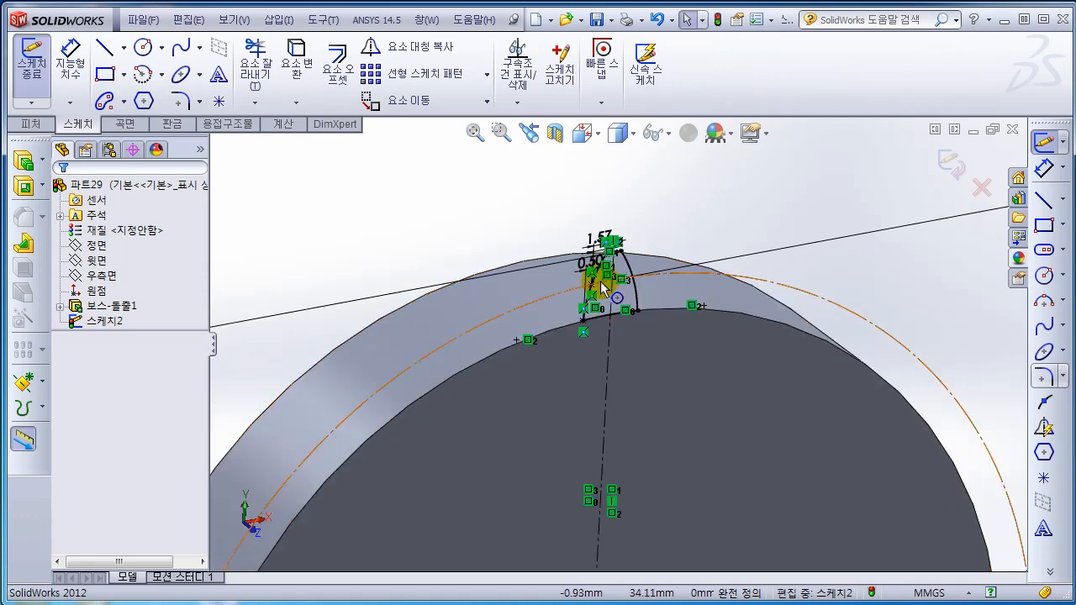
pyautogui.scroll(-5, 609, 282)
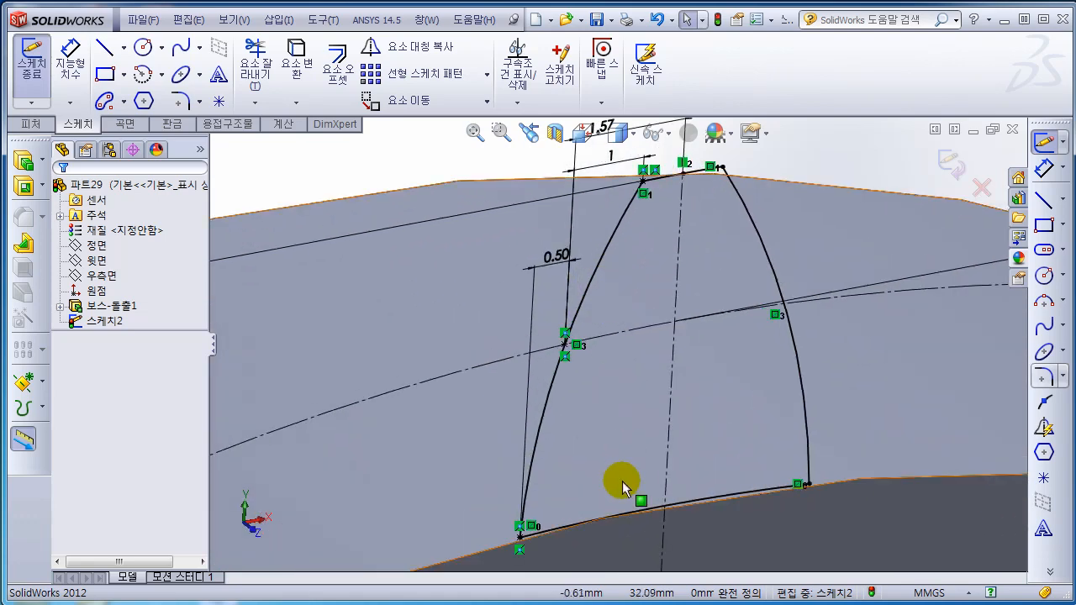
pyautogui.scroll(4, 680, 412)
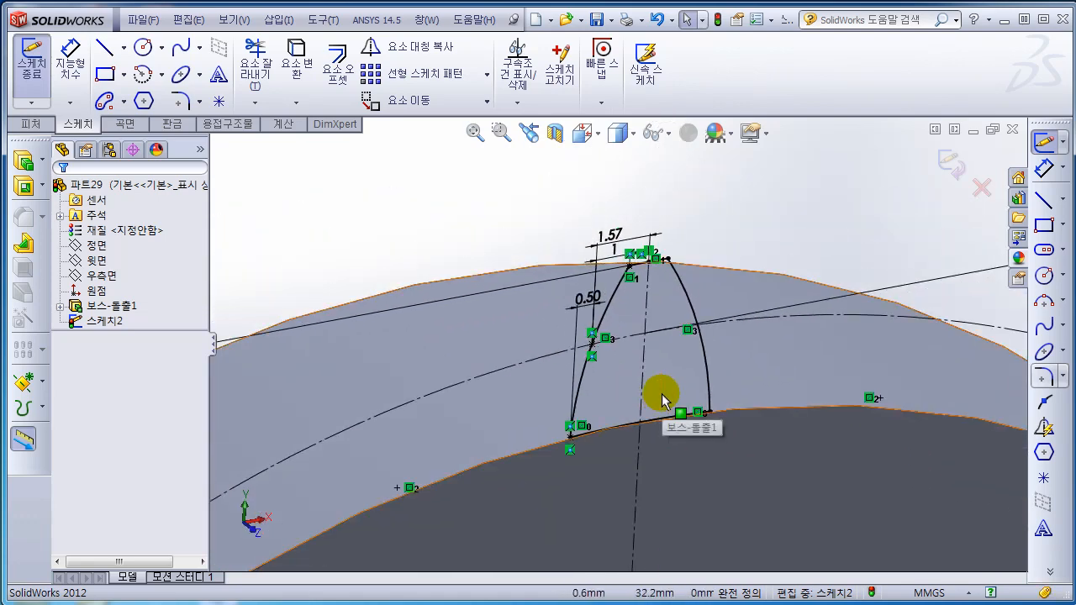
pyautogui.press('space')
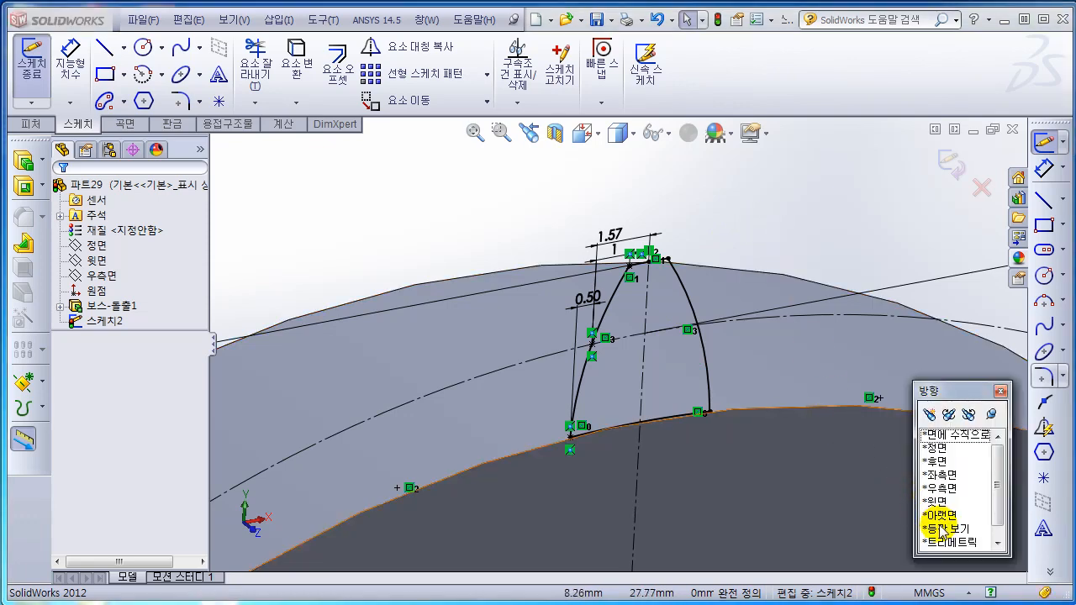
pyautogui.click(945, 528)
pyautogui.scroll(-4, 596, 253)
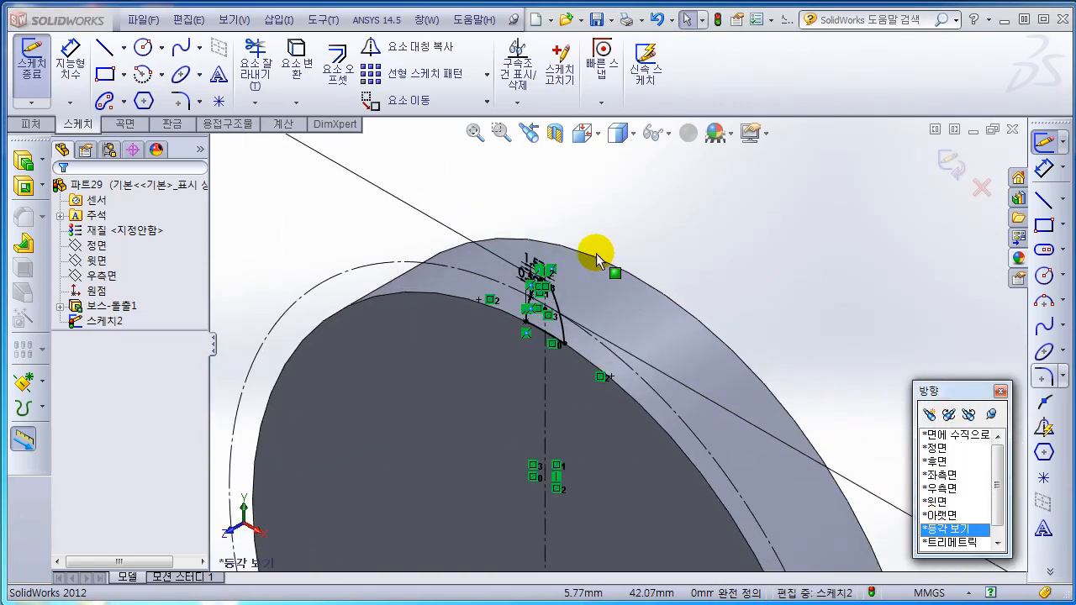
pyautogui.scroll(-3, 504, 391)
pyautogui.scroll(2, 499, 383)
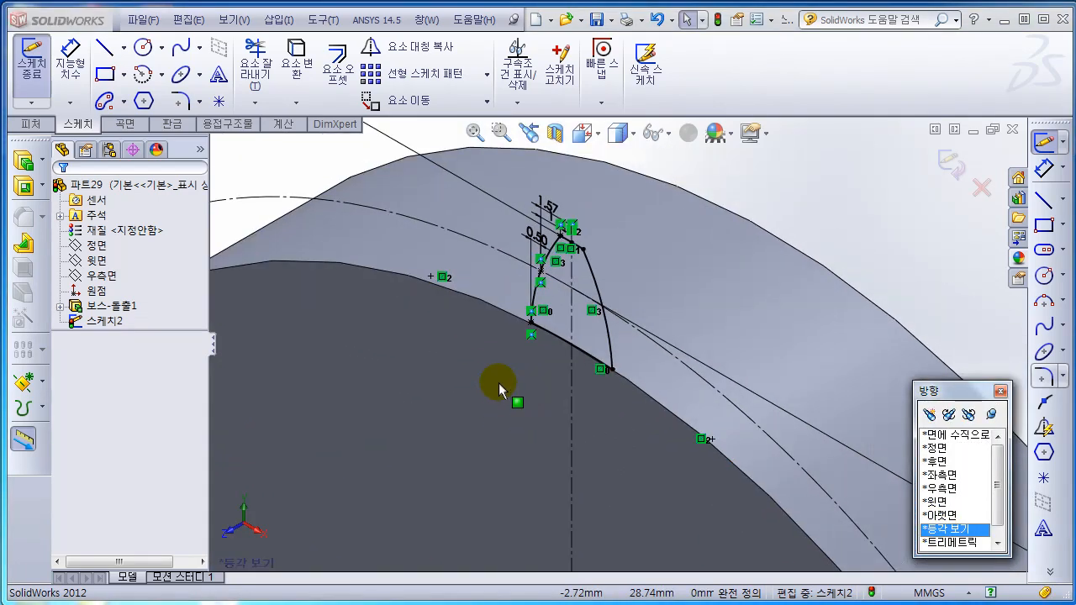
# Step: Extrude the closed tooth profile as a 16 mm blind boss, reversed to run across the gear body's rim
pyautogui.click(27, 165)
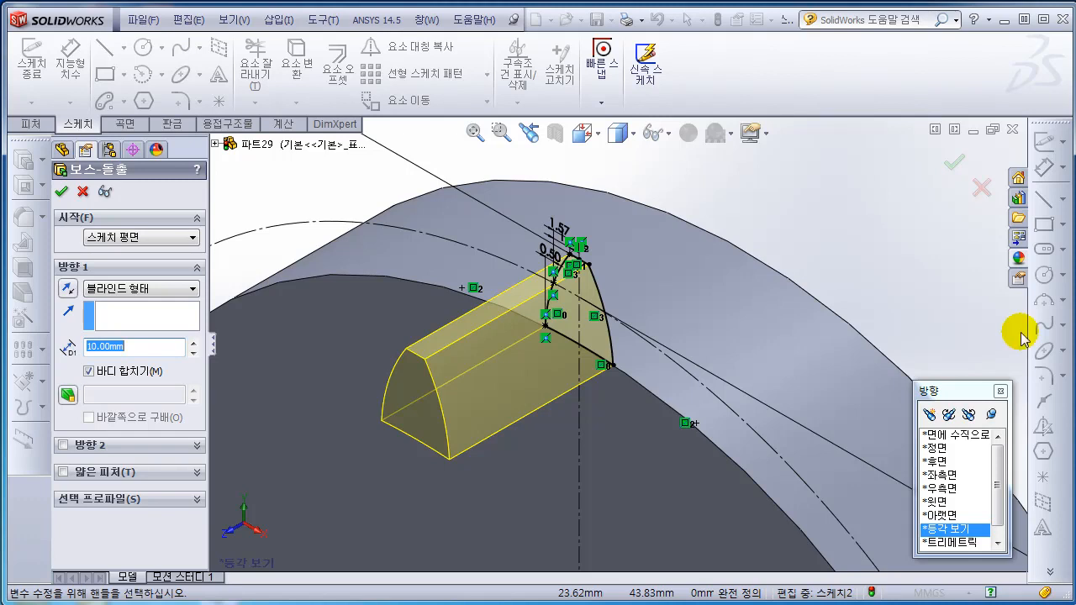
pyautogui.click(69, 290)
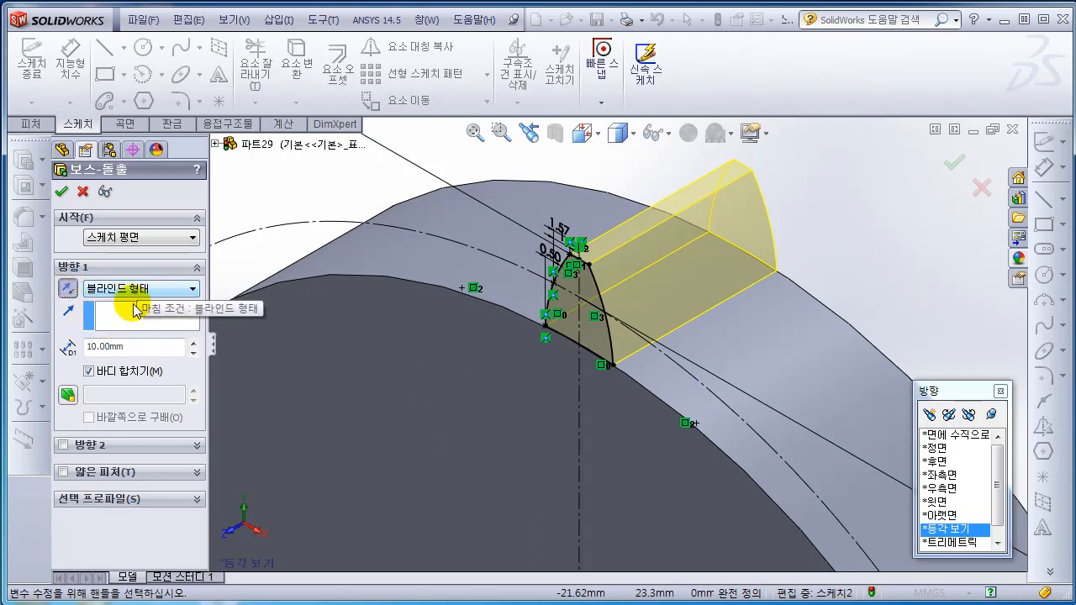
pyautogui.doubleClick(135, 346)
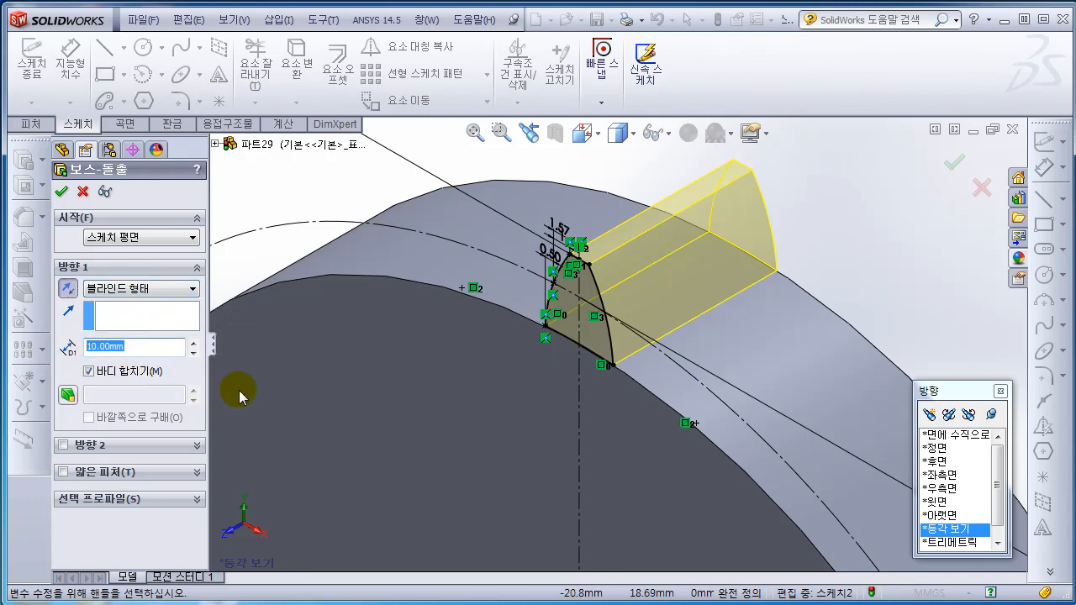
pyautogui.write('16')
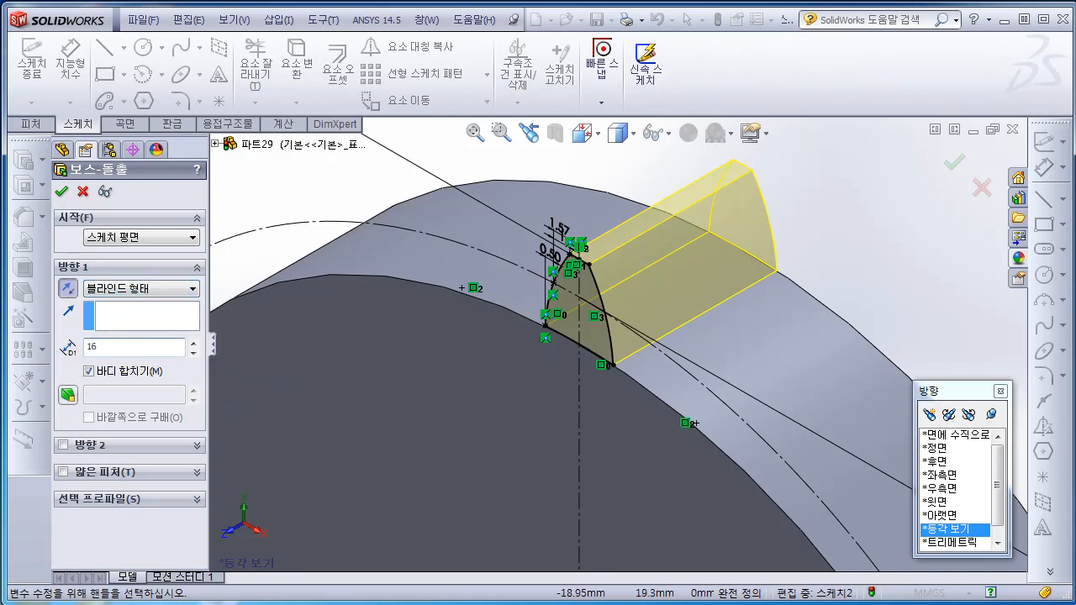
pyautogui.click(269, 396)
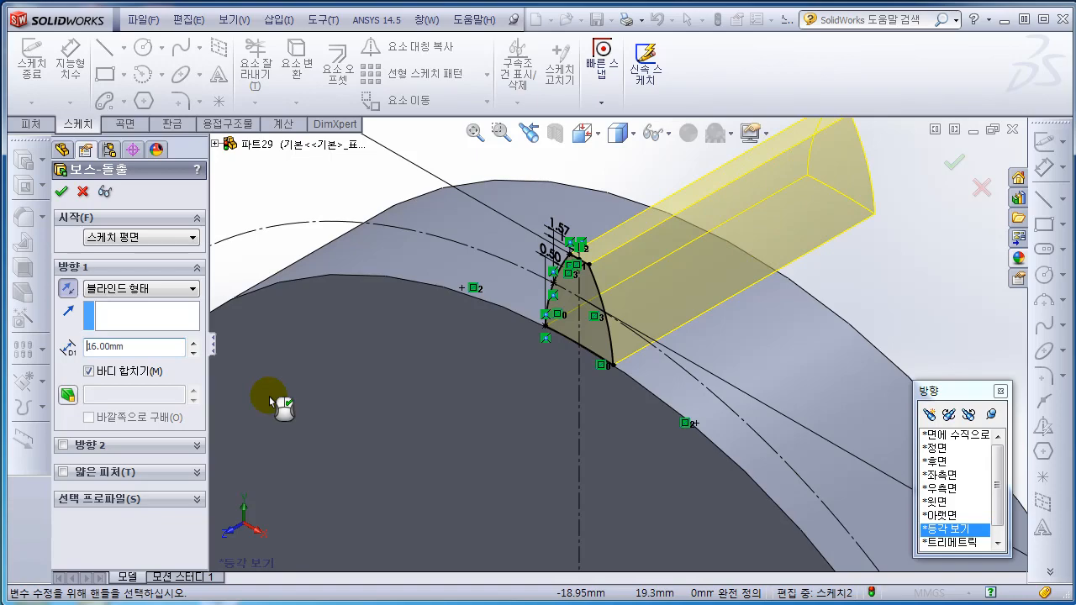
pyautogui.moveTo(523, 406); pyautogui.dragTo(497, 404, button='middle')
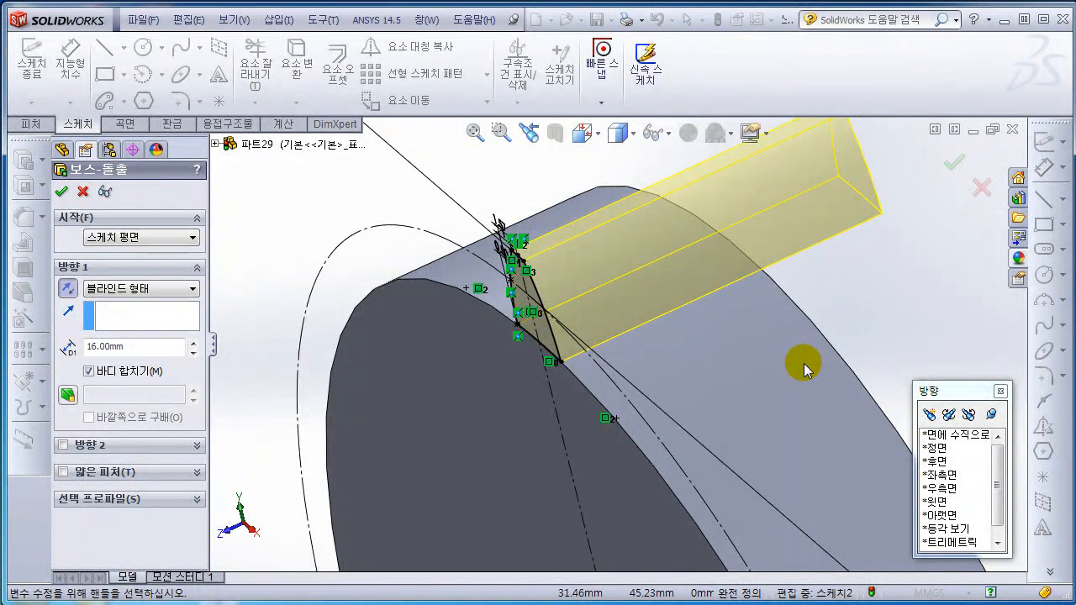
pyautogui.click(63, 194)
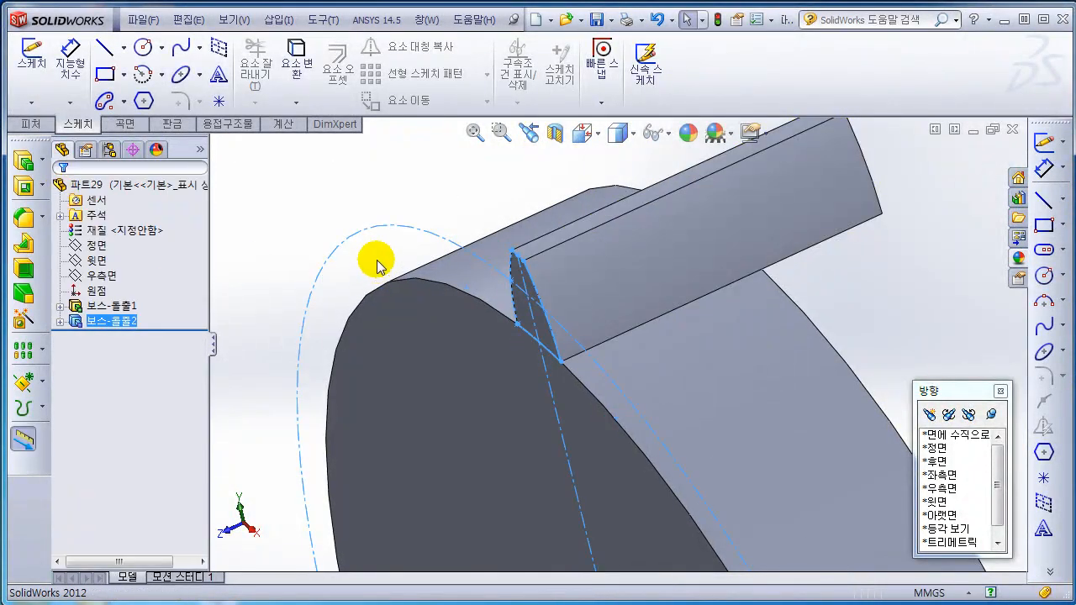
# Step: Set the gear body's mid-plane extrusion depth to 16 mm
pyautogui.scroll(3, 330, 227)
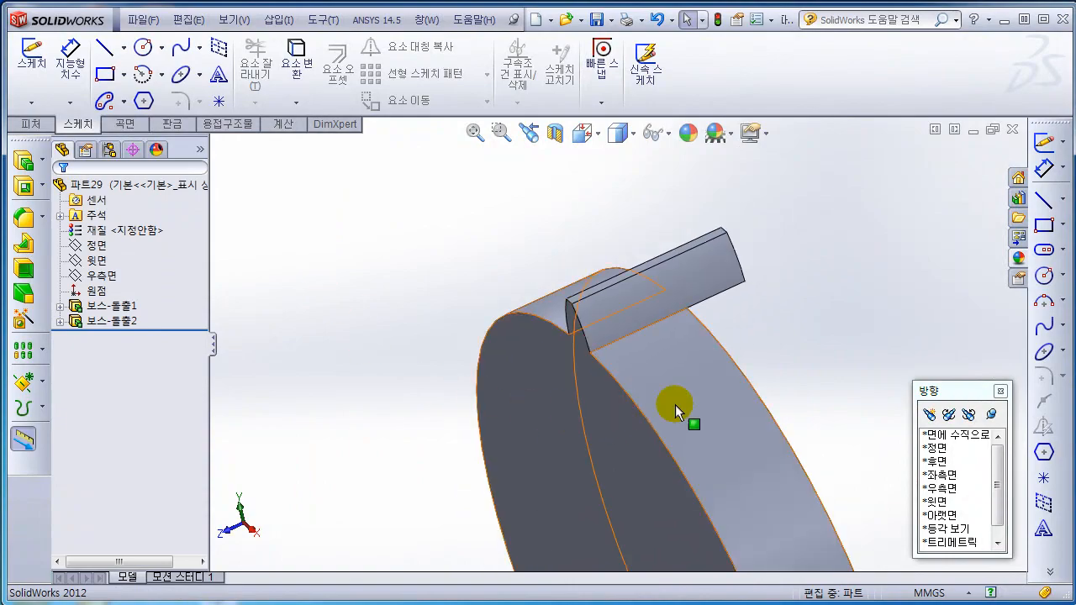
pyautogui.click(122, 306)
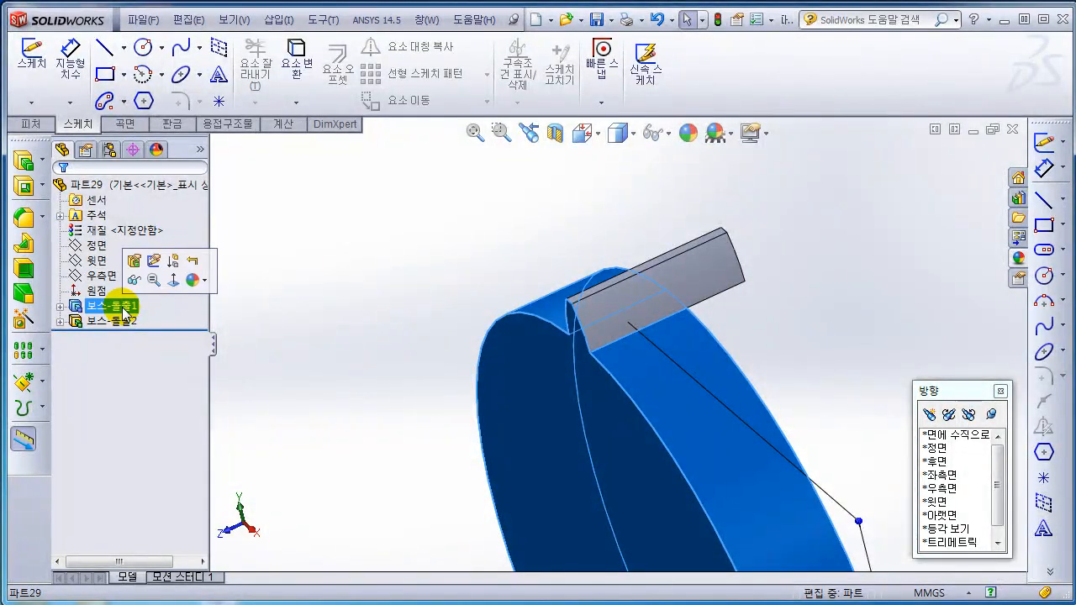
pyautogui.rightClick(122, 311)
pyautogui.click(160, 348)
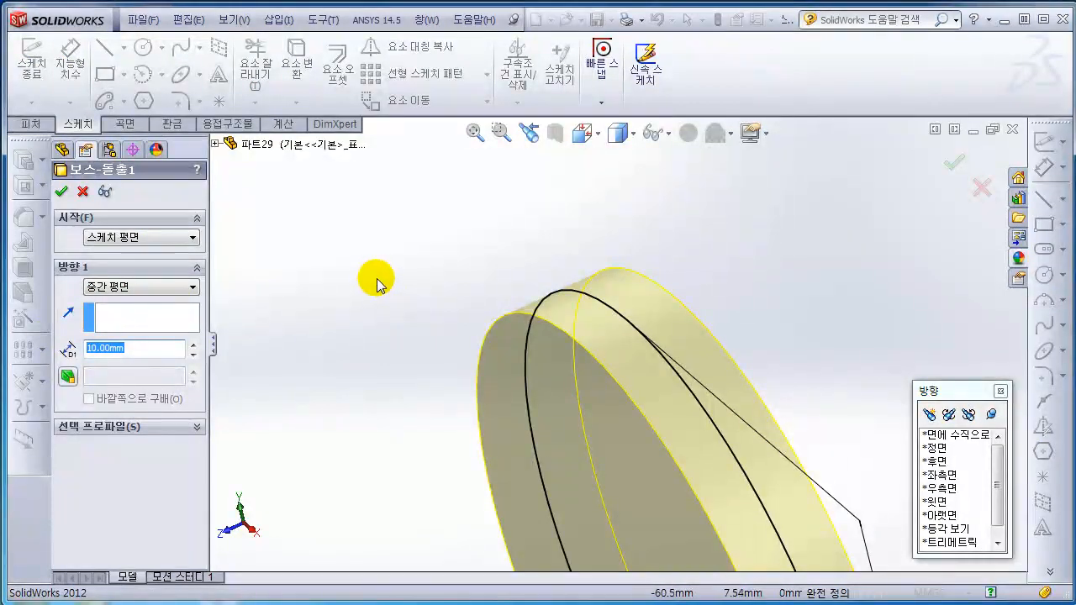
pyautogui.write('16')
pyautogui.press('Return')
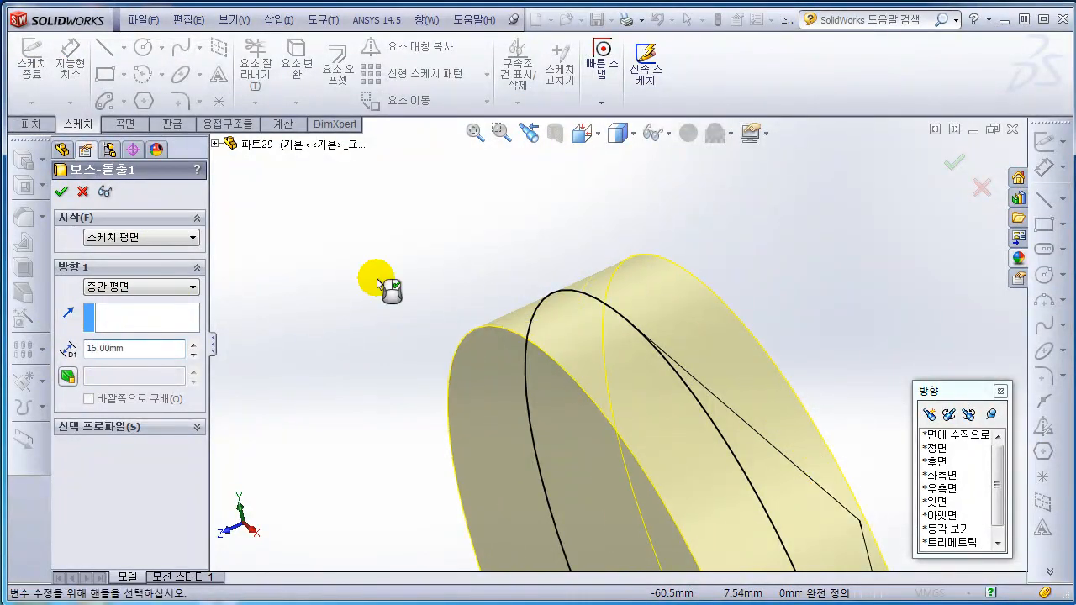
pyautogui.click(61, 192)
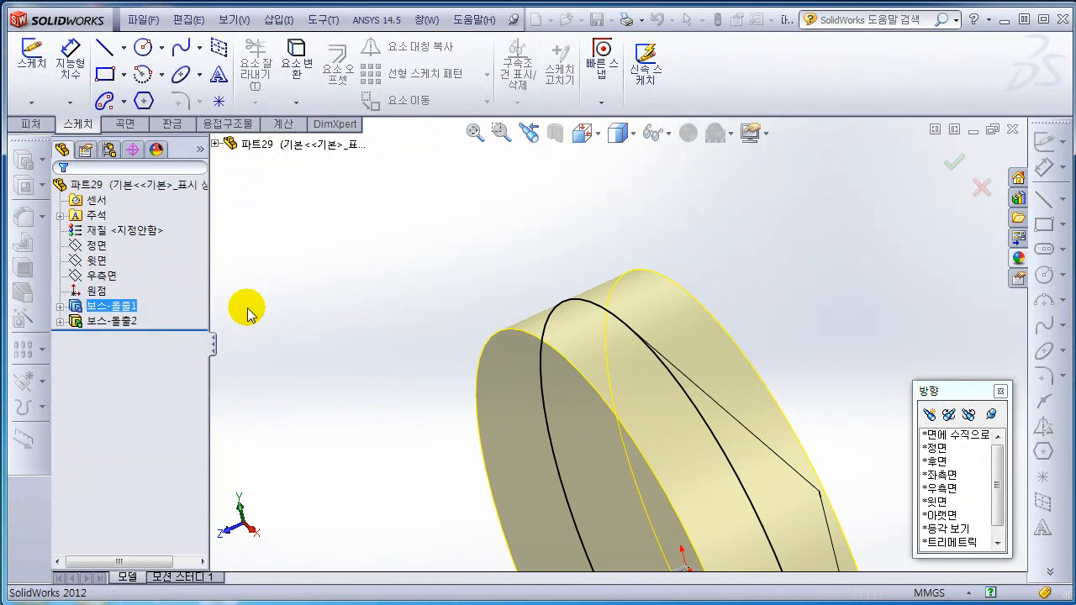
# Step: Examine how the extruded tooth sits on the gear body's rim from several angles and up close
pyautogui.moveTo(247, 308); pyautogui.dragTo(368, 378, button='middle')
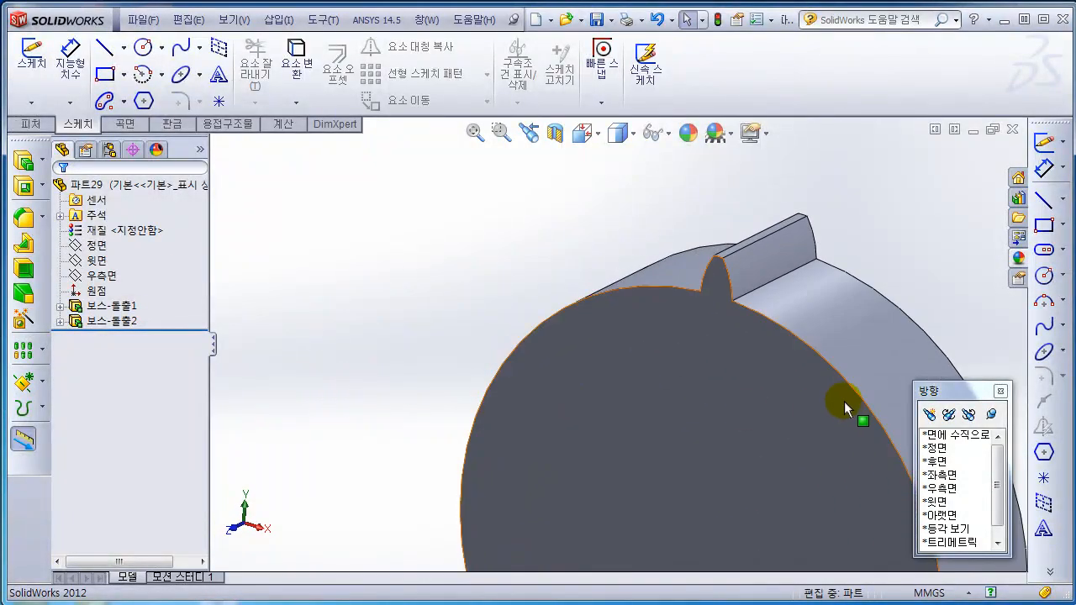
pyautogui.scroll(3, 844, 400)
pyautogui.scroll(-2, 755, 380)
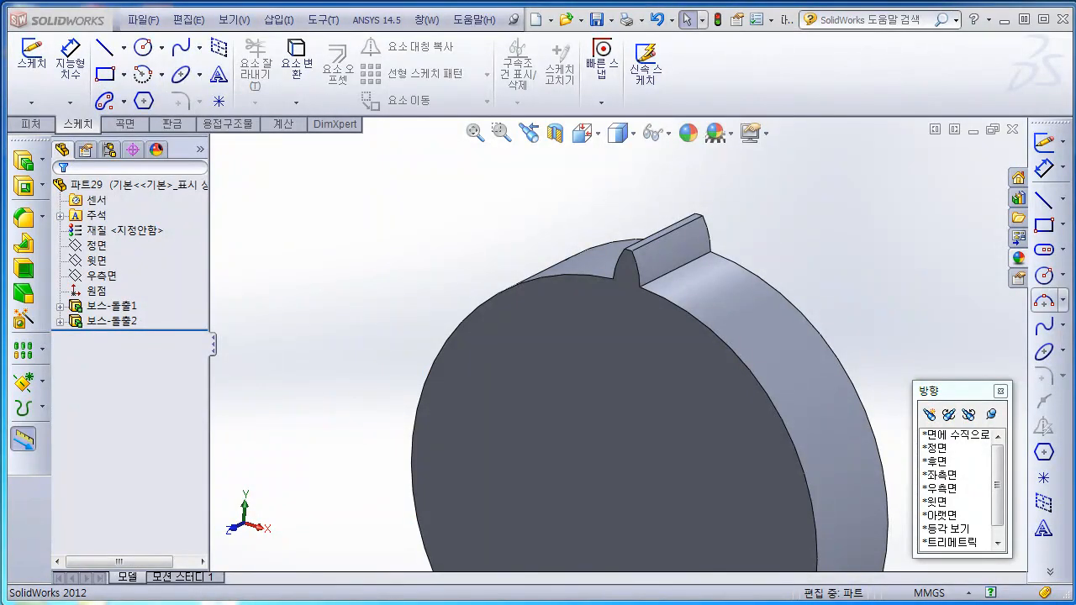
pyautogui.click(853, 271)
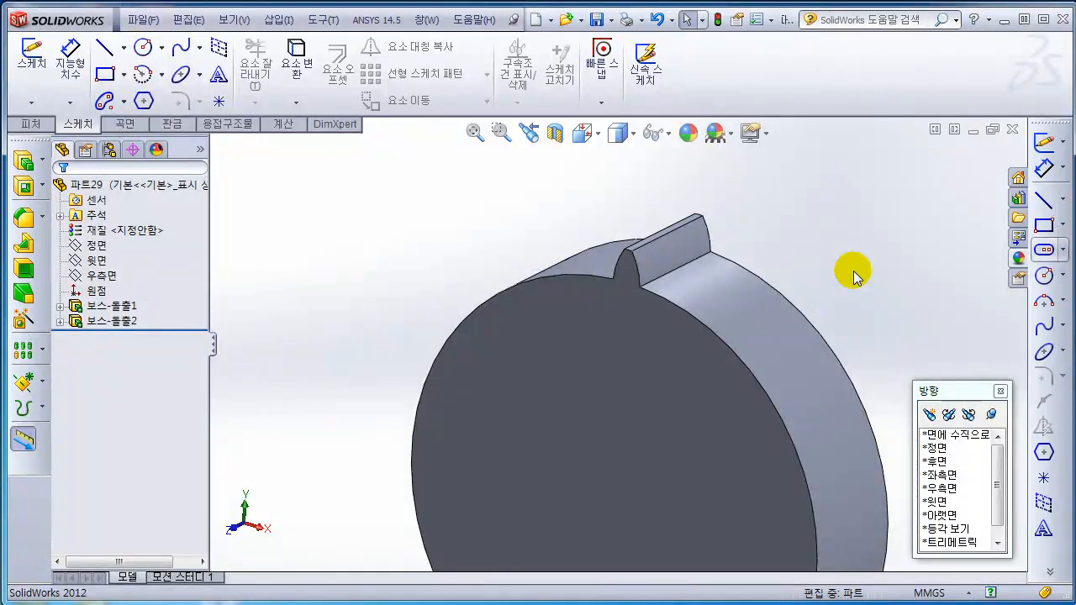
pyautogui.scroll(-1, 807, 271)
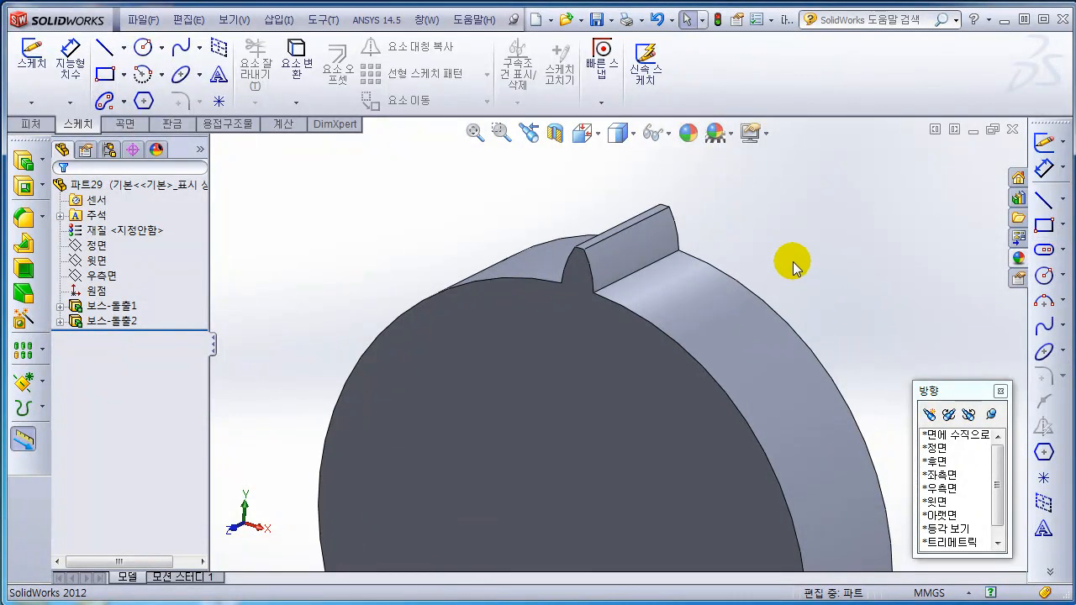
pyautogui.moveTo(428, 188)
pyautogui.mouseDown(button='middle')
pyautogui.moveTo(432, 230)
pyautogui.moveTo(477, 235)
pyautogui.moveTo(435, 231)
pyautogui.moveTo(403, 210)
pyautogui.moveTo(412, 205)
pyautogui.moveTo(343, 207)
pyautogui.mouseUp(button='middle')
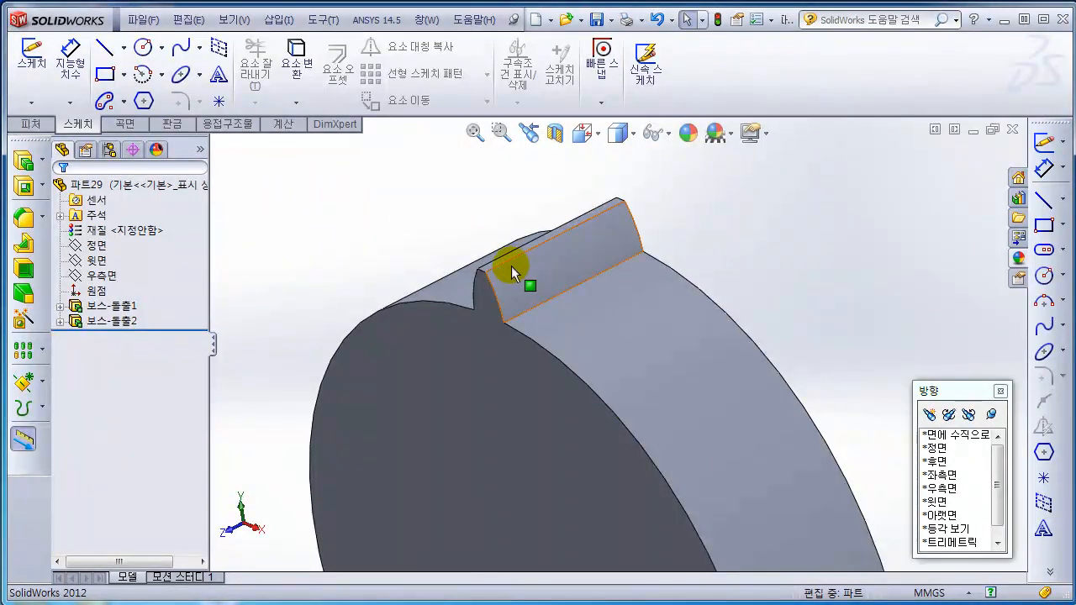
pyautogui.scroll(-3, 511, 266)
pyautogui.middleClick(458, 282)
pyautogui.moveTo(396, 230); pyautogui.dragTo(483, 315, button='middle')
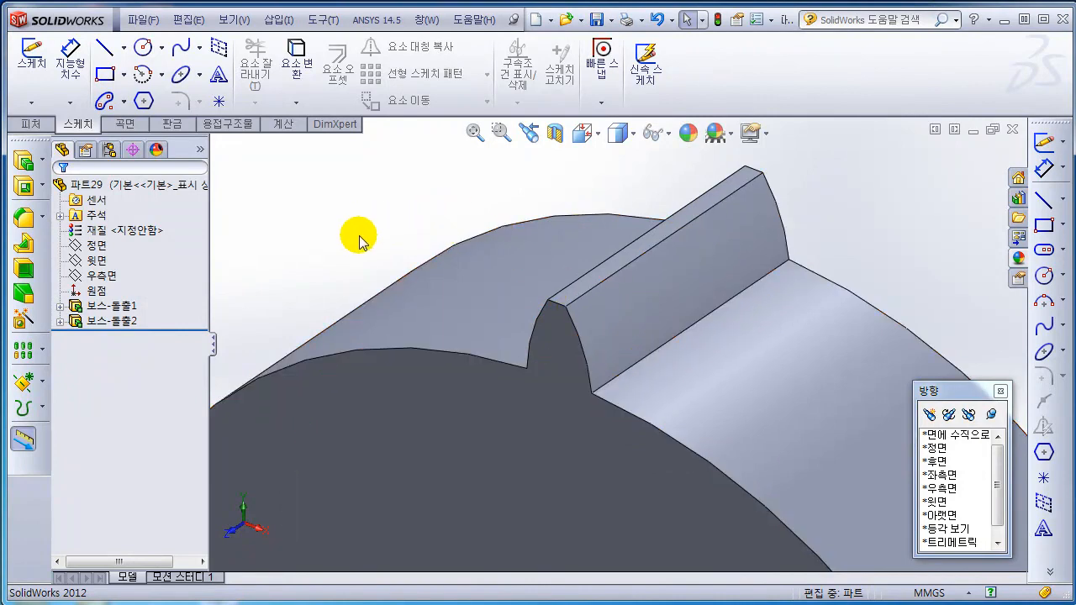
# Step: Fillet the two root edges where the tooth flanks meet the gear body with a 0.5 mm radius
pyautogui.click(43, 218)
pyautogui.click(75, 220)
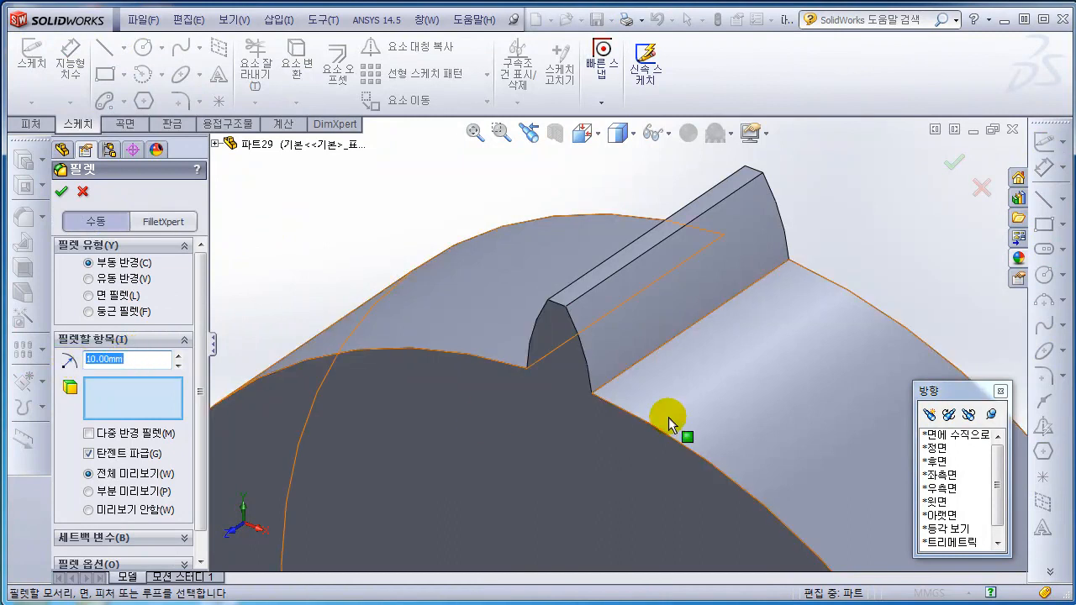
pyautogui.write('0.')
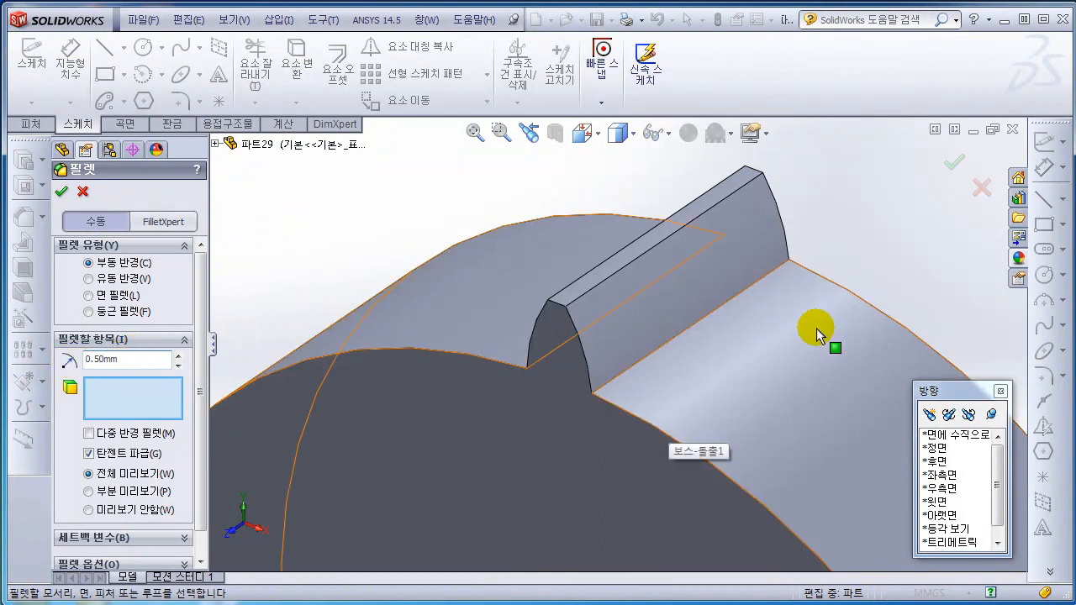
pyautogui.click(618, 386)
pyautogui.moveTo(372, 224); pyautogui.dragTo(588, 269, button='middle')
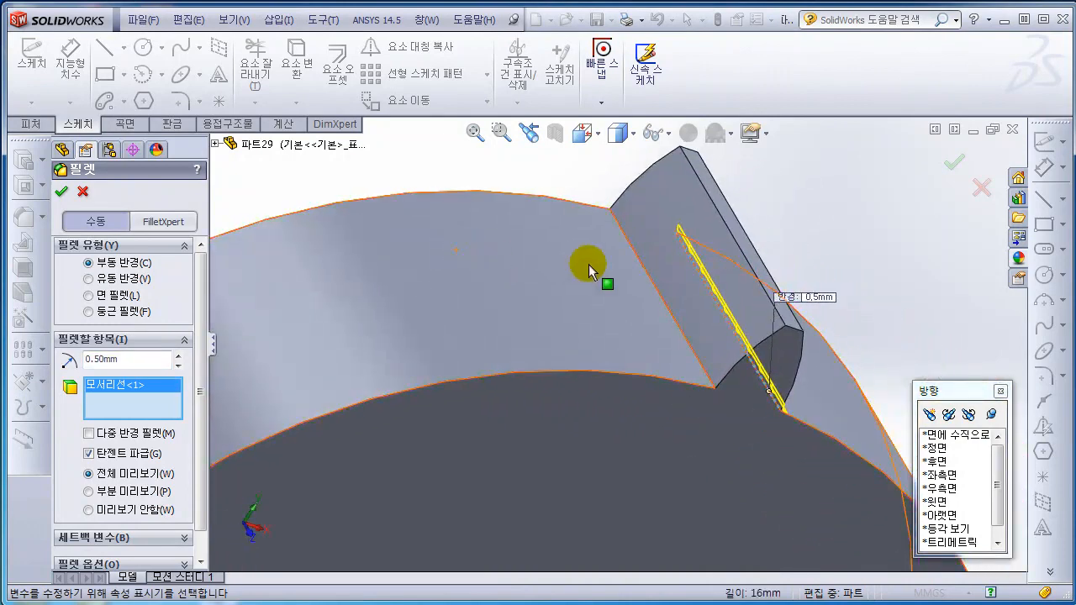
pyautogui.click(651, 281)
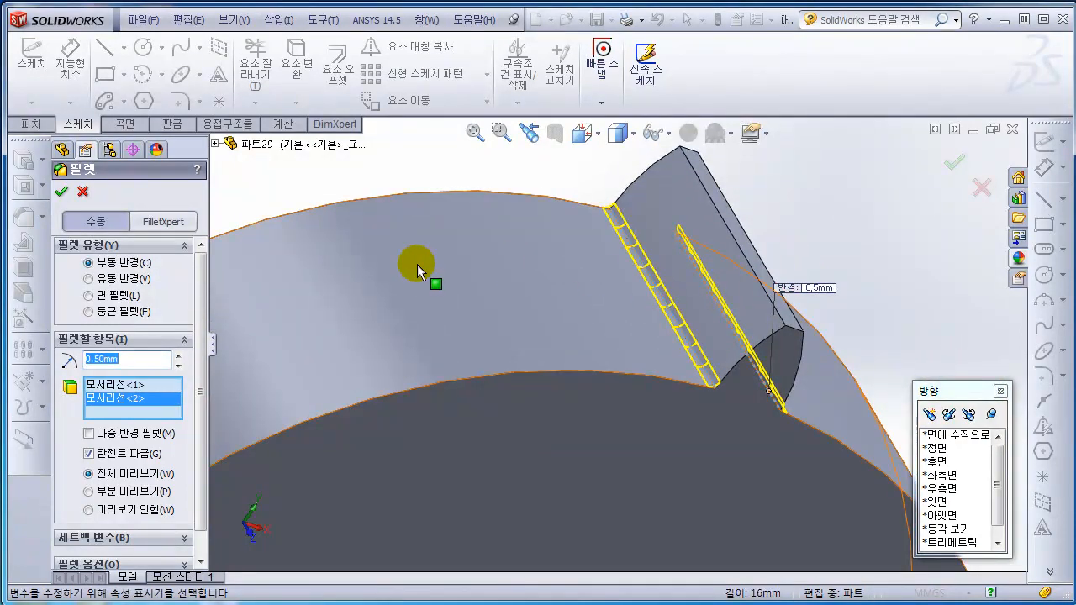
pyautogui.click(60, 191)
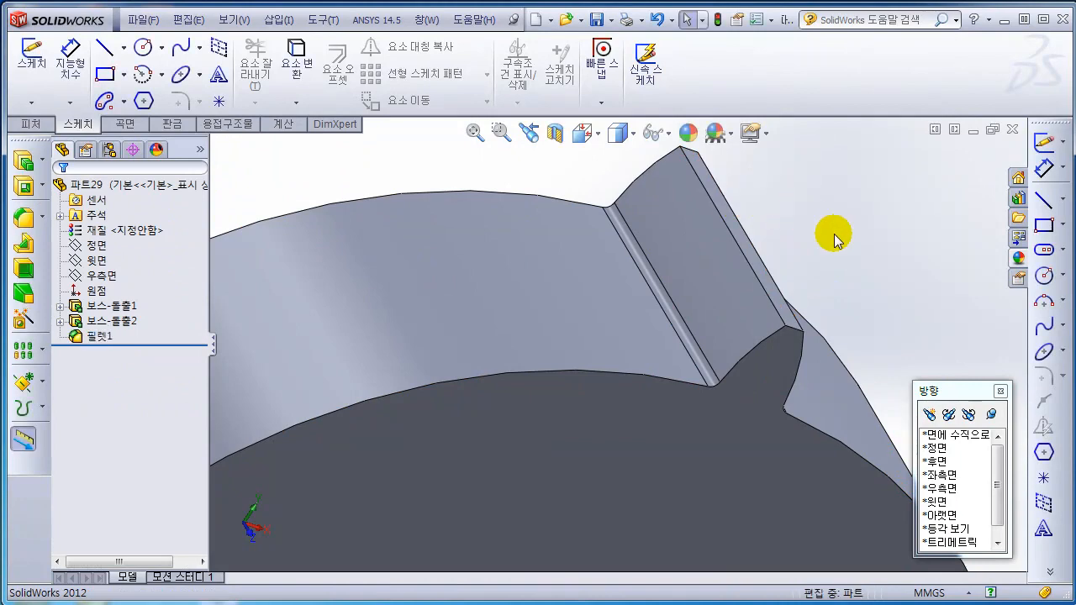
# Step: Examine the filleted tooth at various distances and angles, and close the view orientation list
pyautogui.scroll(3, 879, 314)
pyautogui.moveTo(873, 307); pyautogui.dragTo(794, 317, button='middle')
pyautogui.scroll(2, 771, 400)
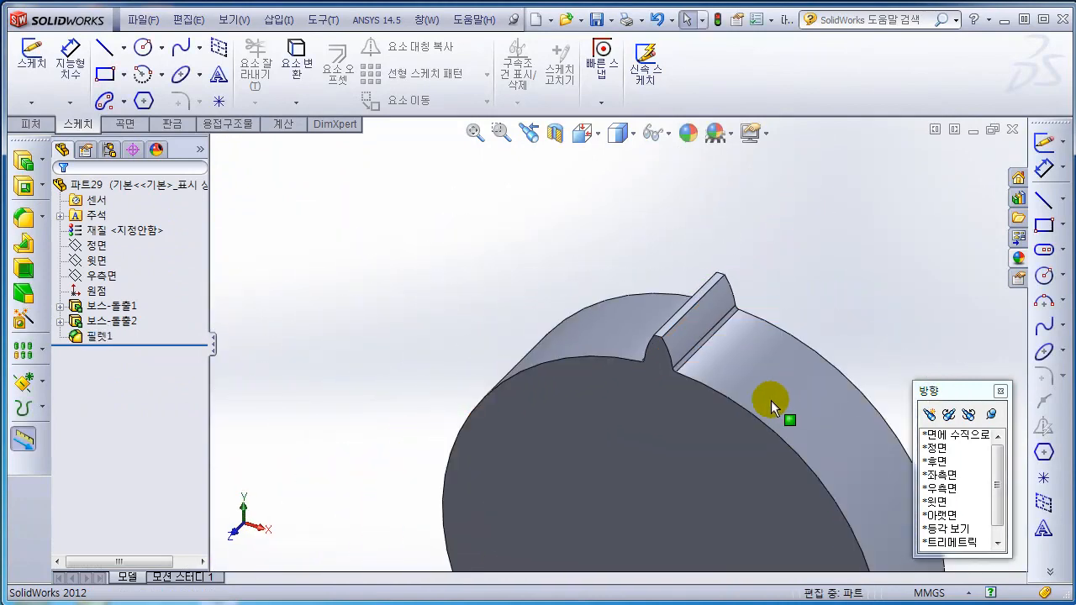
pyautogui.scroll(-3, 769, 402)
pyautogui.scroll(3, 672, 467)
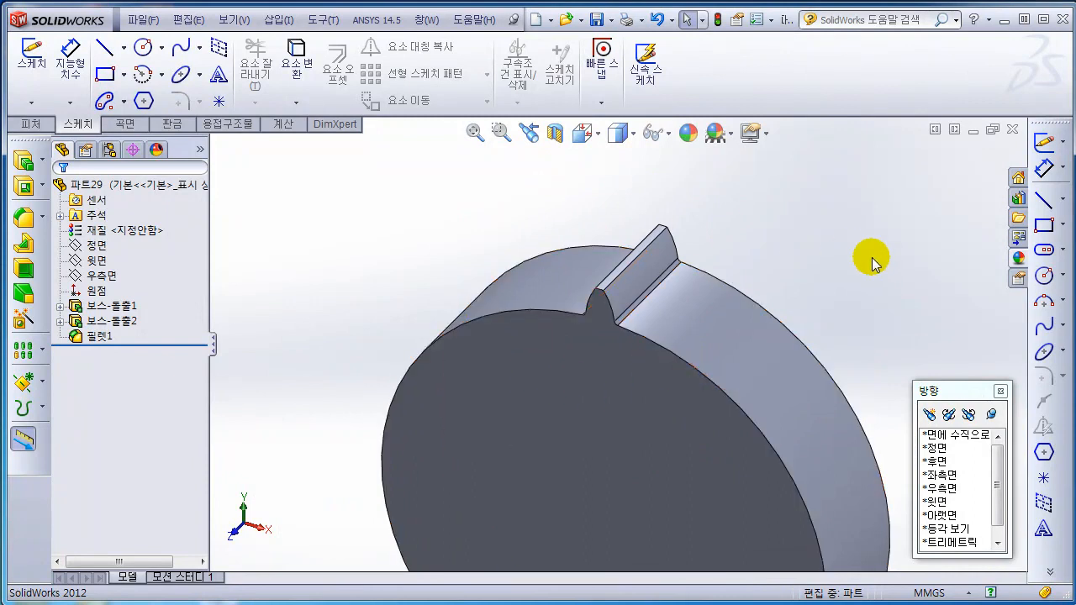
pyautogui.click(1000, 391)
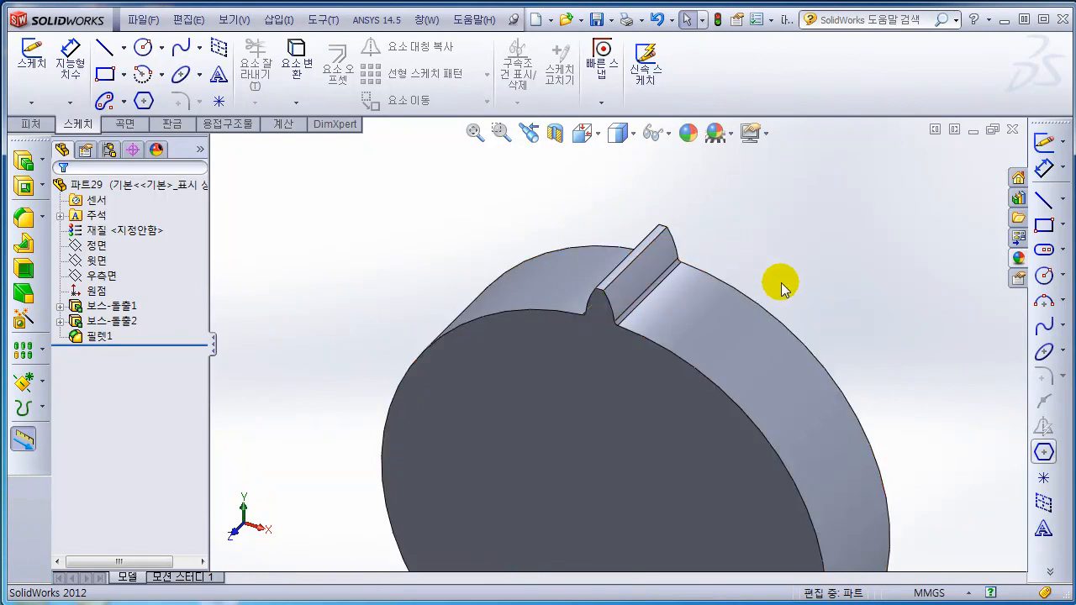
pyautogui.moveTo(781, 284); pyautogui.dragTo(739, 266, button='middle')
pyautogui.scroll(2, 629, 293)
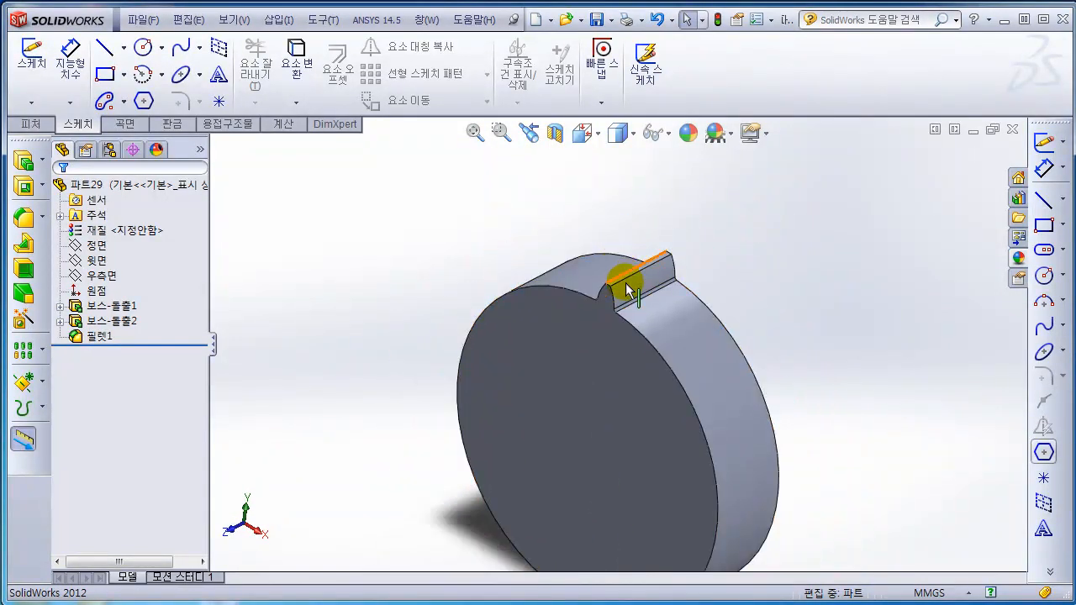
pyautogui.scroll(-6, 634, 308)
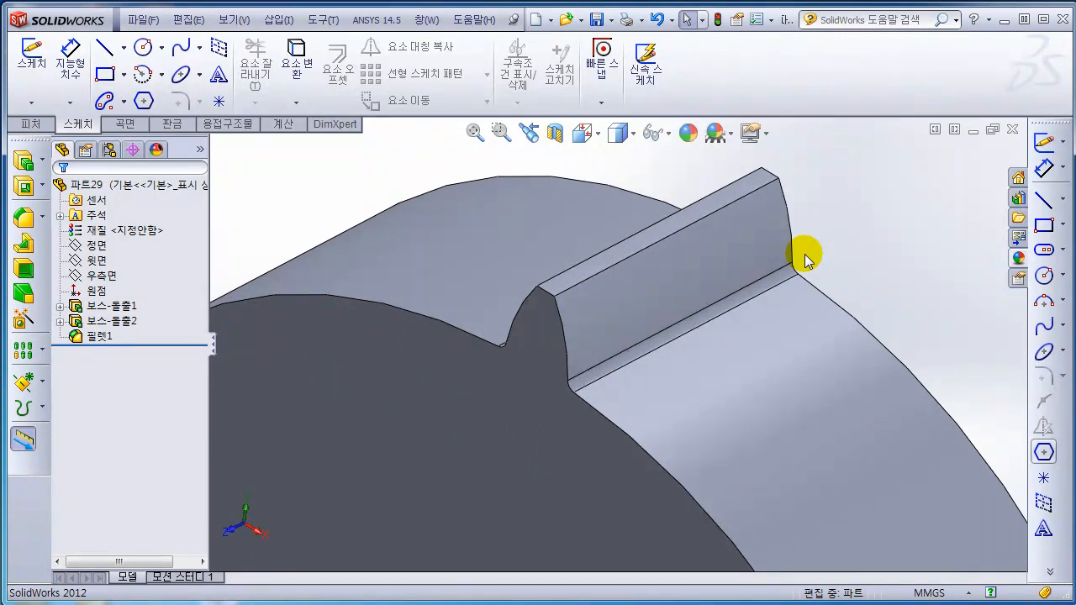
# Step: Chamfer the front and back end edges of the tooth tip by 1 mm at 45 degrees
pyautogui.click(42, 218)
pyautogui.click(80, 234)
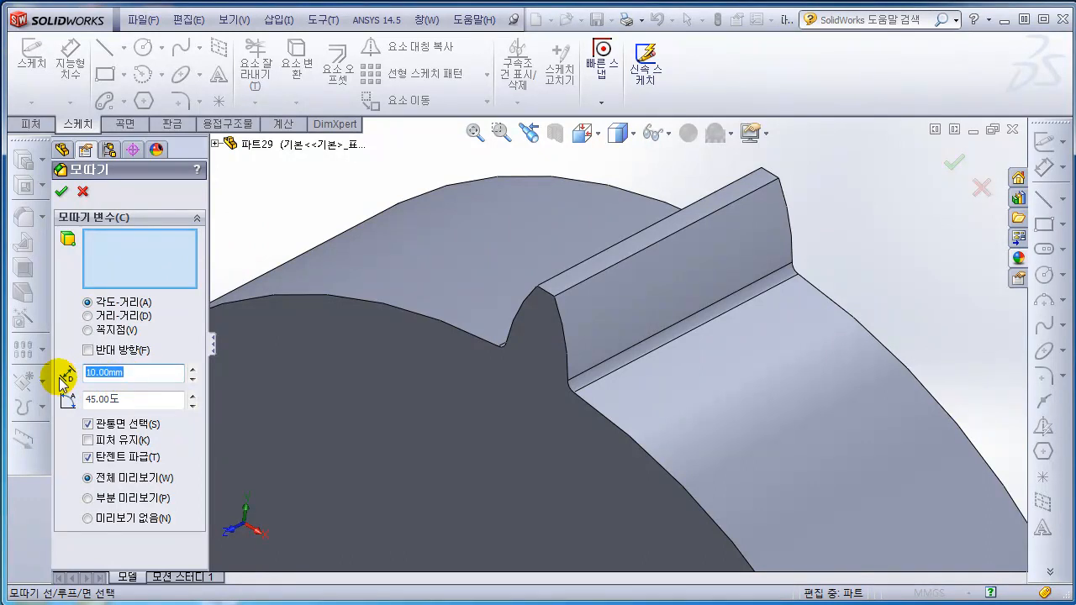
pyautogui.write('1')
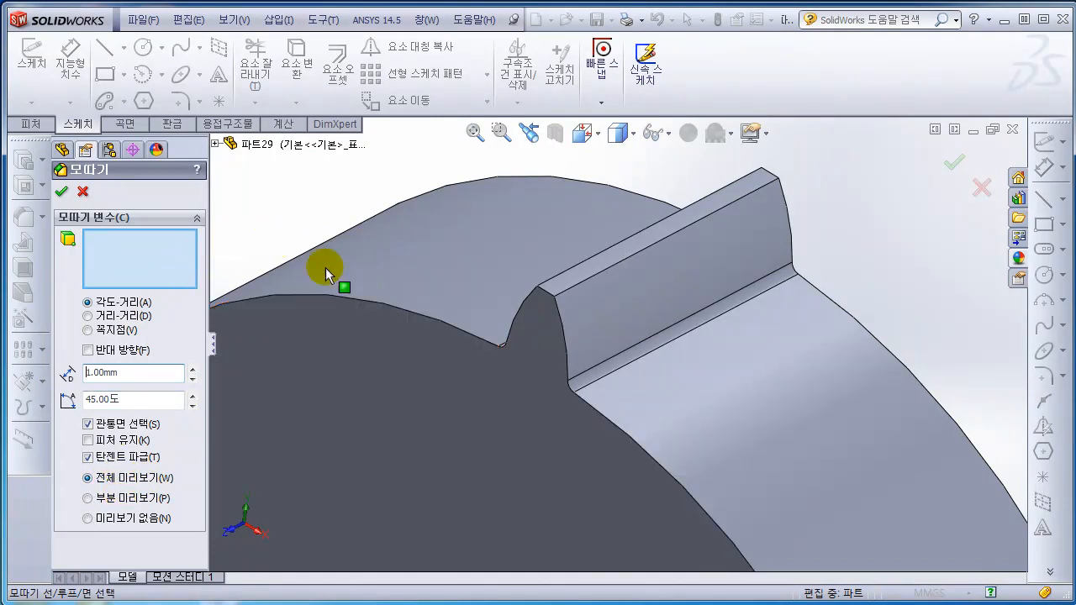
pyautogui.click(546, 295)
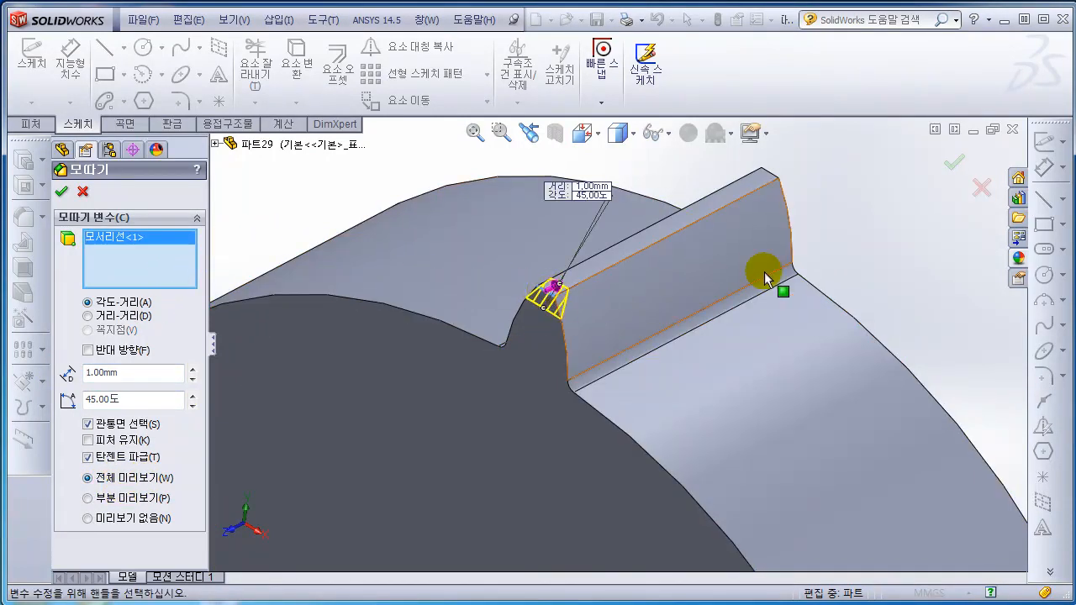
pyautogui.moveTo(865, 244); pyautogui.dragTo(810, 163, button='middle')
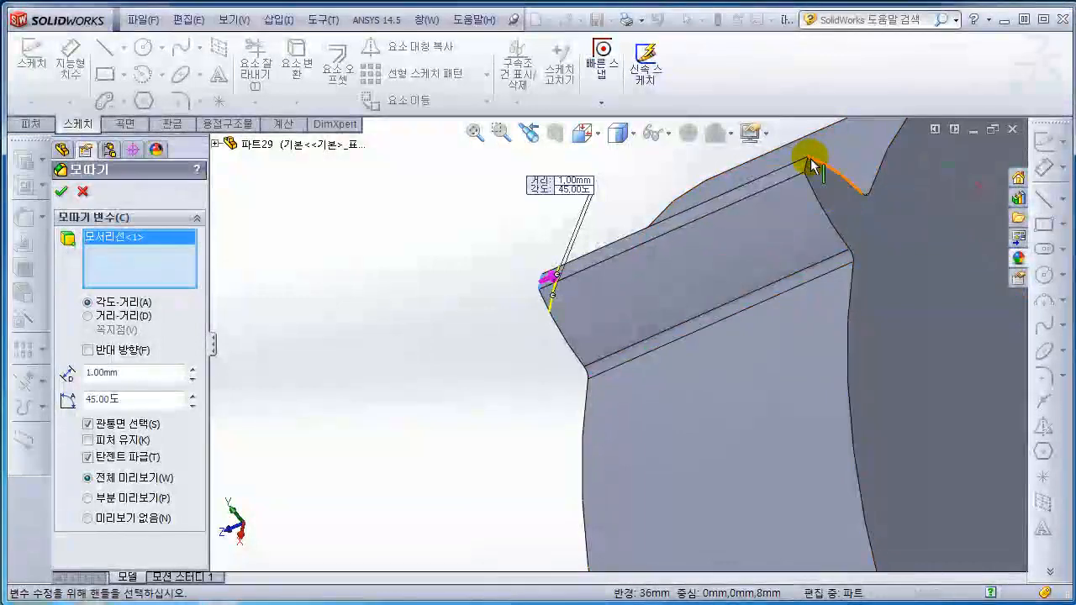
pyautogui.click(807, 170)
pyautogui.moveTo(379, 270); pyautogui.dragTo(305, 250, button='middle')
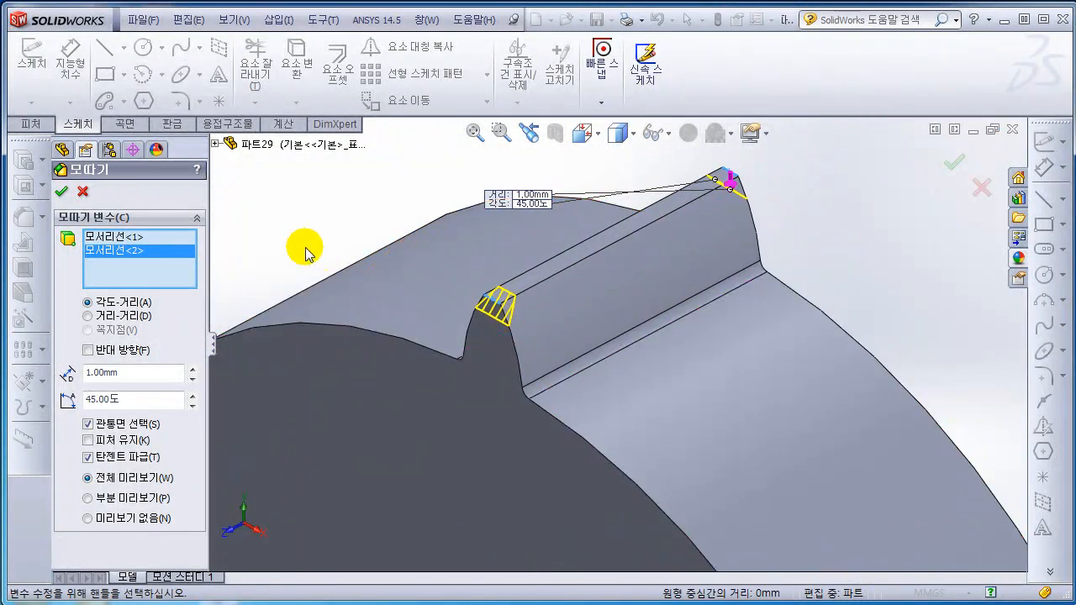
pyautogui.click(63, 194)
pyautogui.scroll(6, 763, 312)
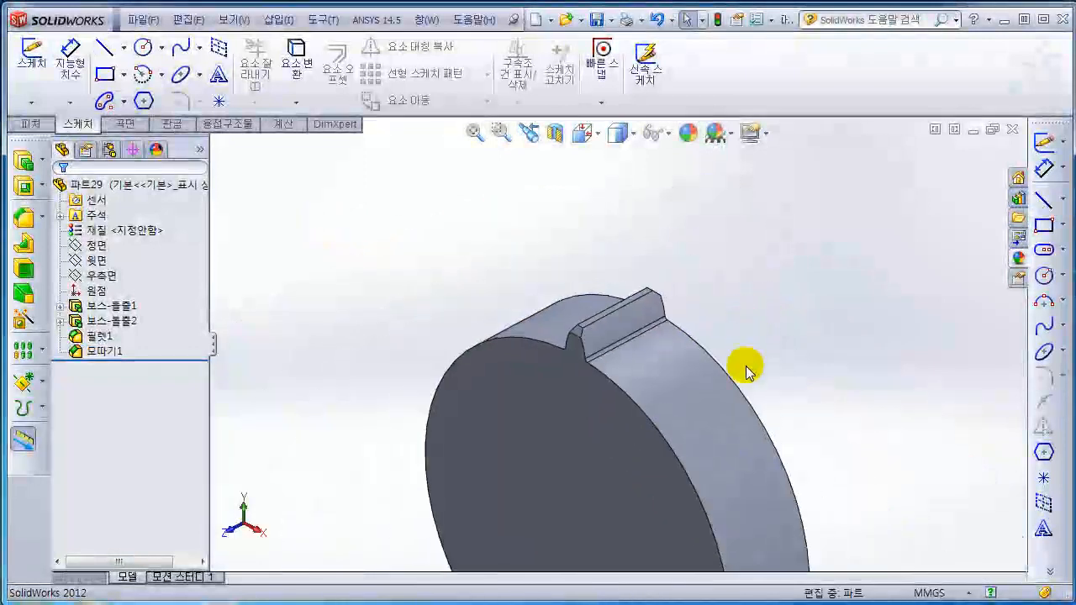
pyautogui.scroll(3, 746, 374)
pyautogui.scroll(-2, 657, 490)
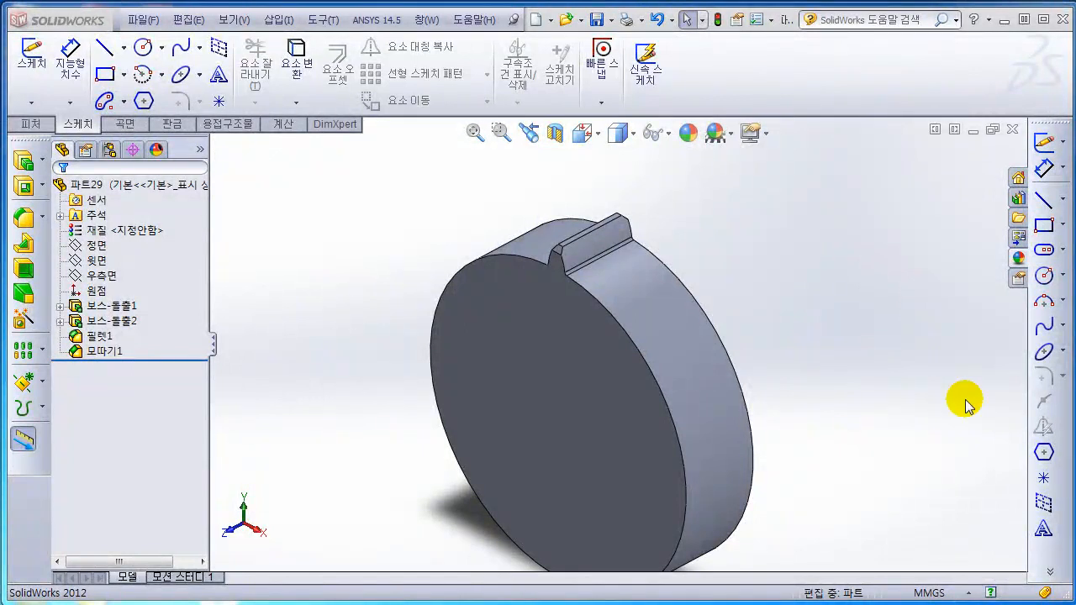
# Step: Turn on the display of temporary axes for the gear body with its single finished tooth
pyautogui.moveTo(759, 350); pyautogui.dragTo(784, 320, button='middle')
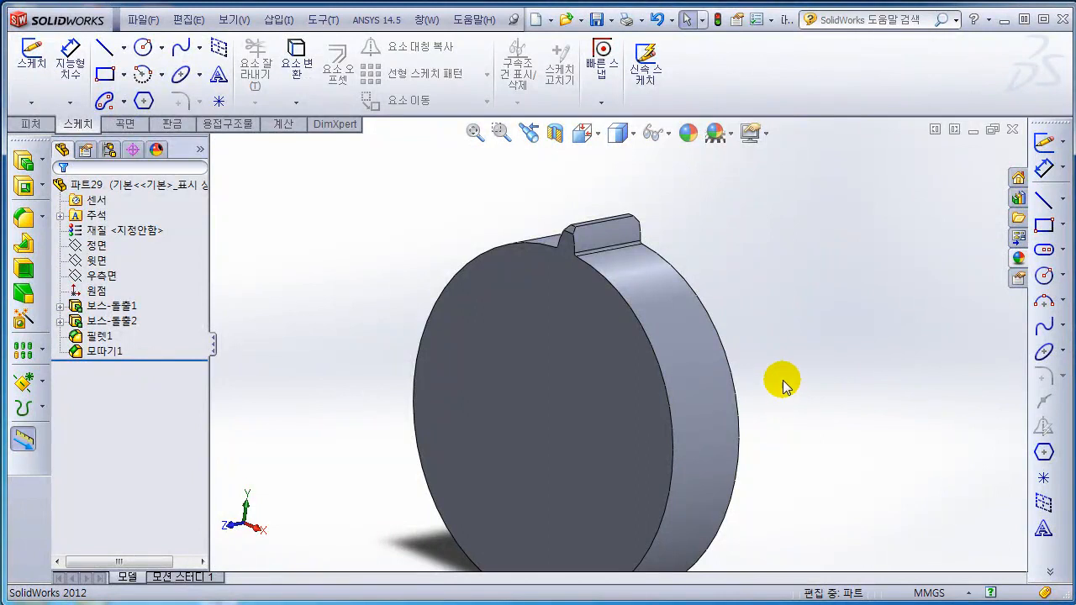
pyautogui.moveTo(781, 363); pyautogui.dragTo(779, 385, button='middle')
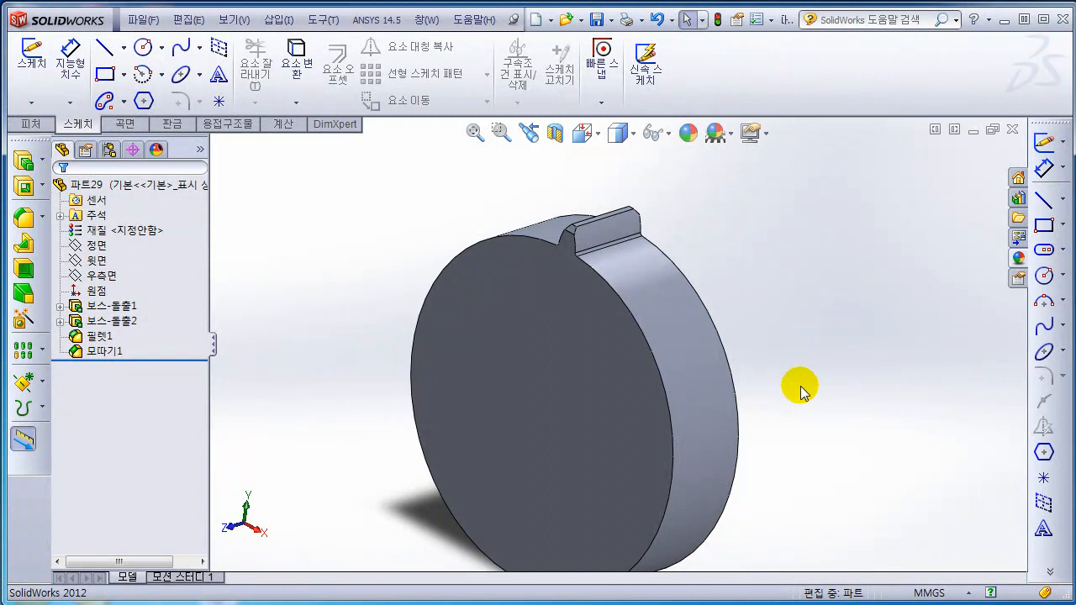
pyautogui.moveTo(800, 384); pyautogui.dragTo(789, 436, button='middle')
pyautogui.scroll(2, 609, 494)
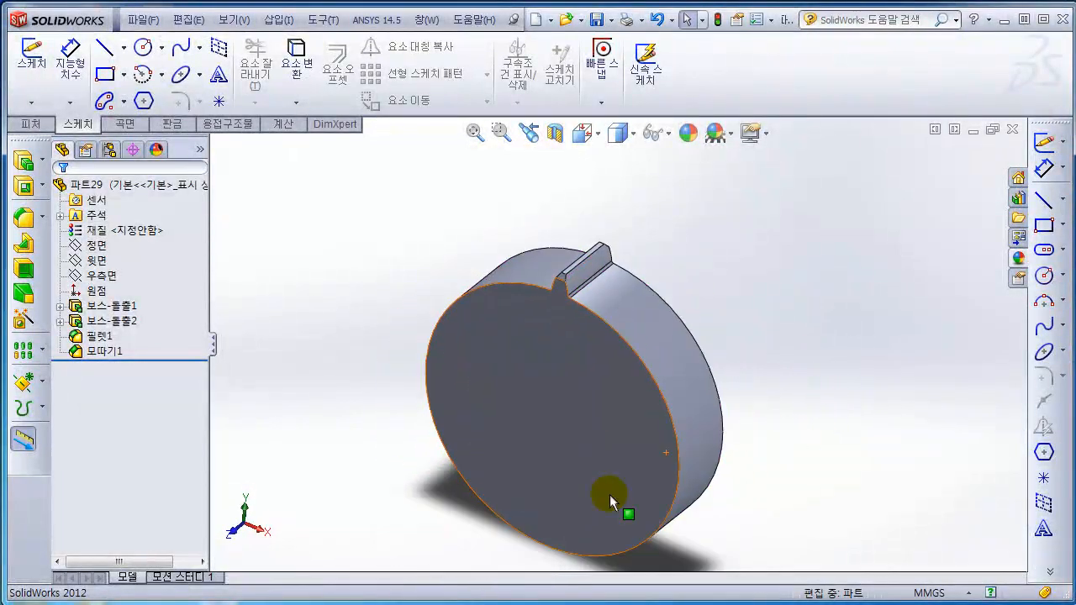
pyautogui.scroll(-2, 606, 496)
pyautogui.scroll(1, 585, 448)
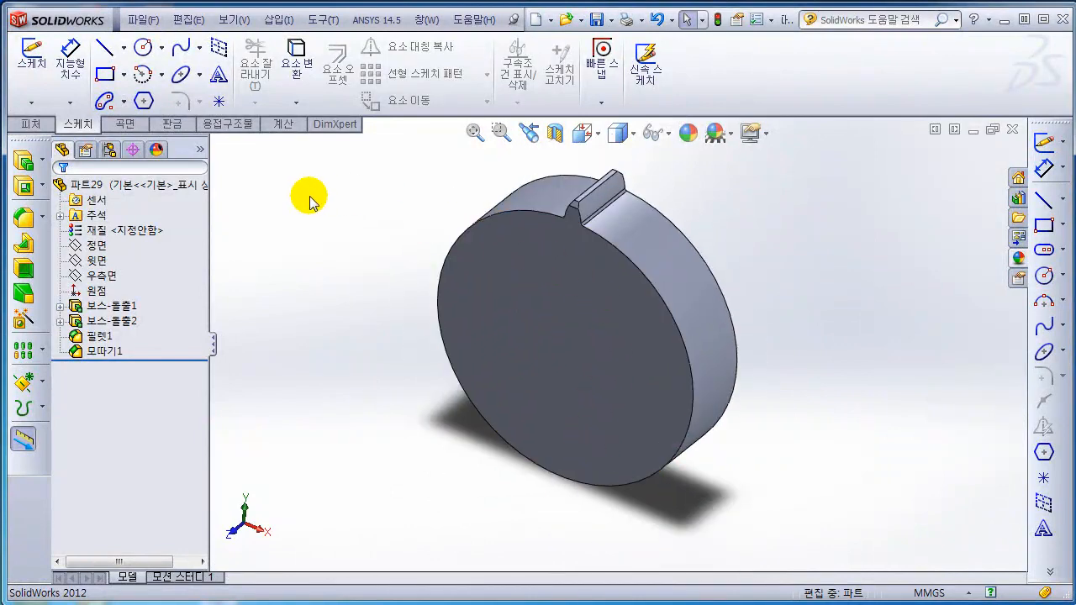
pyautogui.click(229, 21)
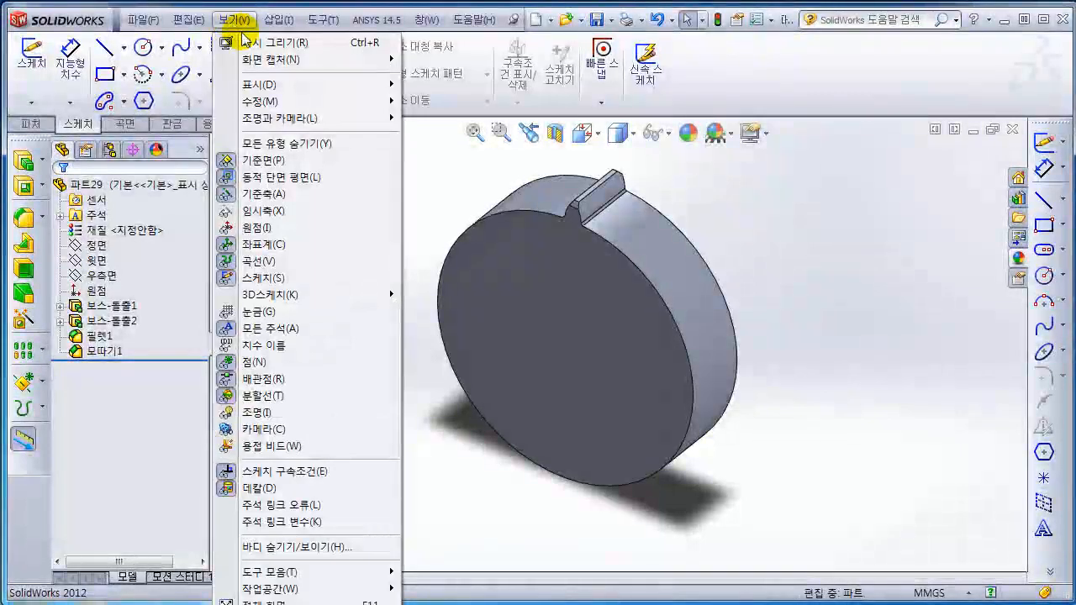
pyautogui.click(232, 212)
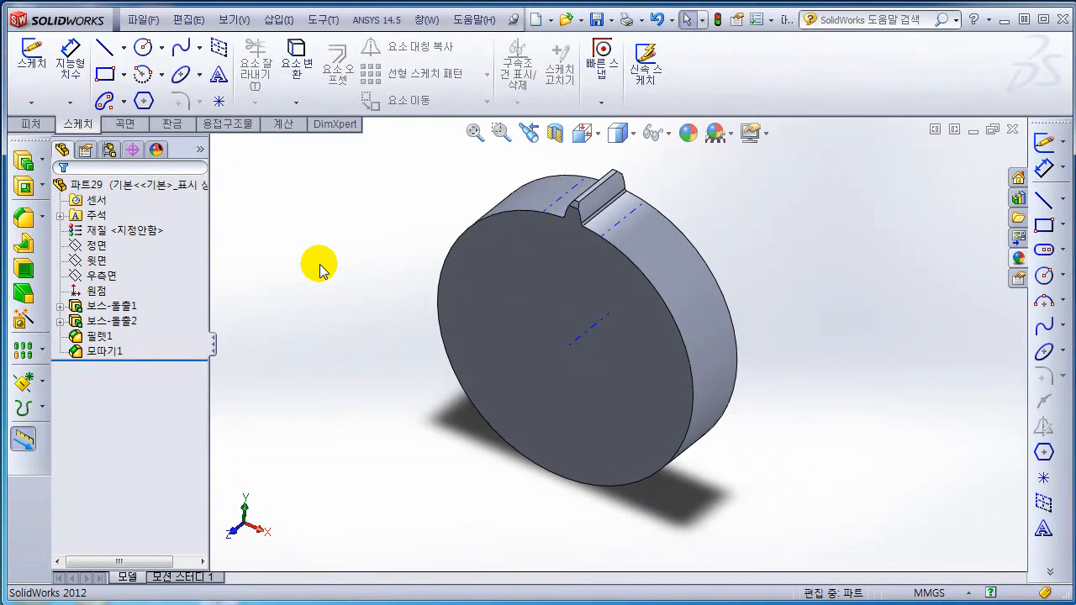
pyautogui.moveTo(345, 293)
pyautogui.mouseDown(button='middle')
pyautogui.moveTo(344, 257)
pyautogui.moveTo(350, 278)
pyautogui.mouseUp(button='middle')
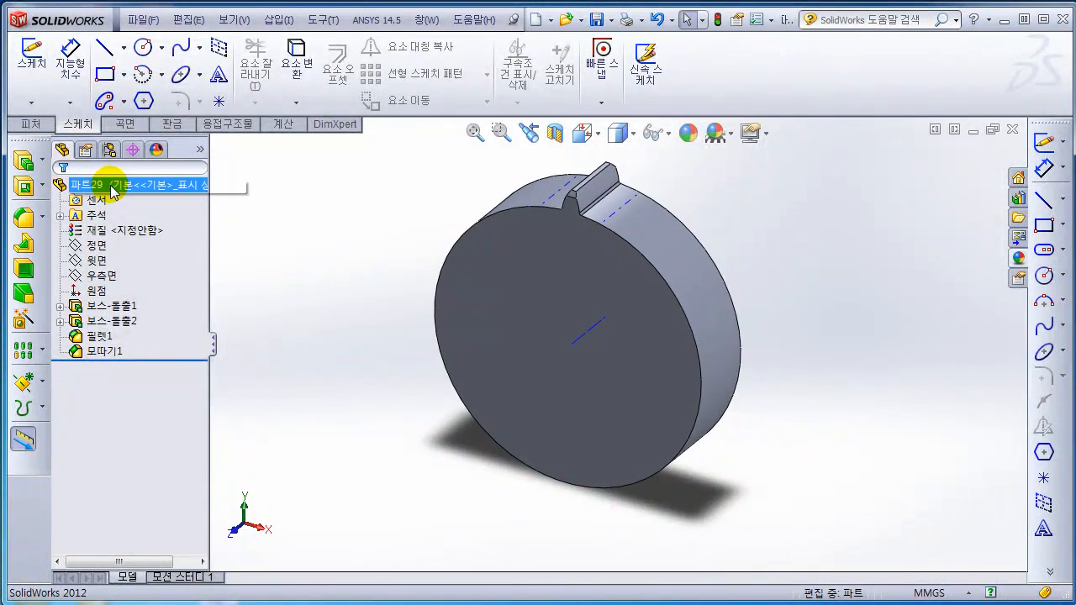
# Step: Circular-pattern the tooth's extrusion, fillet and chamfer as 34 equally spaced instances over 360 degrees about the gear body's central axis
pyautogui.click(30, 125)
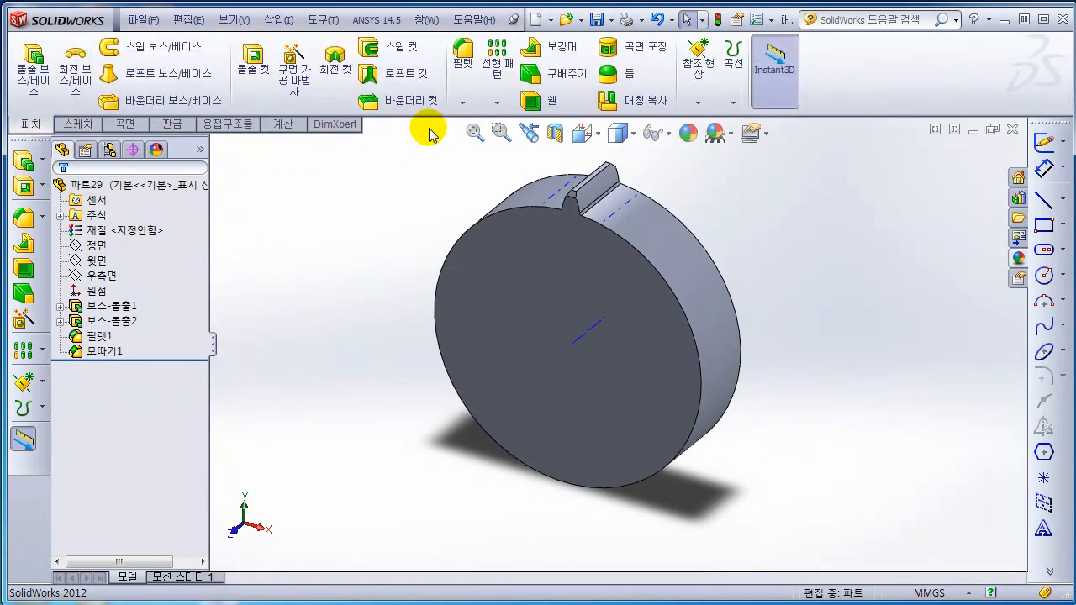
pyautogui.click(498, 103)
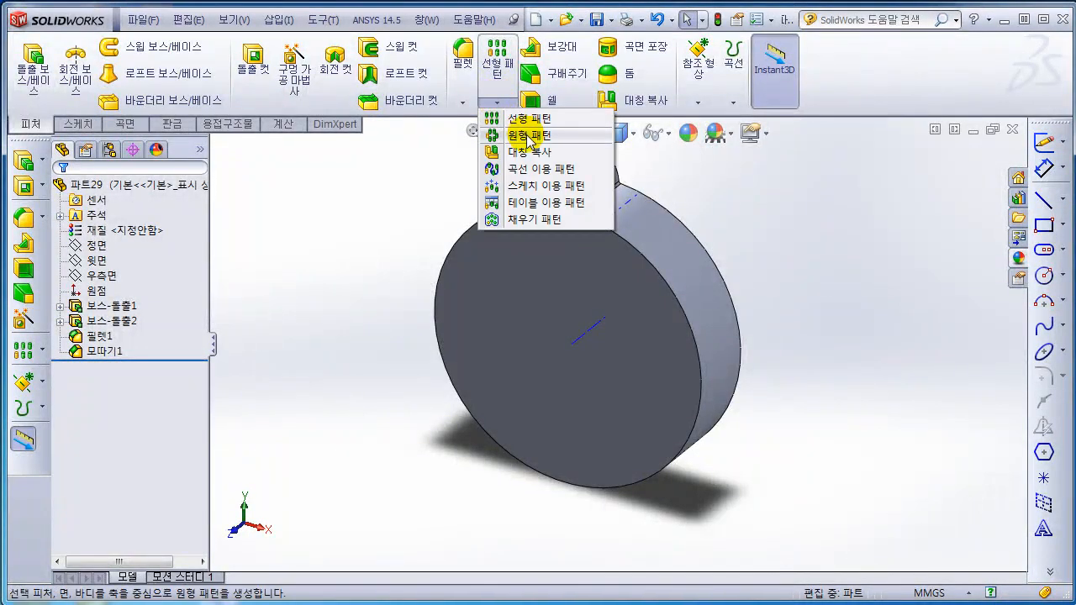
pyautogui.click(522, 135)
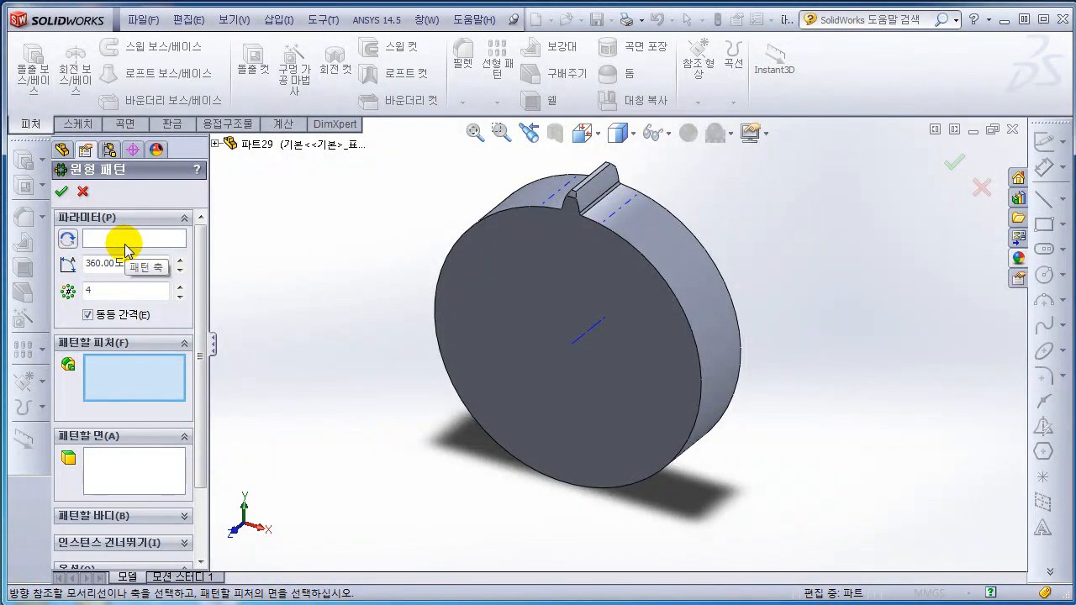
pyautogui.click(586, 339)
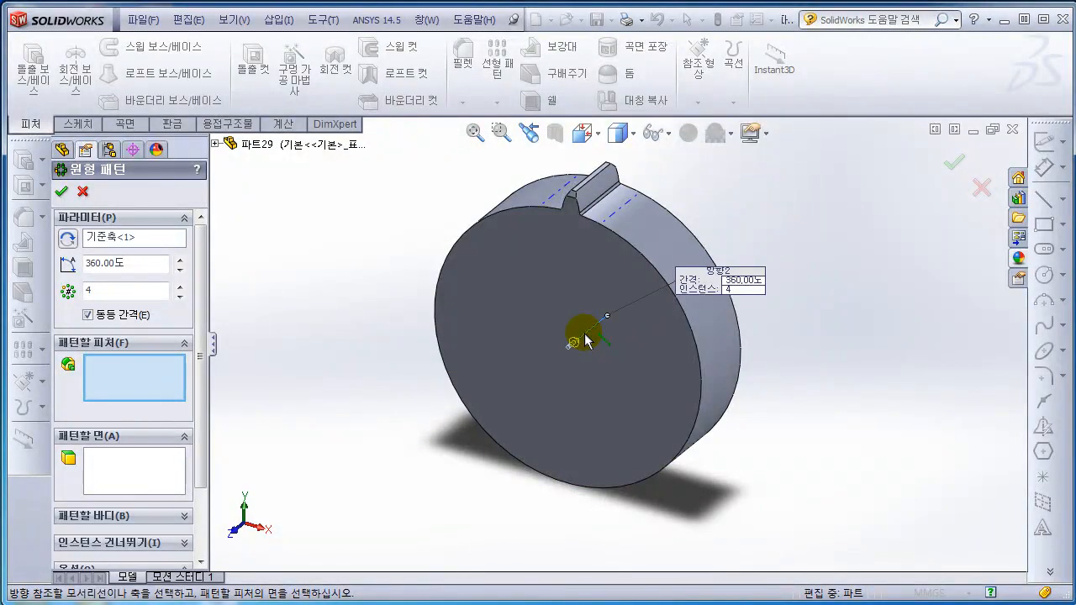
pyautogui.doubleClick(82, 290)
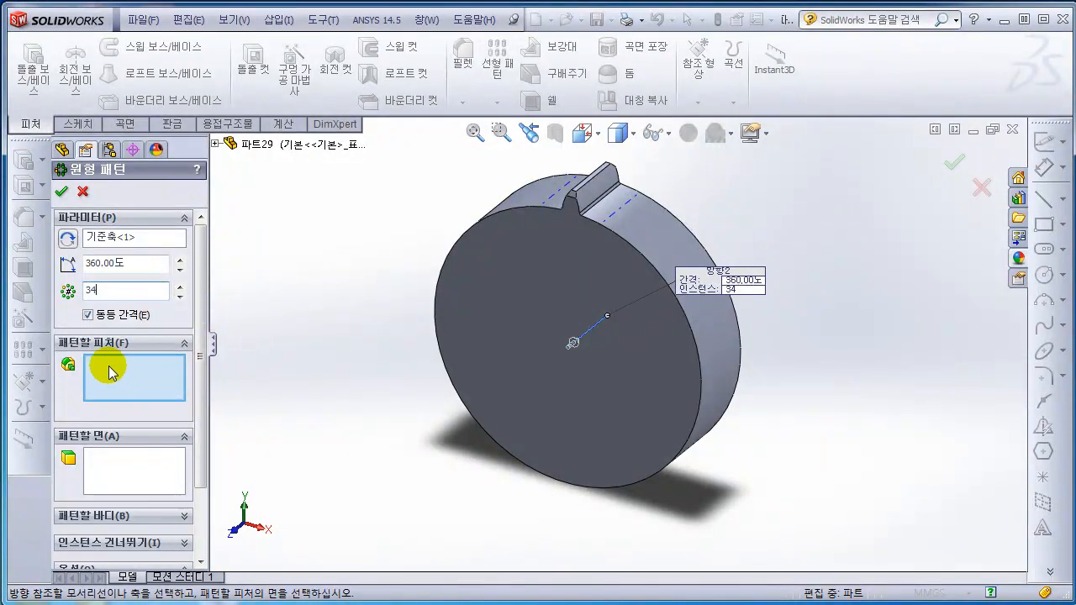
pyautogui.click(215, 145)
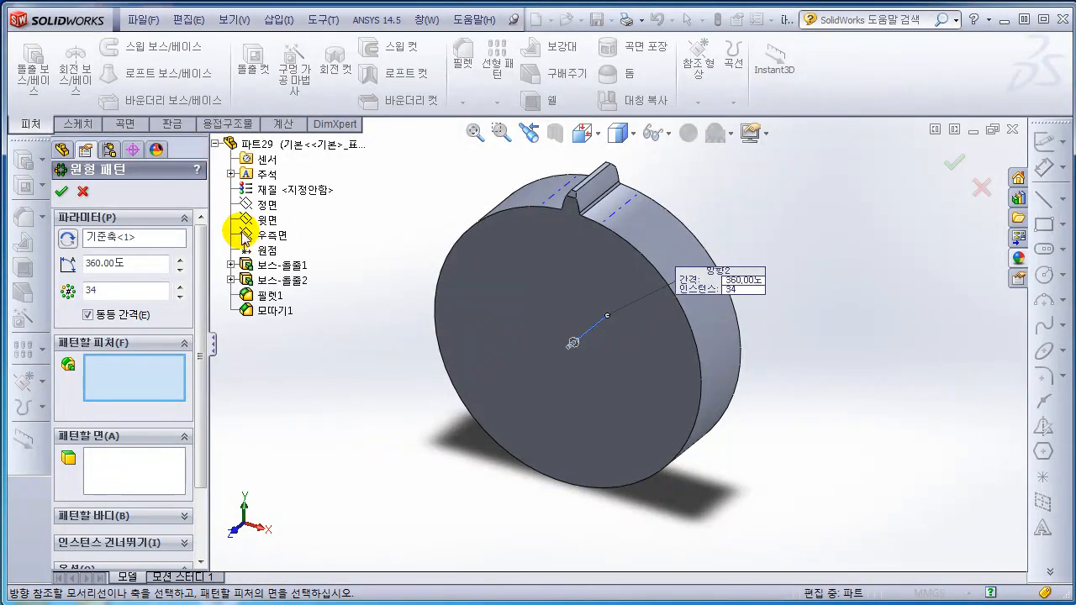
pyautogui.click(271, 311)
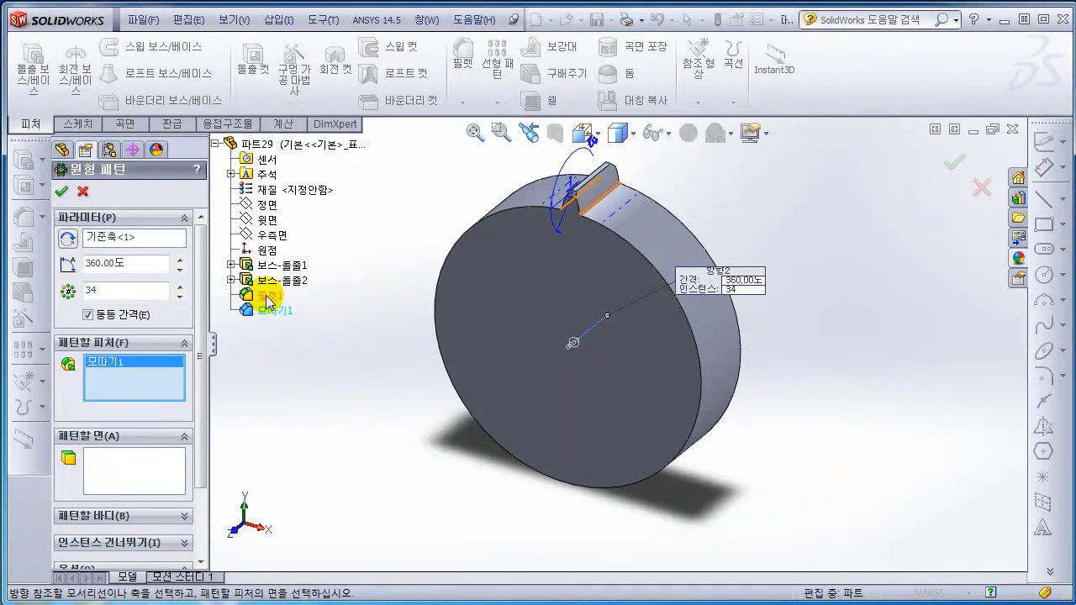
pyautogui.click(269, 299)
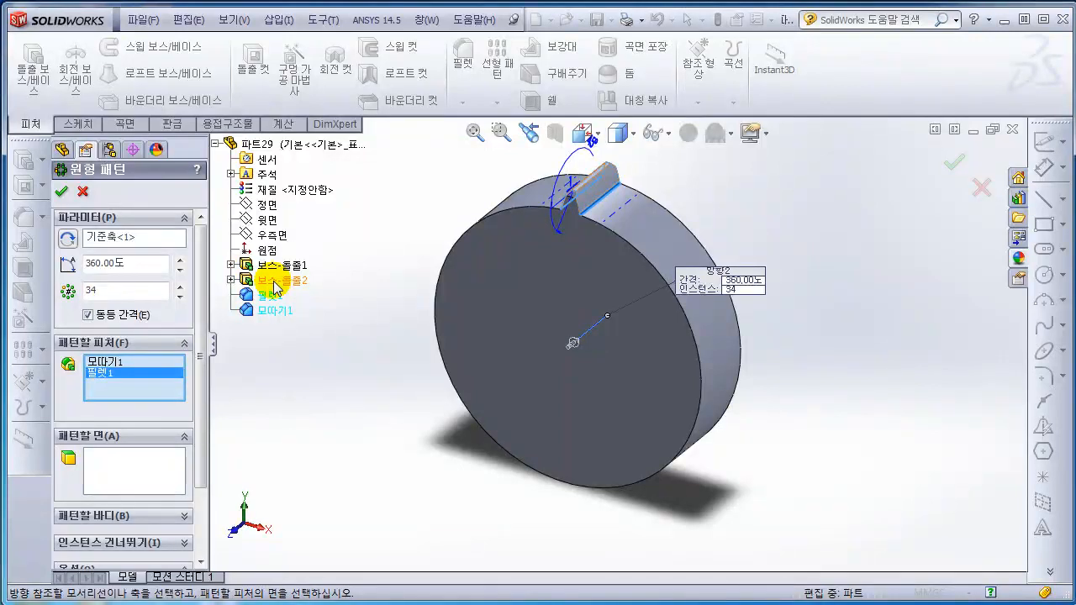
pyautogui.click(275, 286)
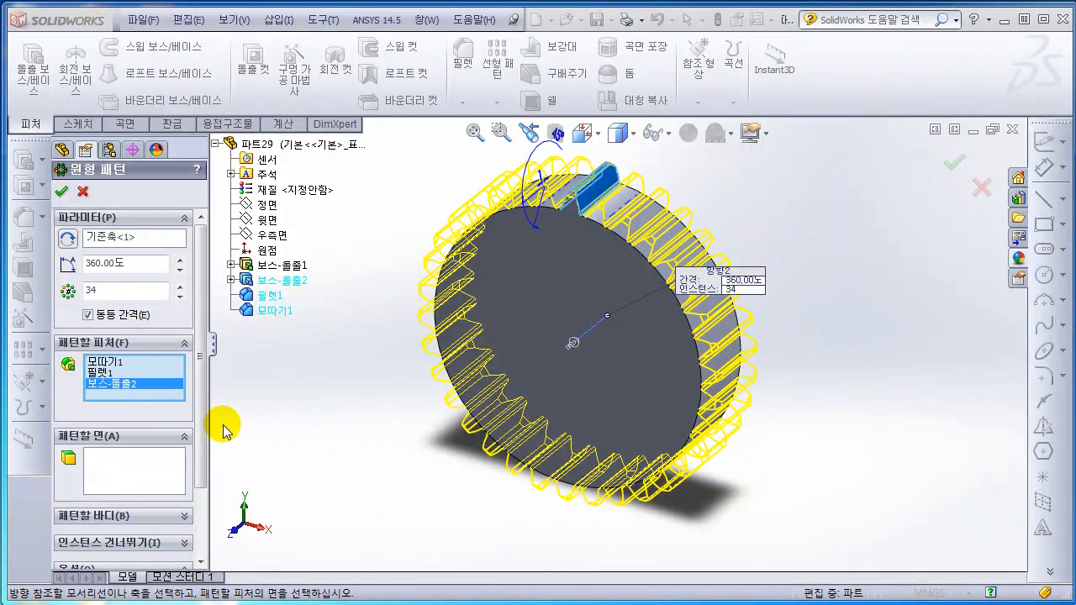
pyautogui.moveTo(202, 408)
pyautogui.mouseDown()
pyautogui.moveTo(202, 488)
pyautogui.moveTo(193, 391)
pyautogui.mouseUp()
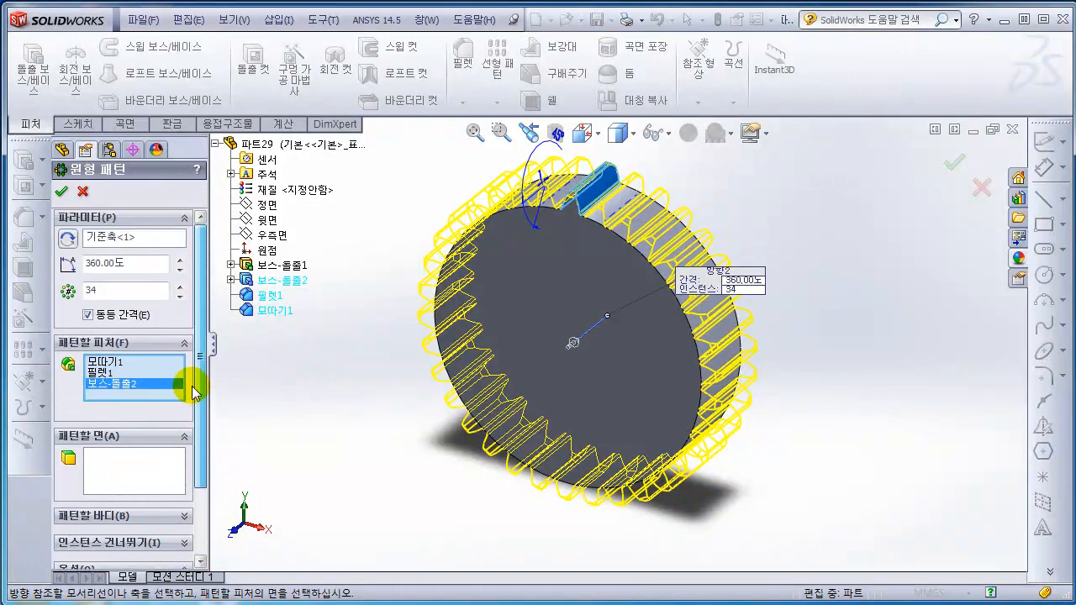
pyautogui.click(62, 191)
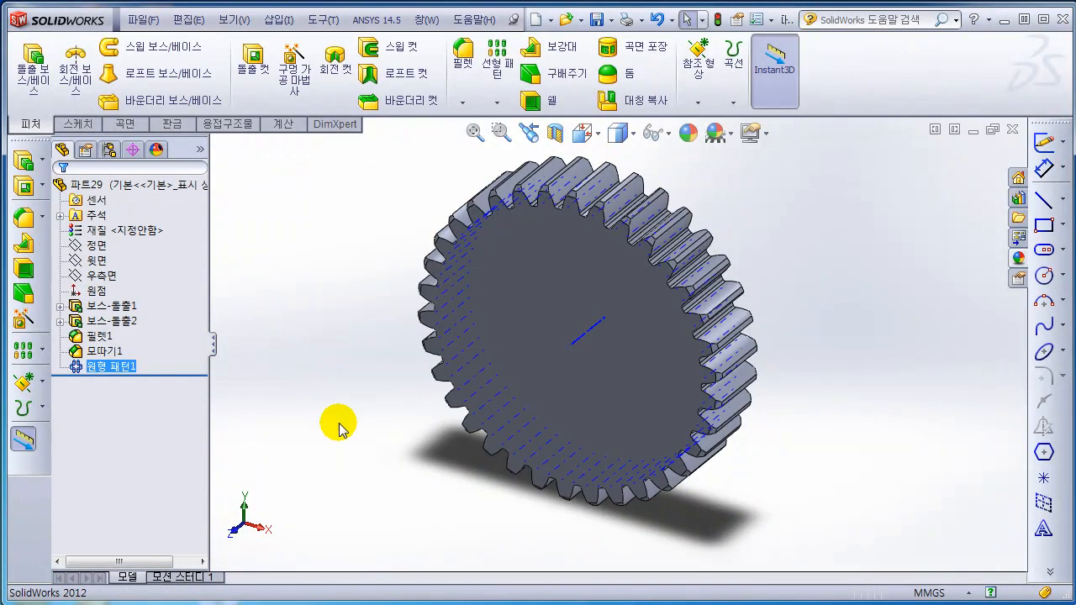
# Step: Turn off the display of temporary axes and set the patterned gear to the isometric view
pyautogui.moveTo(389, 445); pyautogui.dragTo(353, 405, button='middle')
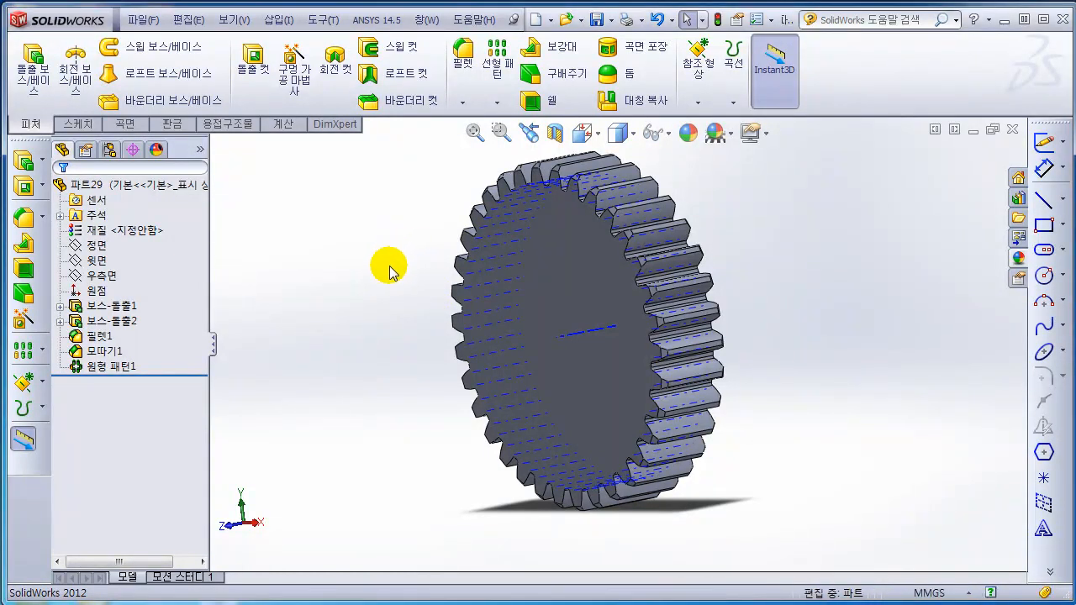
pyautogui.scroll(1, 391, 269)
pyautogui.click(234, 19)
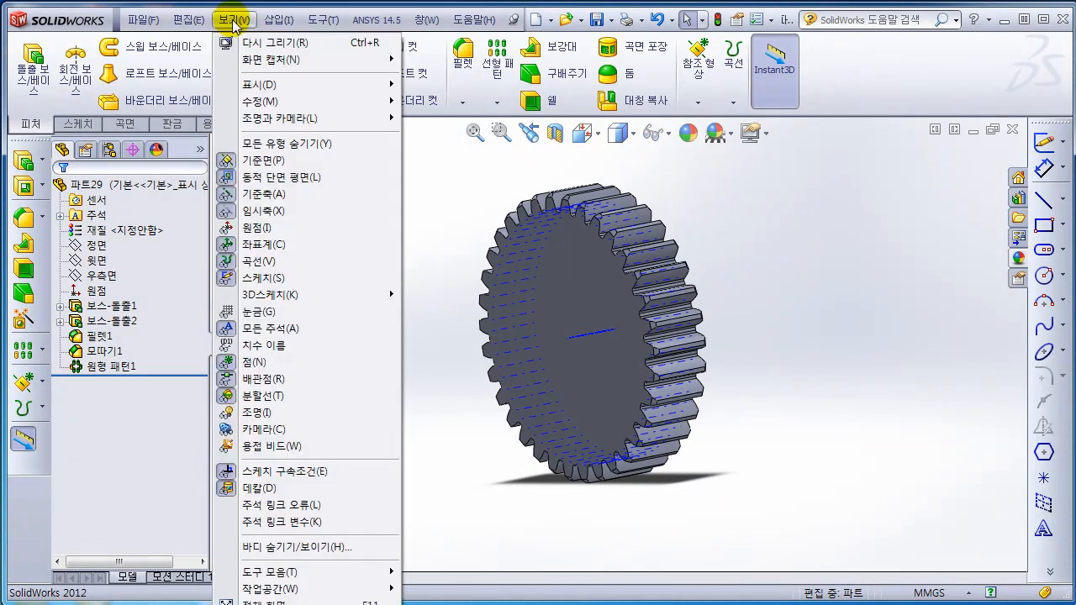
pyautogui.click(231, 209)
pyautogui.scroll(2, 405, 311)
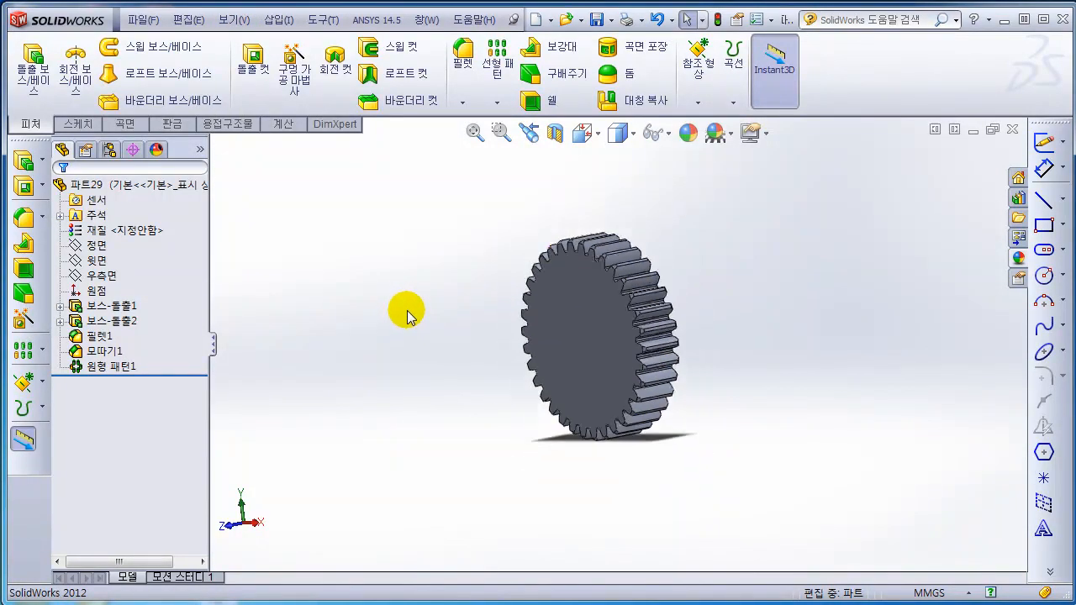
pyautogui.scroll(-2, 506, 216)
pyautogui.scroll(1, 485, 303)
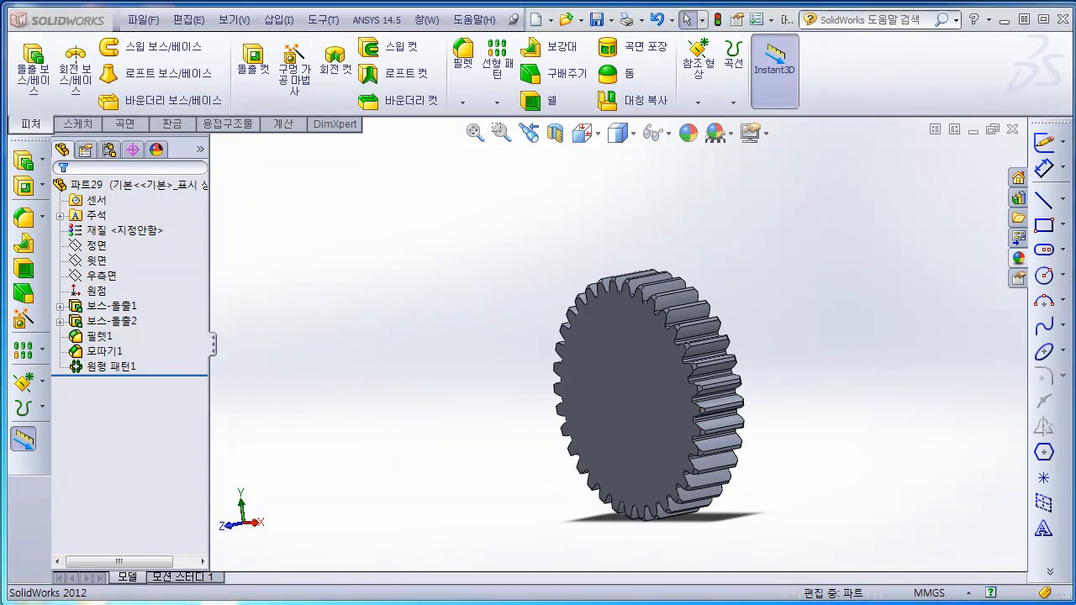
pyautogui.hotkey('ctrl', '7')
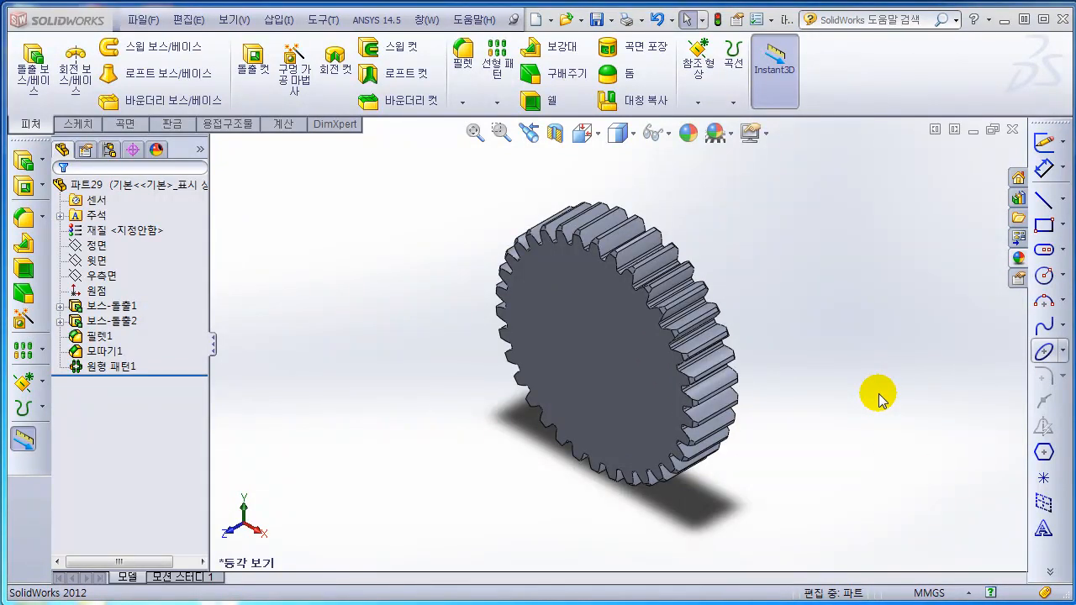
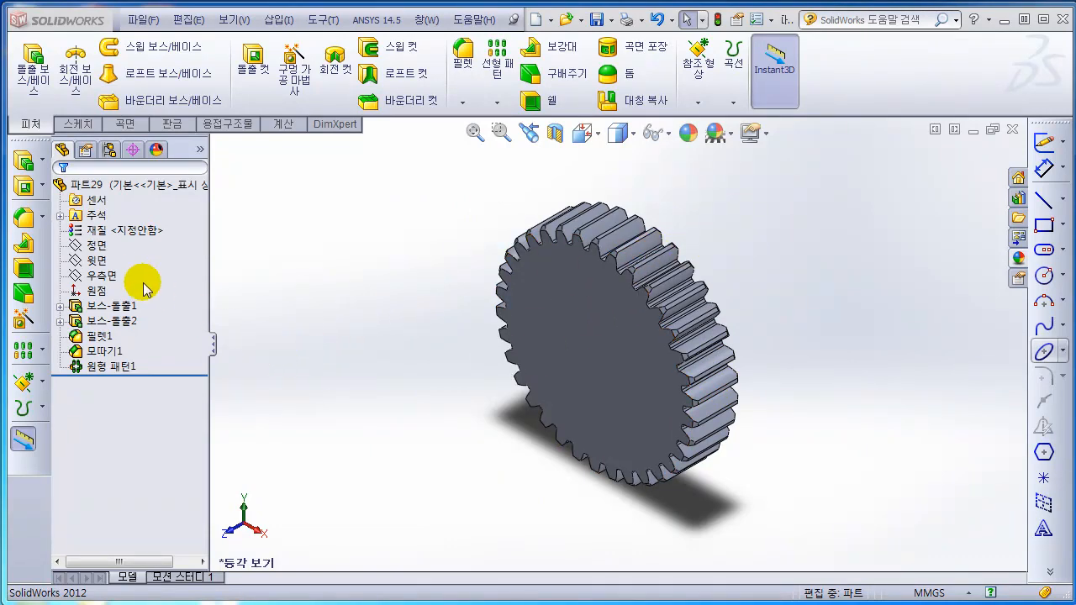
# Step: Start a sketch on the front plane, viewed head-on, and draw a circle about 34 mm in diameter centred on the origin
pyautogui.click(99, 246)
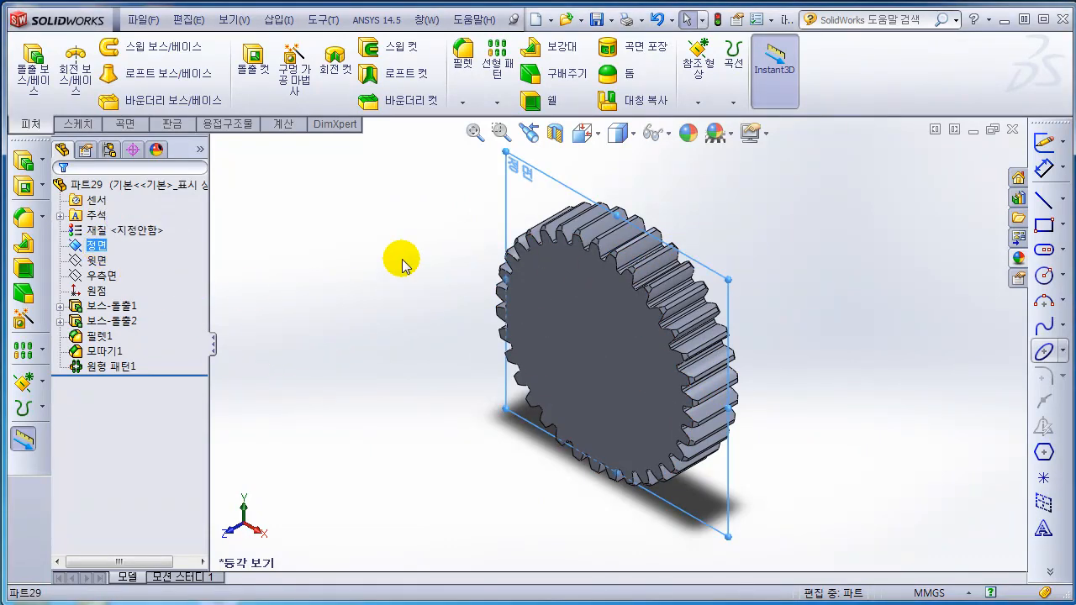
pyautogui.moveTo(401, 258)
pyautogui.mouseDown(button='middle')
pyautogui.moveTo(355, 272)
pyautogui.moveTo(401, 262)
pyautogui.mouseUp(button='middle')
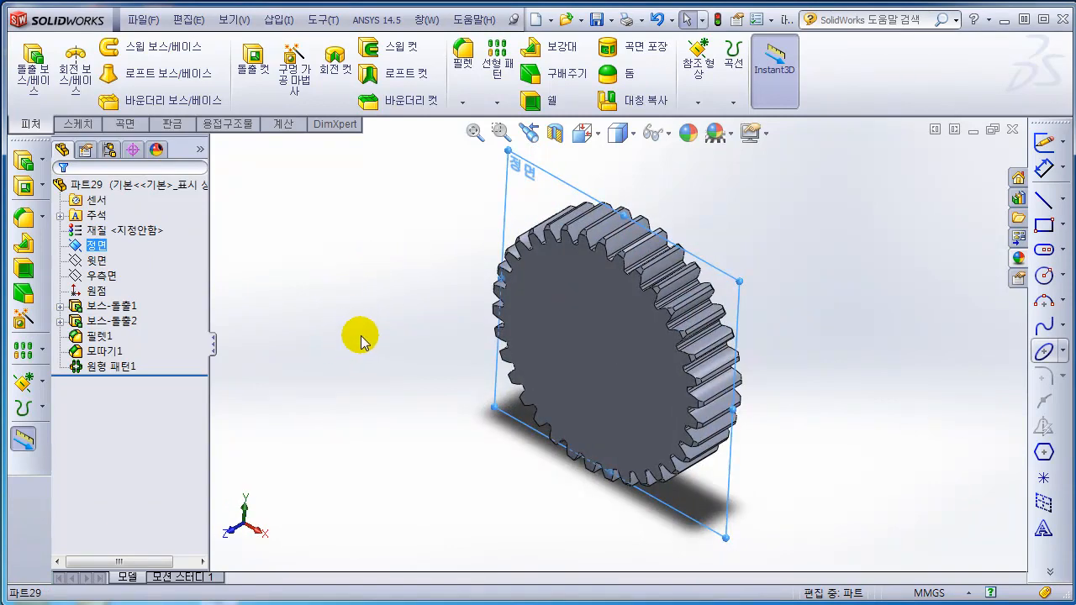
pyautogui.click(1040, 143)
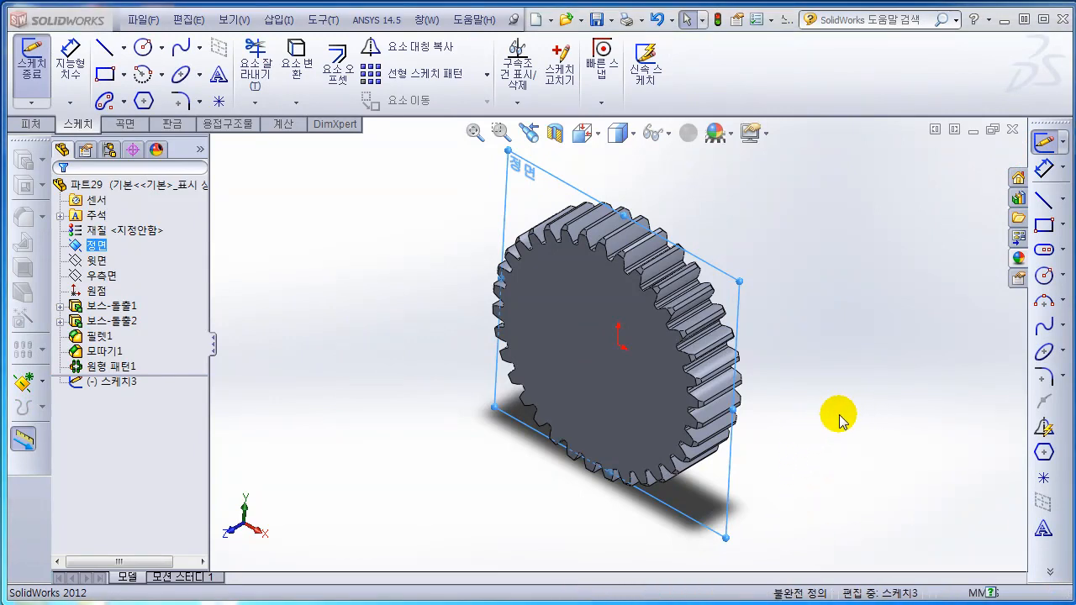
pyautogui.press('space')
pyautogui.click(955, 447)
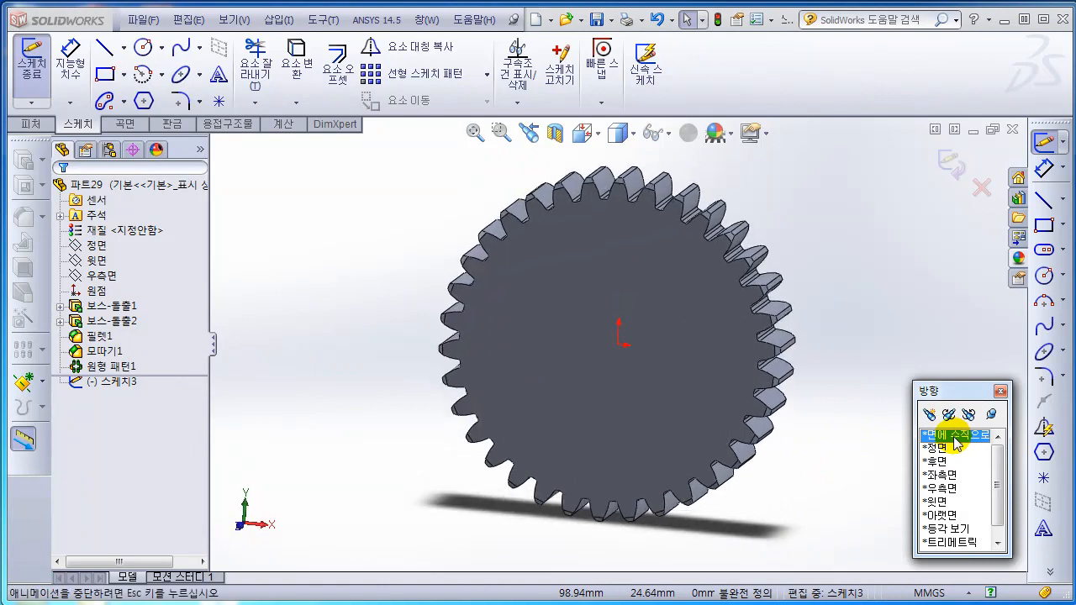
pyautogui.click(1000, 392)
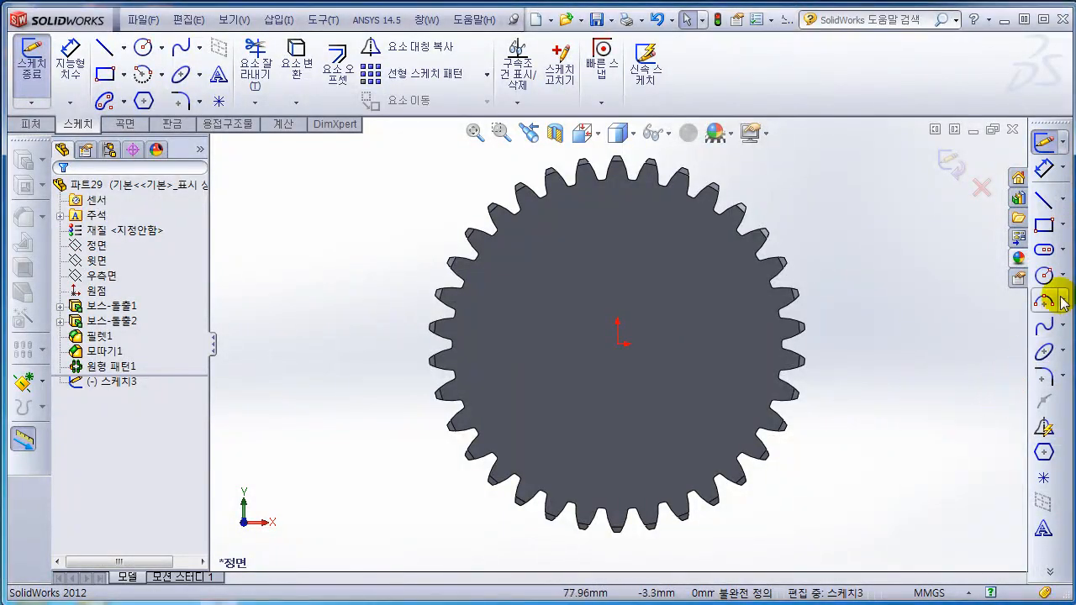
pyautogui.click(1044, 275)
pyautogui.click(618, 345)
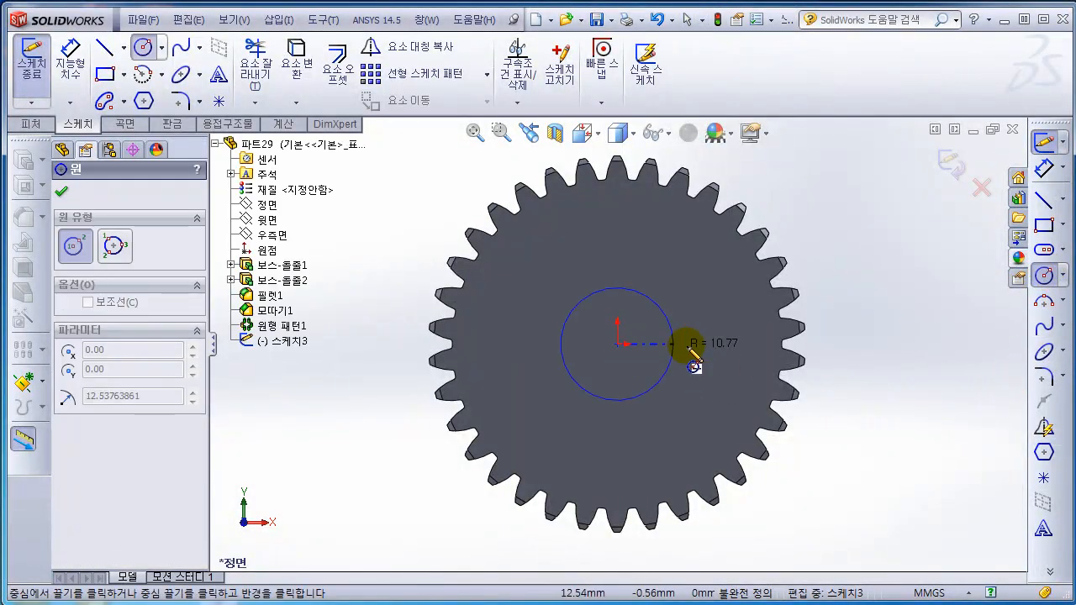
pyautogui.click(704, 340)
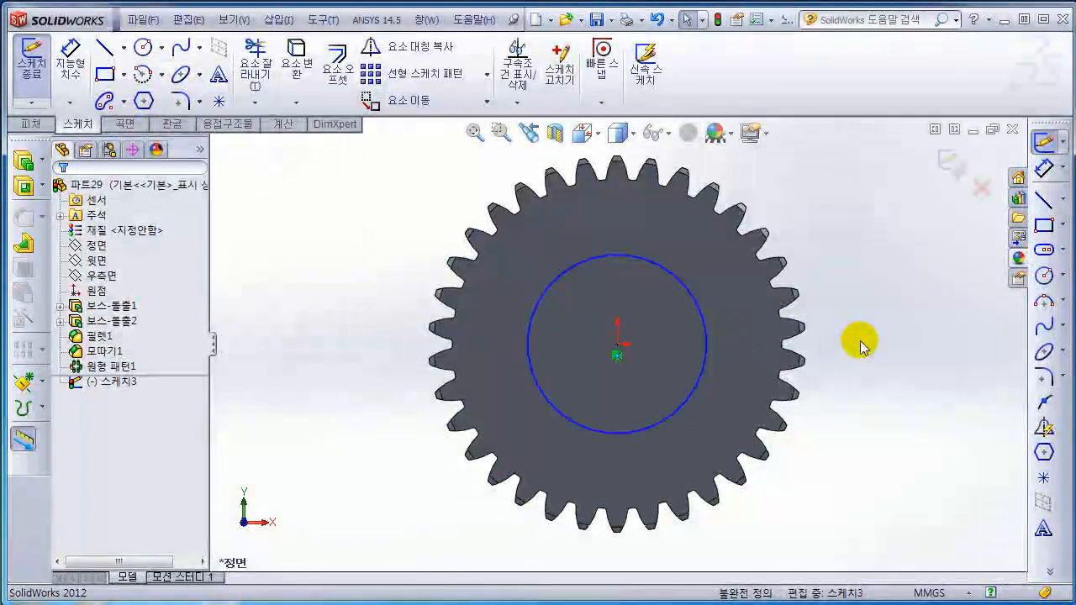
# Step: Dimension the circle's diameter as 30 mm
pyautogui.click(1044, 168)
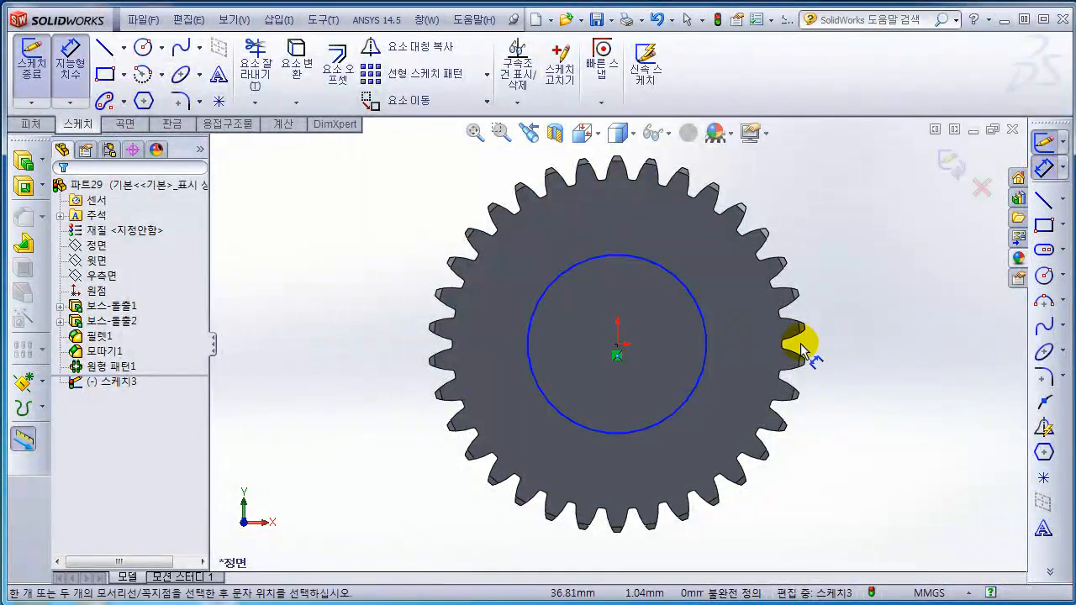
pyautogui.click(707, 363)
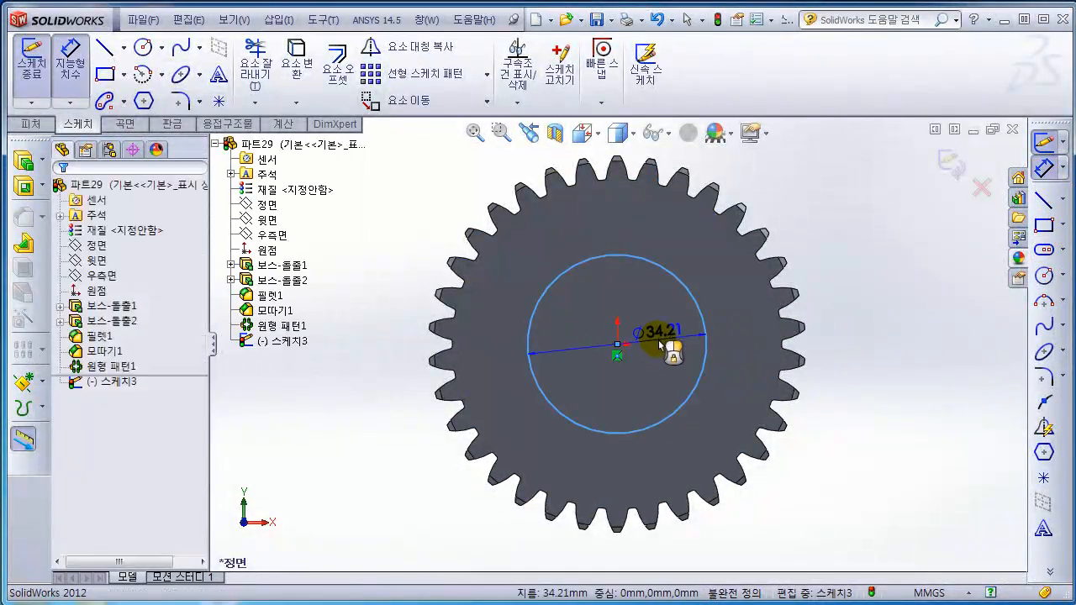
pyautogui.click(677, 286)
pyautogui.write('30')
pyautogui.press('Return')
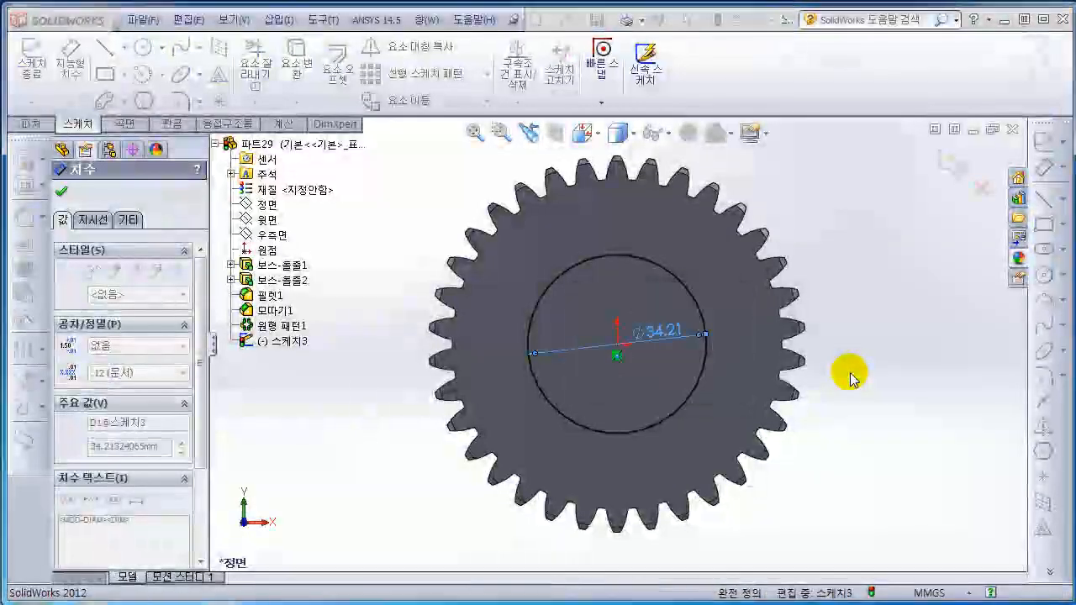
pyautogui.click(886, 404)
pyautogui.moveTo(904, 394); pyautogui.dragTo(835, 412, button='middle')
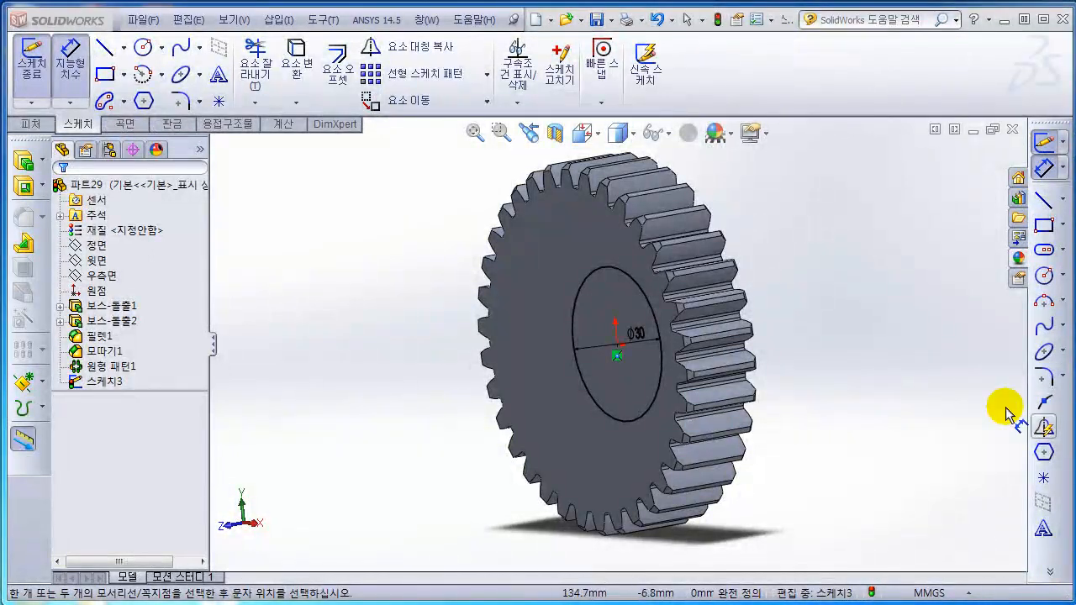
# Step: Extrude the 30 mm circle sketch from its mid plane to a total depth of 32 mm, with the gear in isometric view
pyautogui.press('space')
pyautogui.click(950, 527)
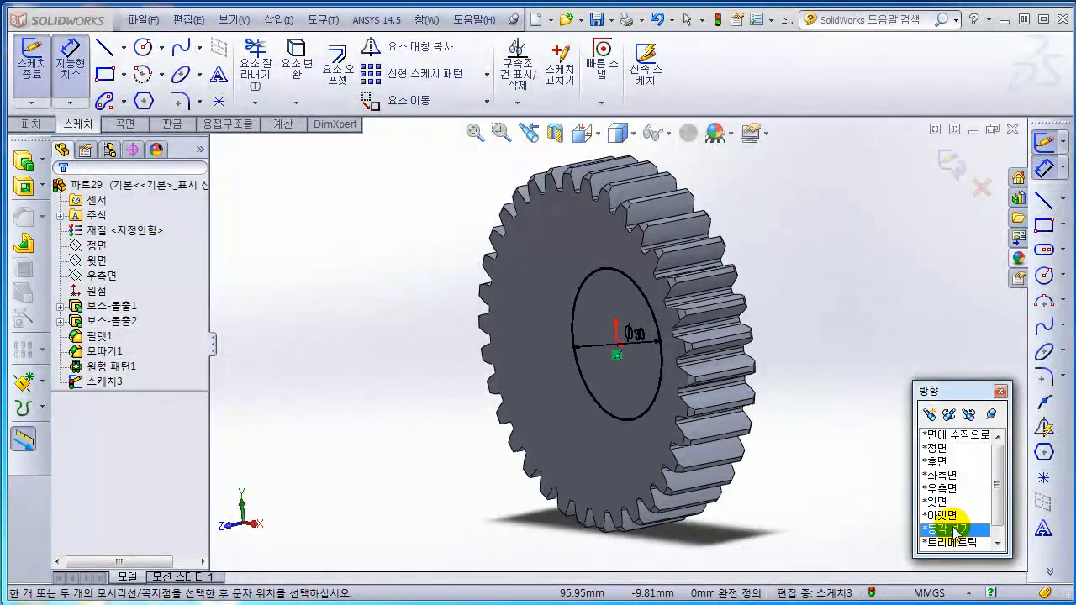
pyautogui.click(999, 391)
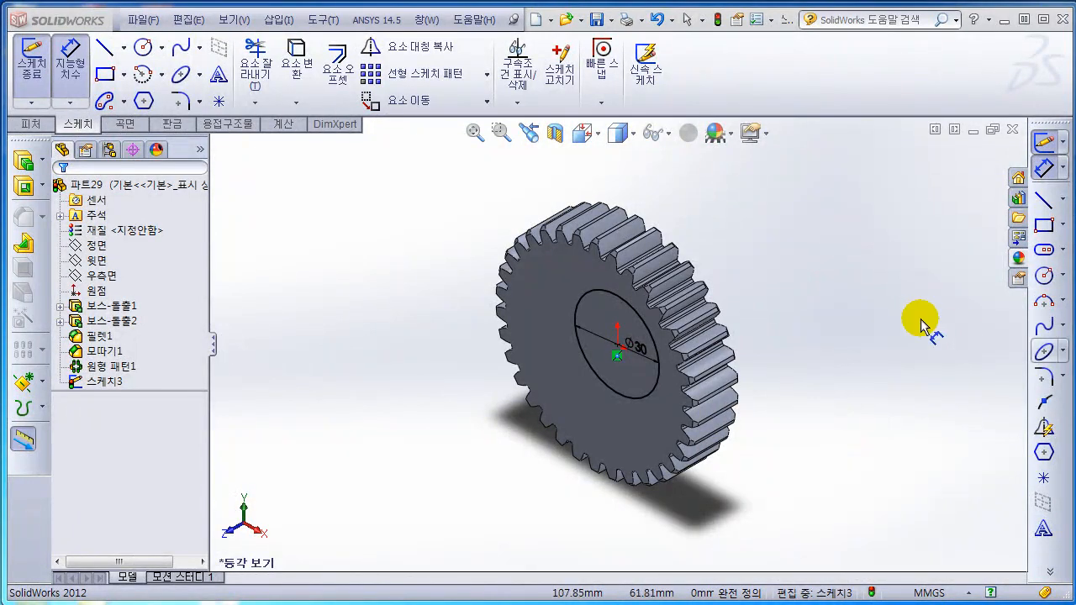
pyautogui.click(24, 161)
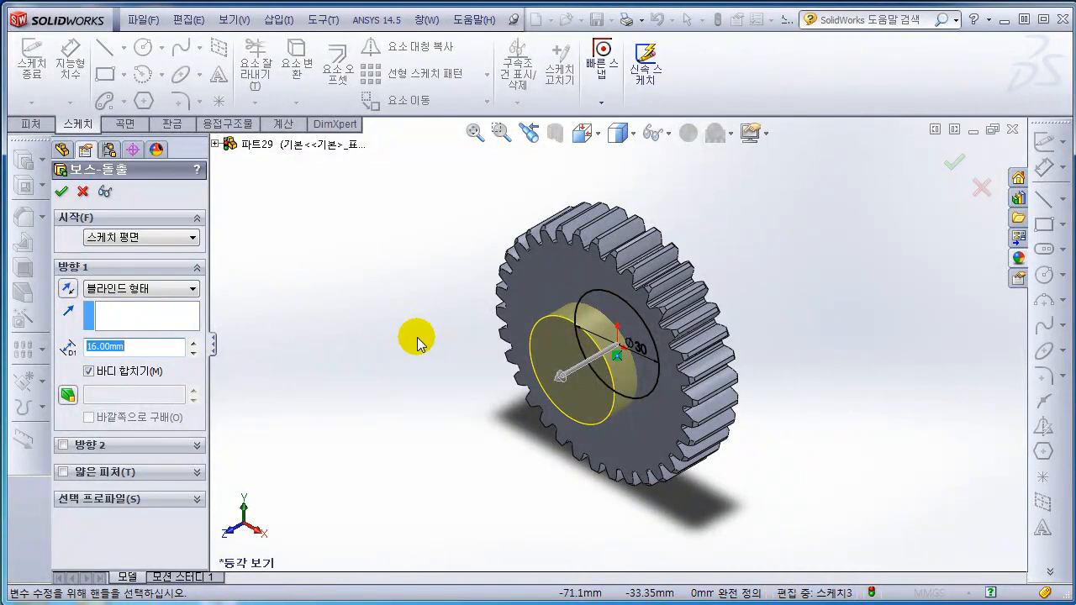
pyautogui.click(189, 296)
pyautogui.click(122, 370)
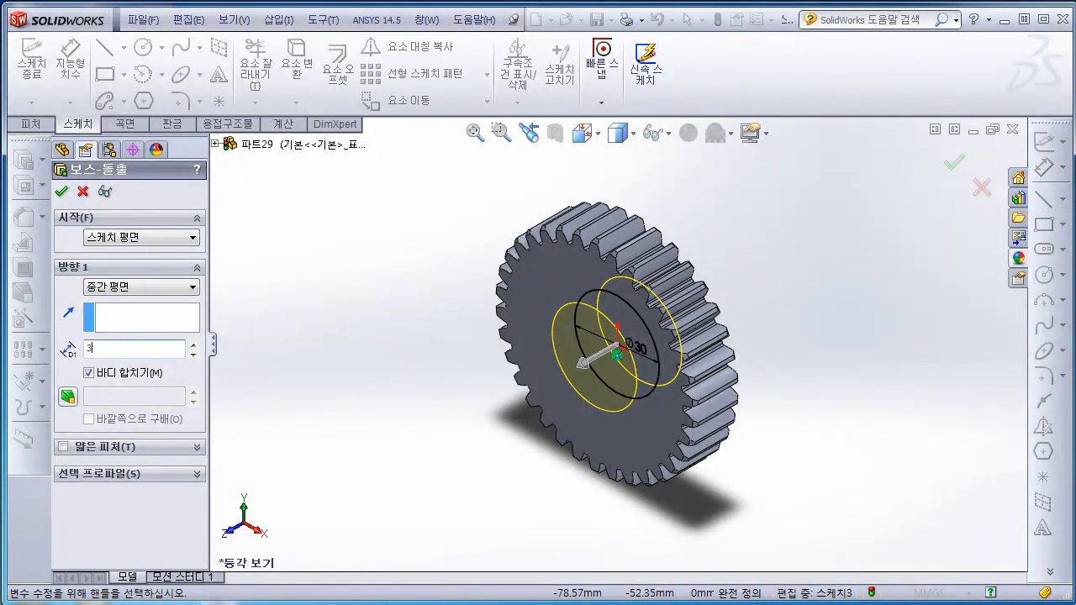
pyautogui.write('32')
pyautogui.click(396, 391)
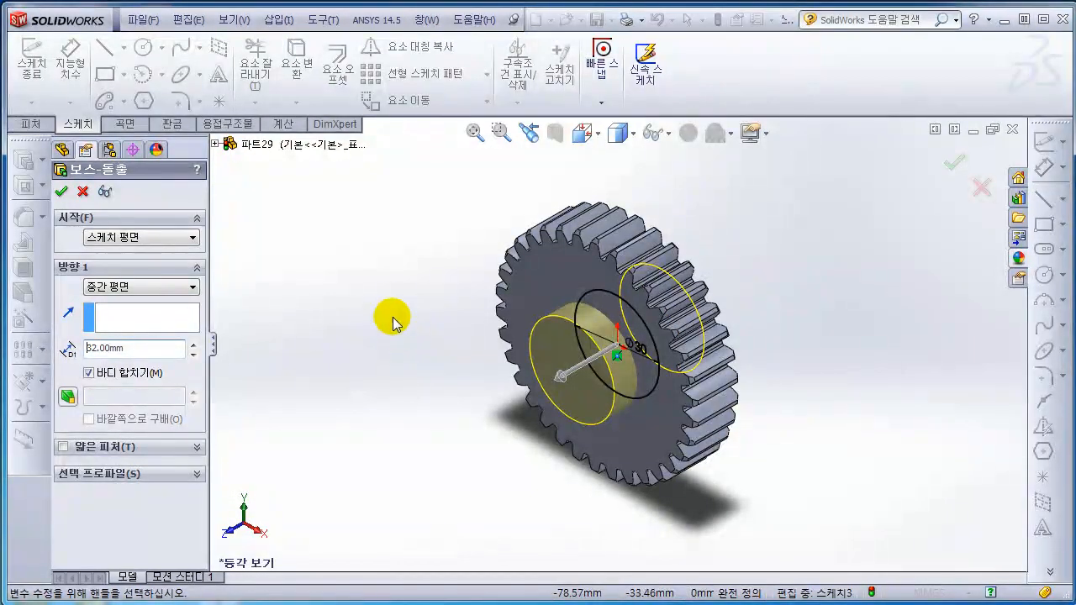
pyautogui.click(59, 191)
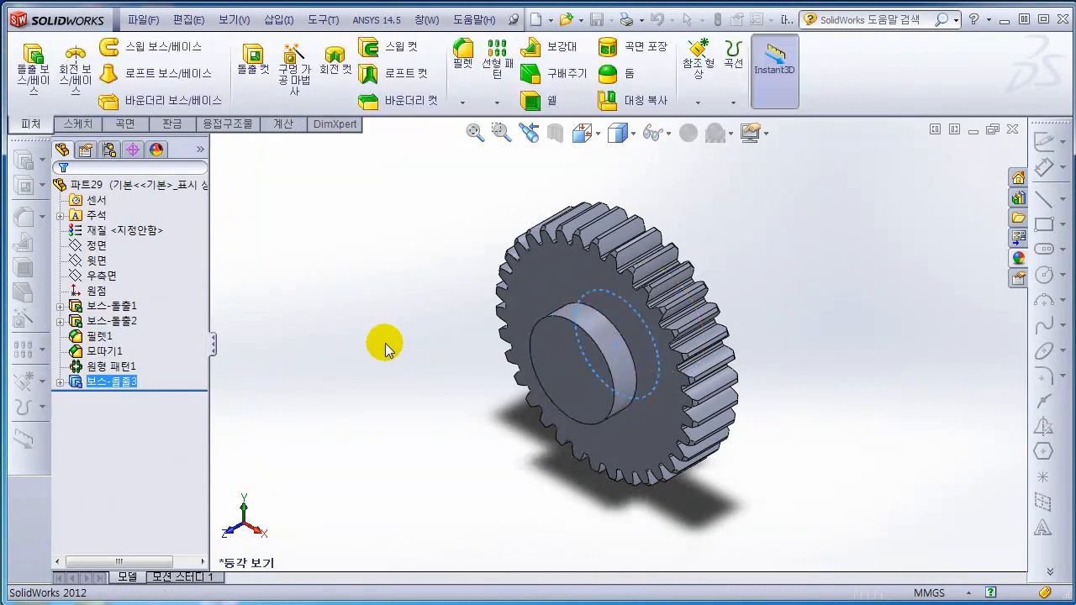
# Step: Start a sketch on the gear body's flat front face around the hub and view it head-on
pyautogui.moveTo(409, 379); pyautogui.dragTo(456, 398, button='middle')
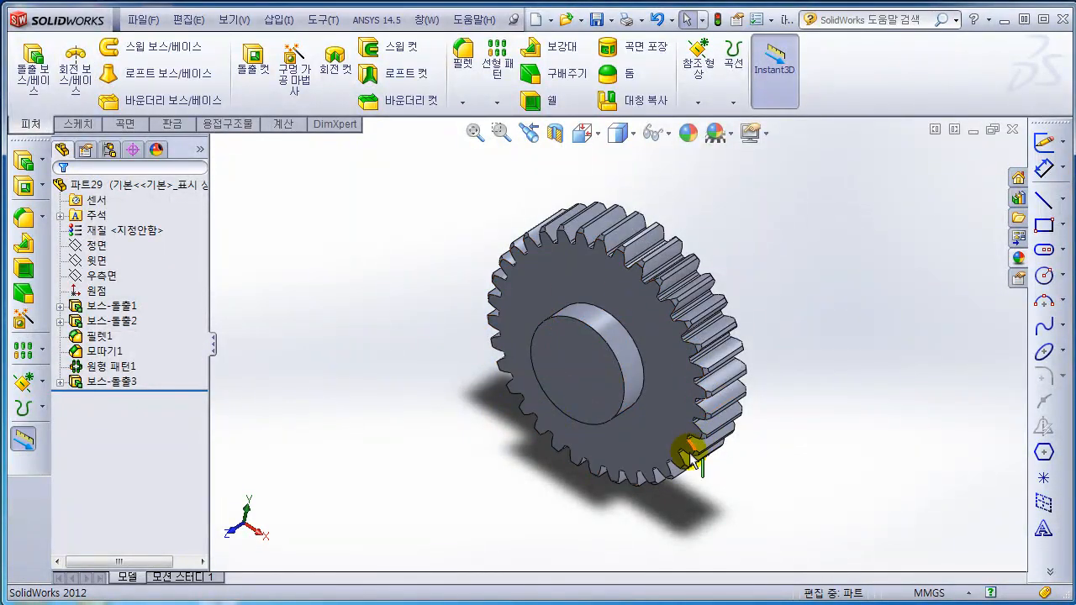
pyautogui.scroll(2, 681, 450)
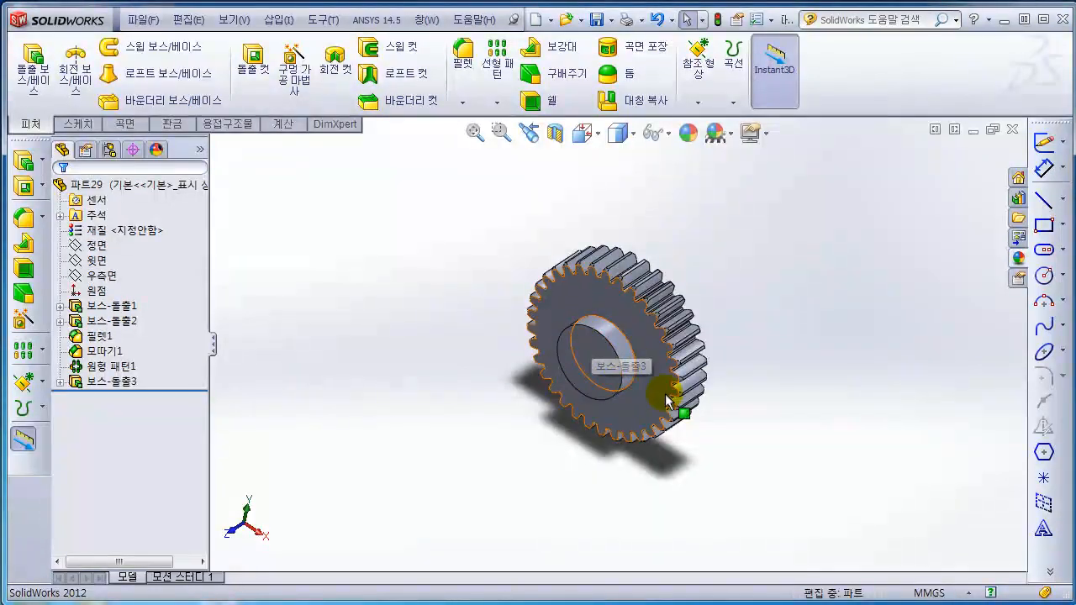
pyautogui.scroll(-2, 603, 369)
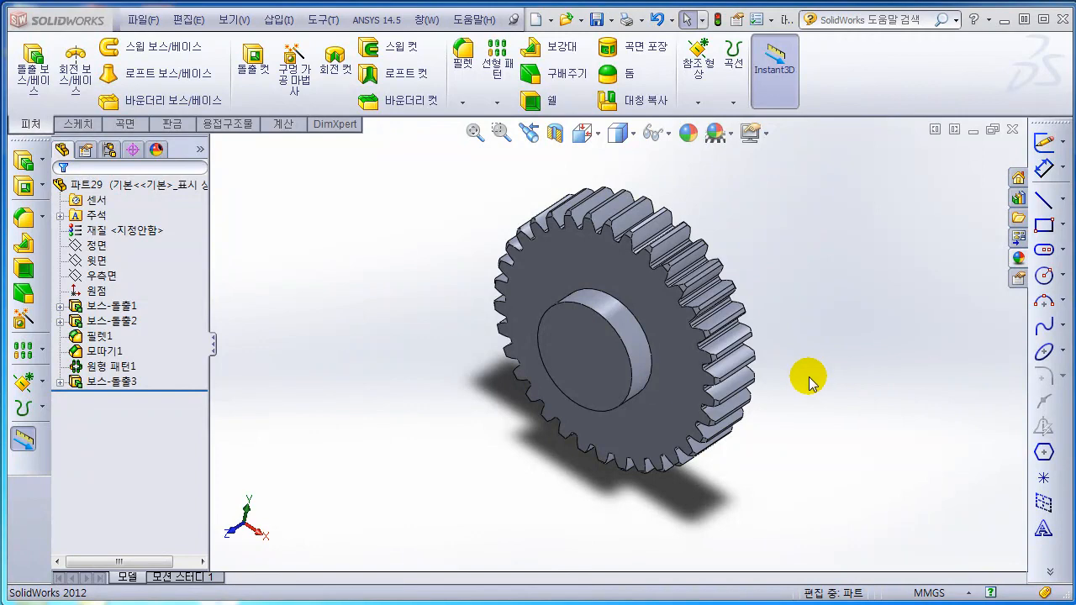
pyautogui.moveTo(809, 380)
pyautogui.mouseDown(button='middle')
pyautogui.moveTo(829, 364)
pyautogui.moveTo(805, 373)
pyautogui.mouseUp(button='middle')
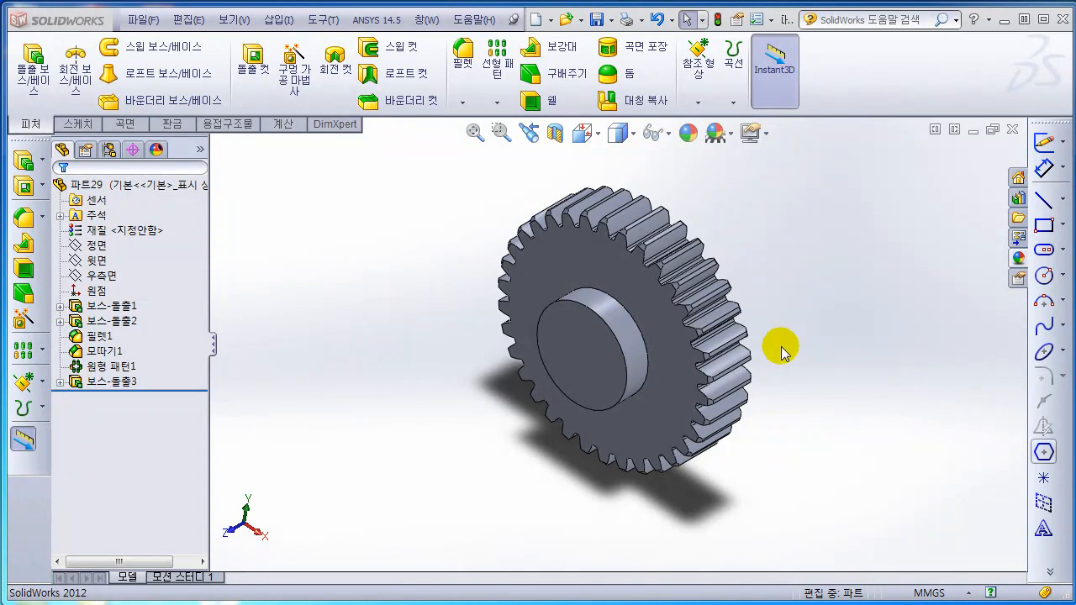
pyautogui.click(673, 345)
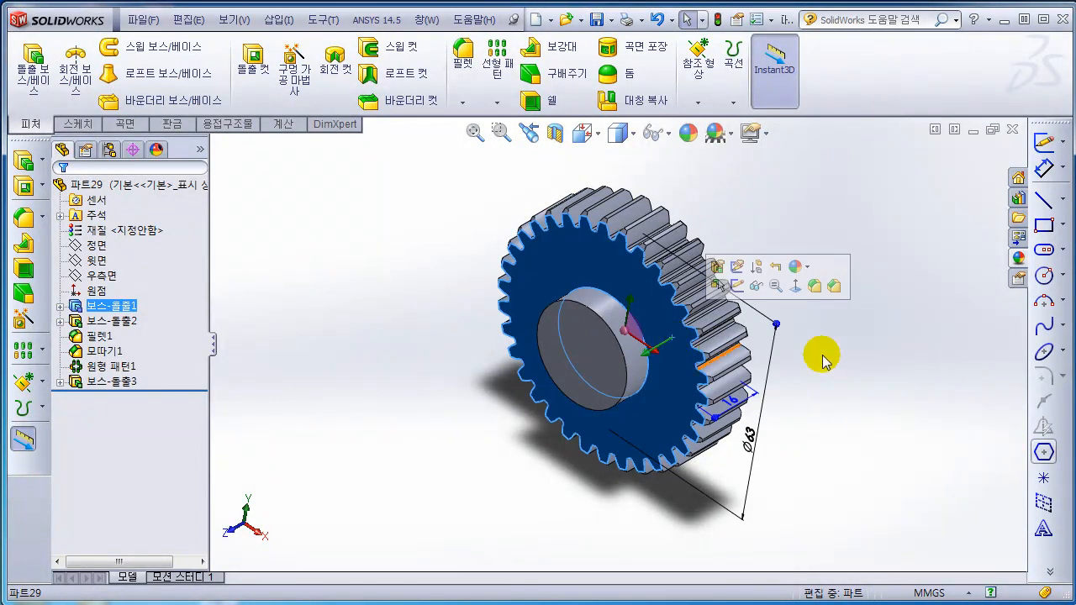
pyautogui.click(1042, 144)
pyautogui.press('space')
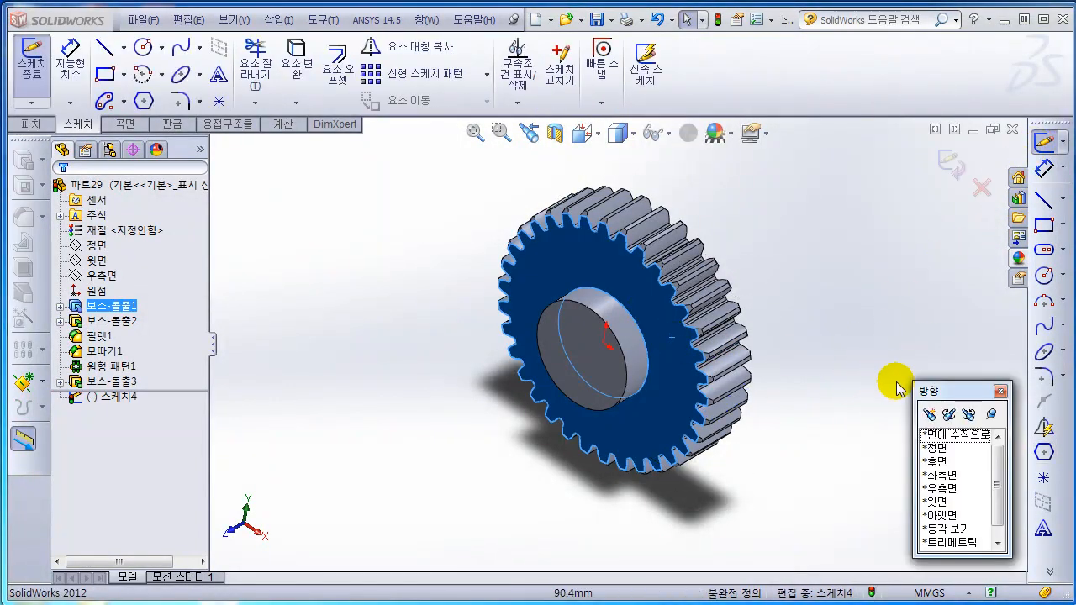
pyautogui.doubleClick(946, 434)
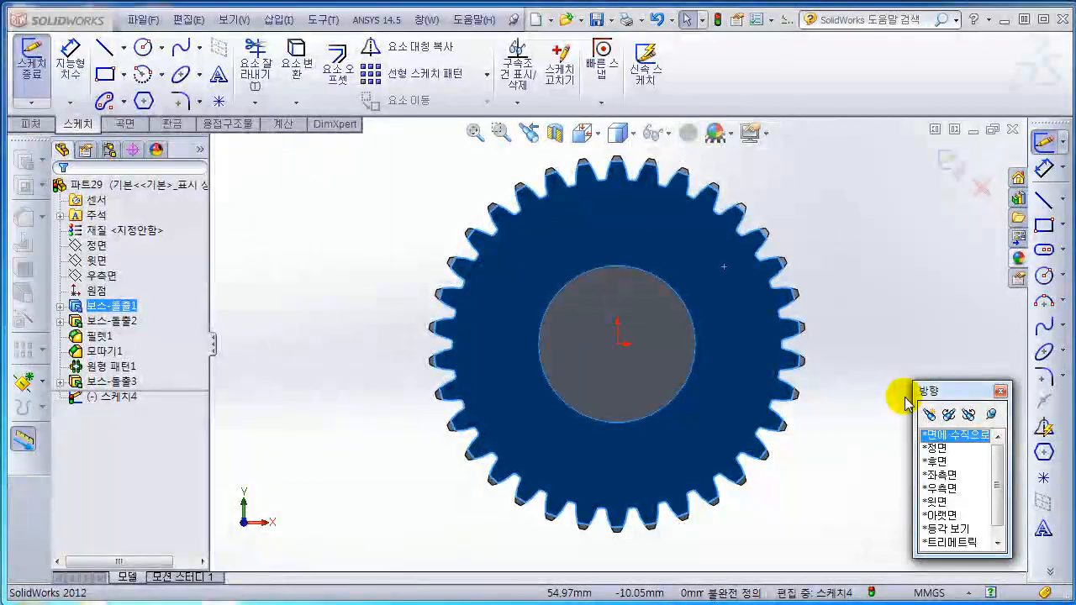
pyautogui.click(904, 397)
# Step: Draw two concentric circles centred on the origin, about 40 mm and 56 mm in diameter
pyautogui.click(1043, 277)
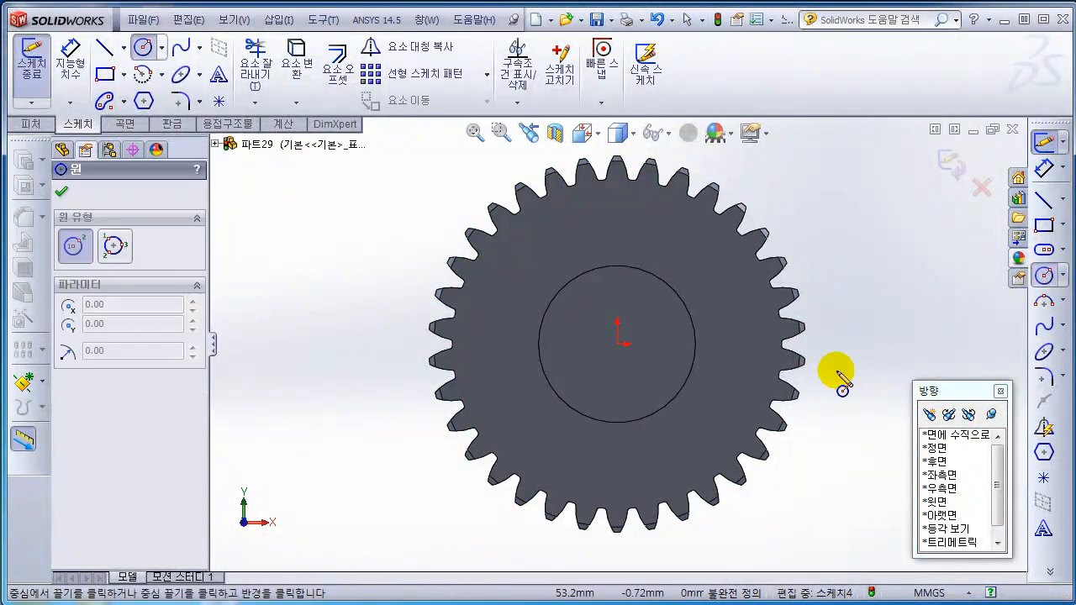
pyautogui.click(618, 345)
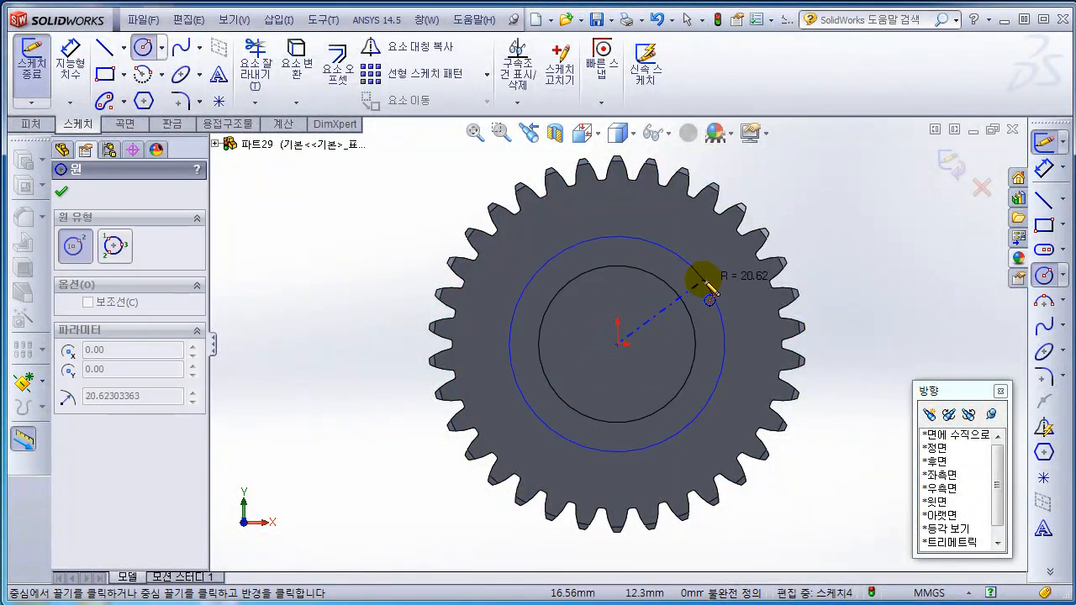
pyautogui.click(711, 279)
pyautogui.click(618, 345)
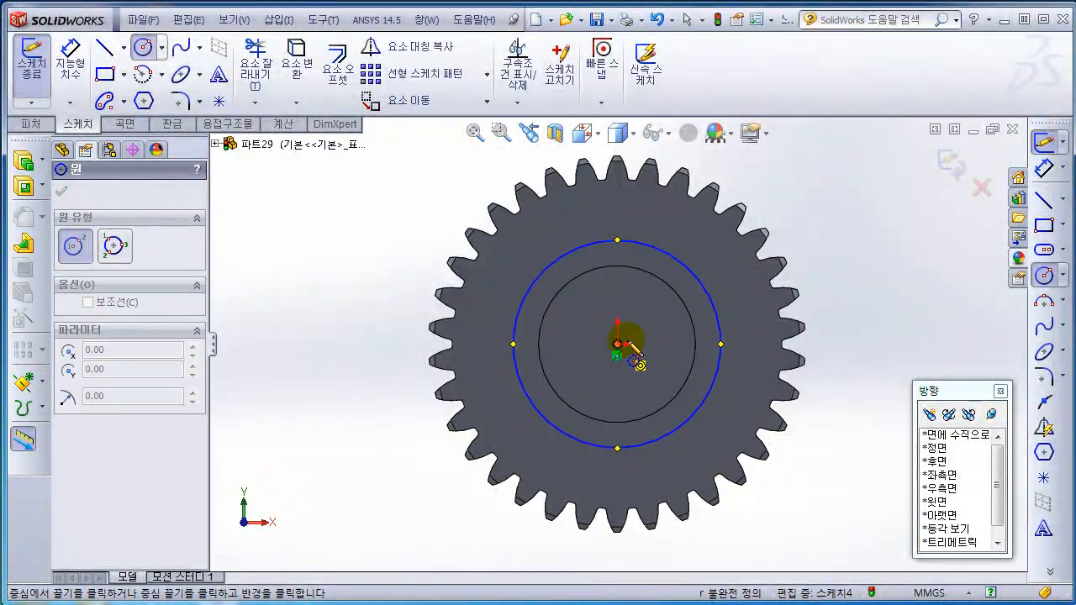
pyautogui.click(736, 265)
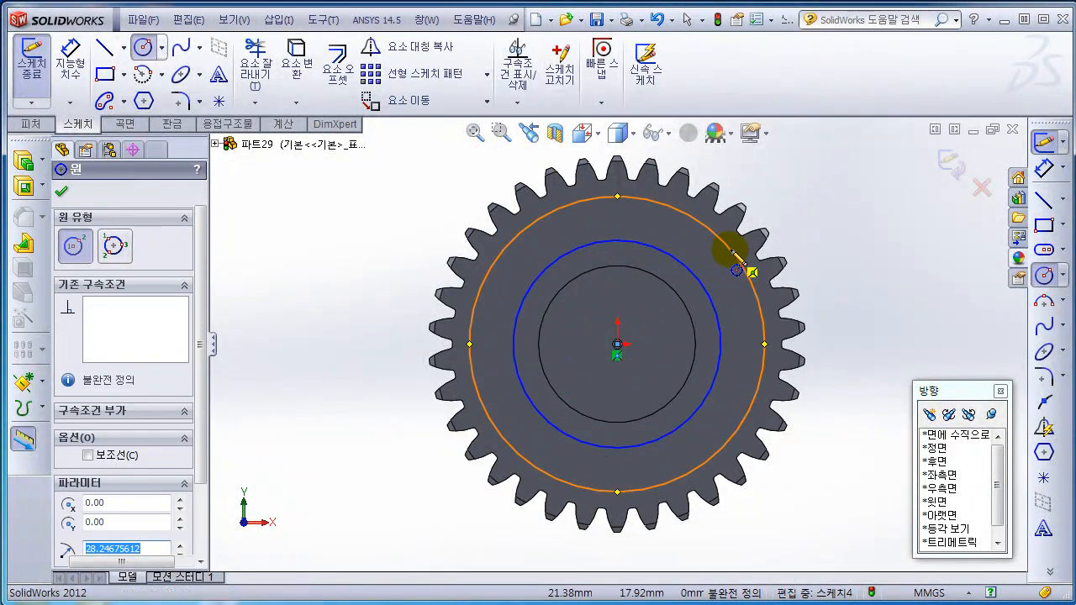
pyautogui.press('Escape')
pyautogui.click(1000, 392)
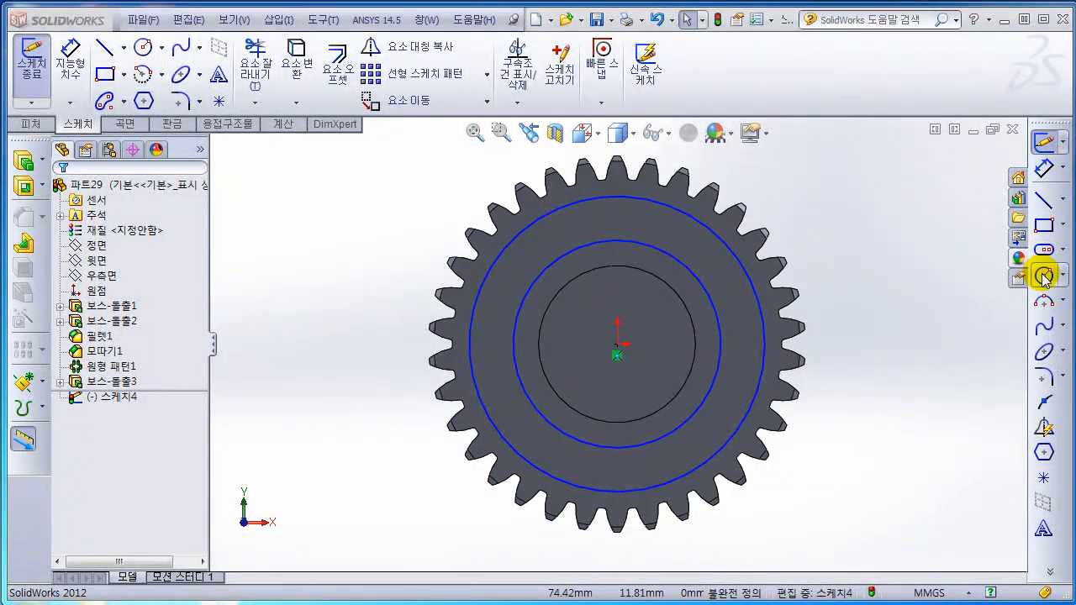
# Step: Dimension the inner circle's diameter as 30 mm
pyautogui.click(1043, 168)
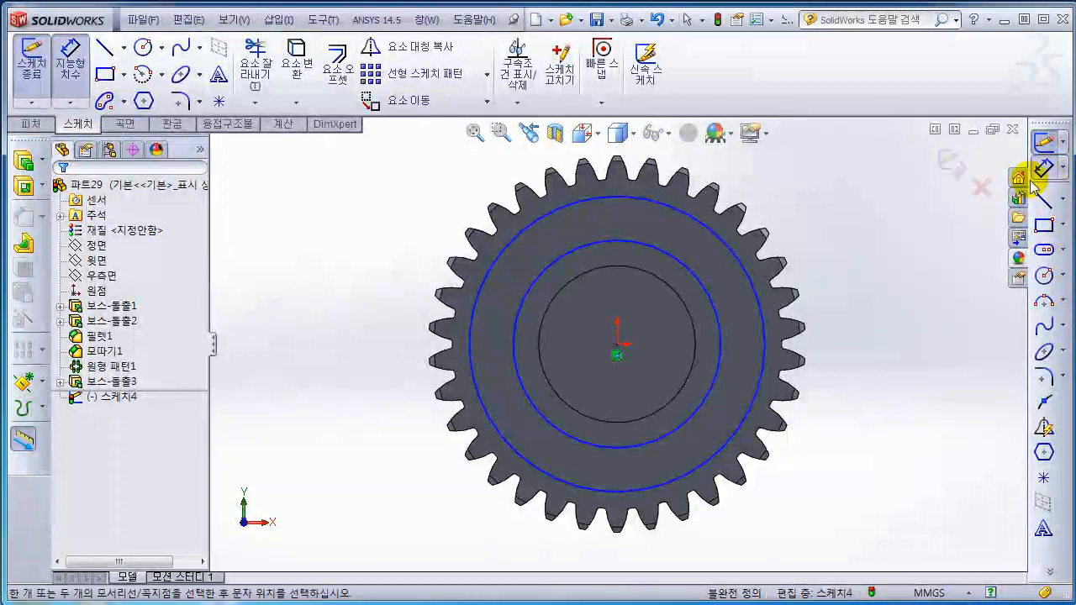
pyautogui.click(720, 351)
pyautogui.click(660, 355)
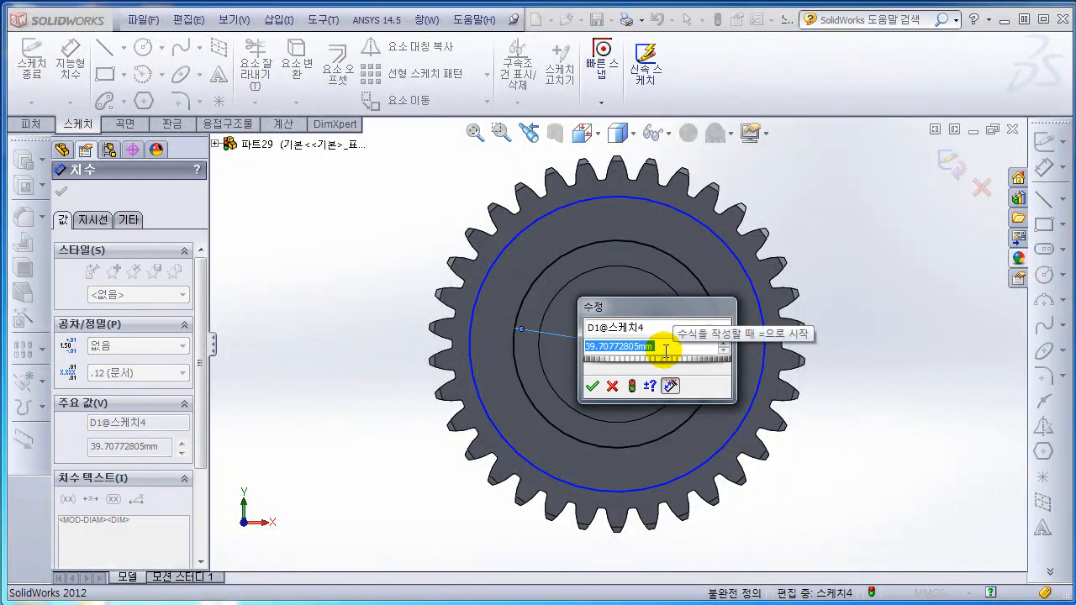
pyautogui.write('30')
pyautogui.press('Return')
pyautogui.click(858, 385)
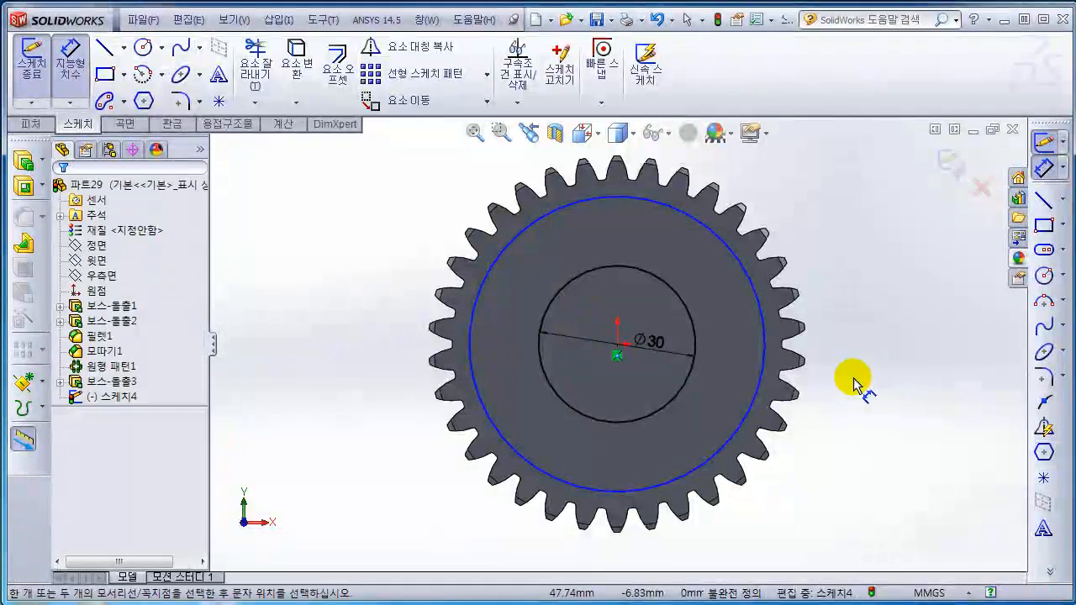
# Step: Dimension the outer circle's diameter as 59 mm
pyautogui.click(763, 344)
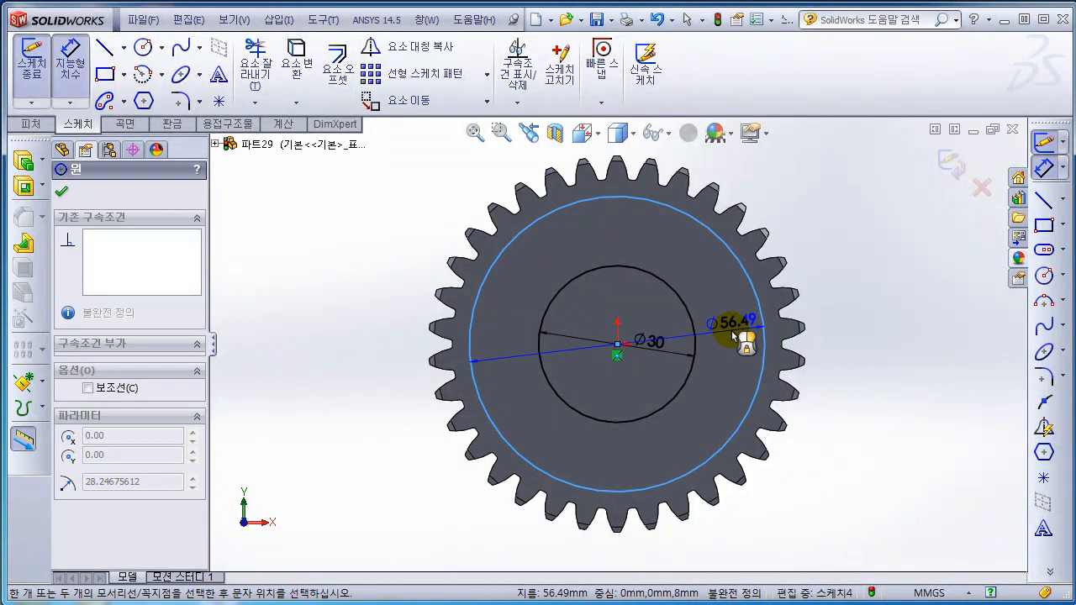
pyautogui.click(731, 330)
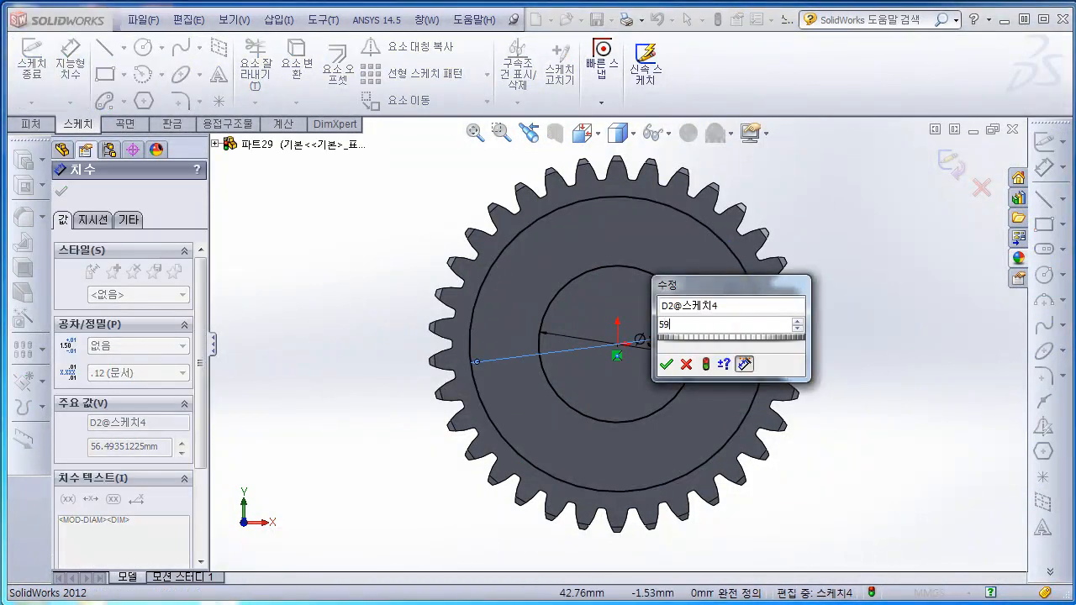
pyautogui.write('59')
pyautogui.press('Return')
pyautogui.click(903, 357)
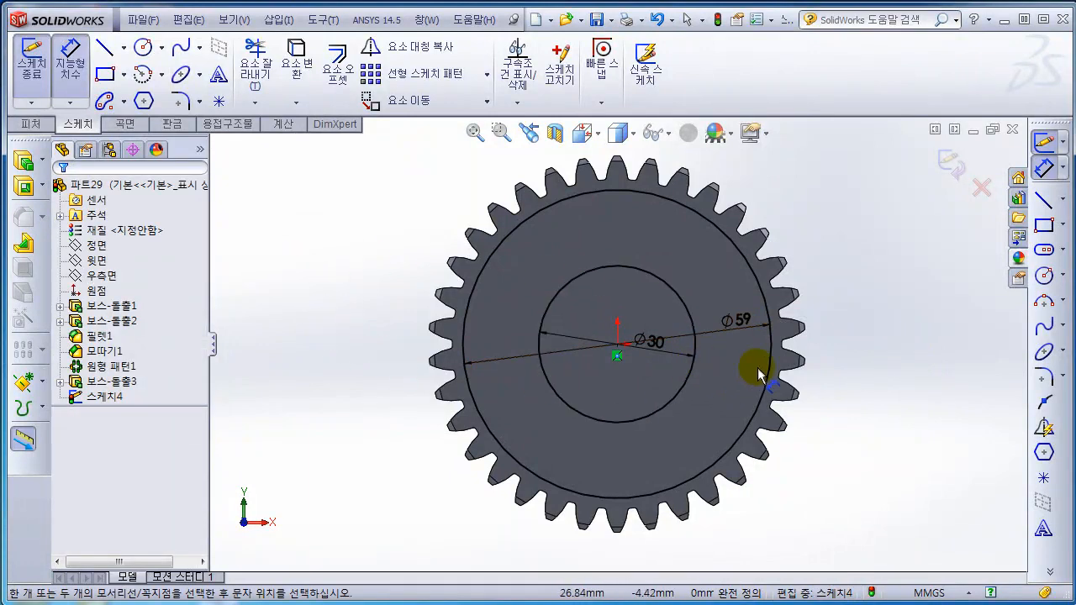
# Step: Cut the ring between the two circles into the gear face to a blind depth of 4.5 mm
pyautogui.moveTo(758, 374)
pyautogui.mouseDown(button='middle')
pyautogui.moveTo(840, 454)
pyautogui.moveTo(790, 394)
pyautogui.moveTo(764, 394)
pyautogui.moveTo(805, 395)
pyautogui.mouseUp(button='middle')
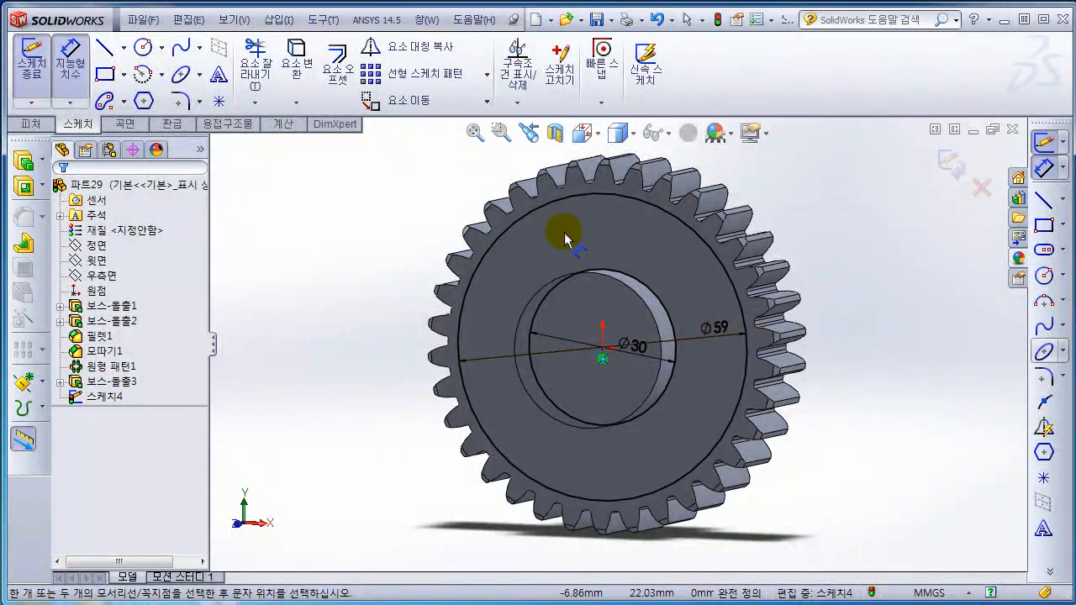
pyautogui.click(41, 185)
pyautogui.click(88, 184)
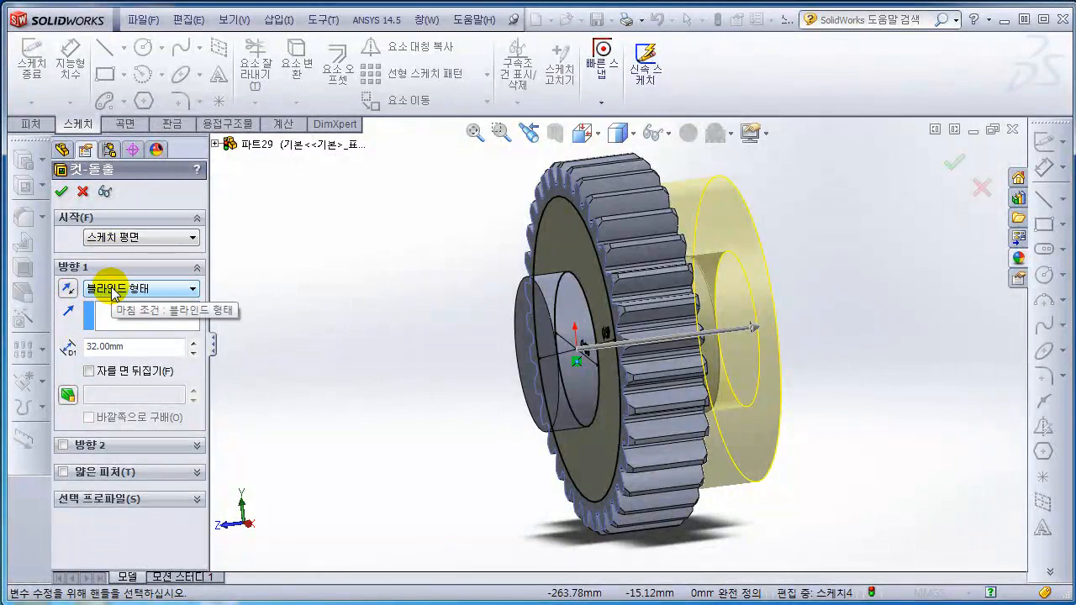
pyautogui.doubleClick(93, 347)
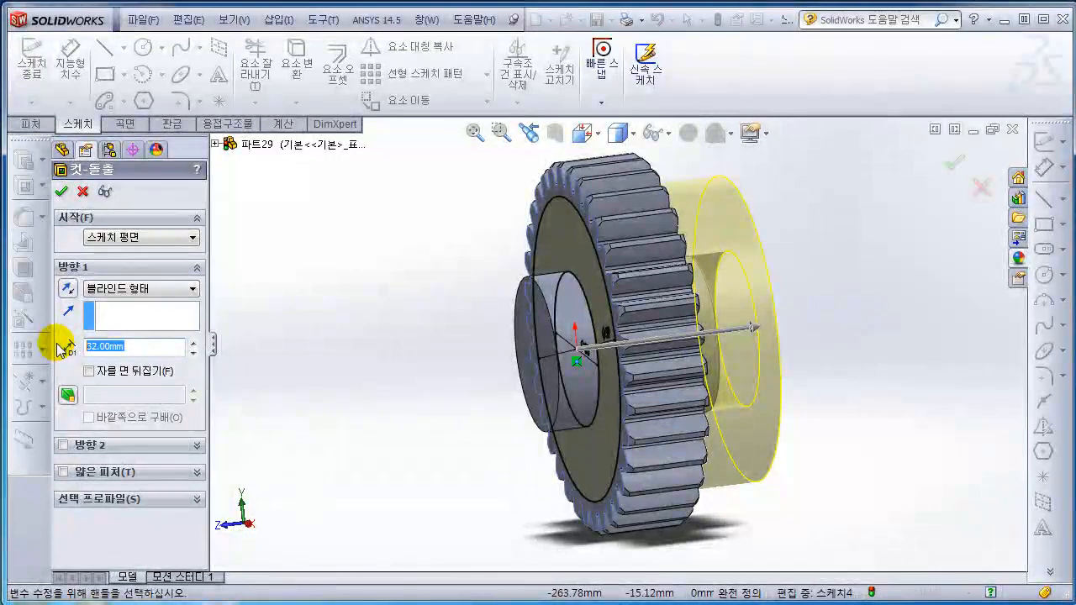
pyautogui.write('4.')
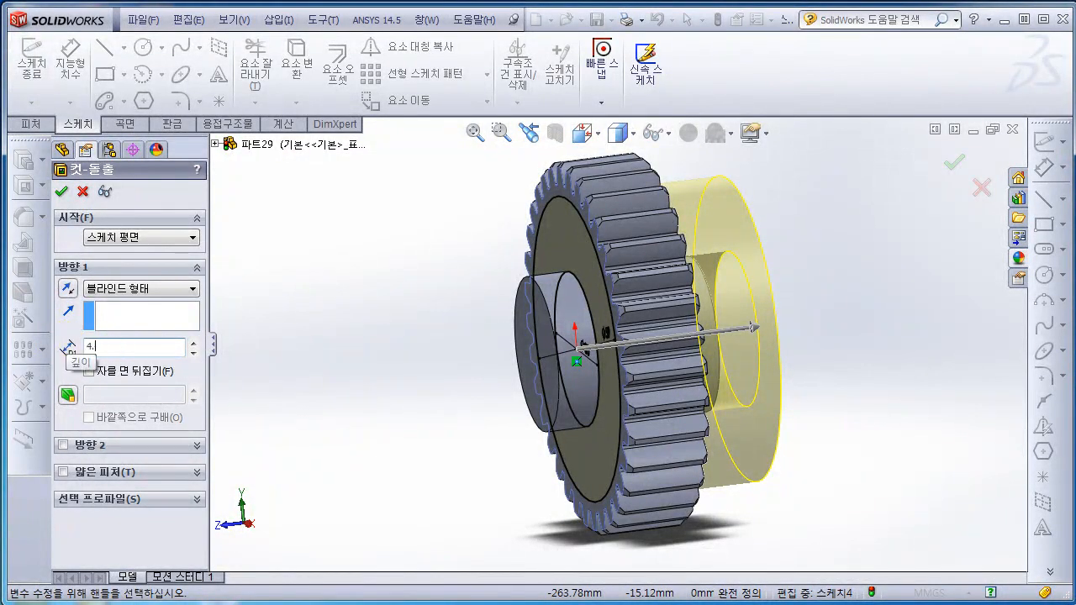
pyautogui.write('5')
pyautogui.press('Return')
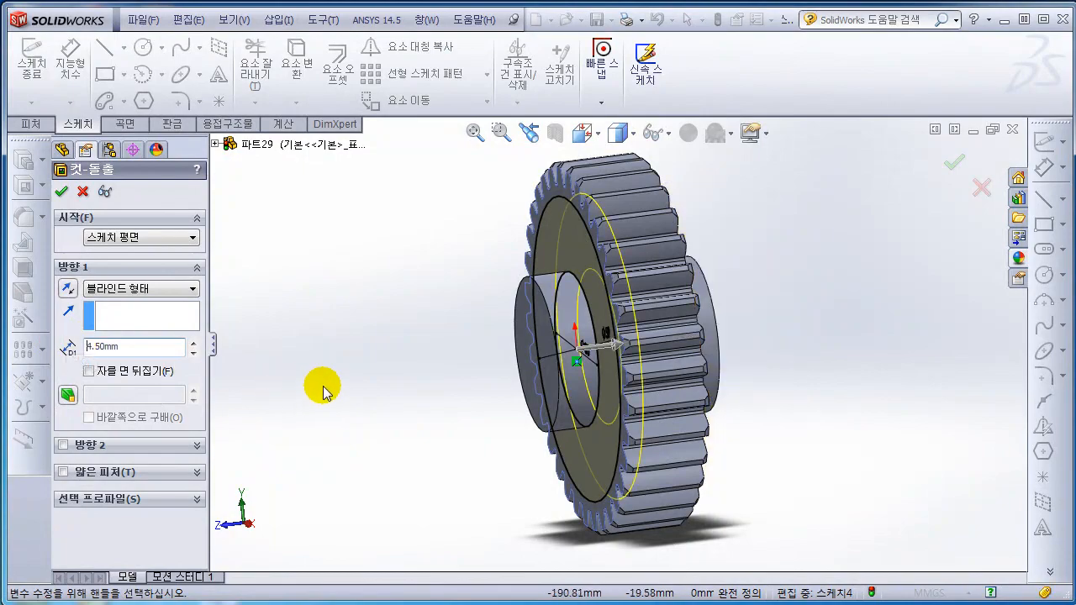
pyautogui.click(60, 194)
# Step: Fillet the outer bottom edge of the ring recess and the edge at the hub's base with a 2 mm radius
pyautogui.moveTo(372, 339)
pyautogui.mouseDown(button='middle')
pyautogui.moveTo(355, 368)
pyautogui.moveTo(421, 336)
pyautogui.moveTo(351, 347)
pyautogui.moveTo(384, 356)
pyautogui.mouseUp(button='middle')
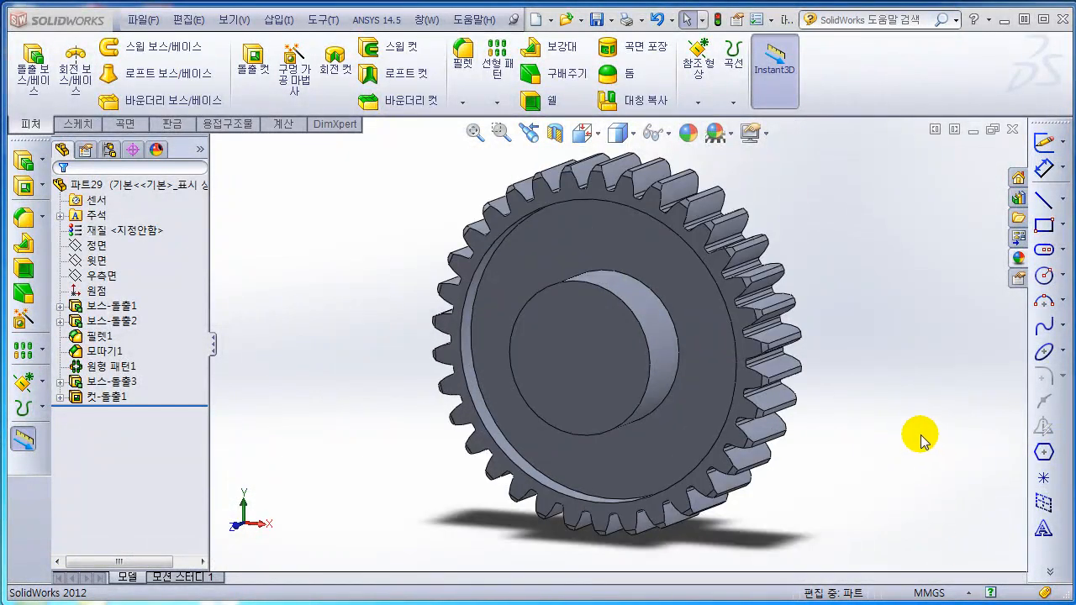
pyautogui.moveTo(713, 378); pyautogui.dragTo(792, 377, button='middle')
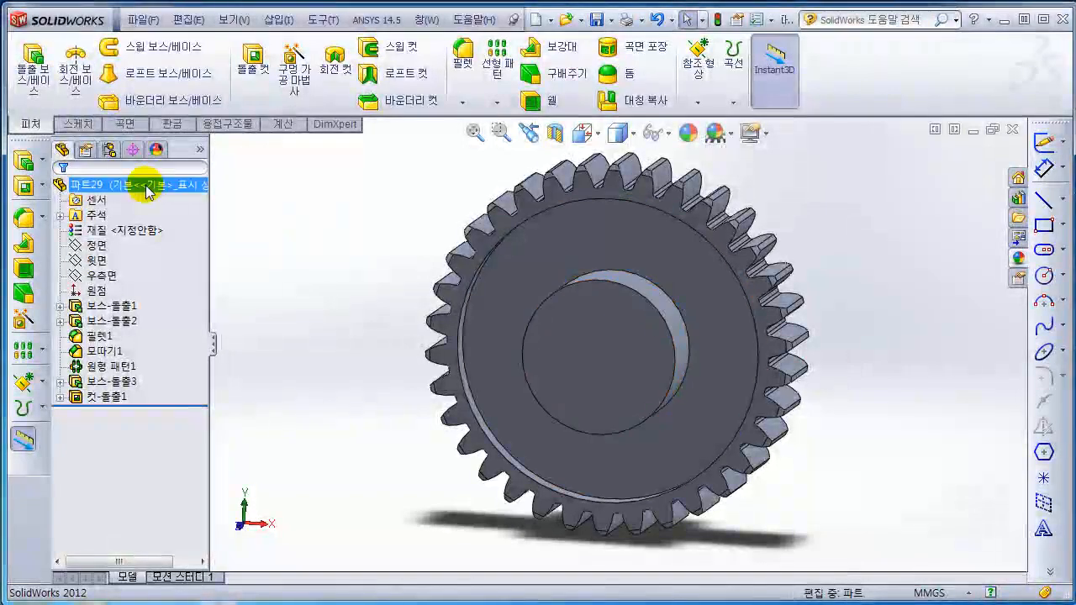
pyautogui.click(26, 216)
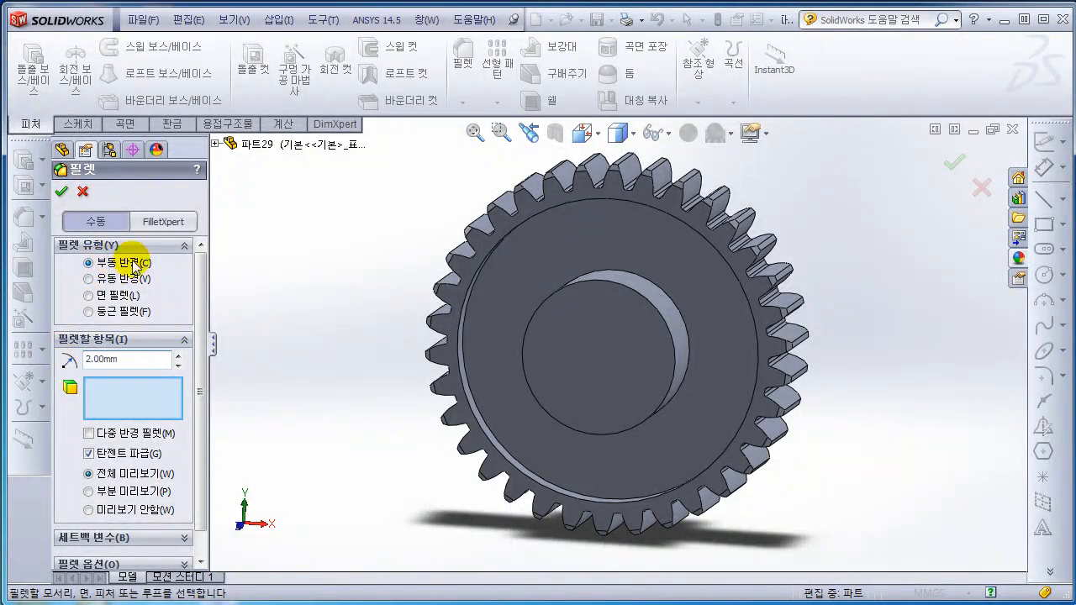
pyautogui.moveTo(294, 332); pyautogui.dragTo(489, 296, button='middle')
pyautogui.click(488, 298)
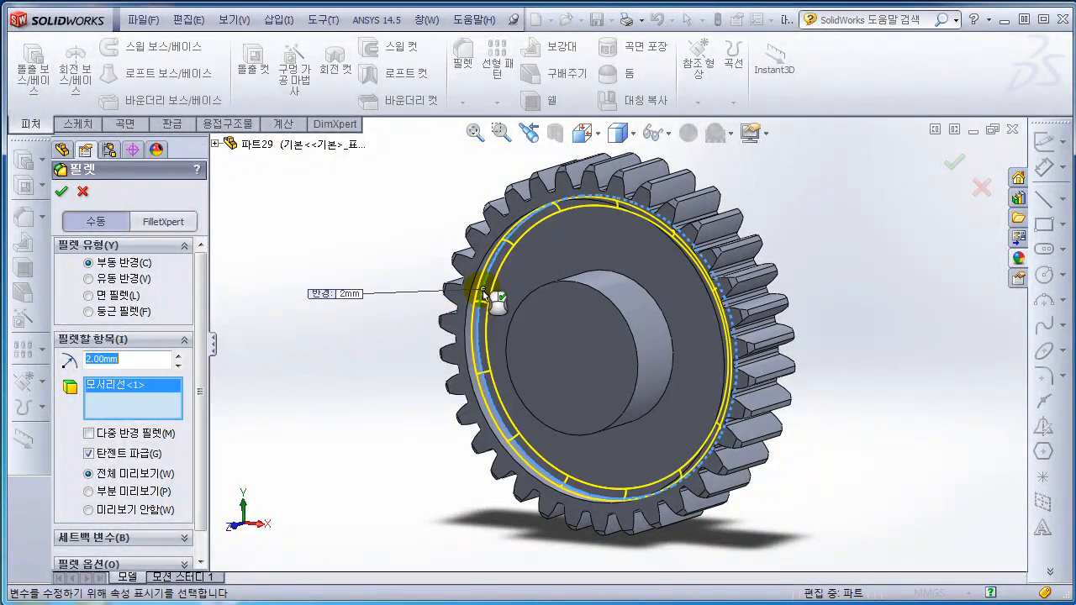
pyautogui.hotkey('ctrl', '1')
pyautogui.click(635, 279)
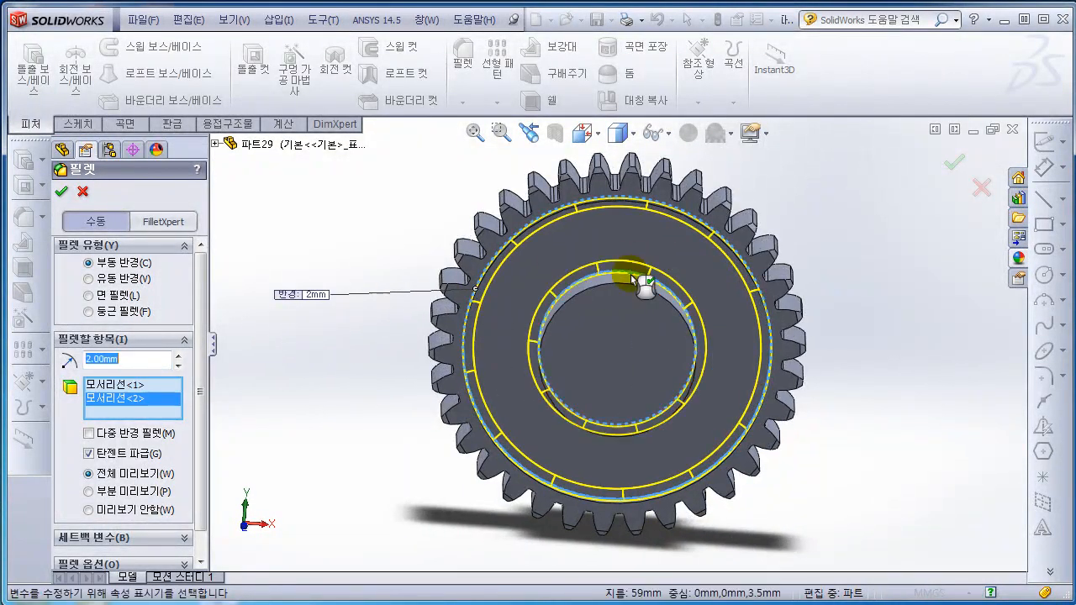
pyautogui.moveTo(377, 289); pyautogui.dragTo(331, 243, button='middle')
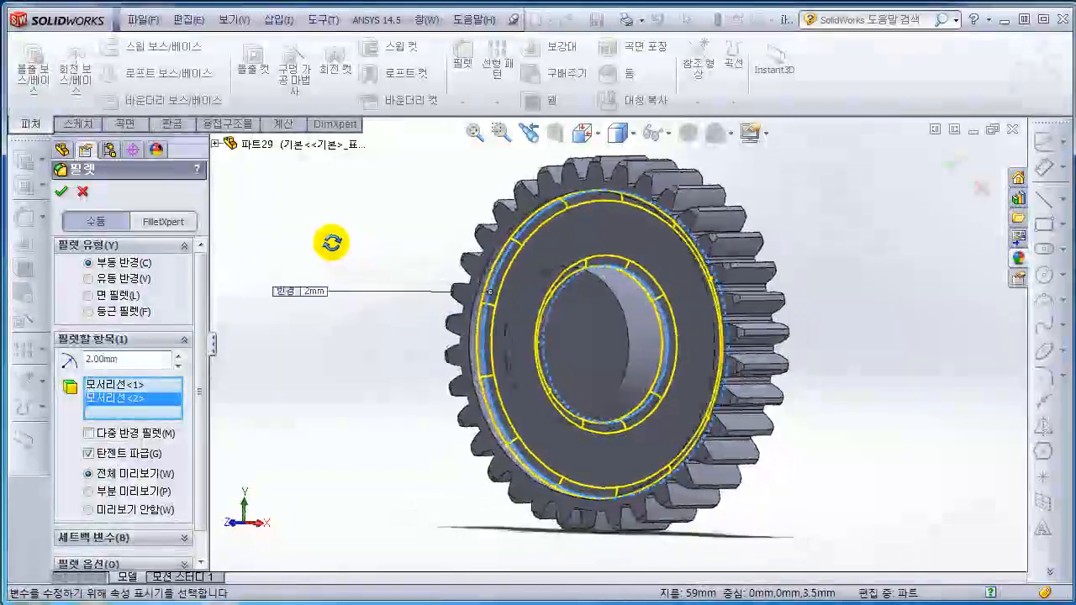
pyautogui.click(61, 192)
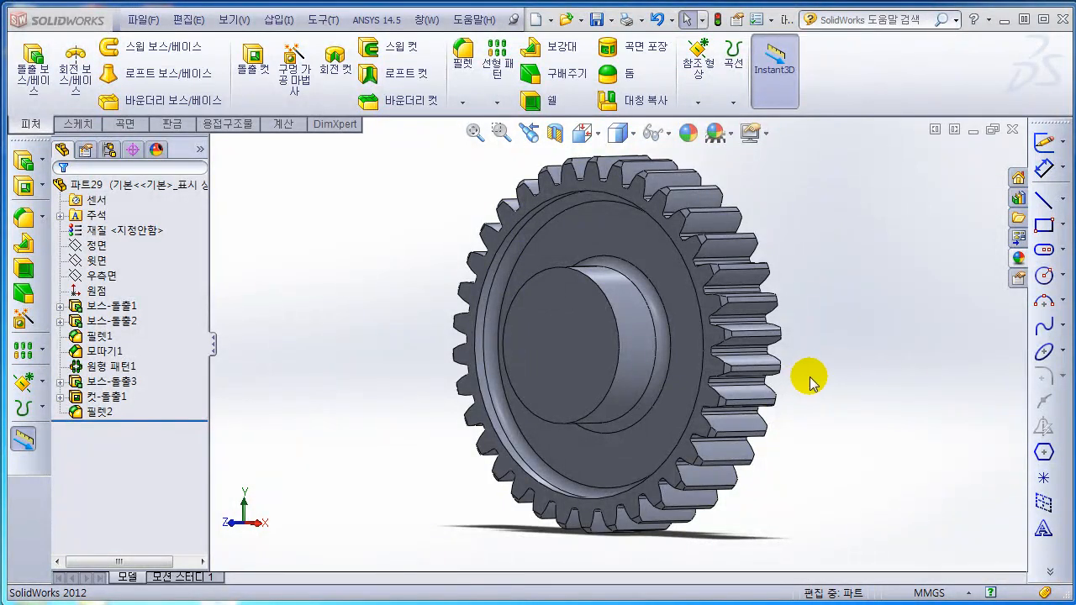
pyautogui.moveTo(812, 378)
pyautogui.mouseDown(button='middle')
pyautogui.moveTo(865, 379)
pyautogui.moveTo(820, 384)
pyautogui.mouseUp(button='middle')
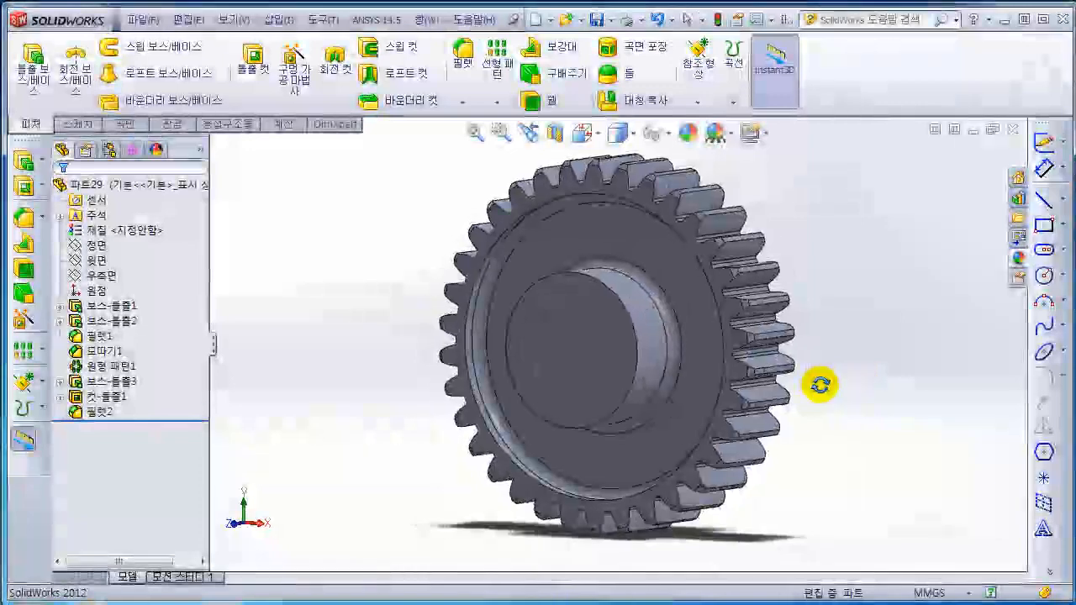
pyautogui.moveTo(869, 336); pyautogui.dragTo(816, 293, button='middle')
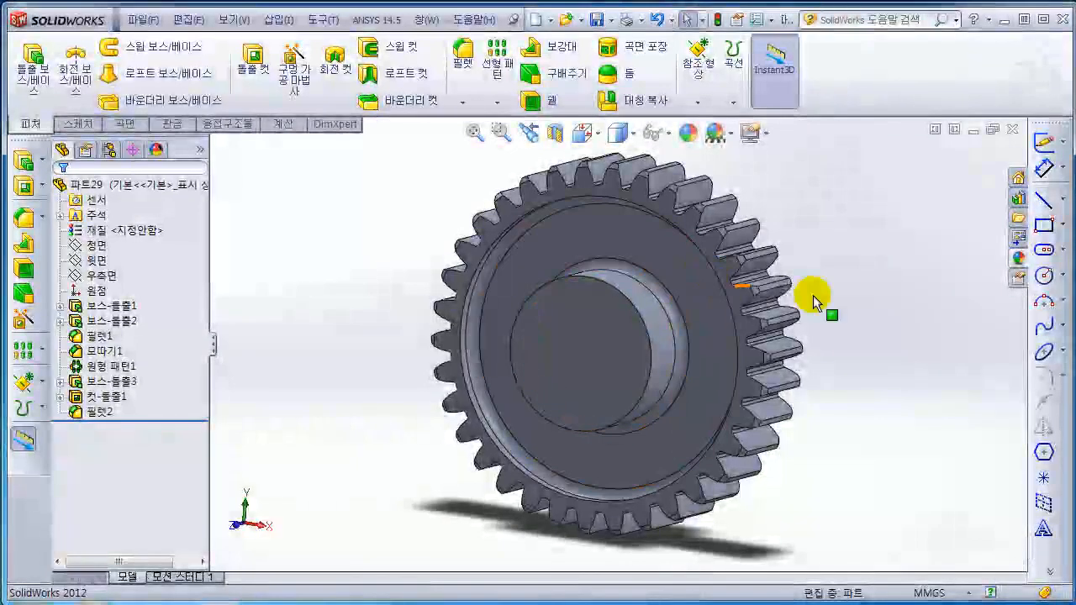
pyautogui.scroll(1, 836, 290)
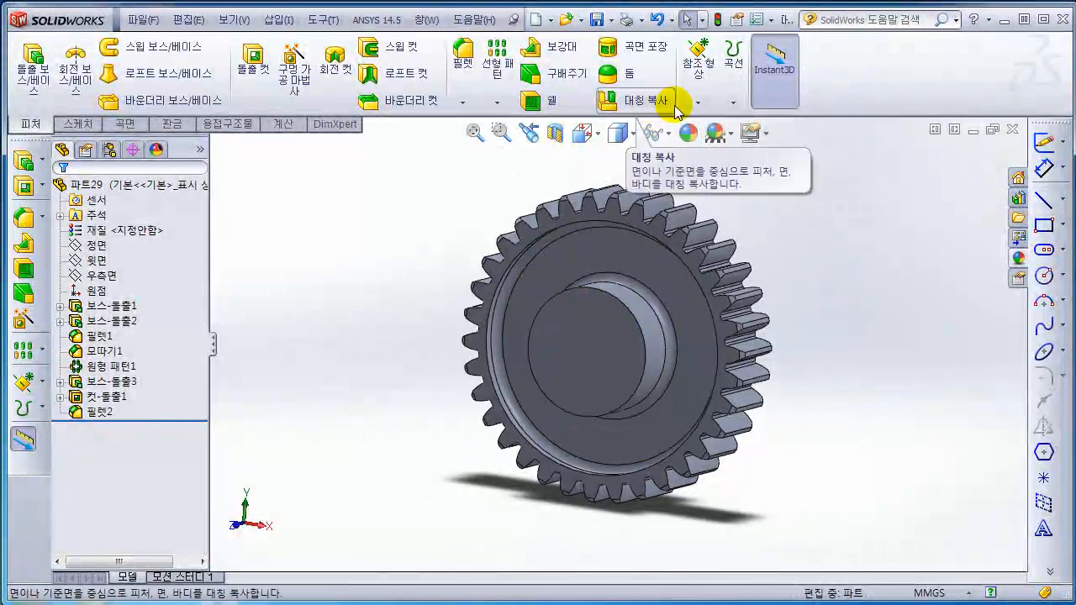
pyautogui.moveTo(877, 310)
pyautogui.mouseDown(button='middle')
pyautogui.moveTo(838, 307)
pyautogui.moveTo(867, 307)
pyautogui.mouseUp(button='middle')
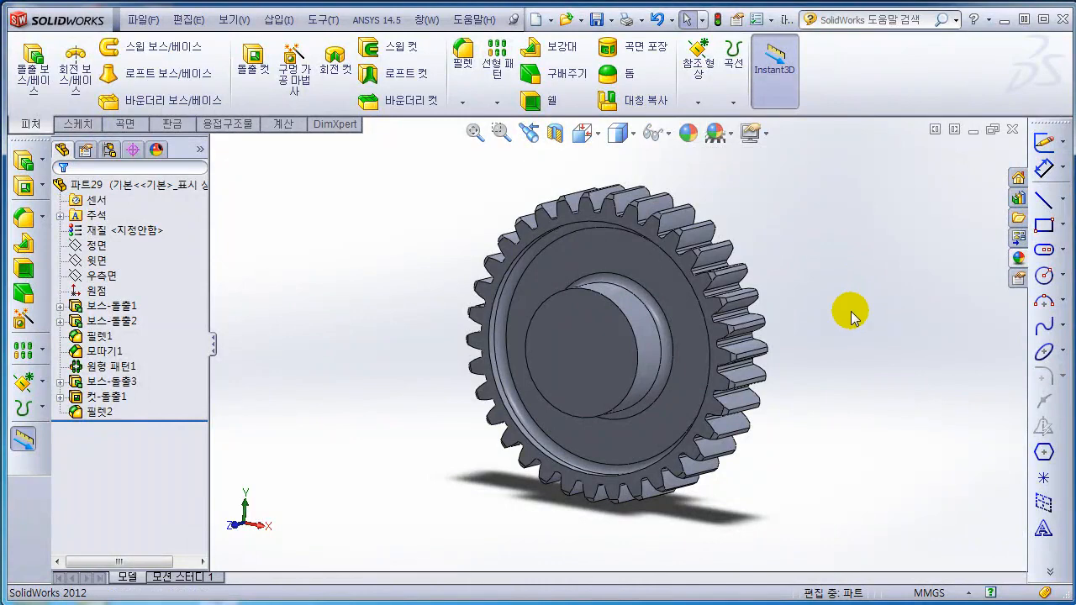
pyautogui.moveTo(845, 313); pyautogui.dragTo(812, 295, button='middle')
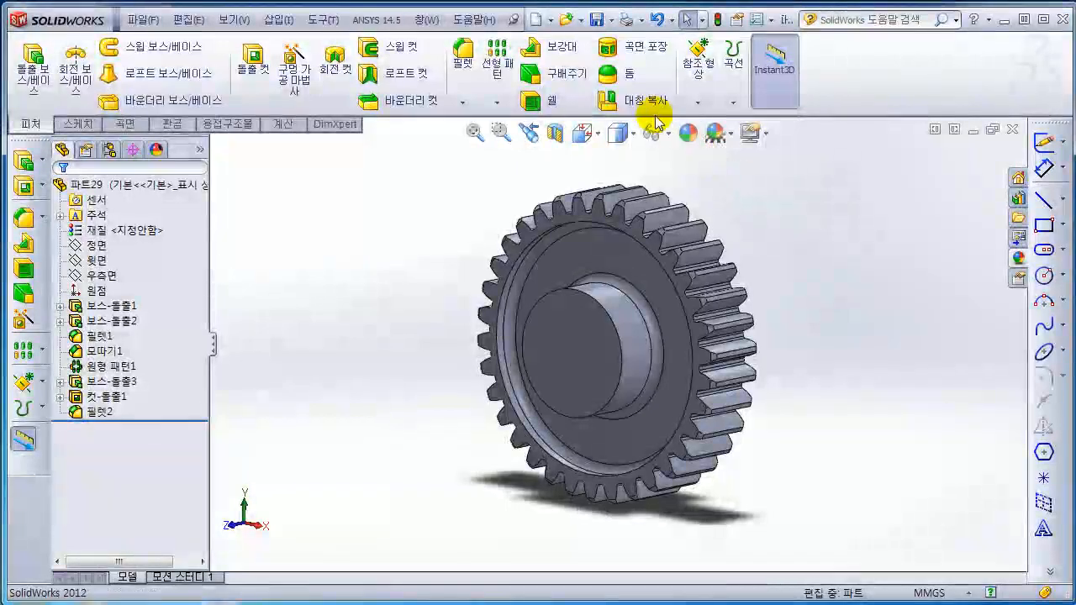
pyautogui.click(652, 102)
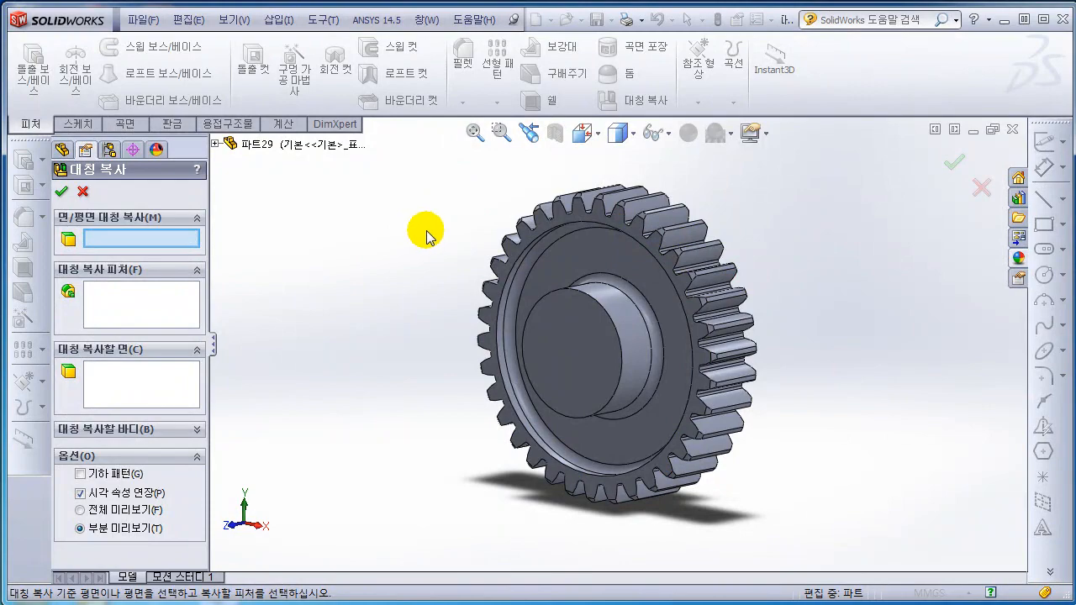
pyautogui.moveTo(426, 236)
pyautogui.mouseDown(button='middle')
pyautogui.moveTo(347, 228)
pyautogui.moveTo(423, 228)
pyautogui.moveTo(420, 238)
pyautogui.mouseUp(button='middle')
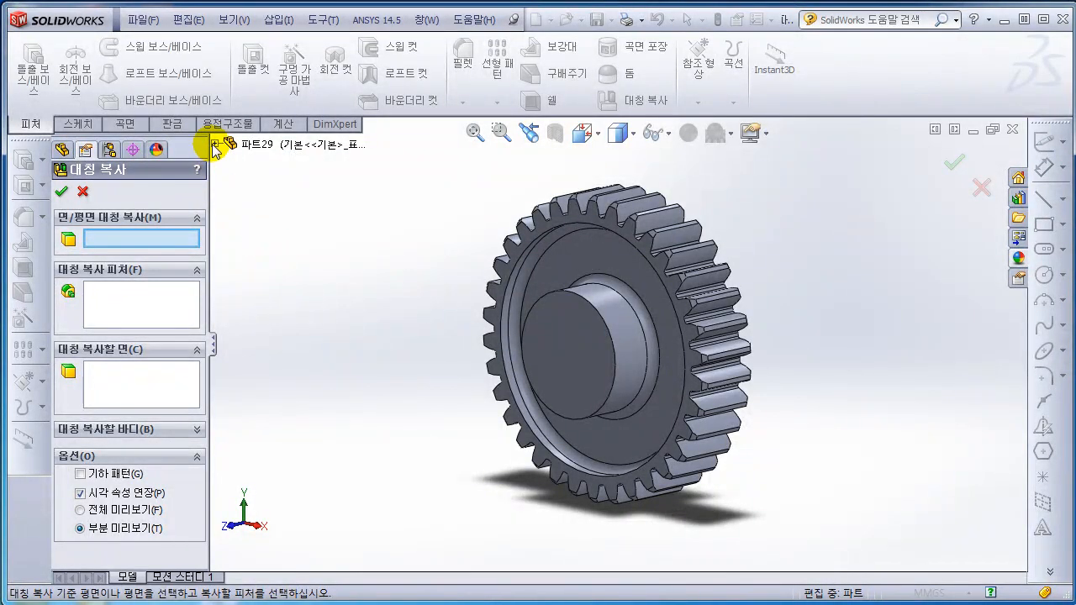
pyautogui.click(82, 192)
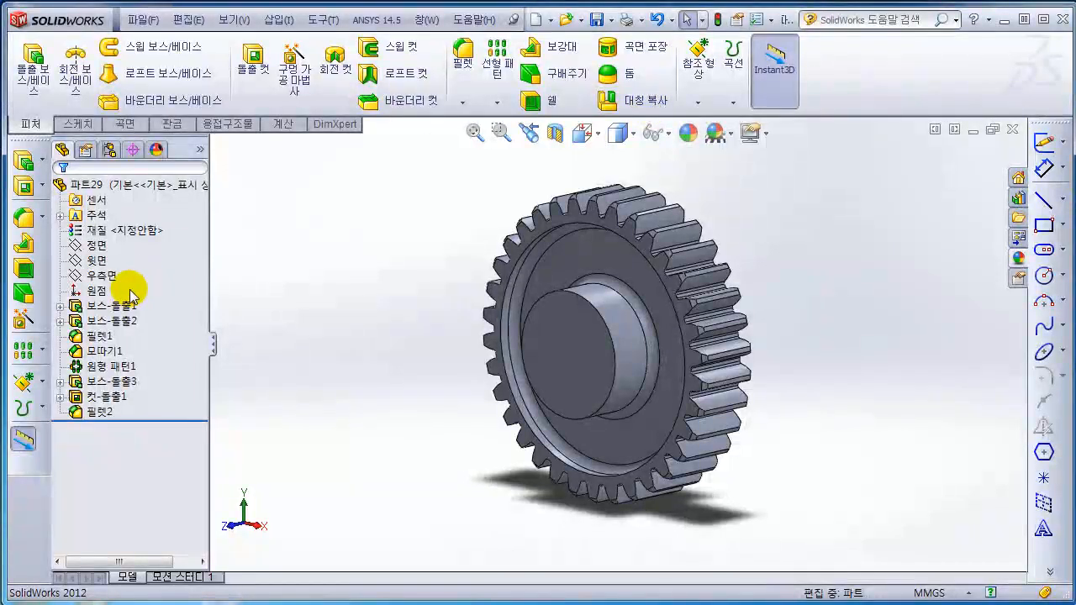
# Step: Mirror the ring recess cut and its 2 mm fillets about the Front Plane to the gear's opposite side
pyautogui.click(632, 100)
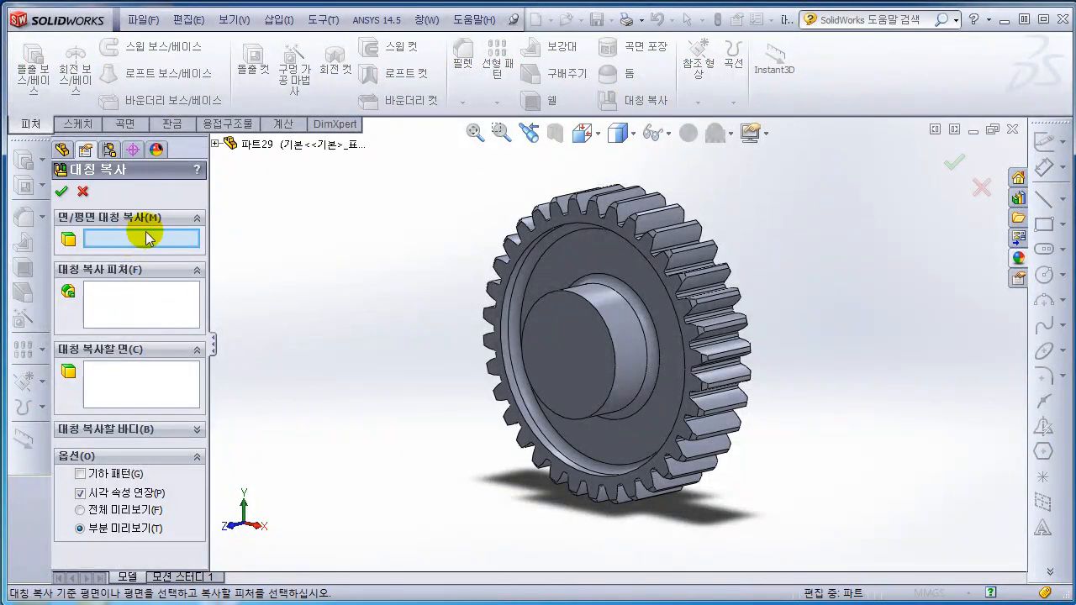
pyautogui.click(215, 144)
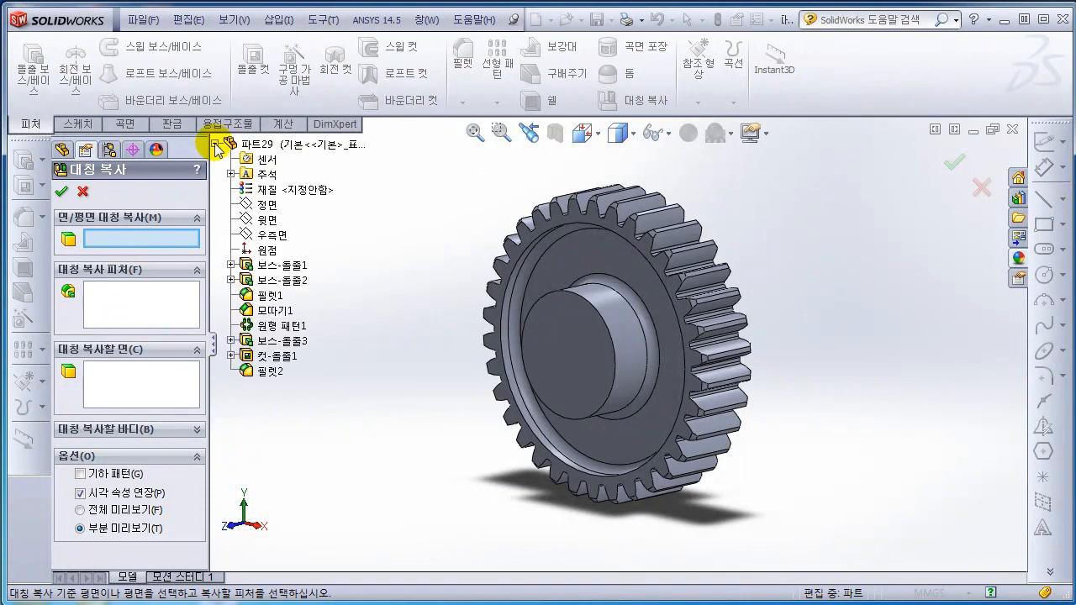
pyautogui.click(269, 206)
pyautogui.moveTo(386, 304); pyautogui.dragTo(339, 295, button='middle')
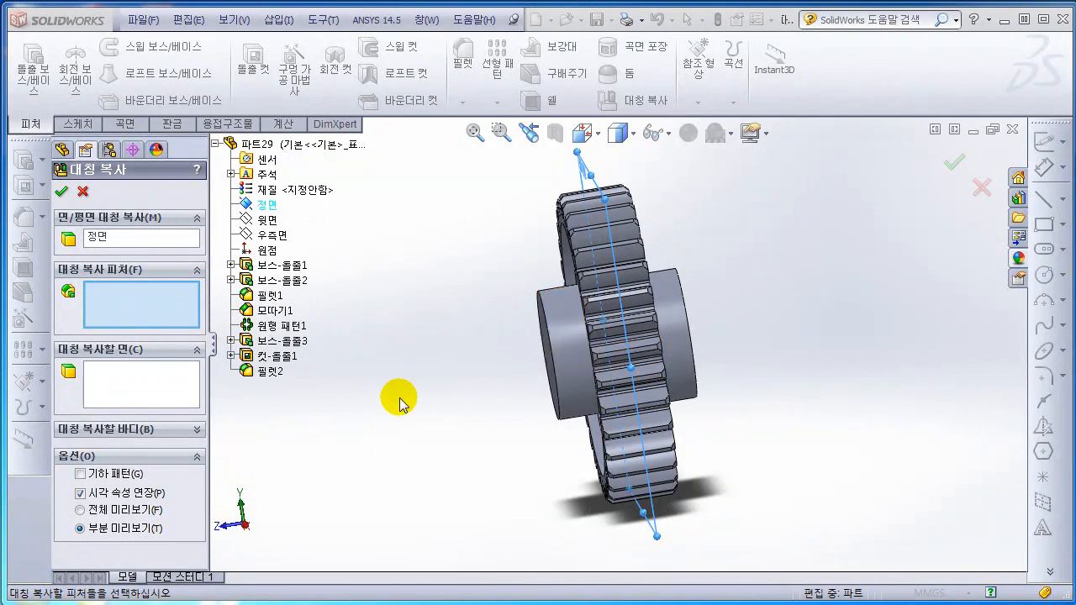
pyautogui.click(267, 372)
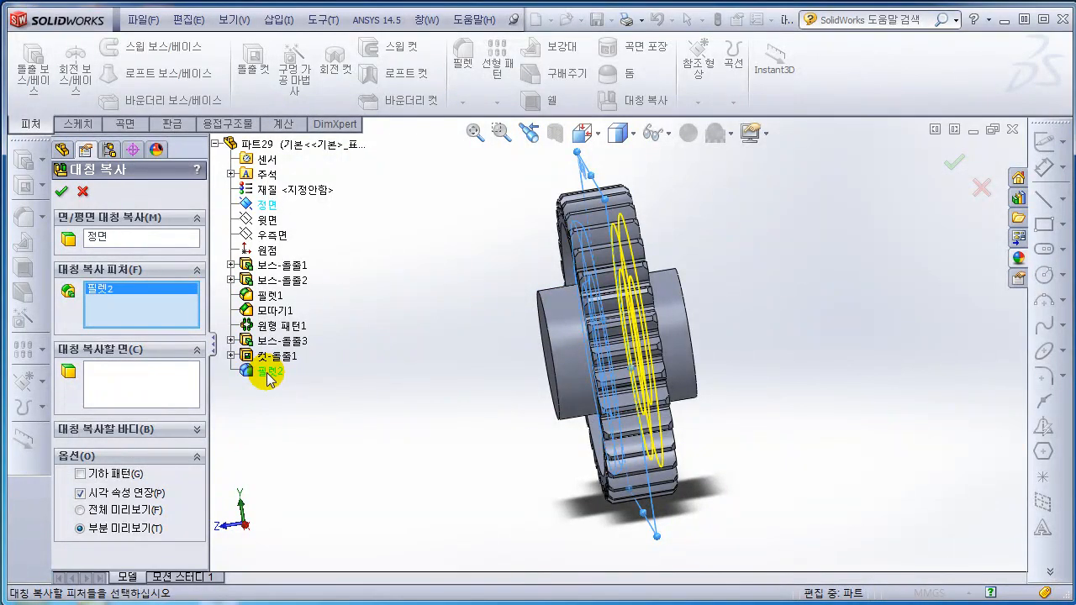
pyautogui.click(281, 364)
pyautogui.moveTo(473, 278); pyautogui.dragTo(441, 291, button='middle')
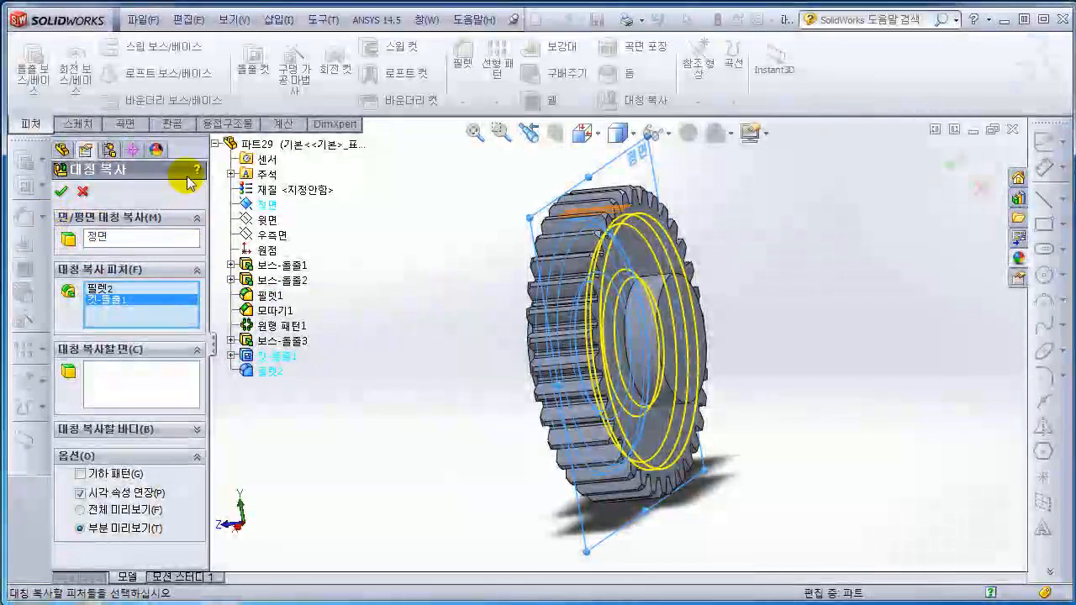
pyautogui.click(64, 194)
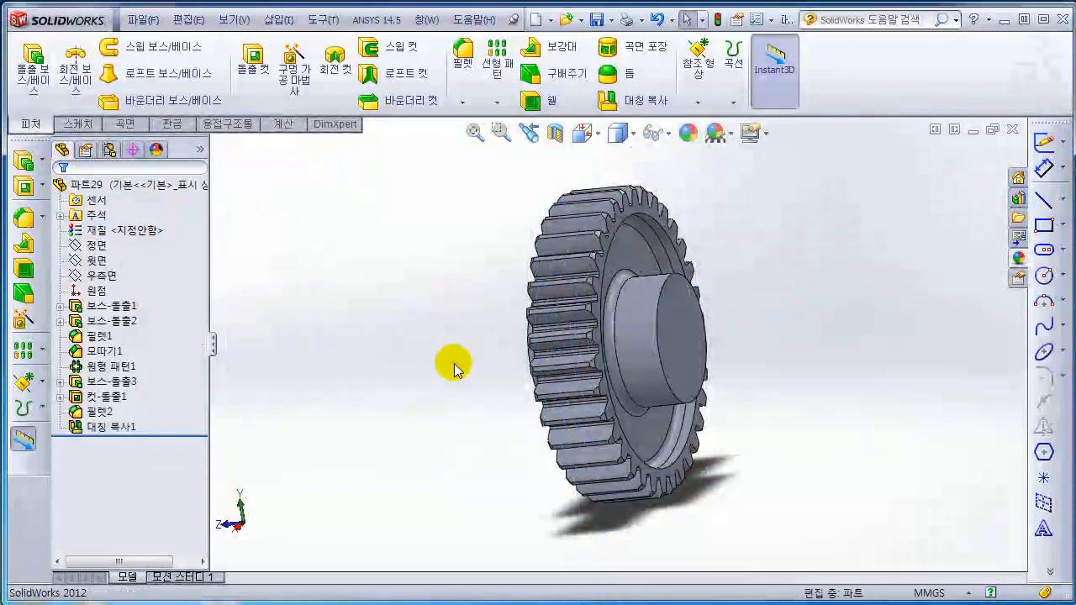
# Step: Open a sketch on the hub's end face on the mirrored side and view it face-on
pyautogui.moveTo(451, 362); pyautogui.dragTo(638, 374, button='middle')
pyautogui.press('space')
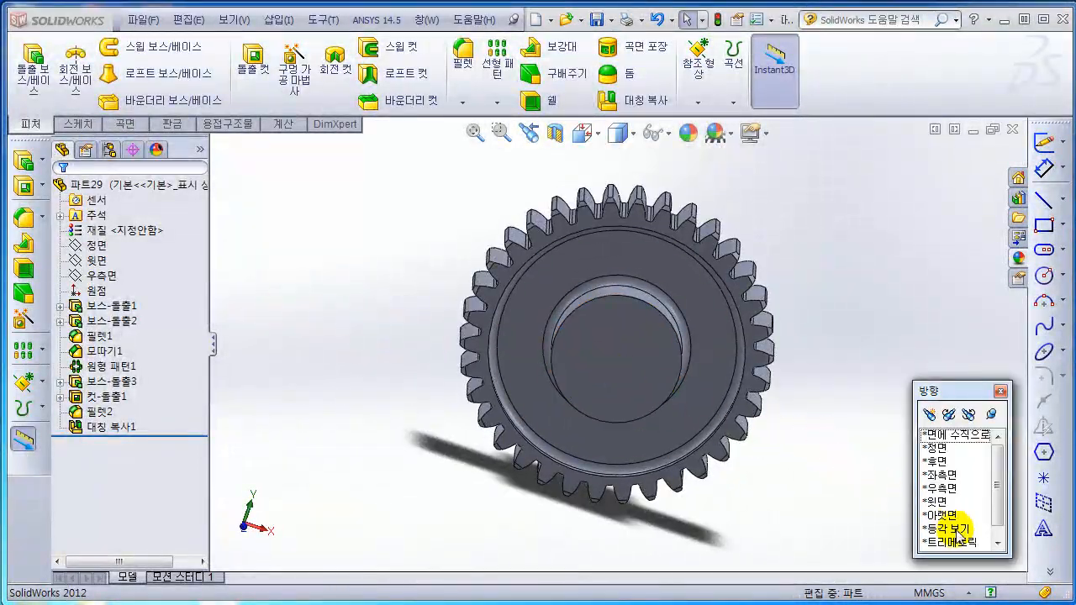
pyautogui.click(956, 531)
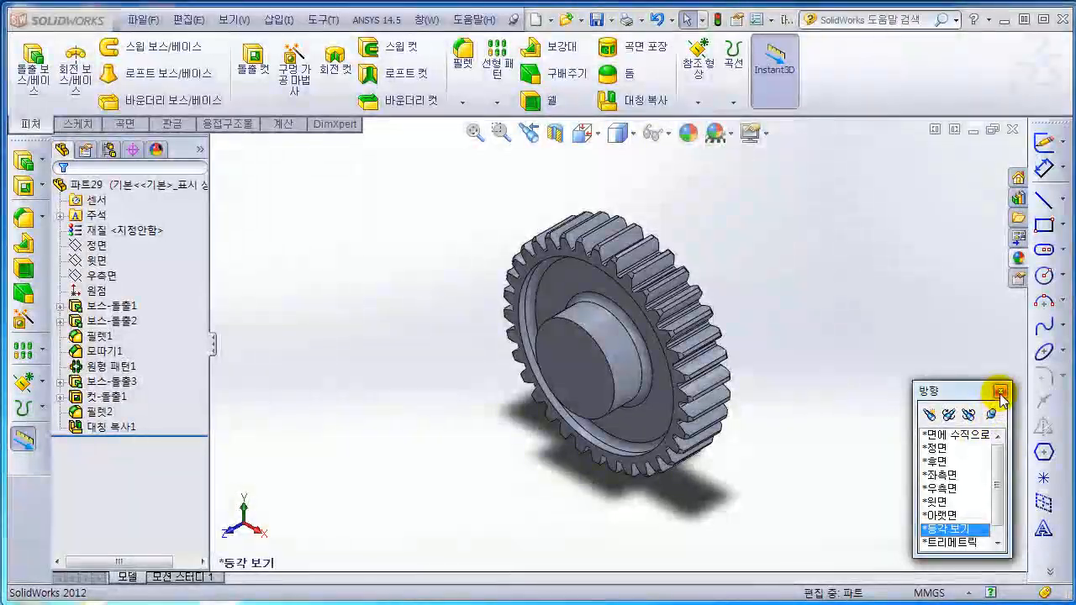
pyautogui.click(1000, 392)
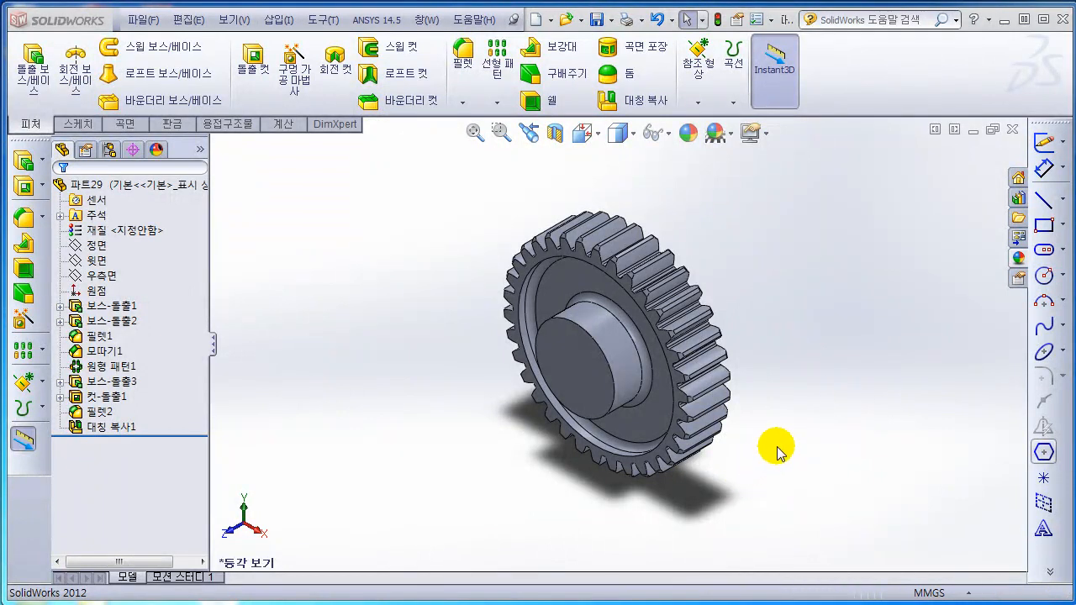
pyautogui.moveTo(769, 455); pyautogui.dragTo(697, 533, button='middle')
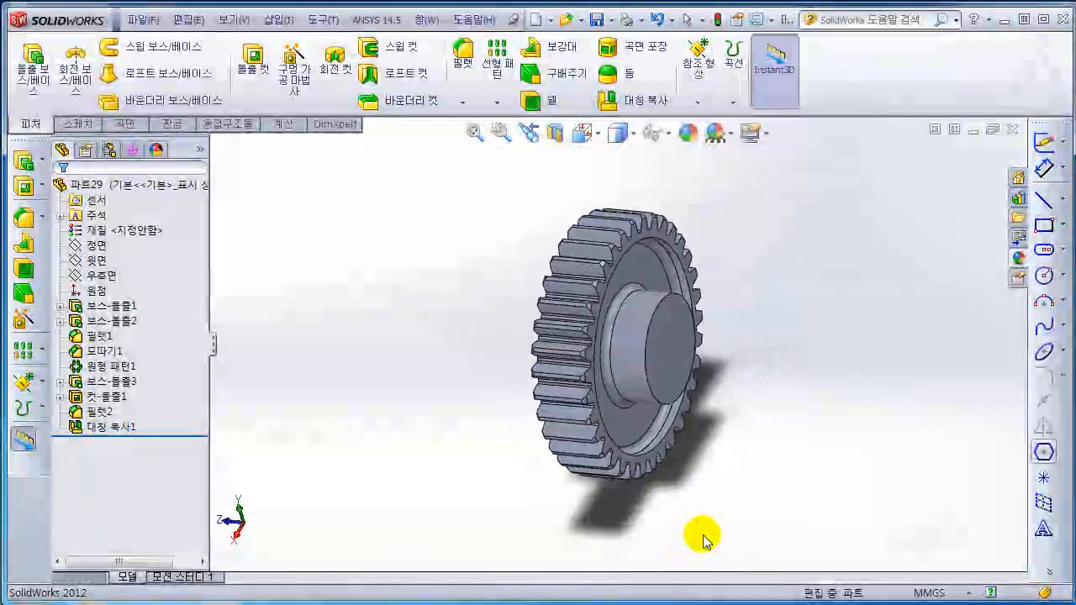
pyautogui.click(670, 352)
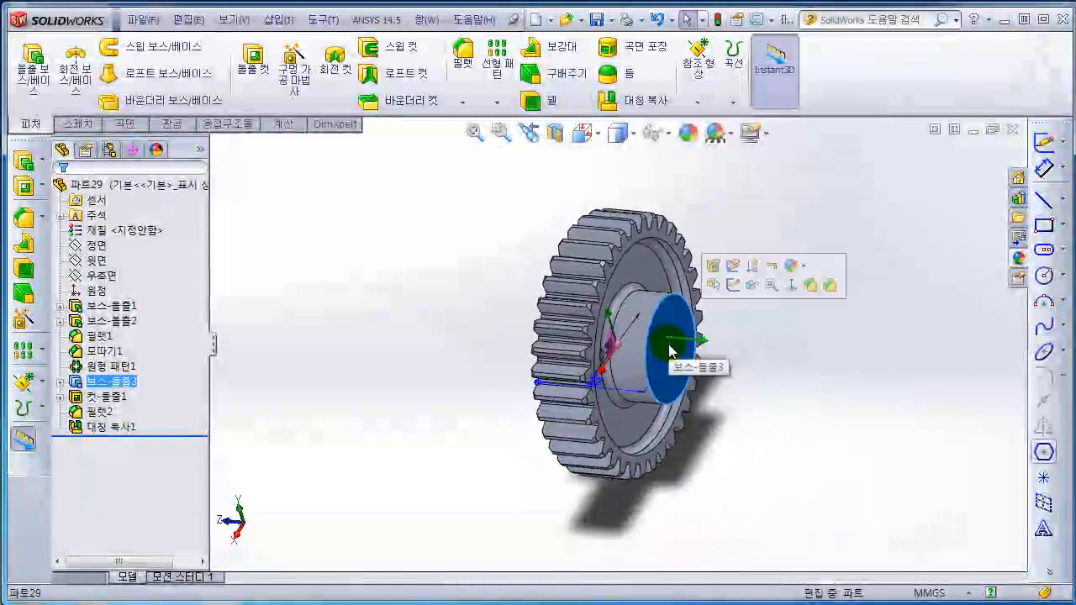
pyautogui.click(1042, 145)
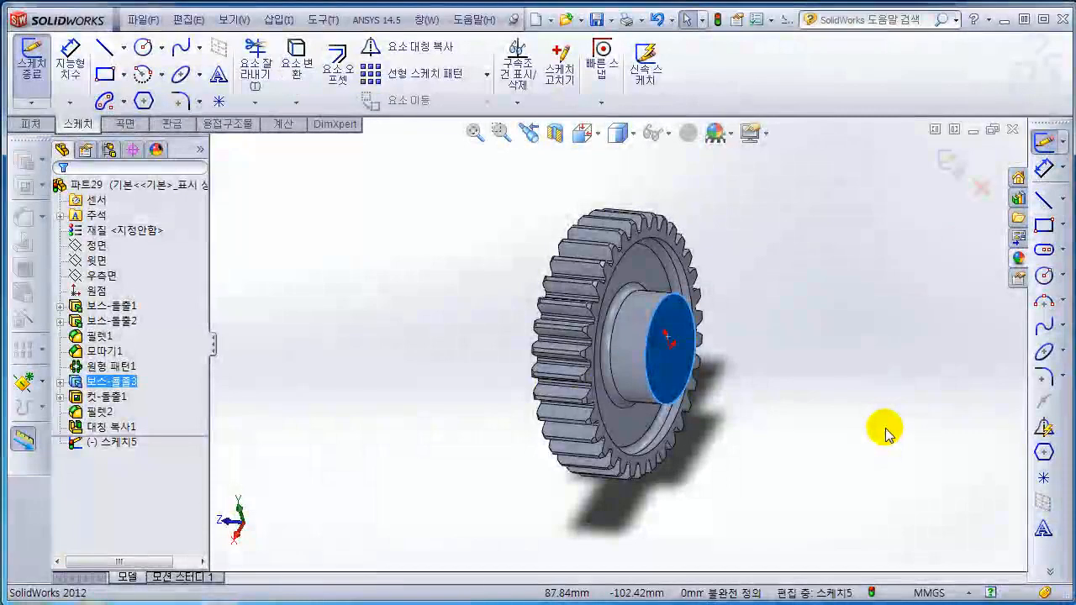
pyautogui.press('space')
pyautogui.click(949, 434)
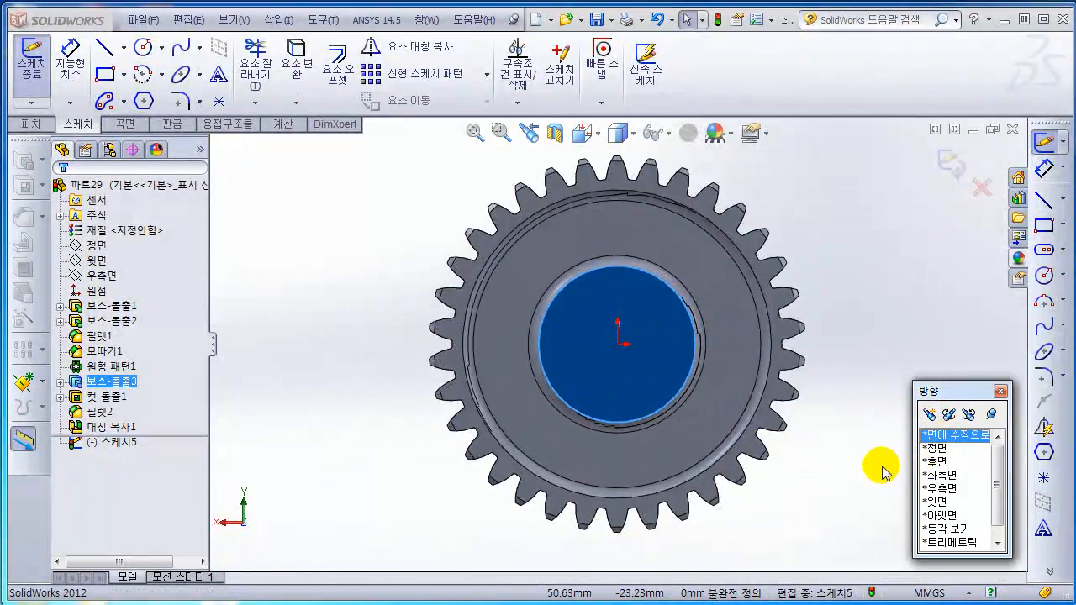
pyautogui.click(1000, 391)
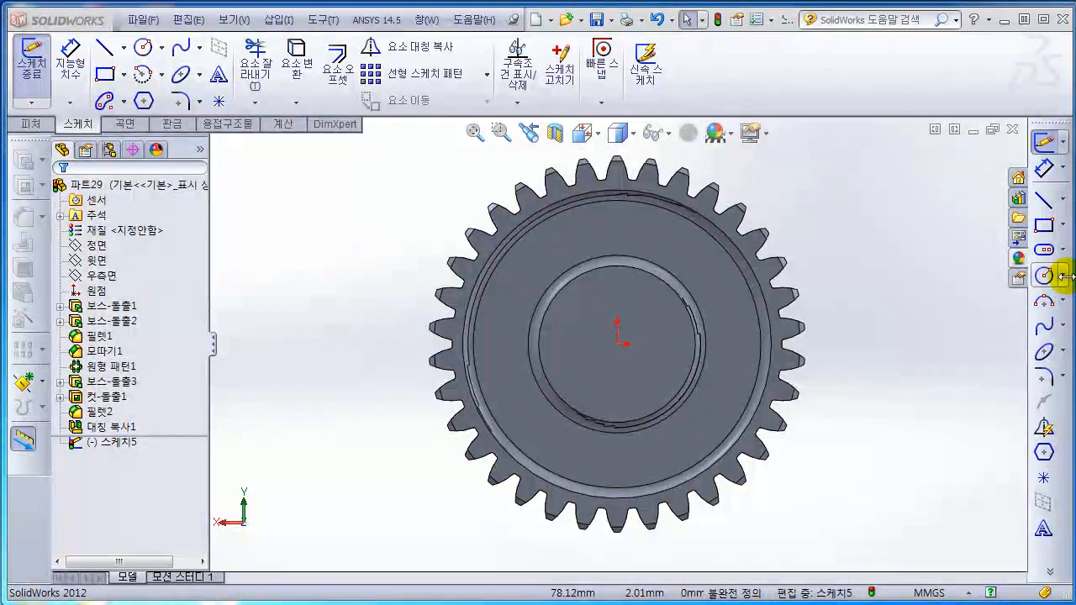
# Step: Draw a circle centred on the origin with a radius of about 6.6 mm
pyautogui.click(1011, 275)
pyautogui.click(618, 344)
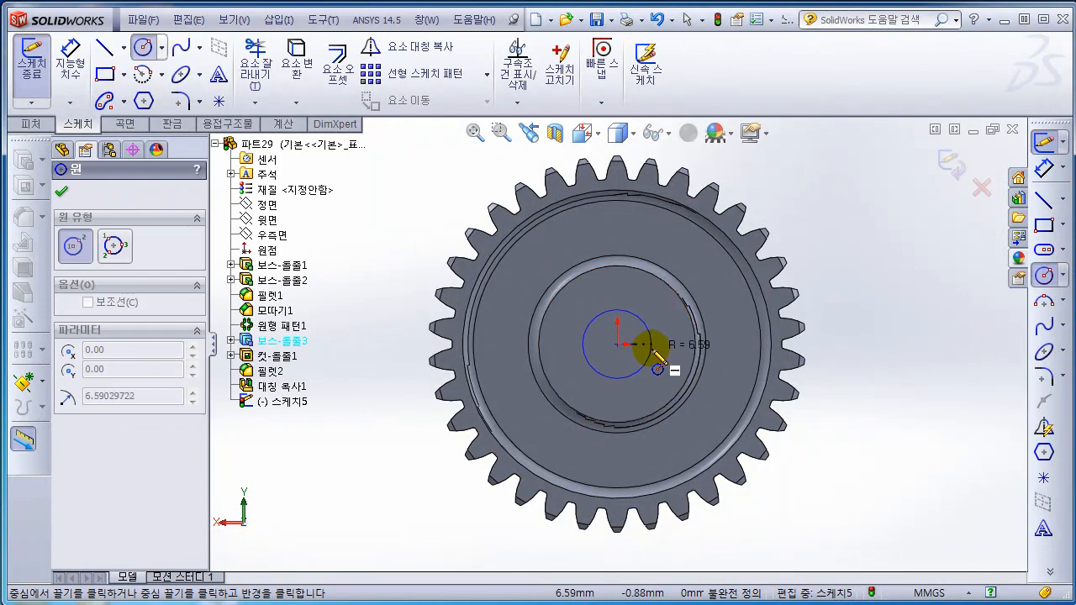
pyautogui.click(650, 345)
# Step: Draw a centre rectangle about 4.3 mm wide, centred on the circle's uppermost point, for the keyway
pyautogui.scroll(2, 622, 344)
pyautogui.scroll(-4, 613, 341)
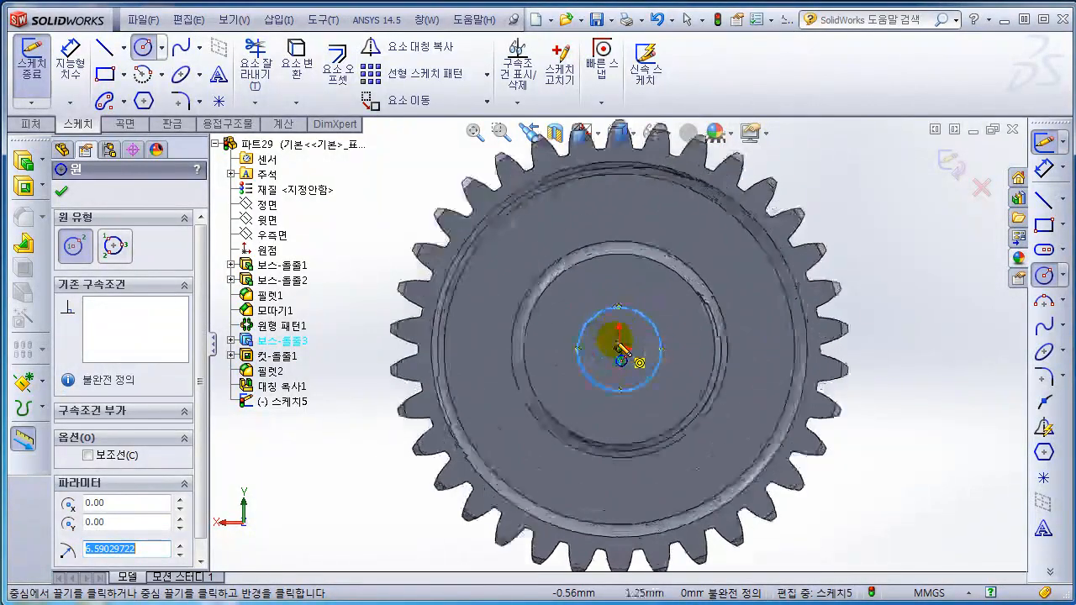
pyautogui.scroll(-5, 622, 348)
pyautogui.scroll(2, 665, 329)
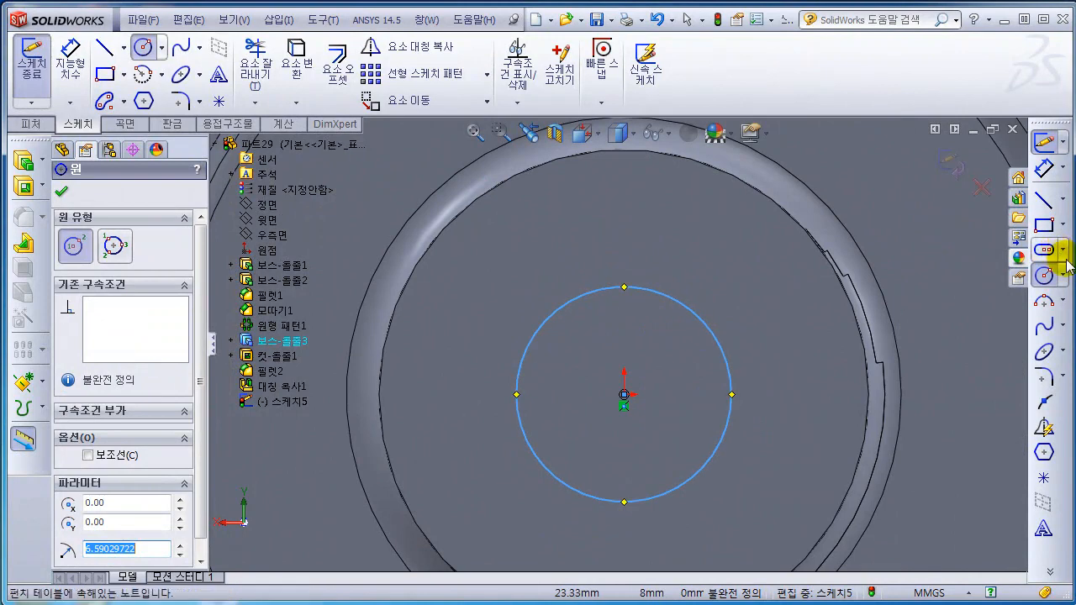
pyautogui.click(1062, 225)
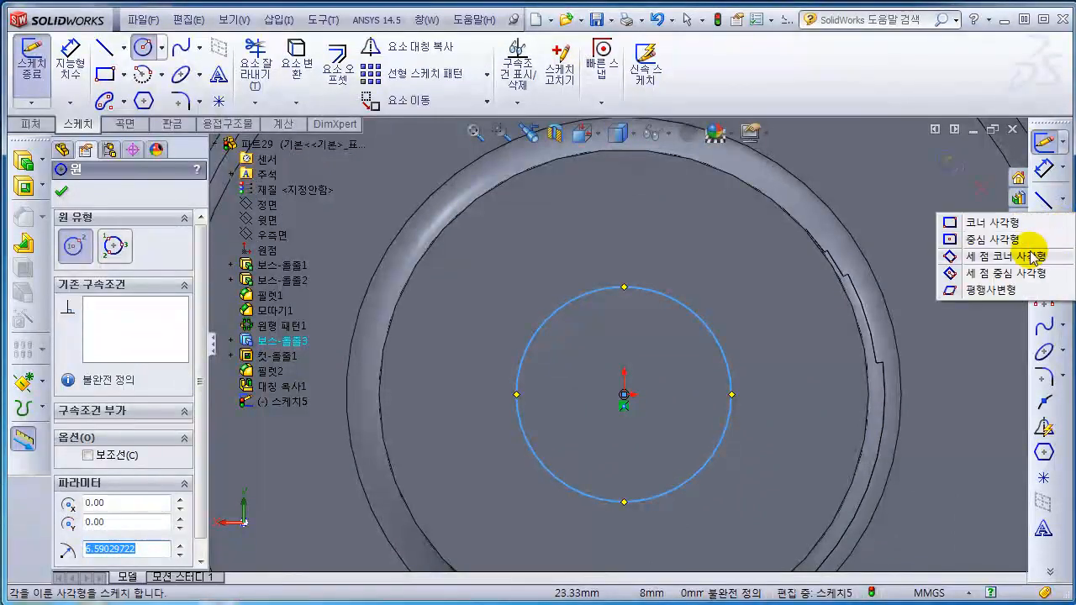
pyautogui.click(990, 239)
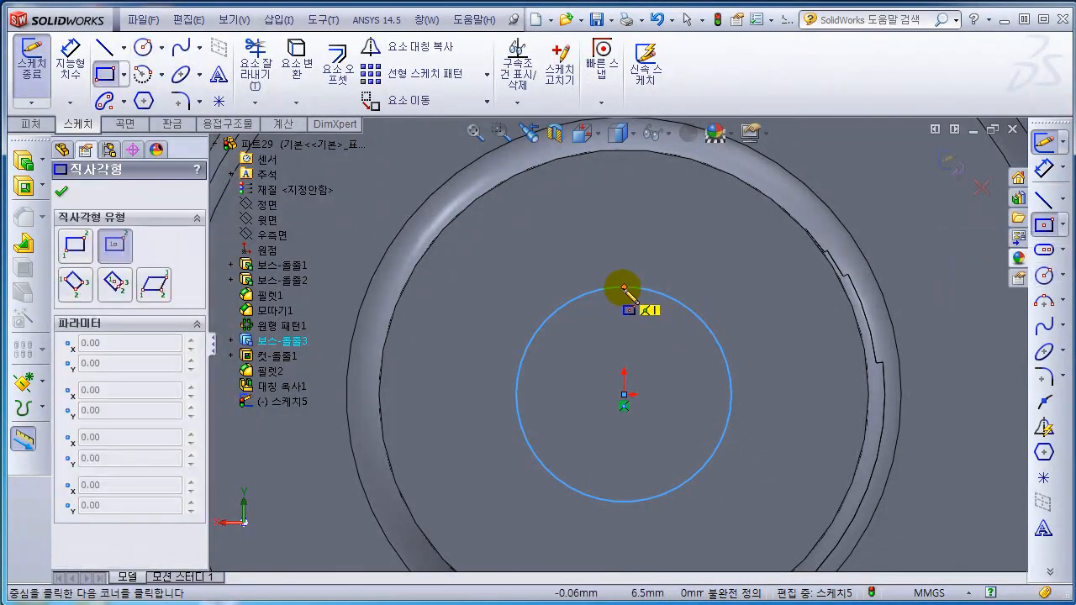
pyautogui.click(624, 287)
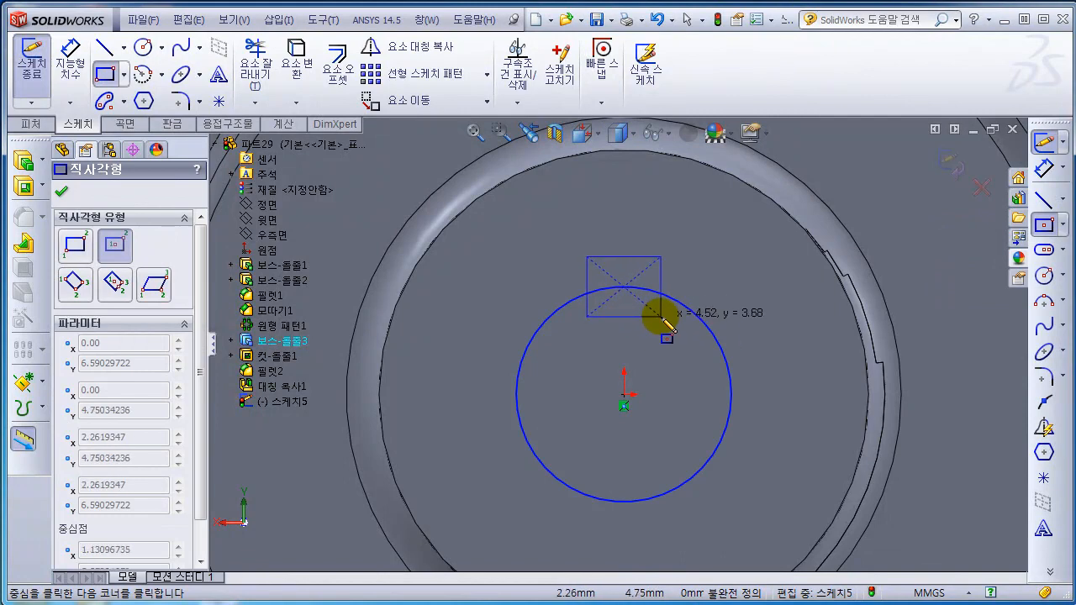
pyautogui.click(660, 323)
pyautogui.press('Escape')
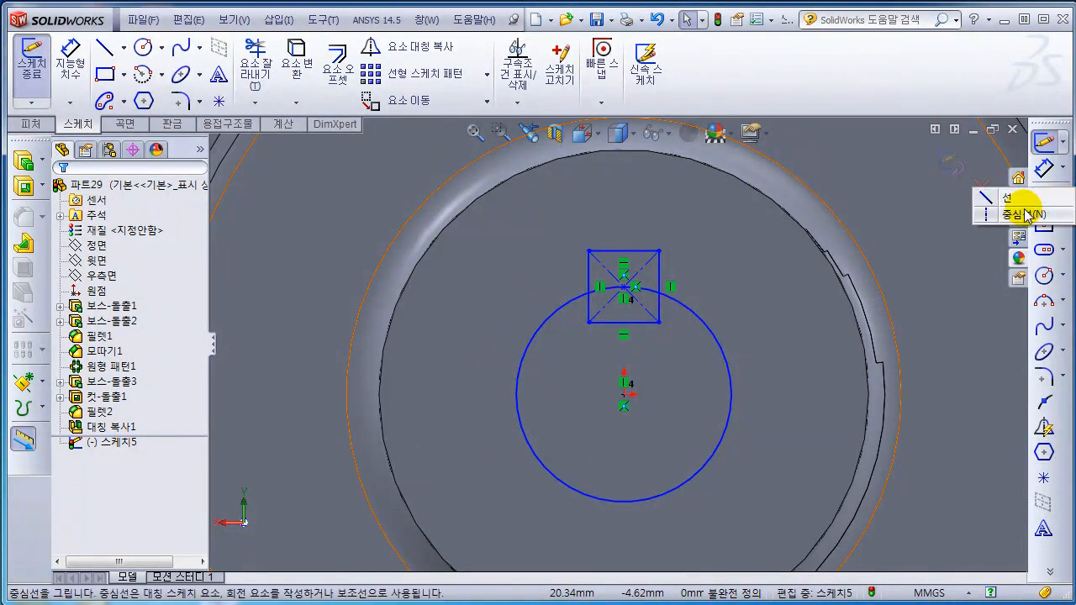
# Step: Draw a vertical centreline from the midpoint of the keyway rectangle's upper edge to the circle's lowest point
pyautogui.click(1043, 200)
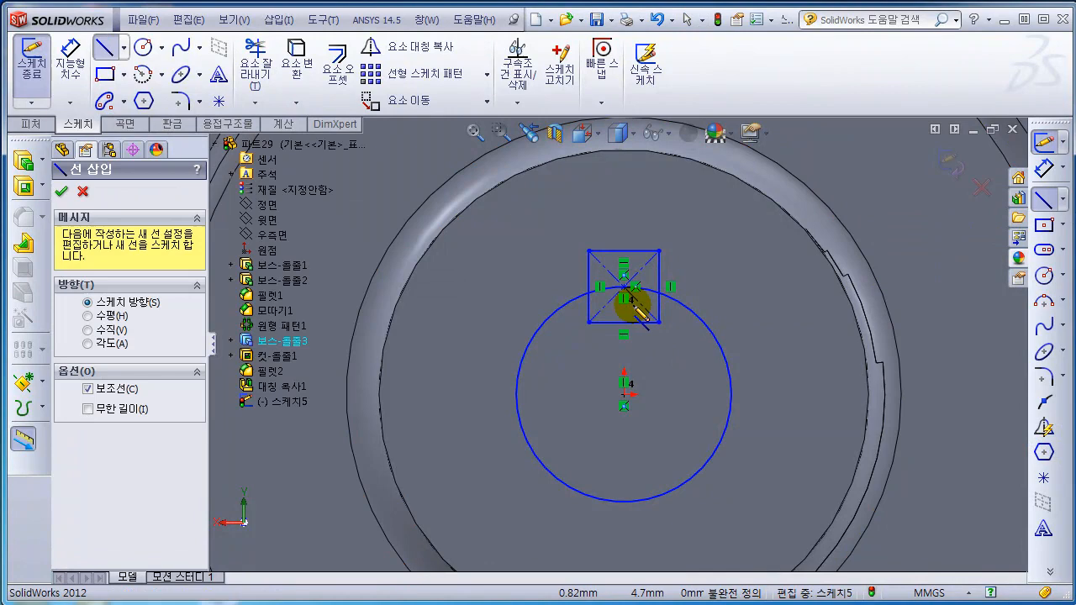
pyautogui.click(623, 250)
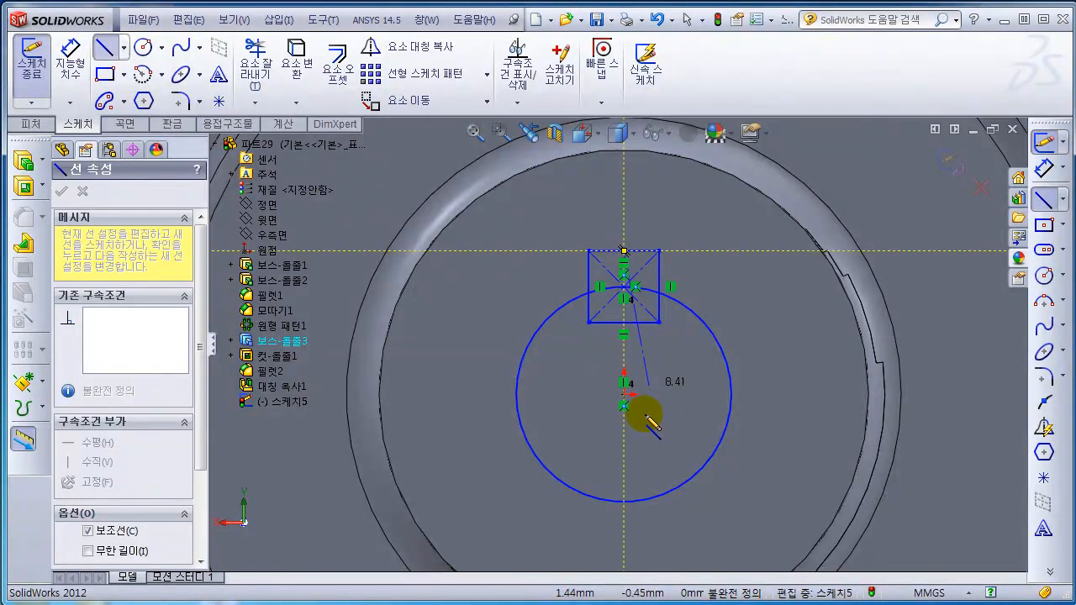
pyautogui.click(623, 502)
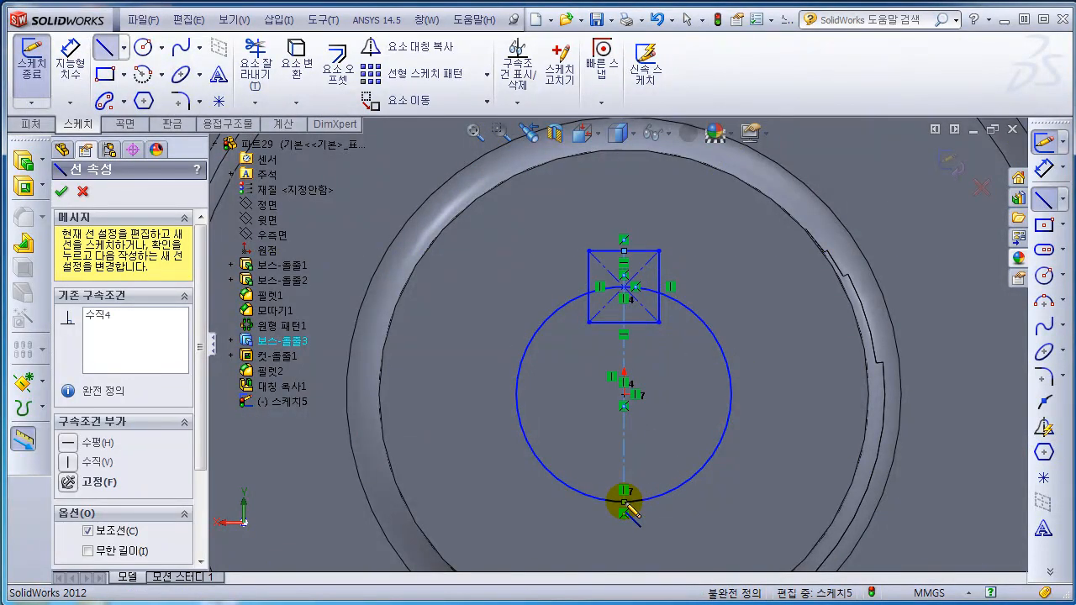
pyautogui.press('Escape')
# Step: Dimension the keyway rectangle's width and set it to 5 mm
pyautogui.scroll(3, 701, 444)
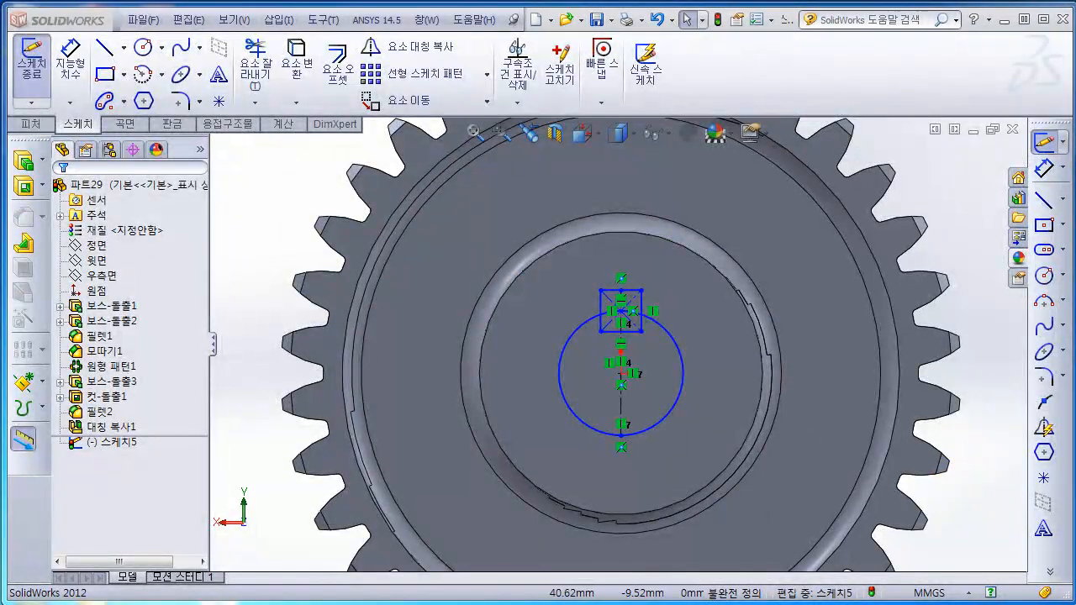
pyautogui.click(1044, 169)
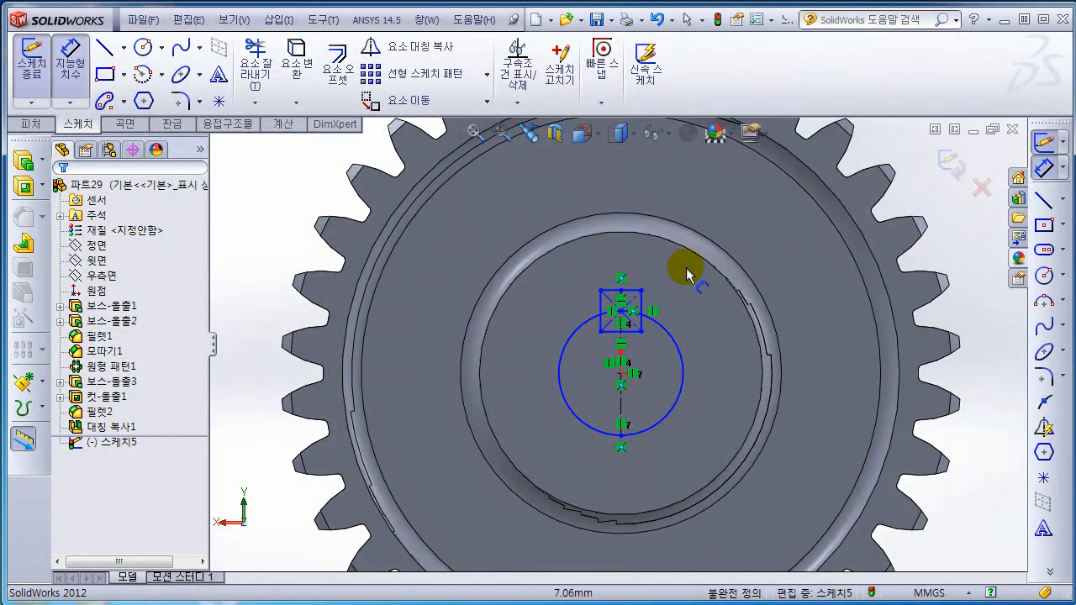
pyautogui.click(634, 294)
pyautogui.click(647, 267)
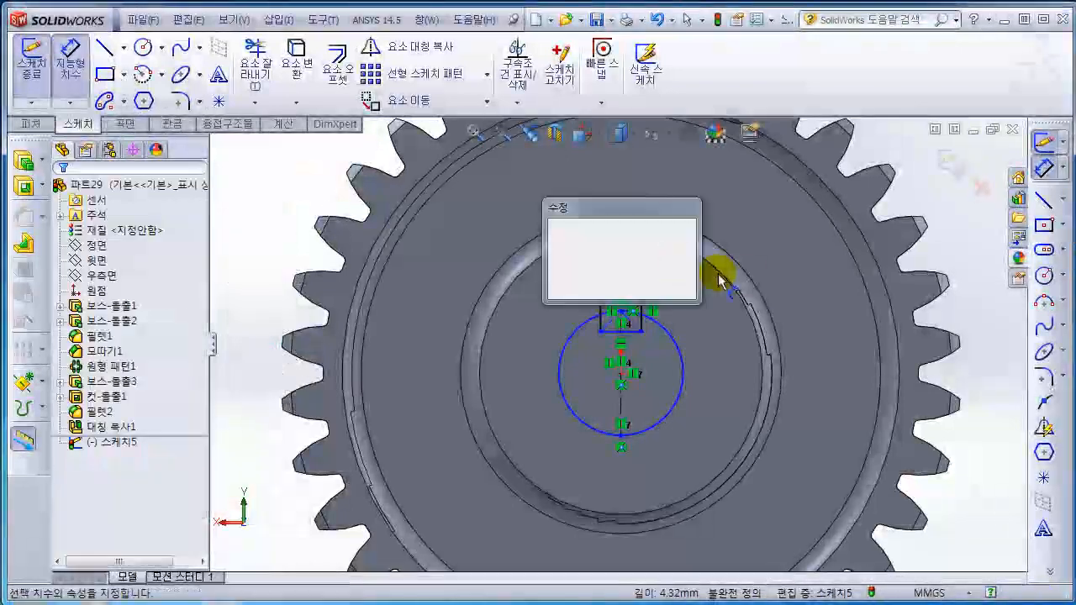
pyautogui.write('5')
pyautogui.press('Return')
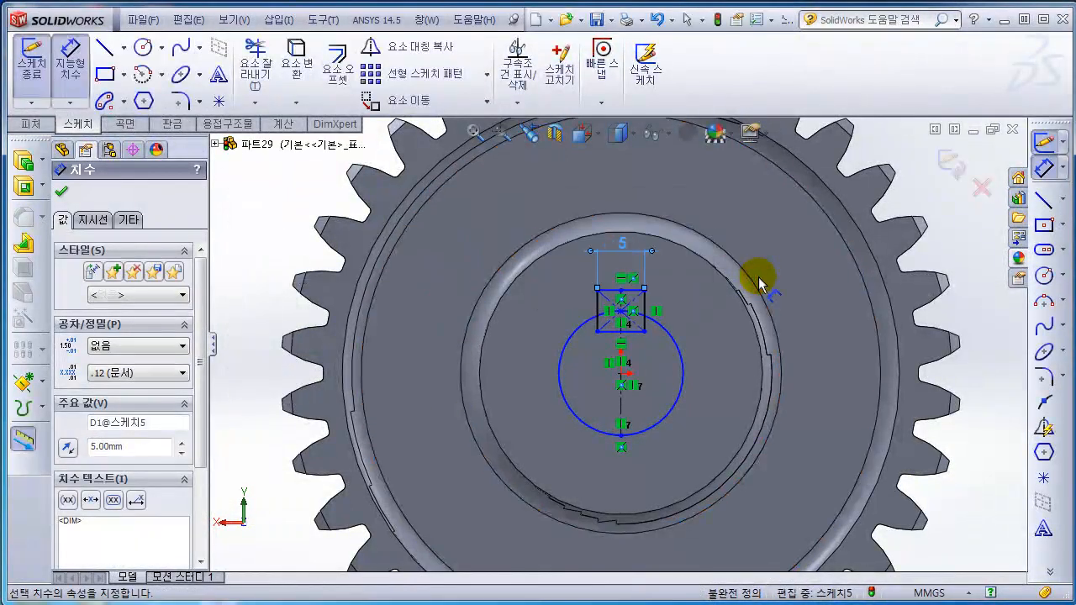
pyautogui.click(267, 239)
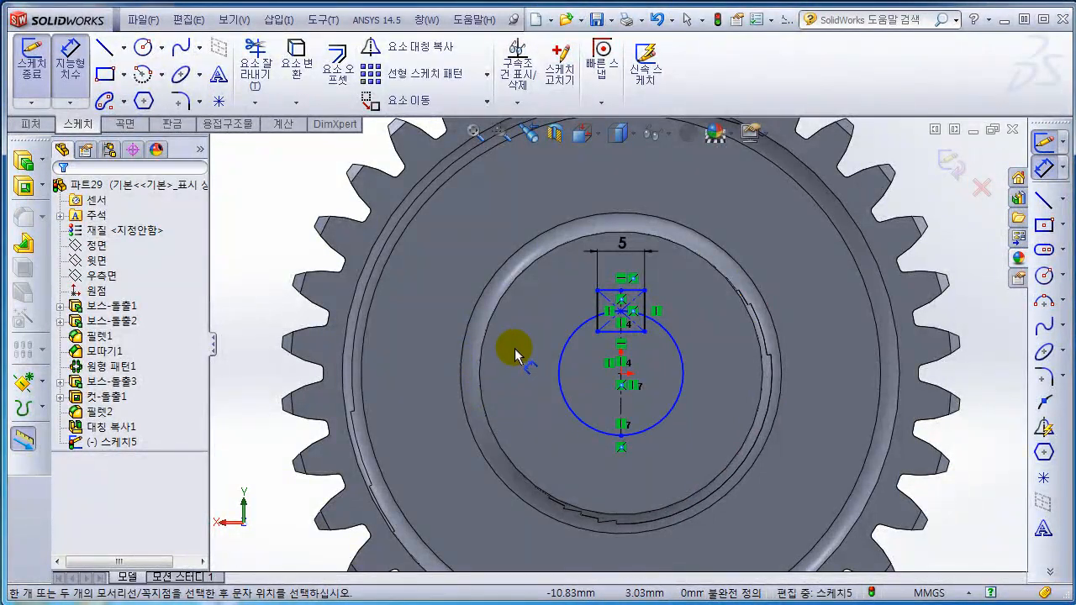
# Step: Dimension the vertical centreline, from the keyway's upper edge to the circle's lowest point, as 19.3 mm
pyautogui.scroll(-2, 560, 377)
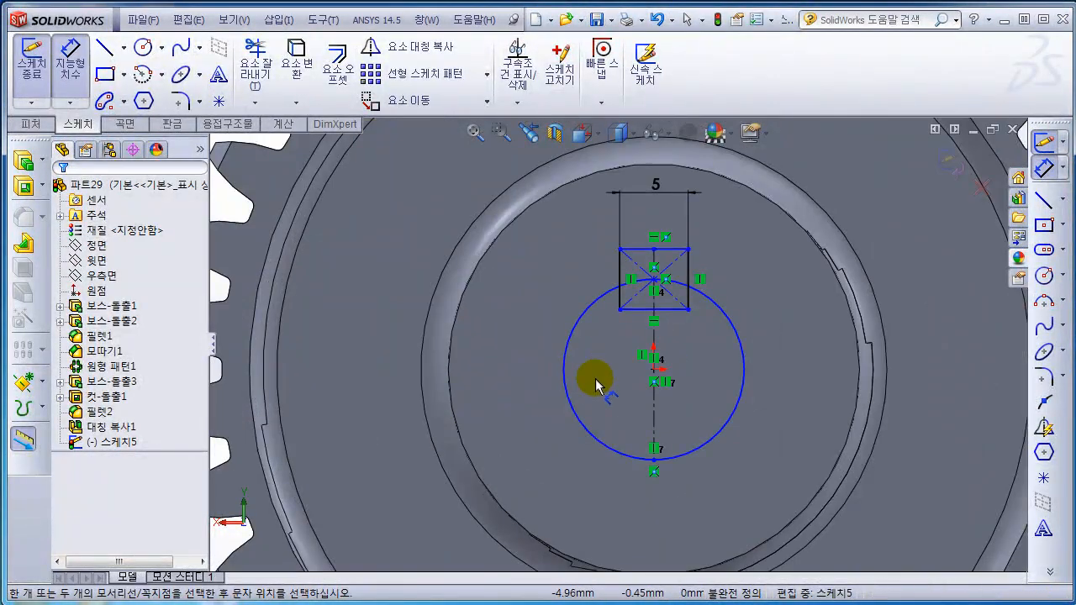
pyautogui.click(655, 338)
pyautogui.click(511, 340)
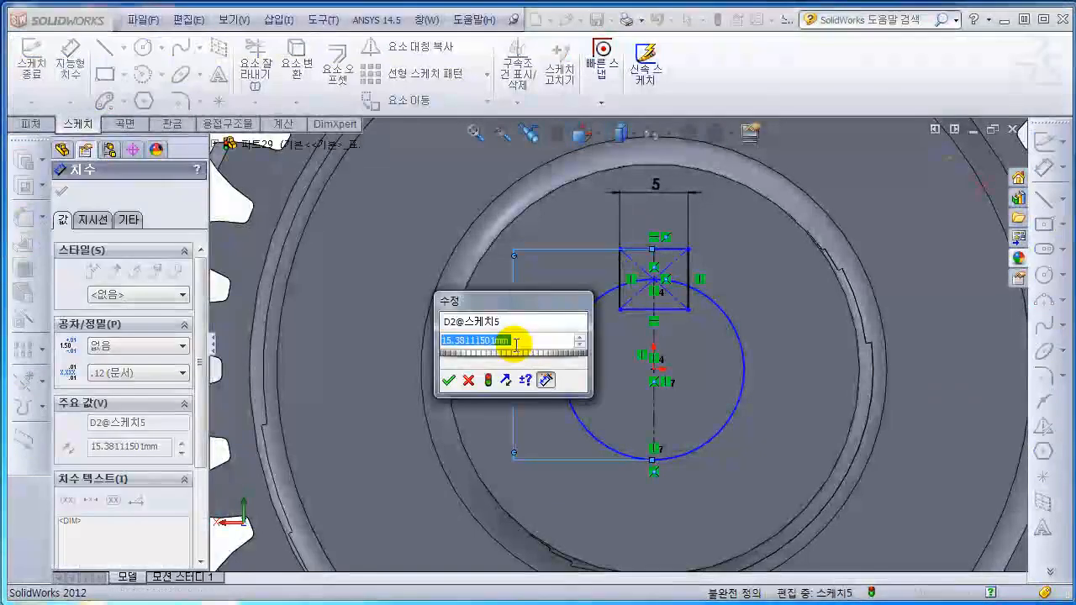
pyautogui.write('1')
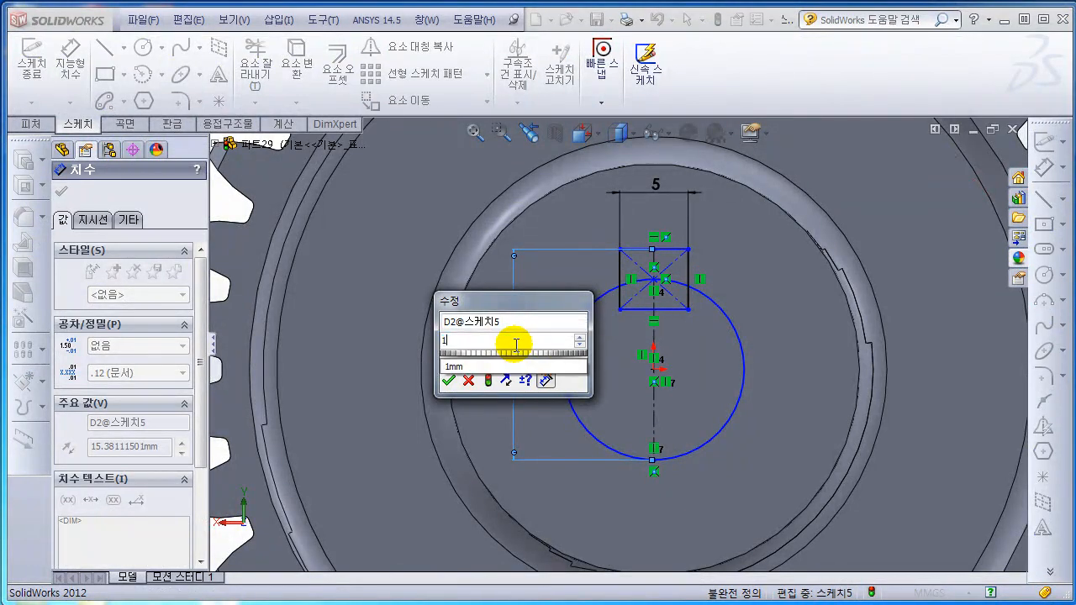
pyautogui.write('9.')
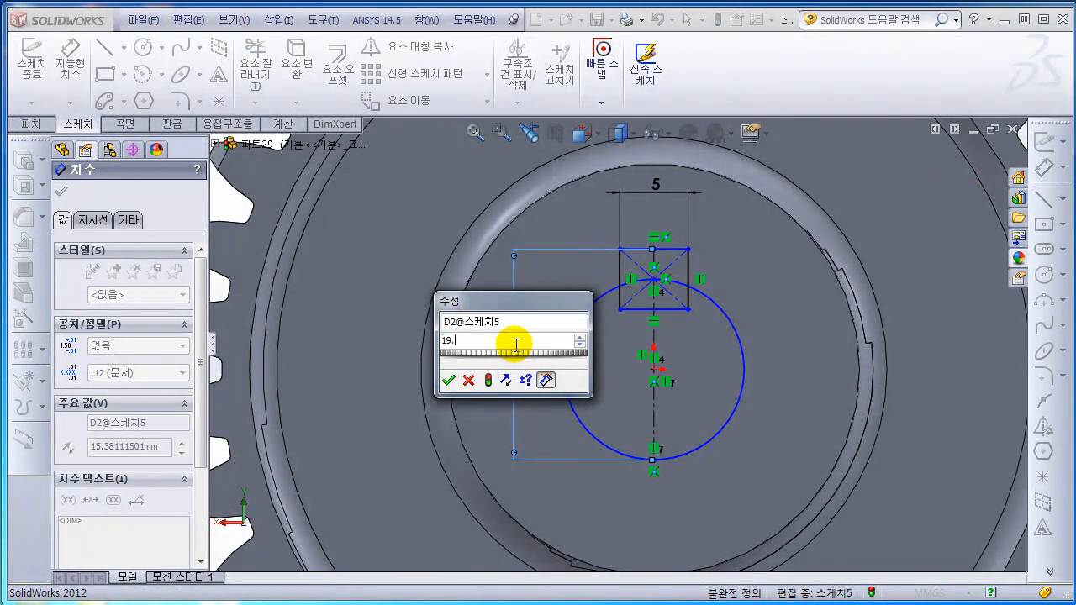
pyautogui.write('3')
pyautogui.press('Return')
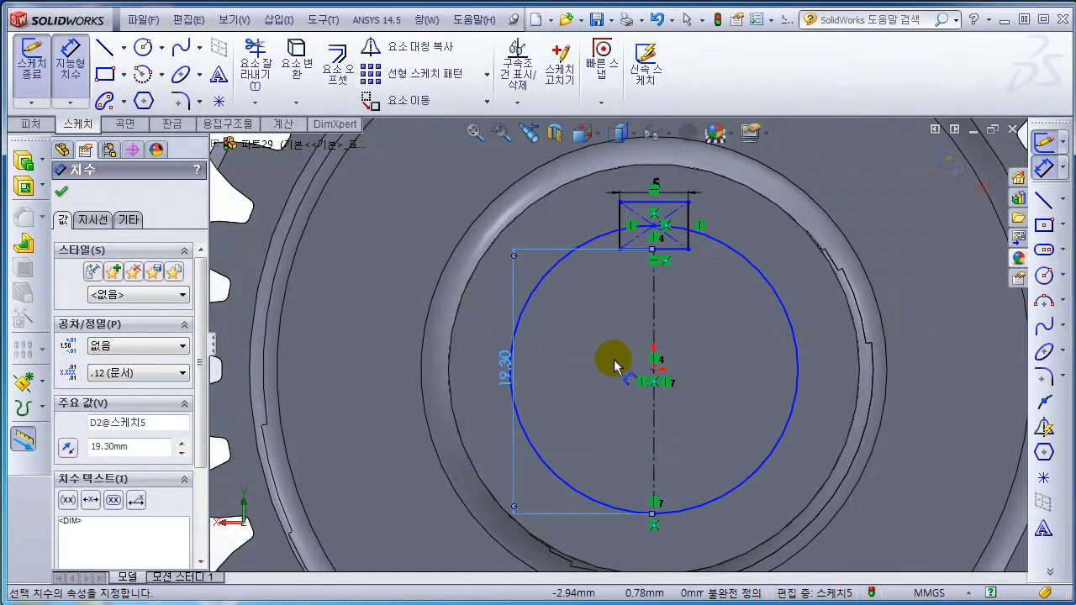
# Step: Dimension the bore circle's diameter as 17 mm
pyautogui.click(786, 393)
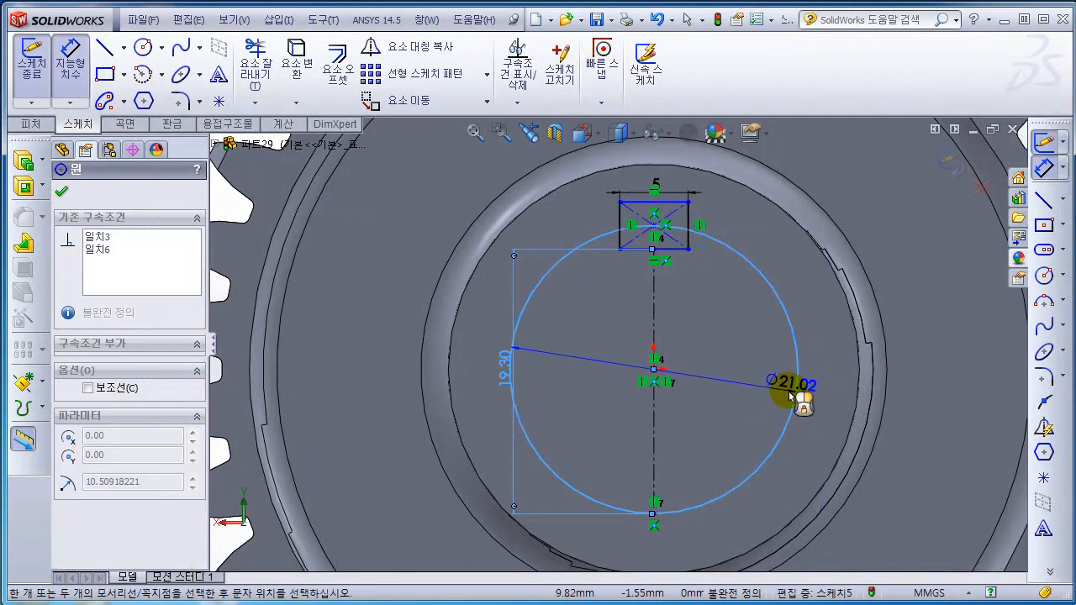
pyautogui.click(791, 395)
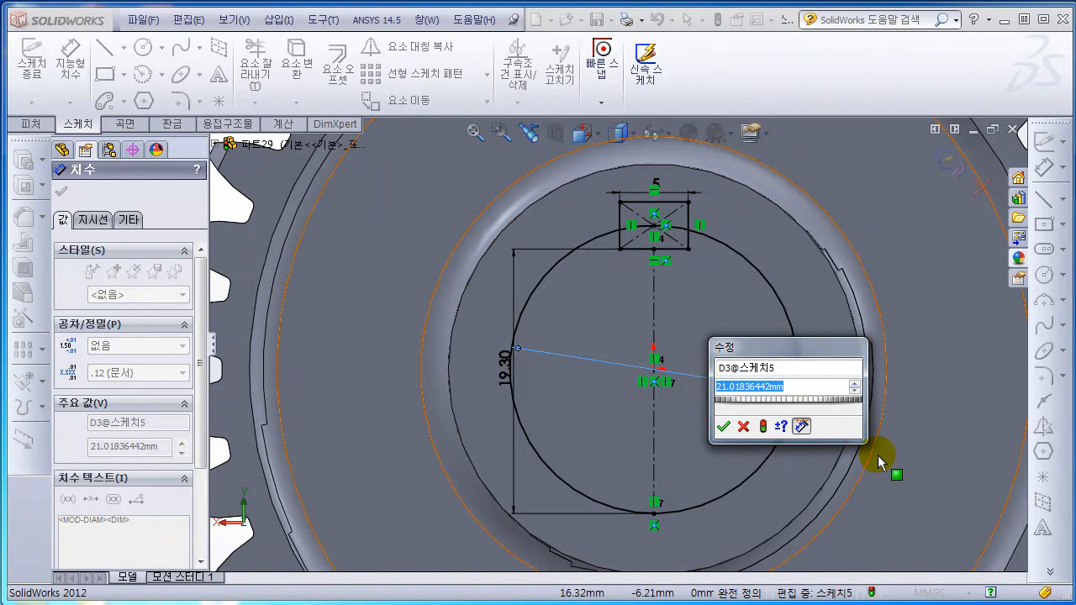
pyautogui.write('17')
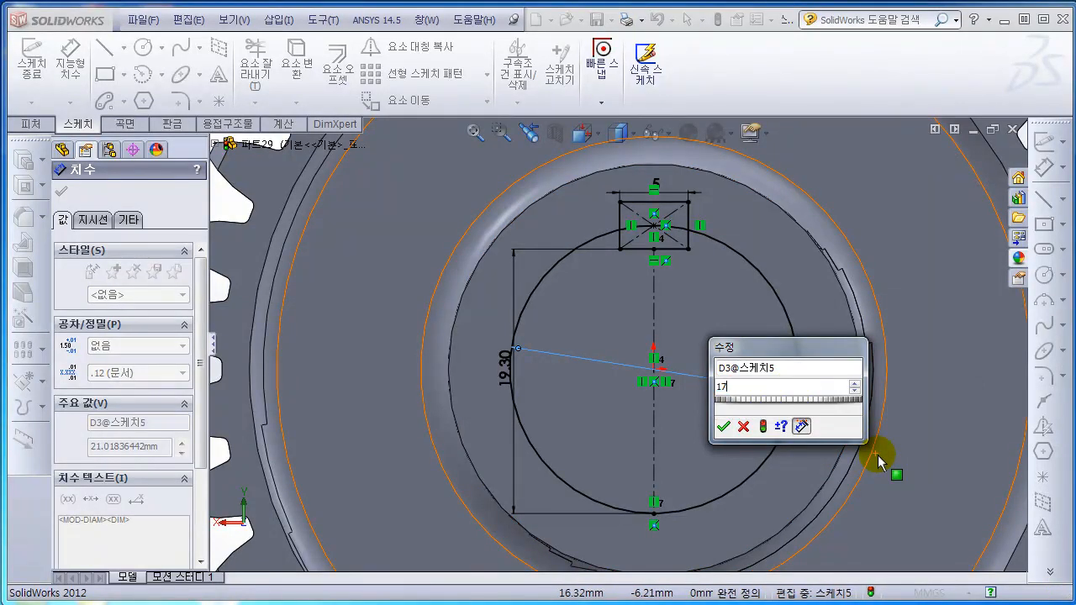
pyautogui.press('Return')
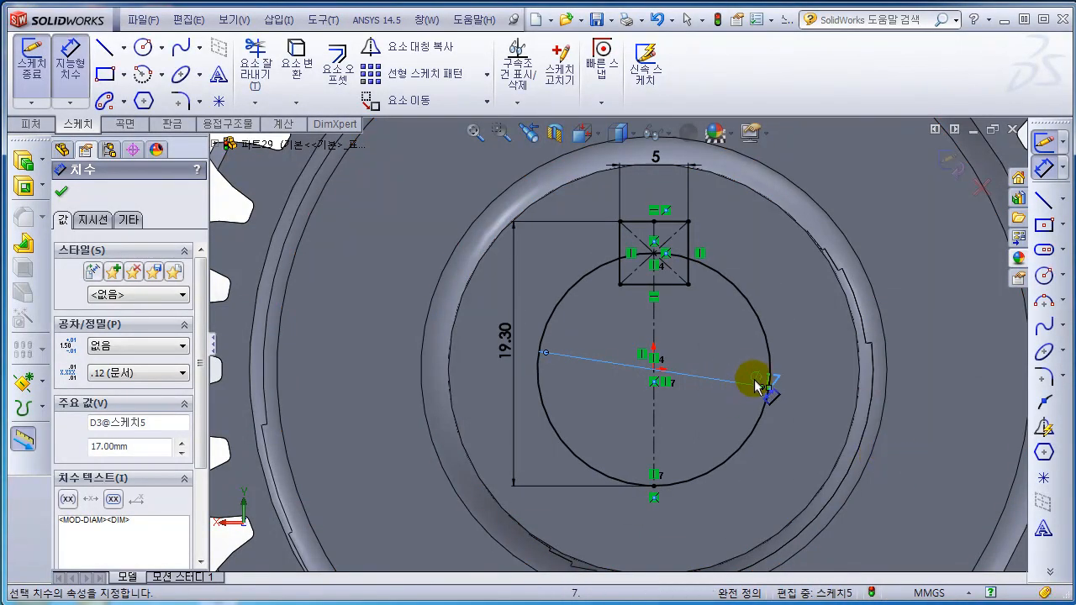
pyautogui.scroll(3, 588, 429)
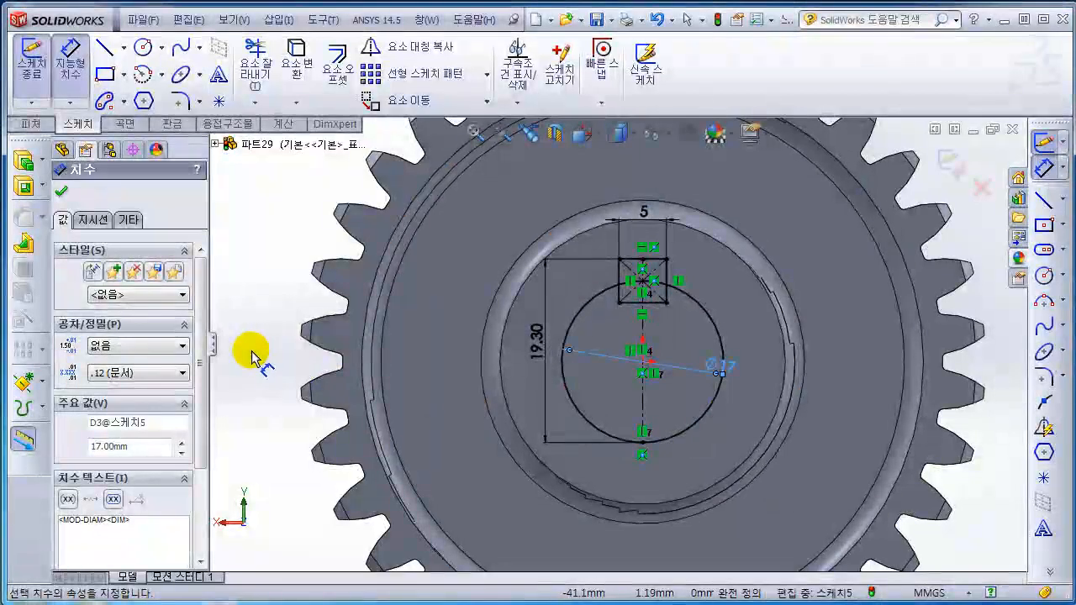
pyautogui.click(277, 365)
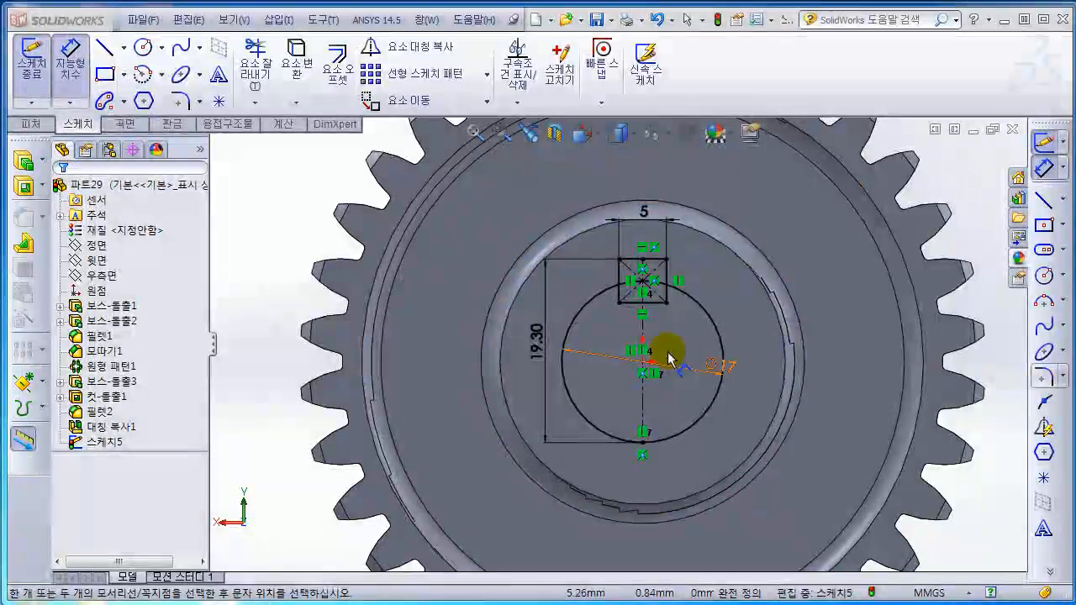
# Step: Trim the rectangle lines inside the circle and the arc inside the rectangle to leave one closed bore-and-keyway outline
pyautogui.scroll(-5, 673, 336)
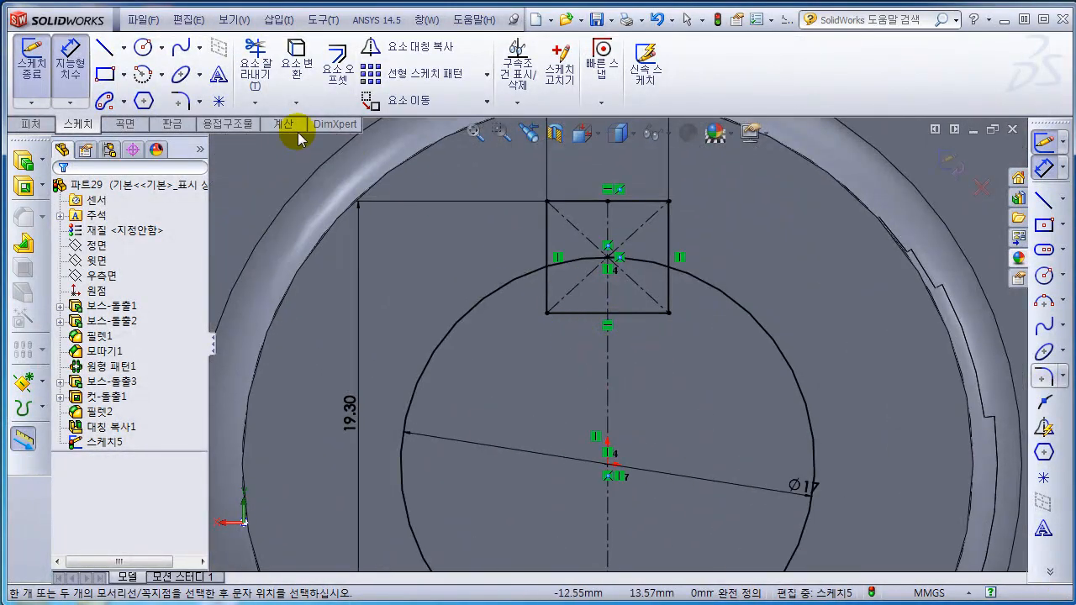
pyautogui.click(257, 105)
pyautogui.click(272, 113)
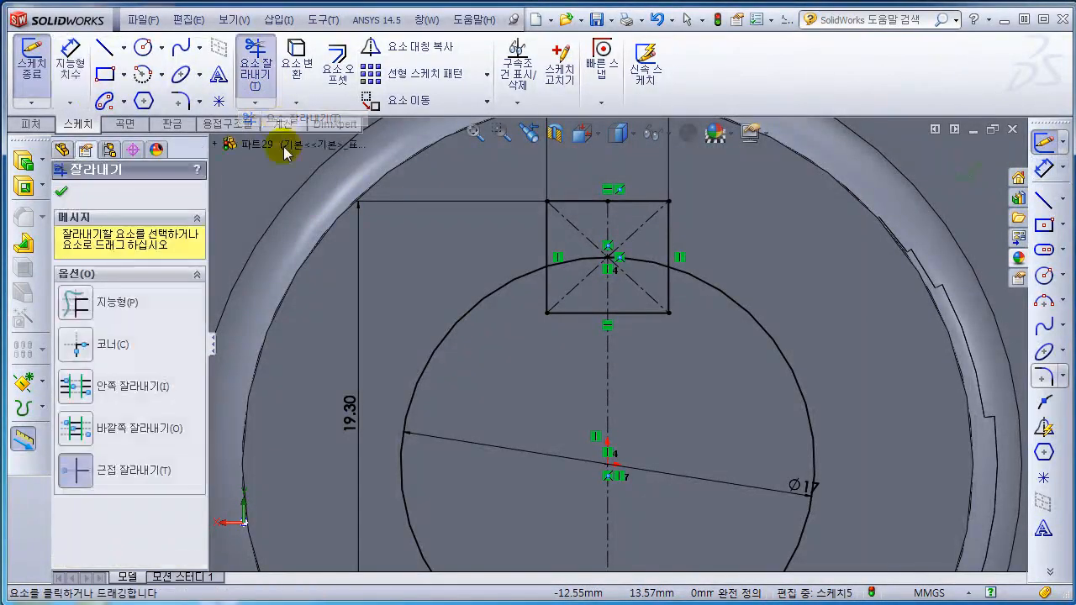
pyautogui.click(576, 314)
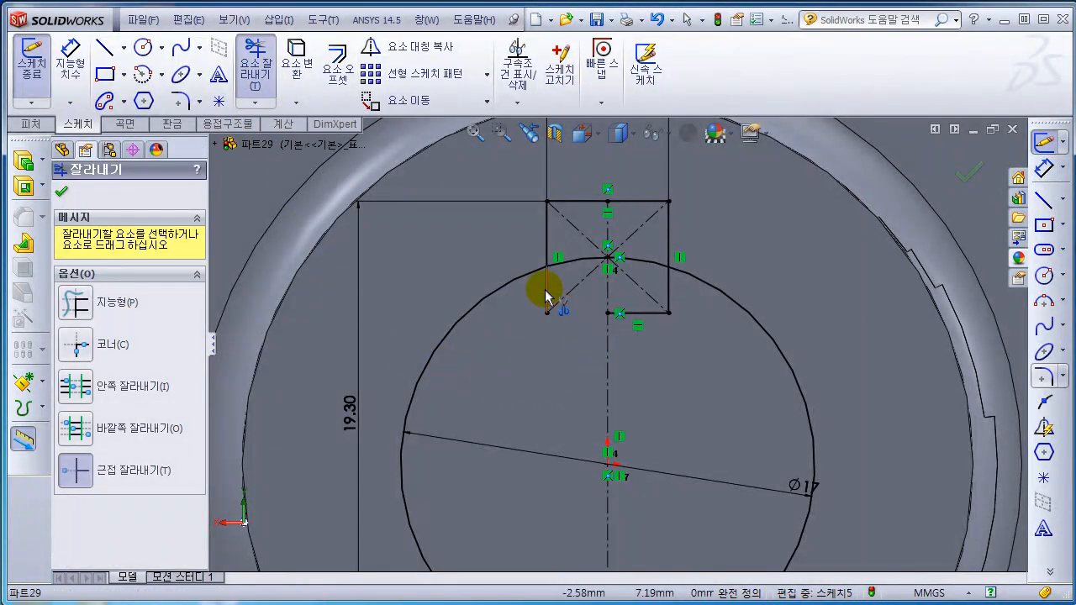
pyautogui.click(547, 293)
pyautogui.click(574, 267)
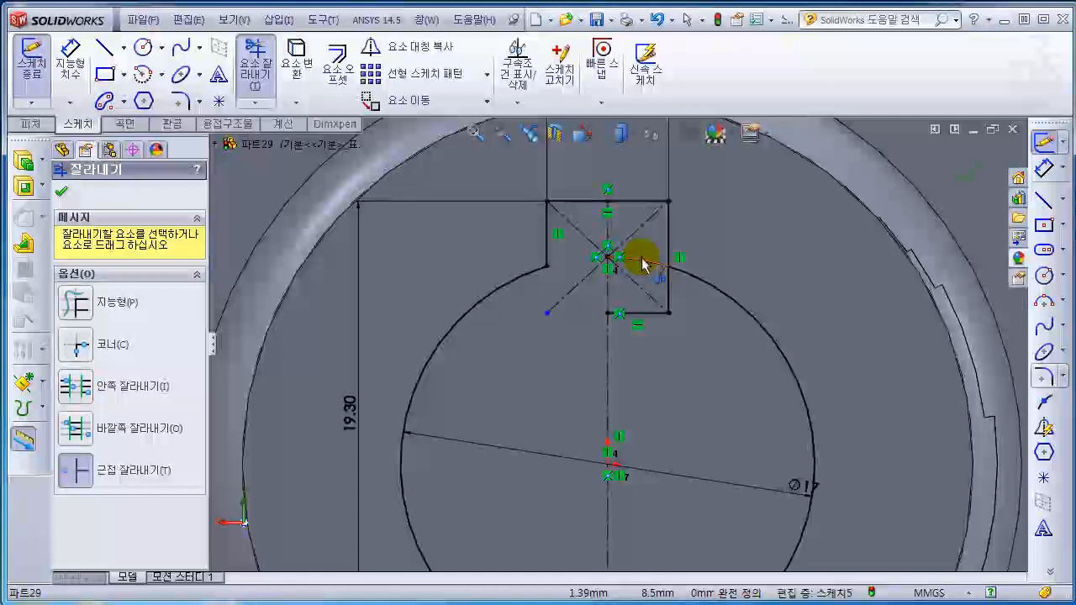
pyautogui.click(637, 313)
pyautogui.click(669, 294)
pyautogui.click(670, 294)
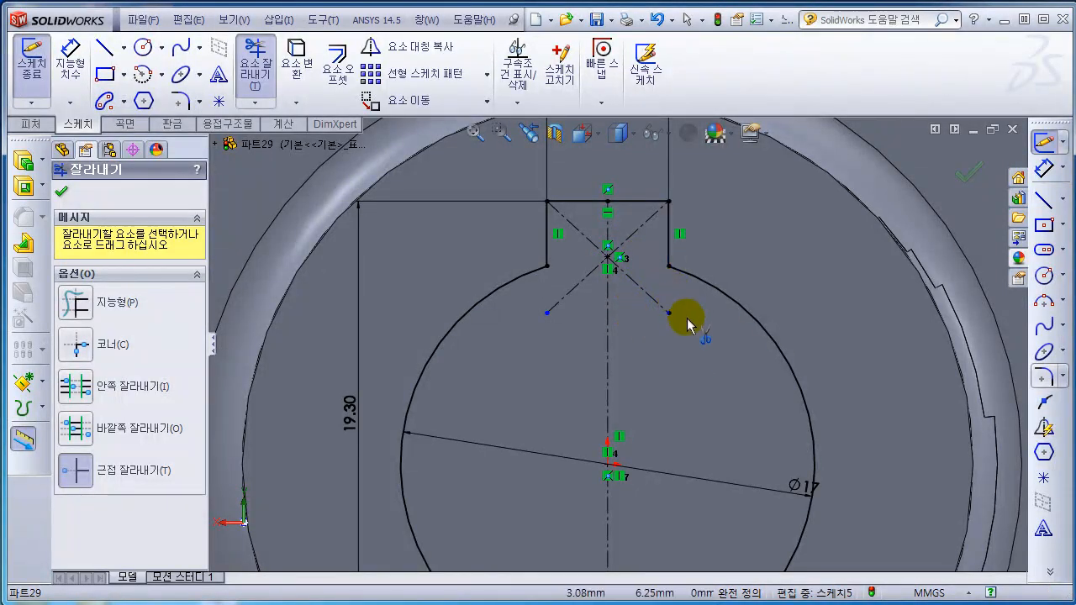
pyautogui.scroll(5, 671, 380)
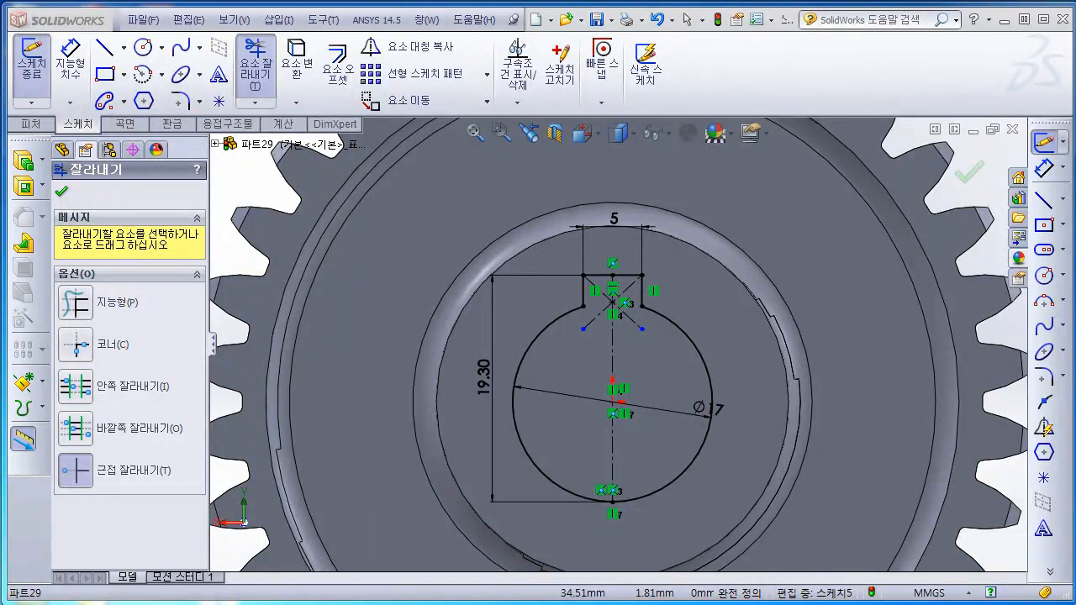
pyautogui.click(61, 192)
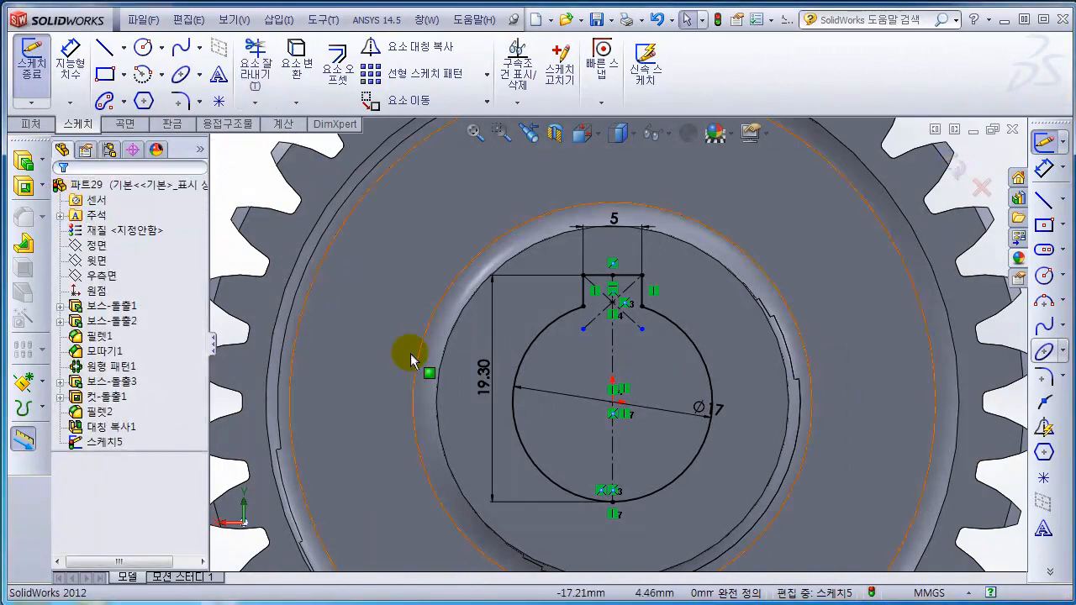
# Step: Cut-extrude the bore-and-keyway outline through all, so that it passes through the whole gear and both hubs
pyautogui.press('space')
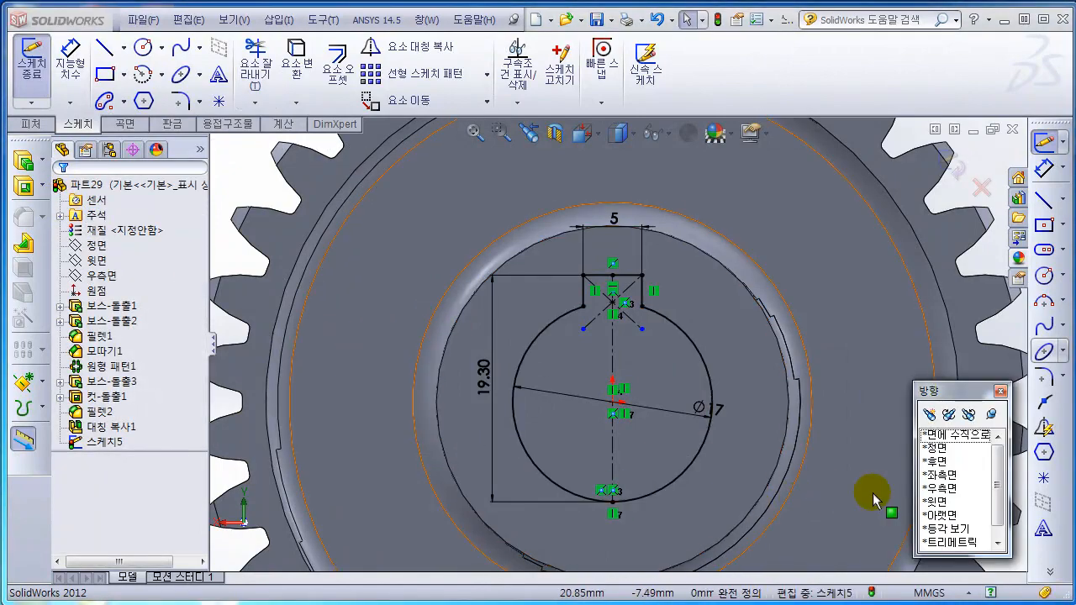
pyautogui.doubleClick(943, 528)
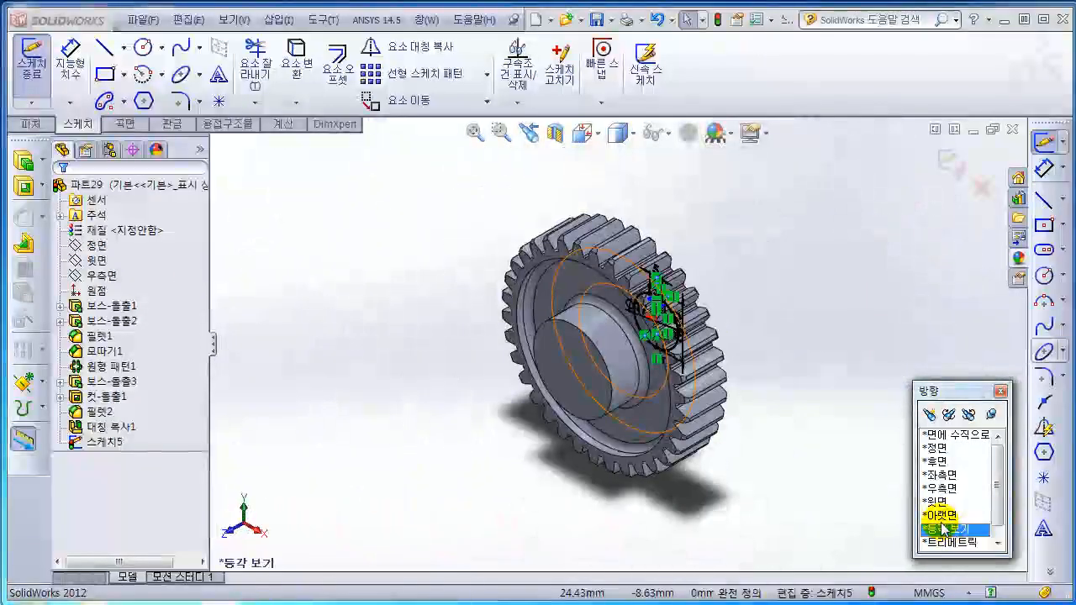
pyautogui.moveTo(841, 392)
pyautogui.mouseDown(button='middle')
pyautogui.moveTo(670, 449)
pyautogui.moveTo(713, 504)
pyautogui.moveTo(725, 496)
pyautogui.mouseUp(button='middle')
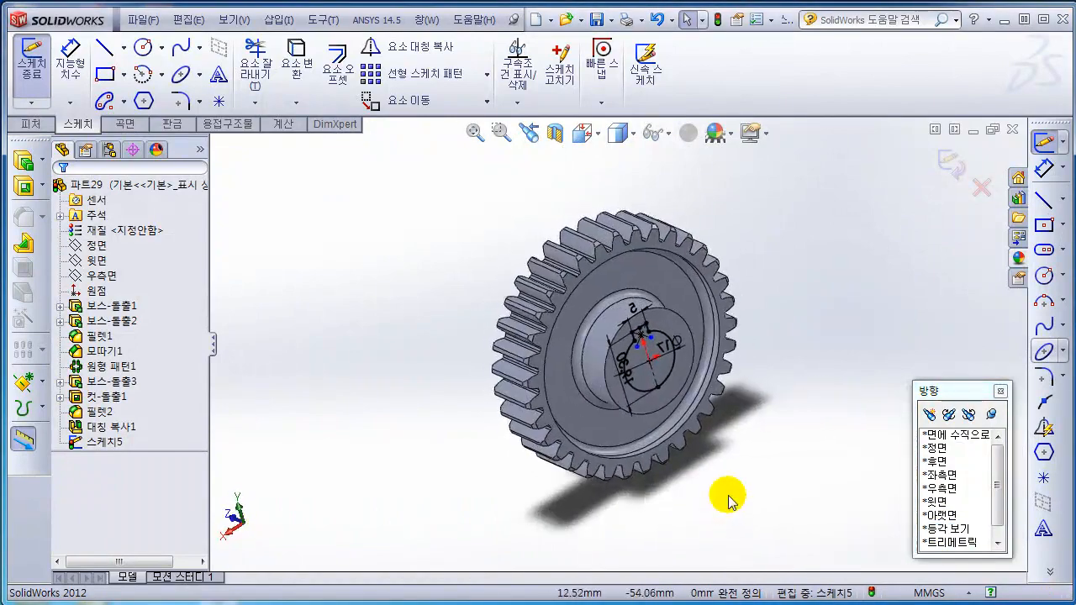
pyautogui.click(25, 181)
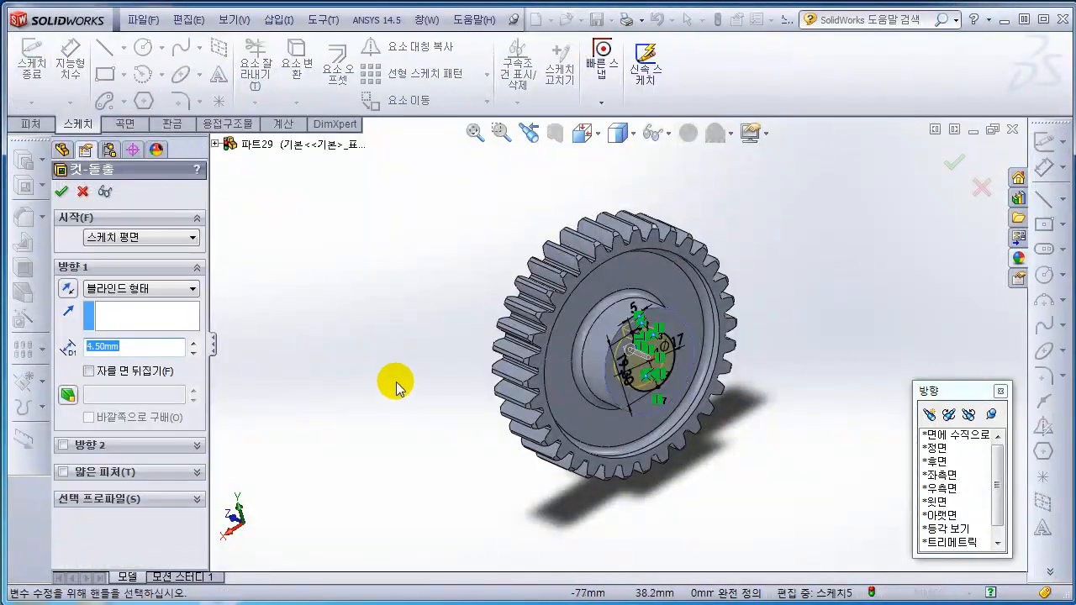
pyautogui.moveTo(395, 385); pyautogui.dragTo(453, 384, button='middle')
pyautogui.click(192, 288)
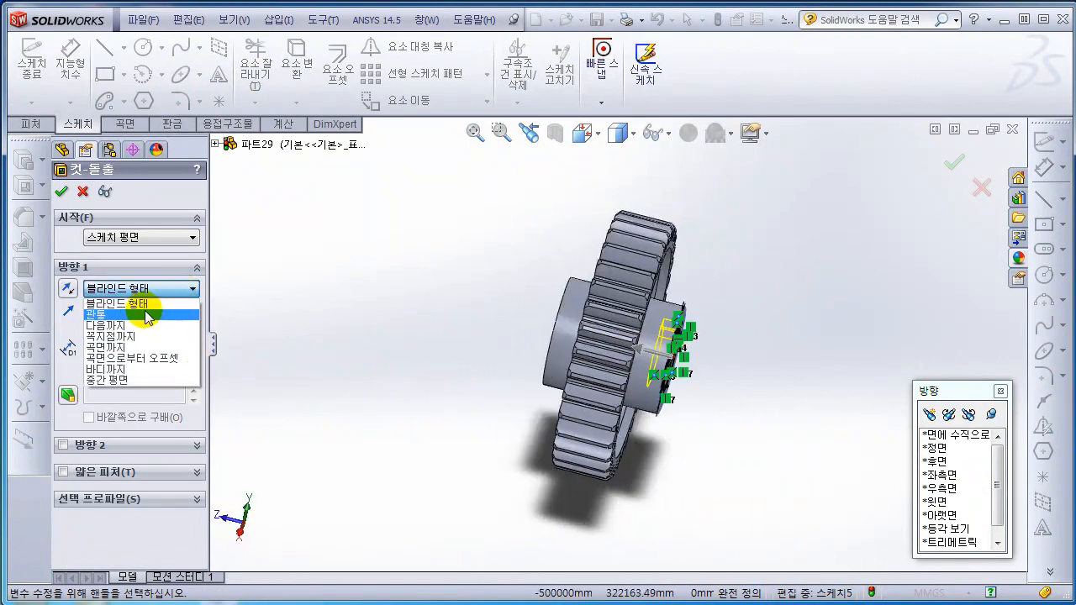
pyautogui.click(146, 314)
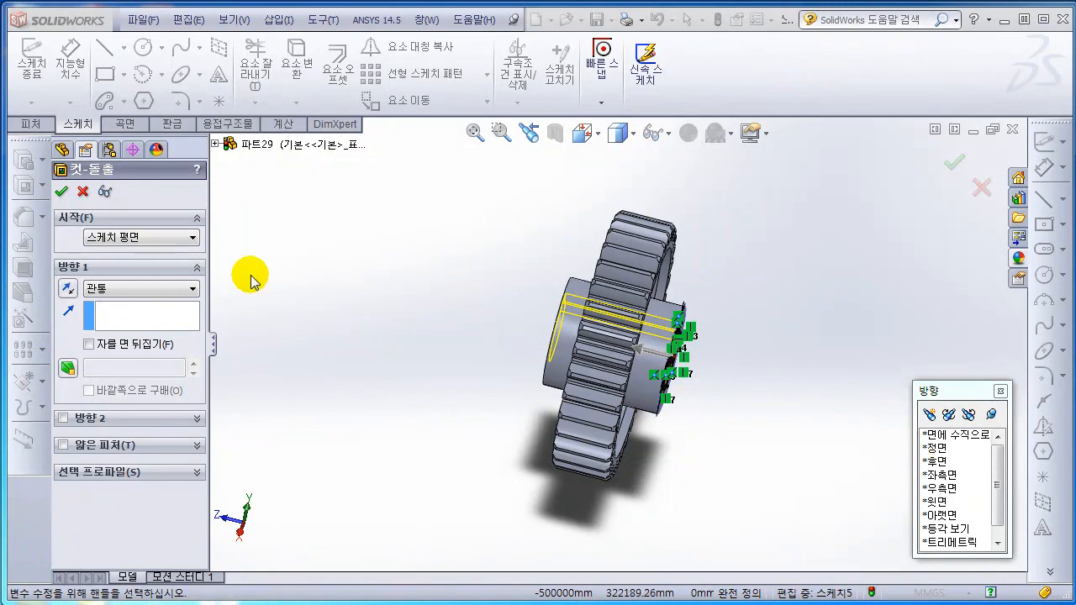
pyautogui.click(61, 192)
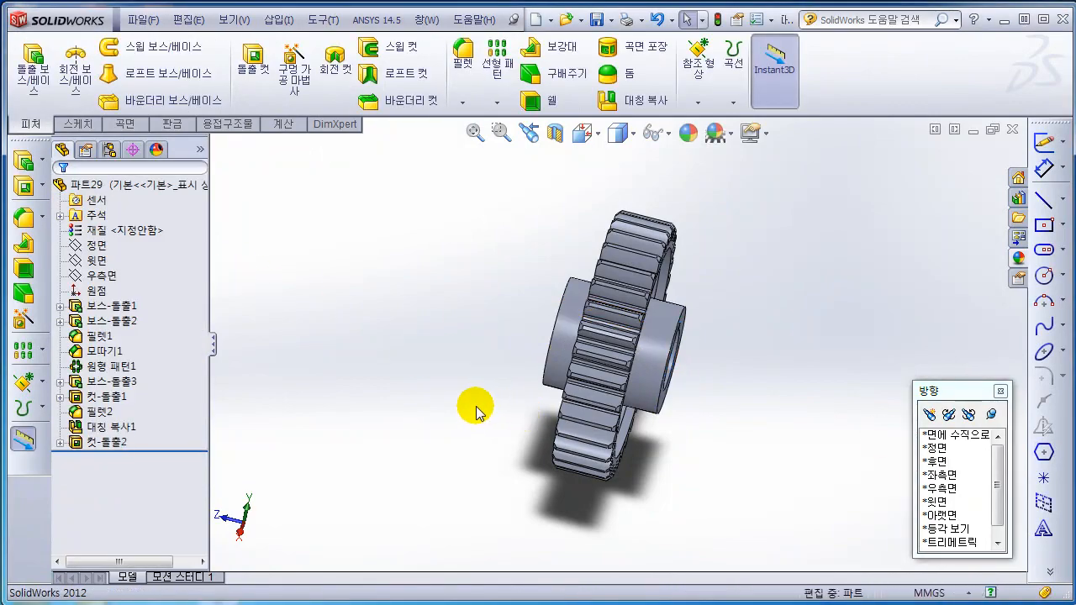
# Step: Fillet the outer circular edges of both hub end faces with a 2 mm radius
pyautogui.moveTo(468, 403); pyautogui.dragTo(447, 355, button='middle')
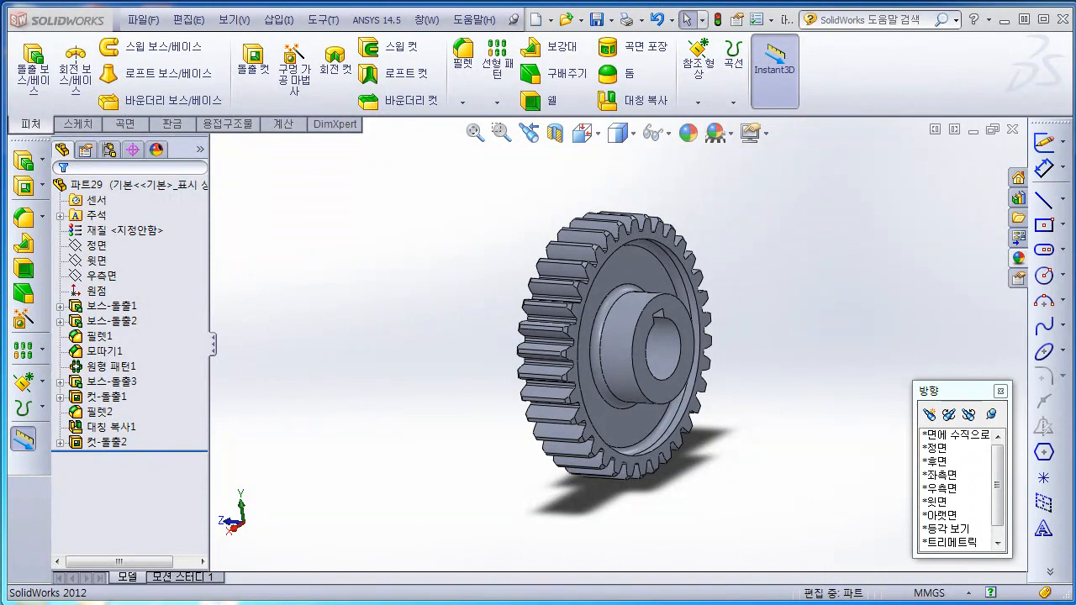
pyautogui.click(46, 219)
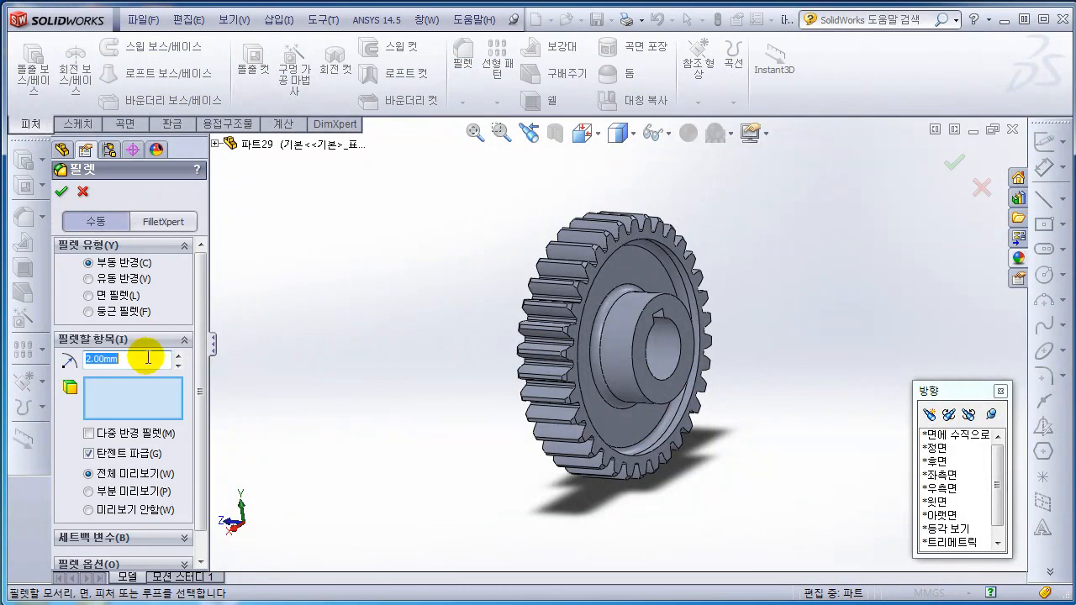
pyautogui.click(683, 311)
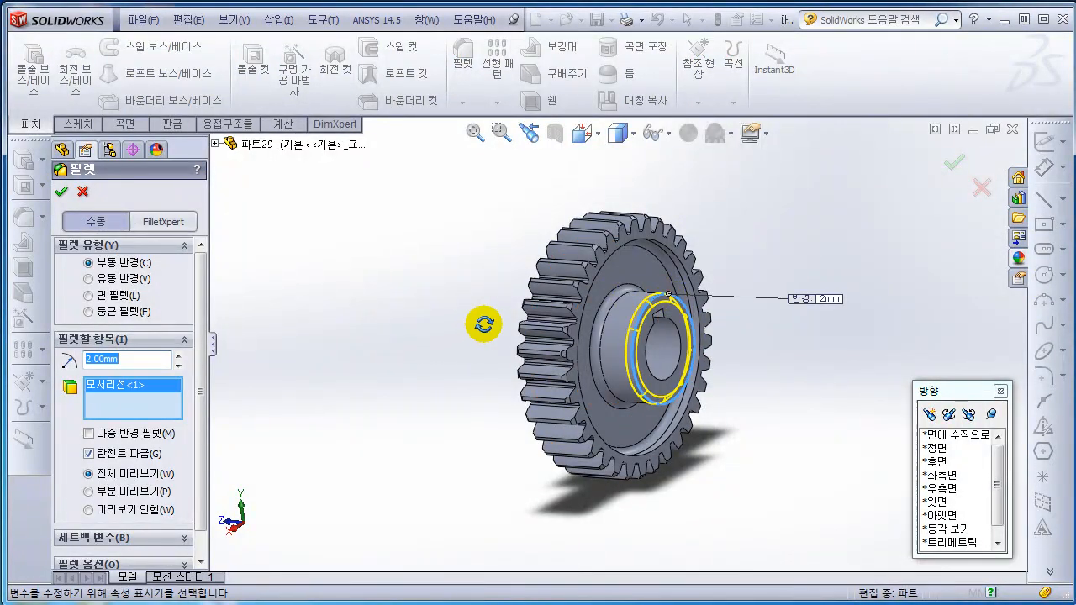
pyautogui.moveTo(483, 325); pyautogui.dragTo(533, 322, button='middle')
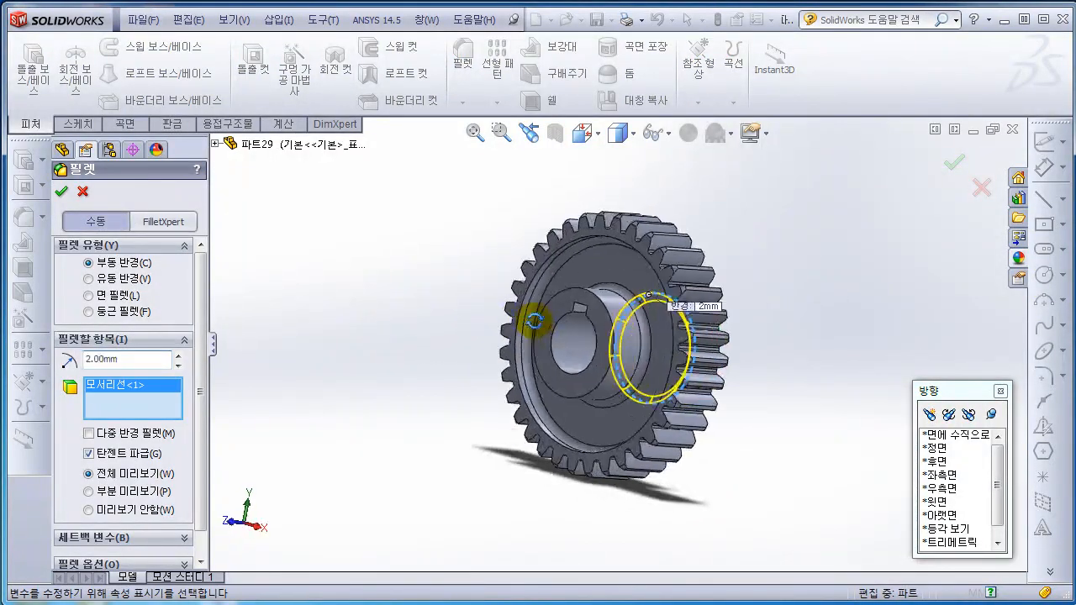
pyautogui.click(598, 299)
pyautogui.moveTo(372, 257); pyautogui.dragTo(331, 247, button='middle')
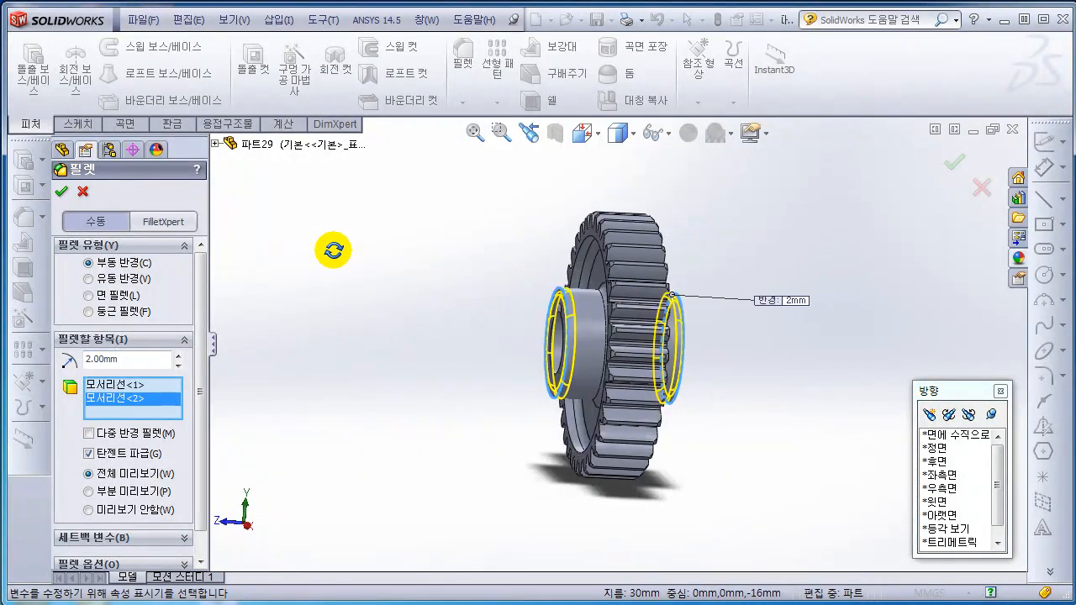
pyautogui.click(61, 192)
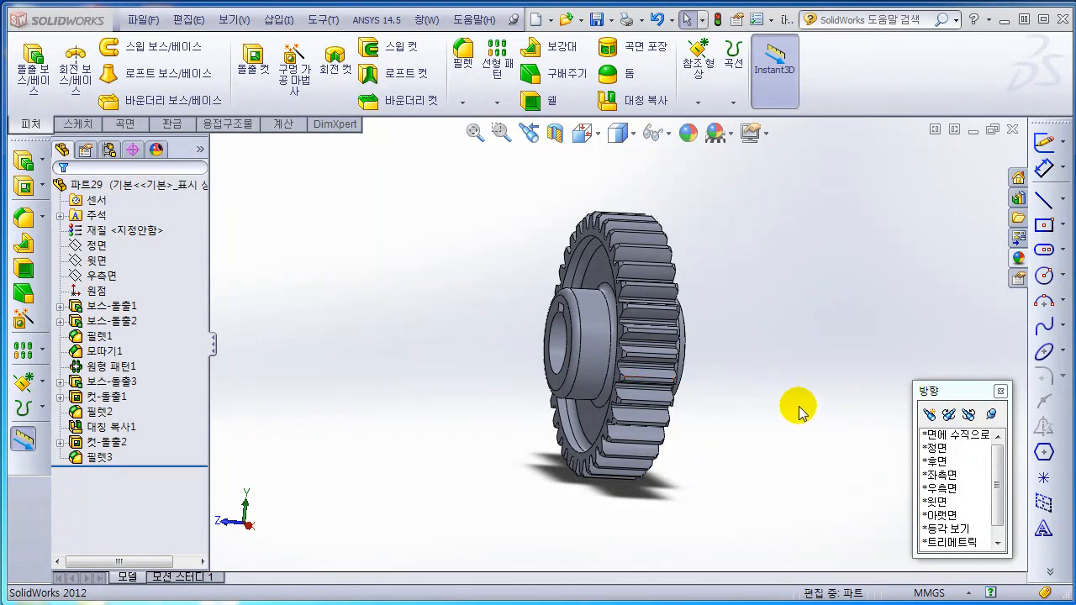
# Step: Chamfer the bore's circular edge at both hub ends by 1 mm at 45 degrees, leaving out the keyway edges
pyautogui.moveTo(778, 362); pyautogui.dragTo(820, 358, button='middle')
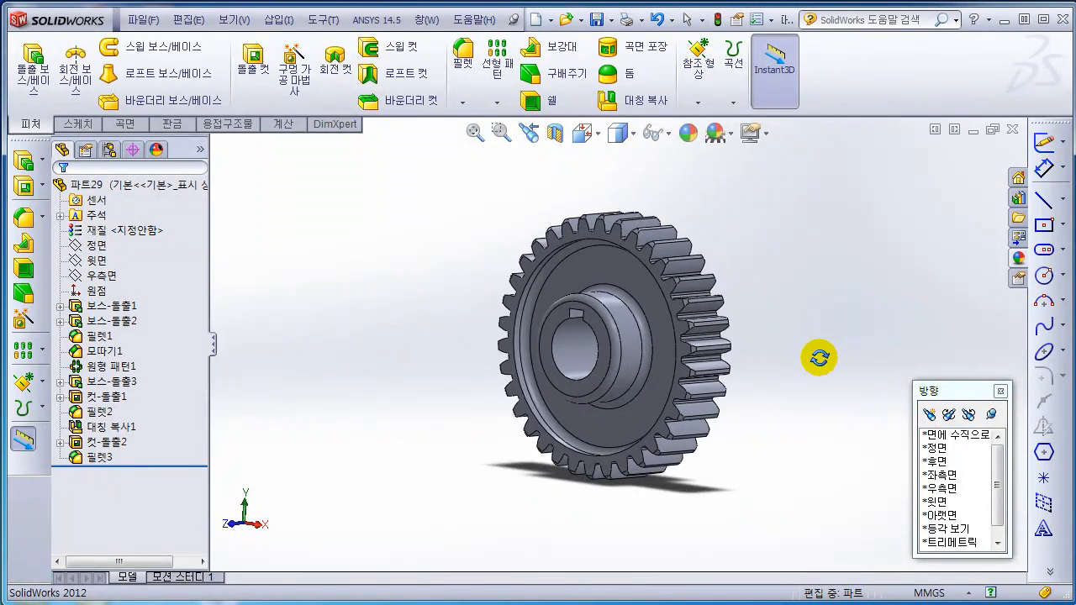
pyautogui.scroll(-6, 589, 353)
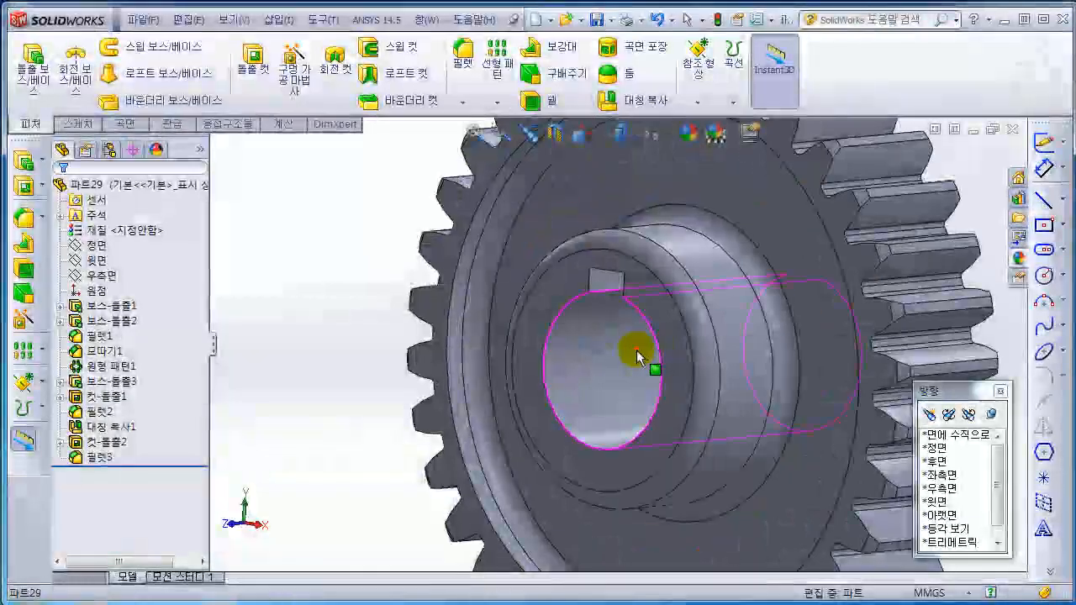
pyautogui.moveTo(636, 349); pyautogui.dragTo(642, 350, button='middle')
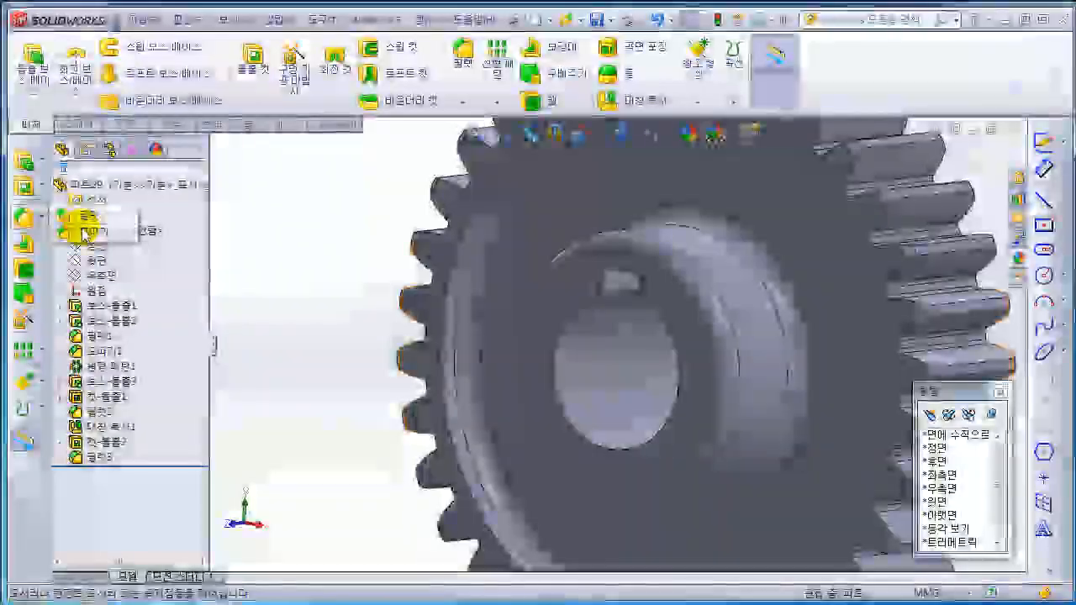
pyautogui.click(84, 231)
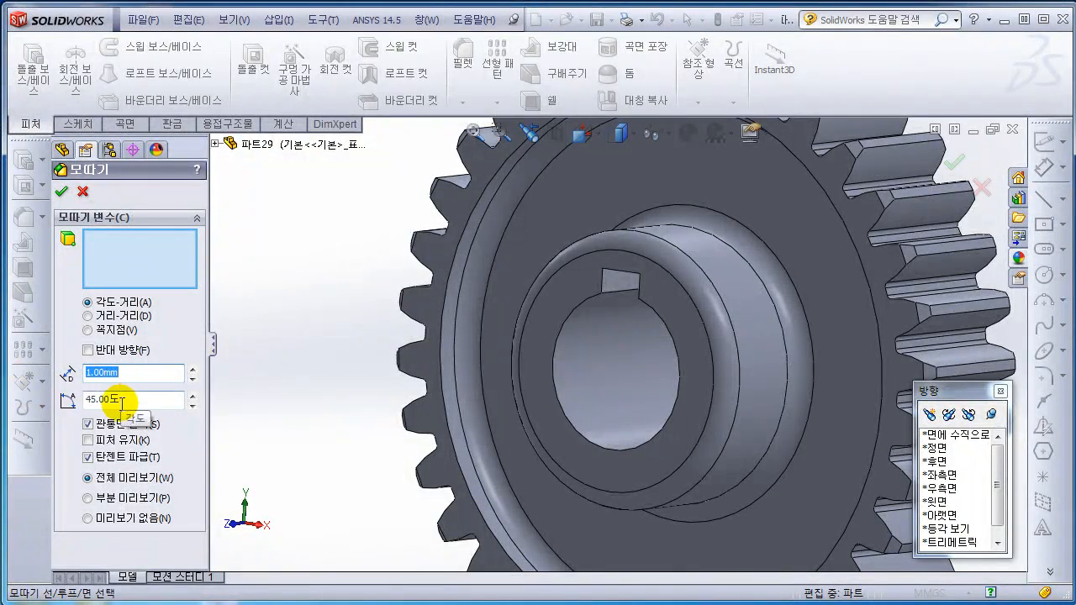
pyautogui.click(561, 332)
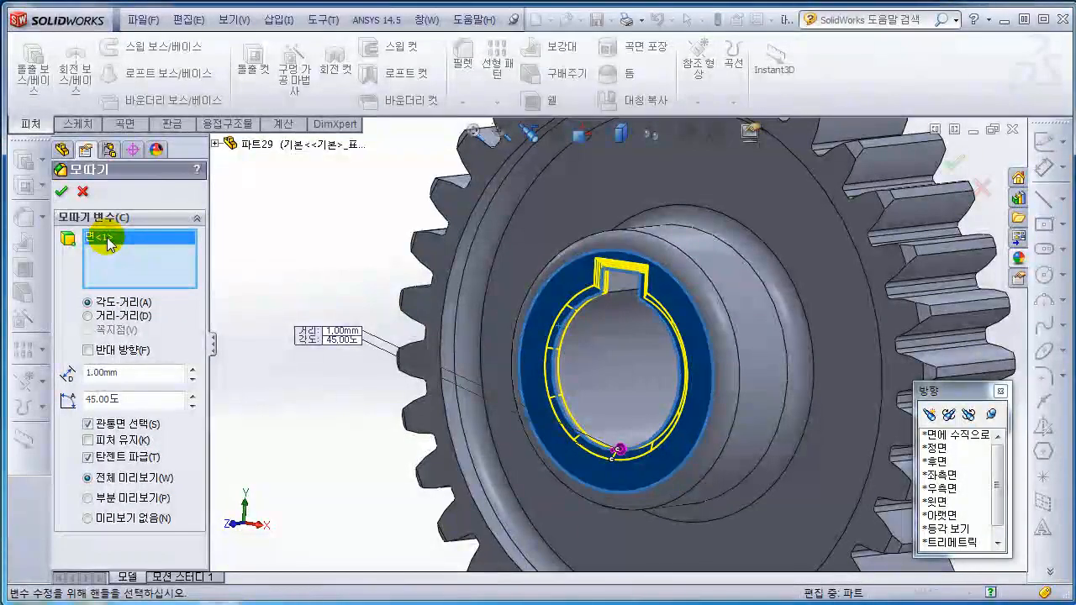
pyautogui.press('Delete')
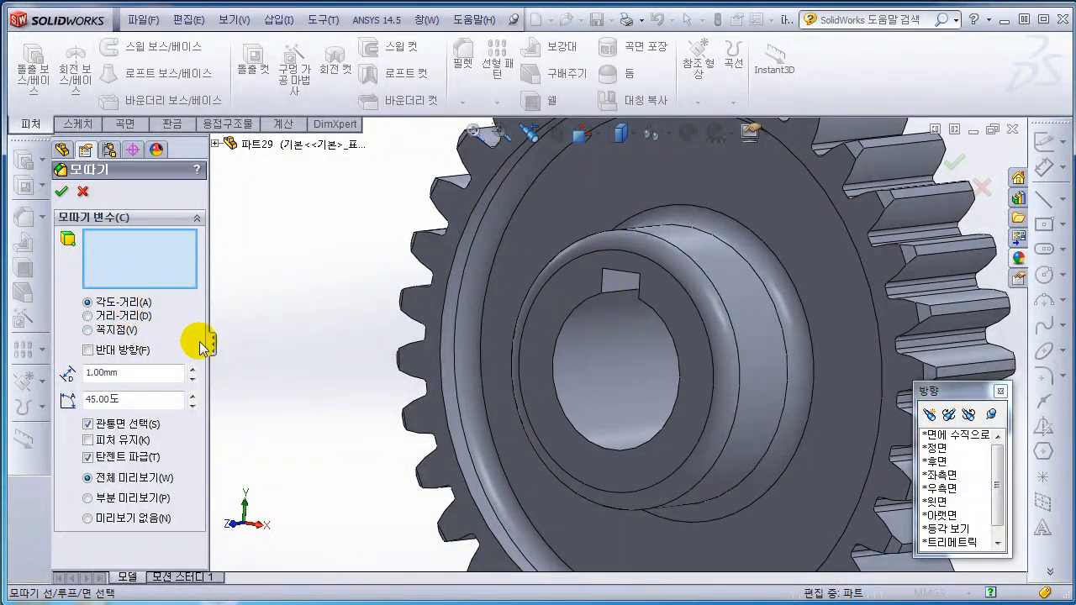
pyautogui.click(554, 364)
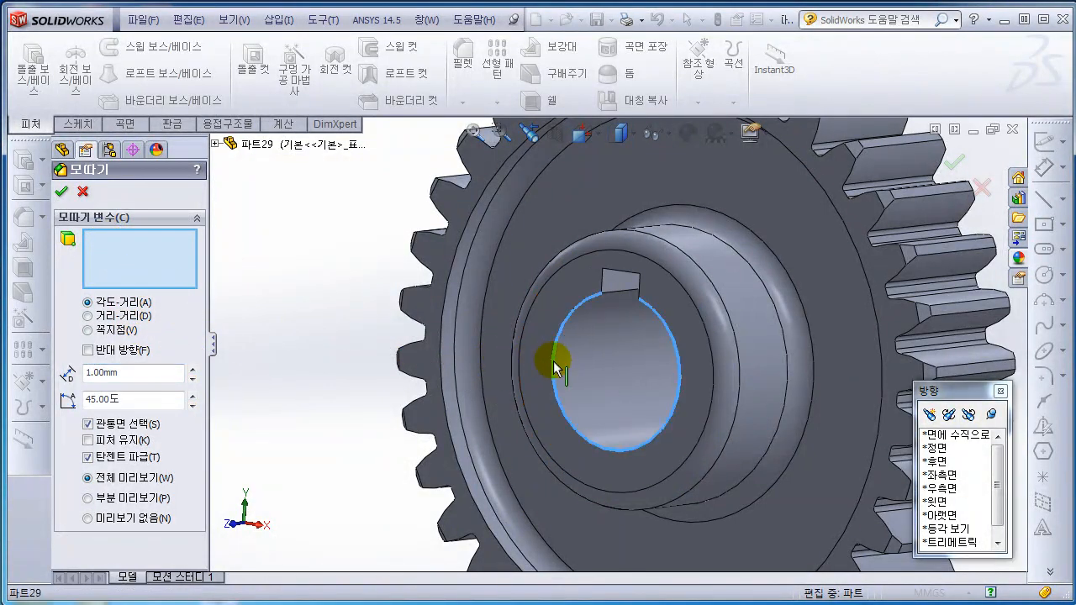
pyautogui.moveTo(335, 314); pyautogui.dragTo(254, 309, button='middle')
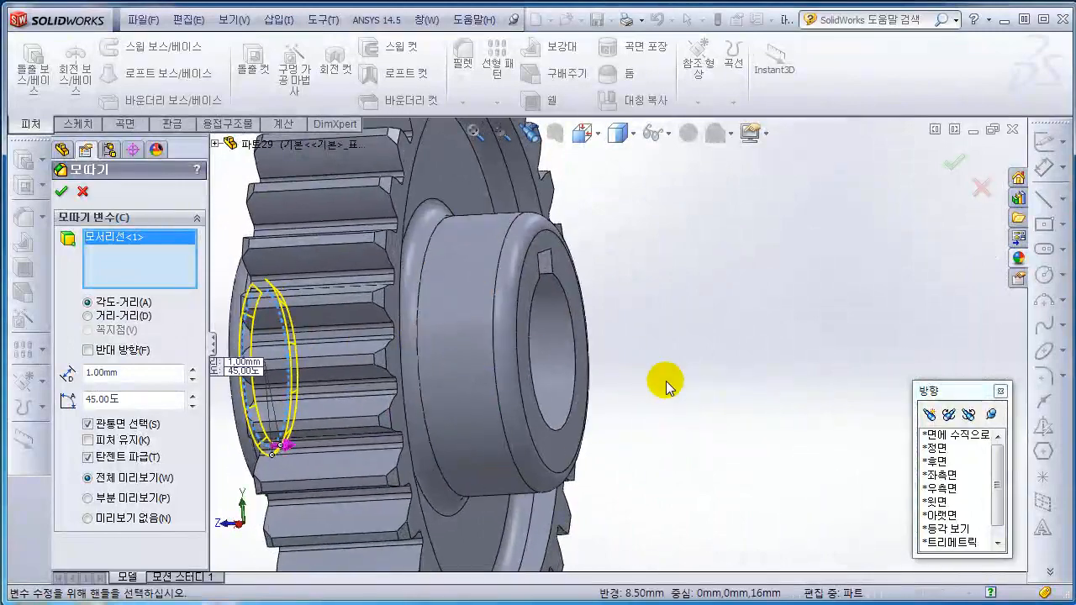
pyautogui.scroll(3, 720, 385)
pyautogui.moveTo(721, 385); pyautogui.dragTo(512, 391, button='middle')
pyautogui.scroll(-5, 480, 456)
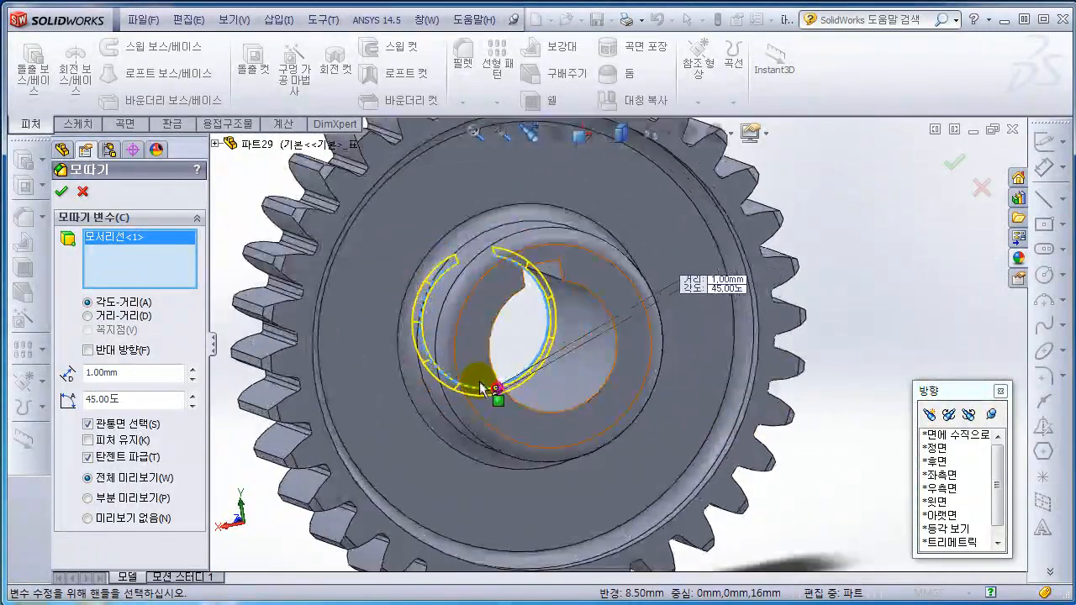
pyautogui.click(572, 414)
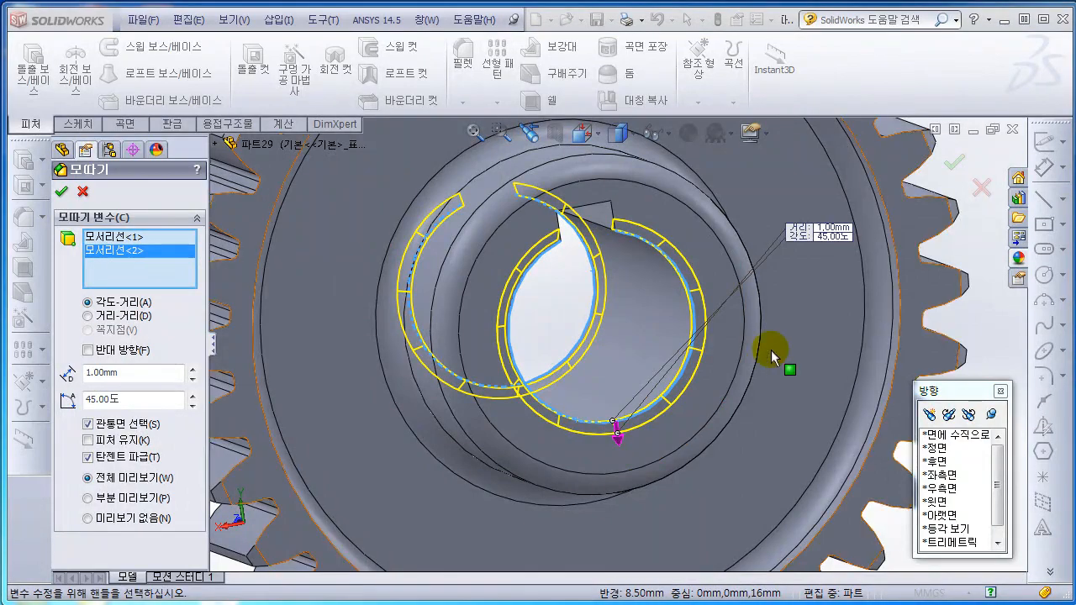
pyautogui.moveTo(749, 360); pyautogui.dragTo(849, 353, button='middle')
pyautogui.click(71, 193)
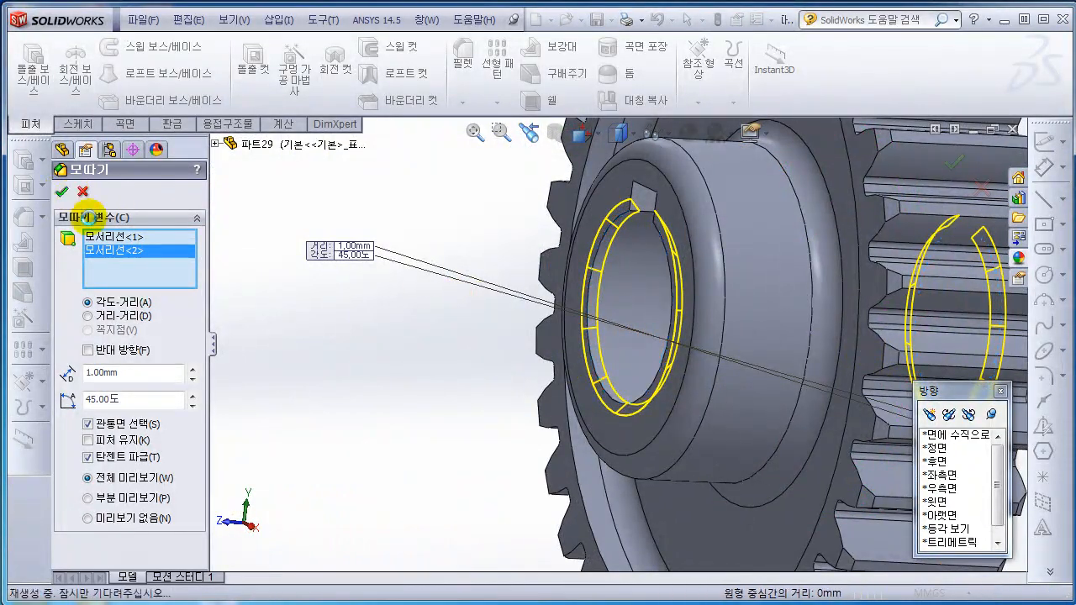
# Step: Show the finished gear in isometric view, dismiss the view orientation list and fit the whole model on screen
pyautogui.scroll(3, 442, 401)
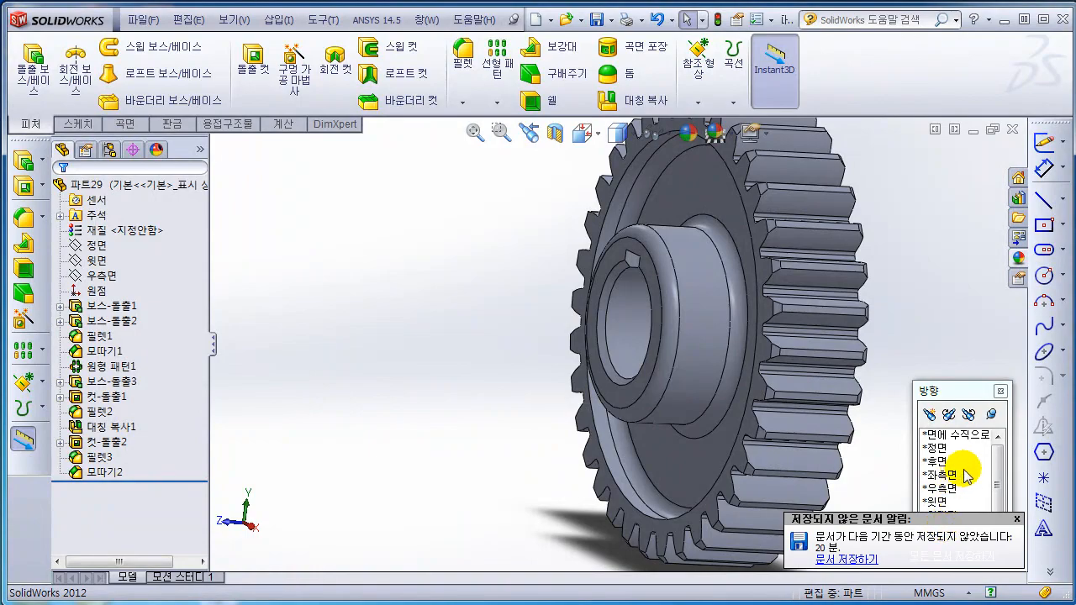
pyautogui.moveTo(960, 395); pyautogui.dragTo(947, 312)
pyautogui.click(933, 447)
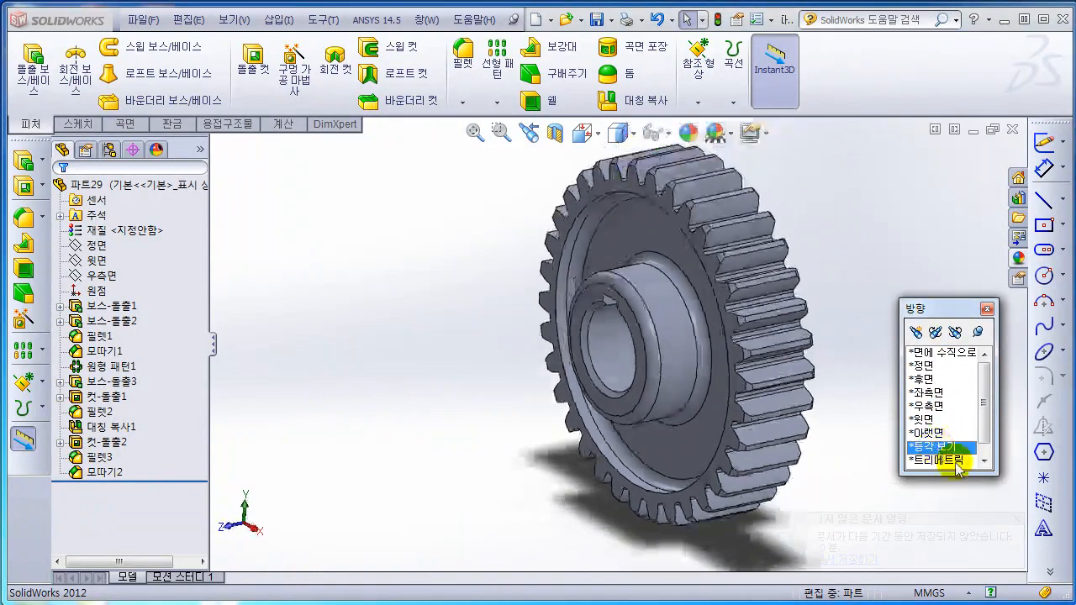
pyautogui.click(987, 308)
pyautogui.scroll(-3, 607, 357)
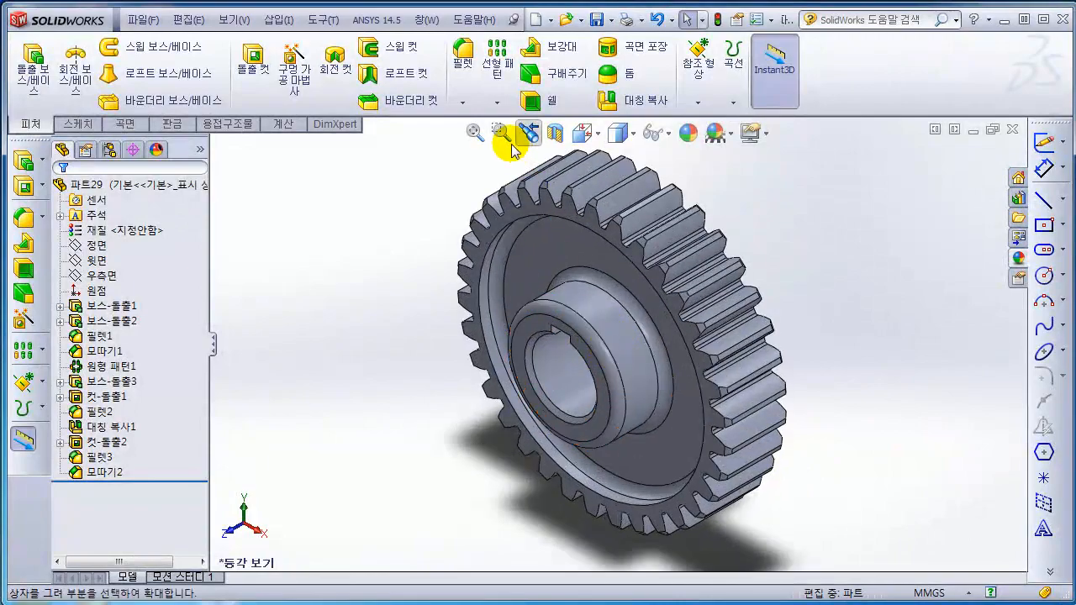
pyautogui.click(475, 132)
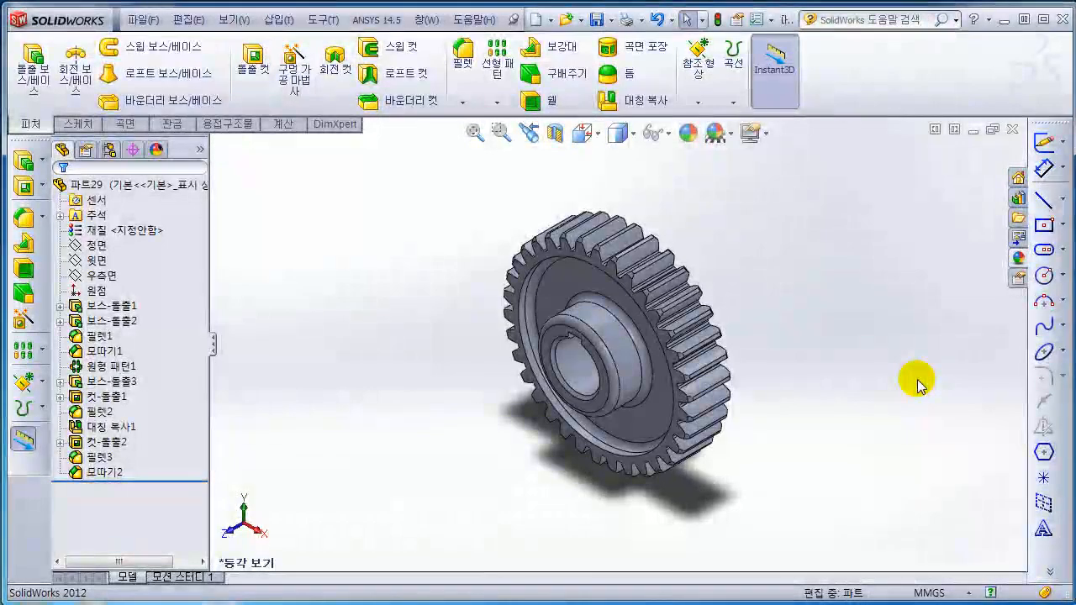